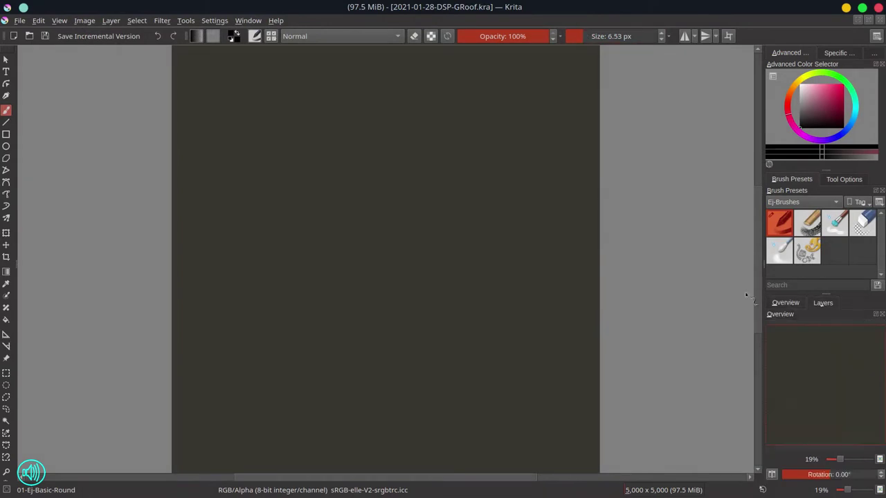
# - Sketch the shed box's roof edges and vertical lines, then mirror the view to check proportions
pyautogui.scroll(5, 422, 195)
pyautogui.moveTo(292, 242); pyautogui.dragTo(297, 277)
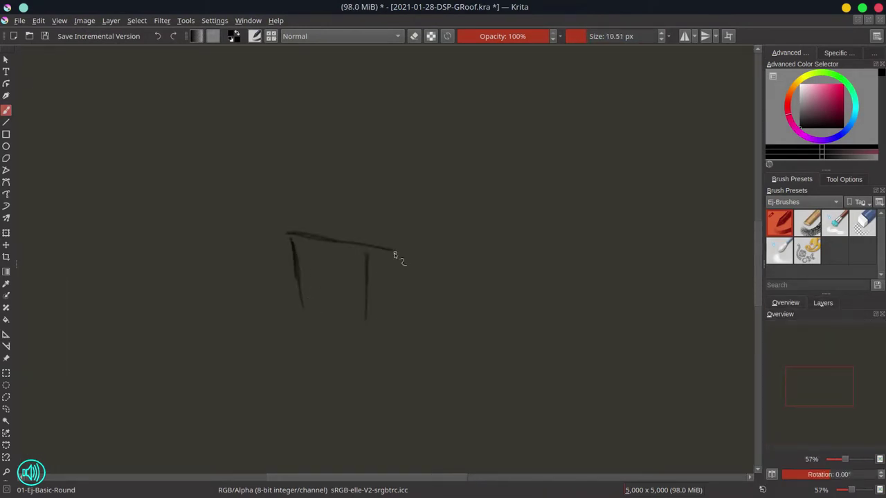
pyautogui.moveTo(284, 230)
pyautogui.mouseDown()
pyautogui.moveTo(405, 191)
pyautogui.moveTo(475, 199)
pyautogui.mouseUp()
pyautogui.moveTo(368, 254); pyautogui.dragTo(371, 330)
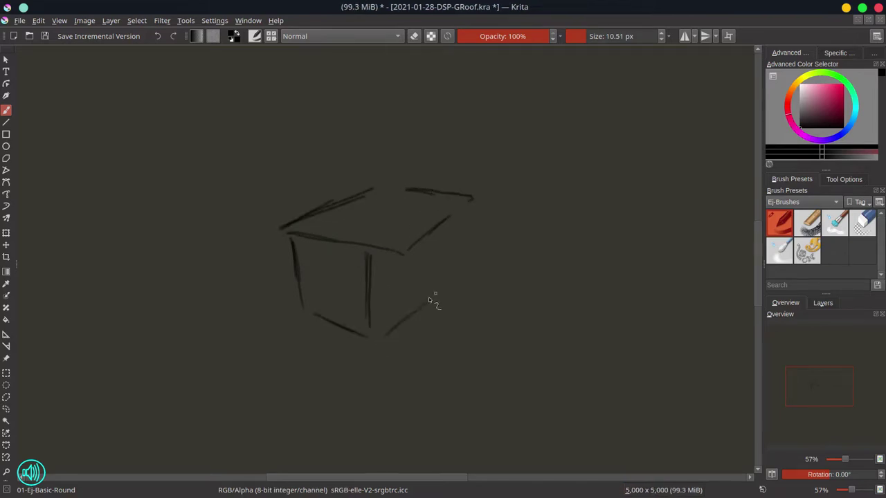
pyautogui.moveTo(319, 241); pyautogui.dragTo(324, 318)
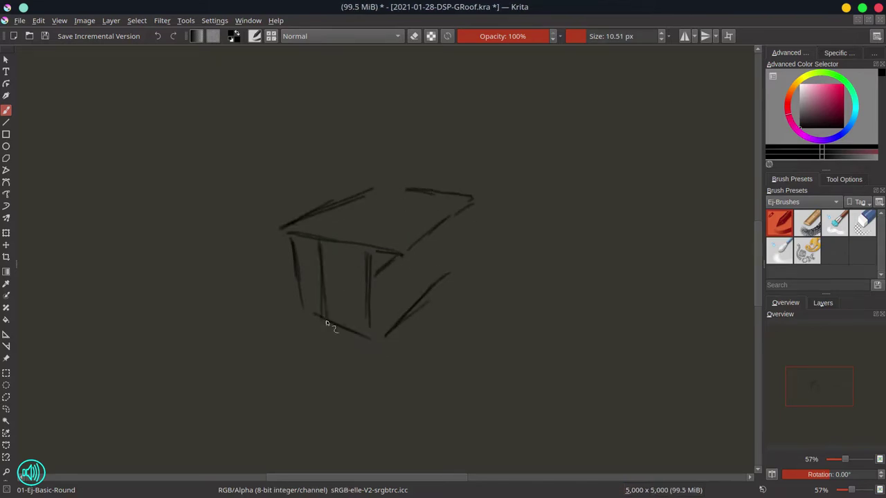
pyautogui.click(771, 474)
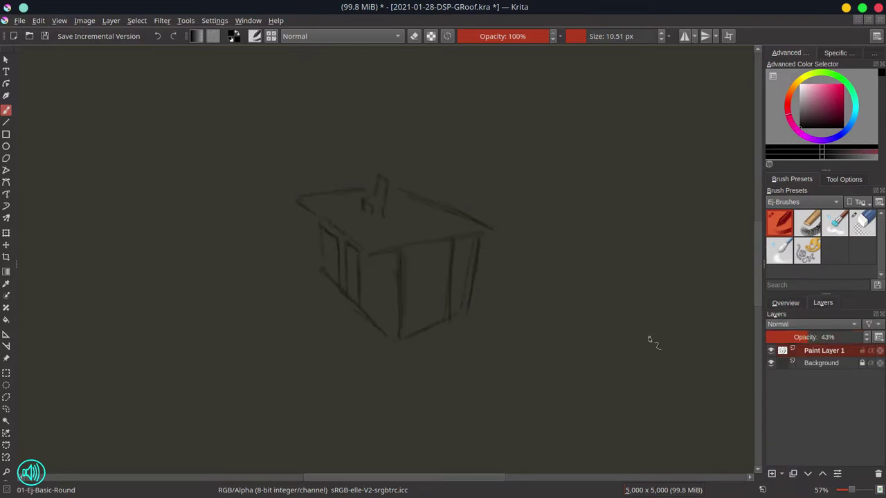
# - Sketch the seated guitarist's head and shoulders on a new Paint Layer 2
pyautogui.click(771, 473)
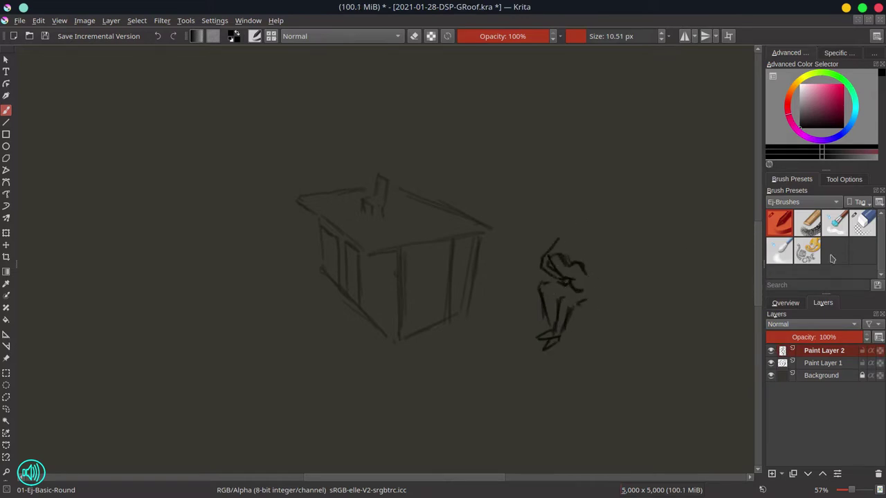
pyautogui.moveTo(546, 260)
pyautogui.mouseDown()
pyautogui.moveTo(575, 283)
pyautogui.moveTo(562, 272)
pyautogui.mouseUp()
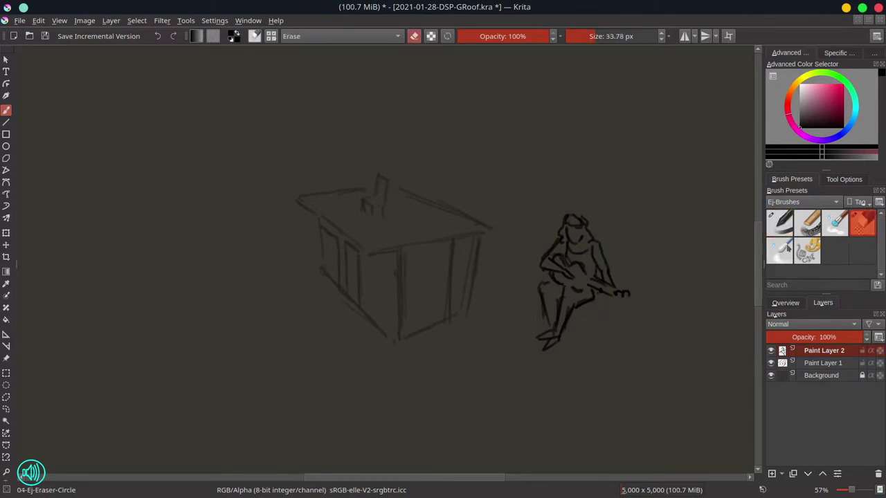
pyautogui.hotkey('ctrl', 'z')
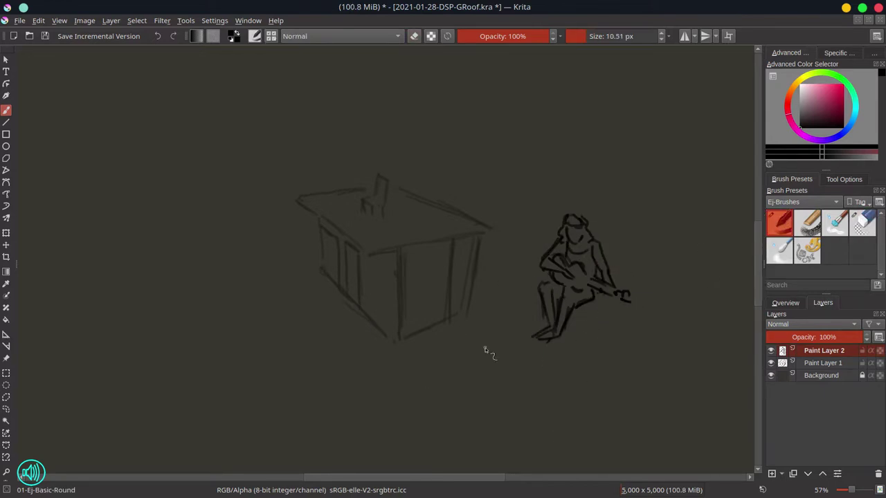
# - Return to the shed layer, unmirror the view, pick the eraser, save and zoom out
pyautogui.press('pagedown')
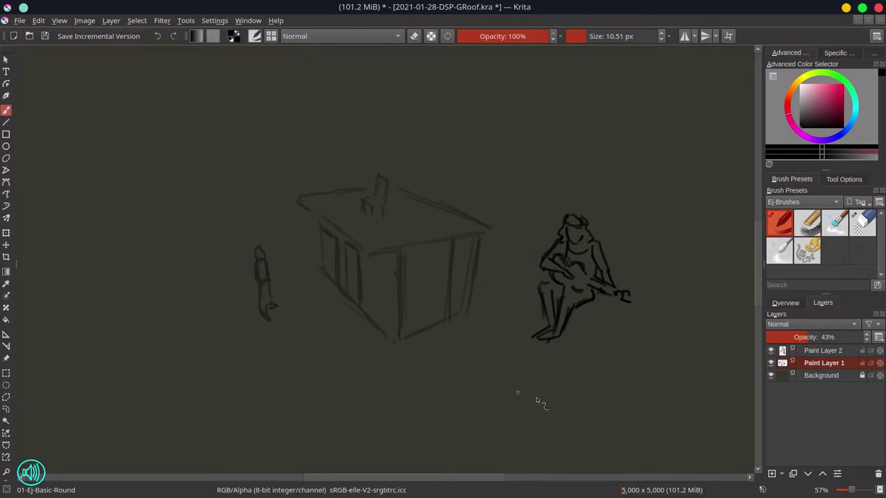
pyautogui.click(772, 475)
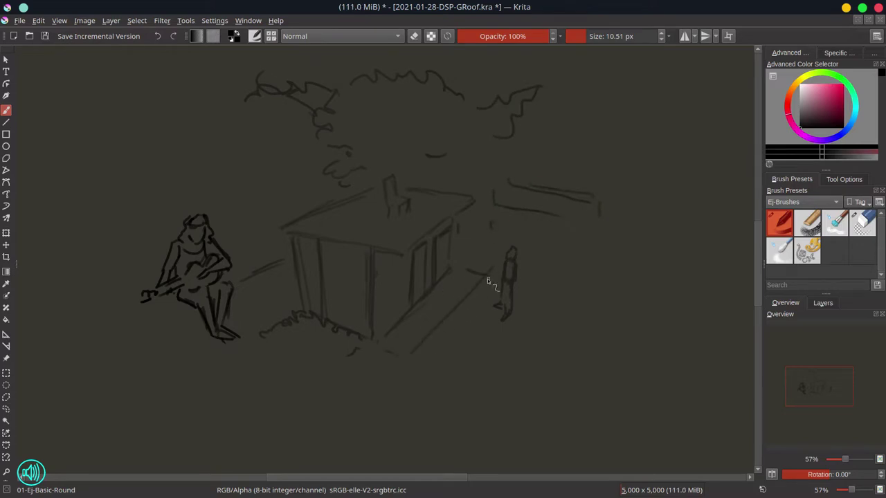
pyautogui.click(862, 223)
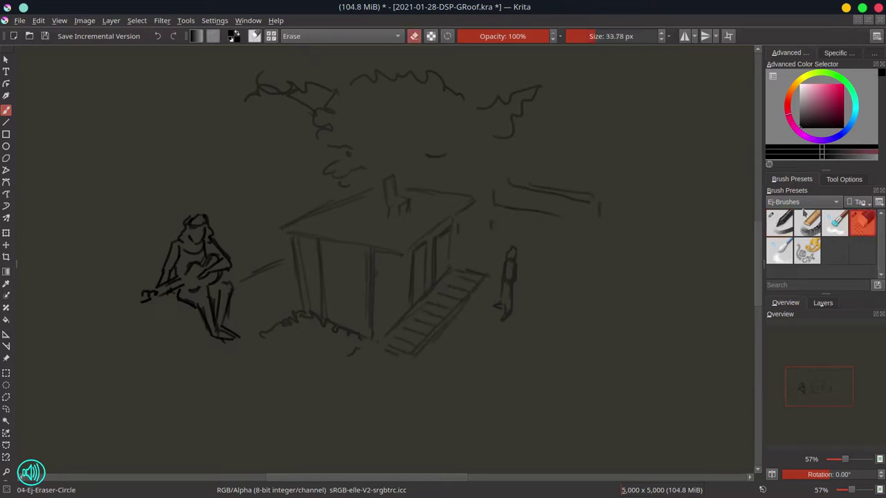
pyautogui.hotkey('ctrl', 's')
pyautogui.press('-')
pyautogui.press('-')
pyautogui.press('-')
pyautogui.press('-')
# - Enlarge the shed sketch and move it up and to the right
pyautogui.click(822, 302)
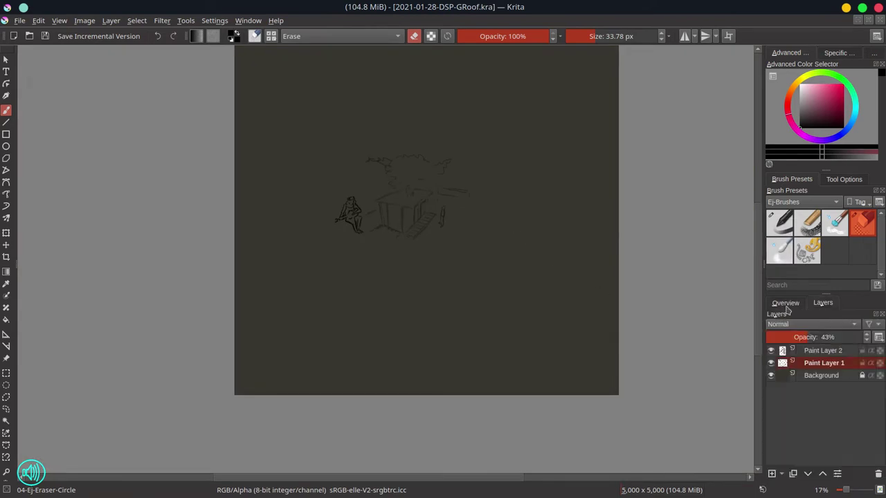
pyautogui.hotkey('ctrl', 't')
pyautogui.moveTo(348, 247); pyautogui.dragTo(211, 383)
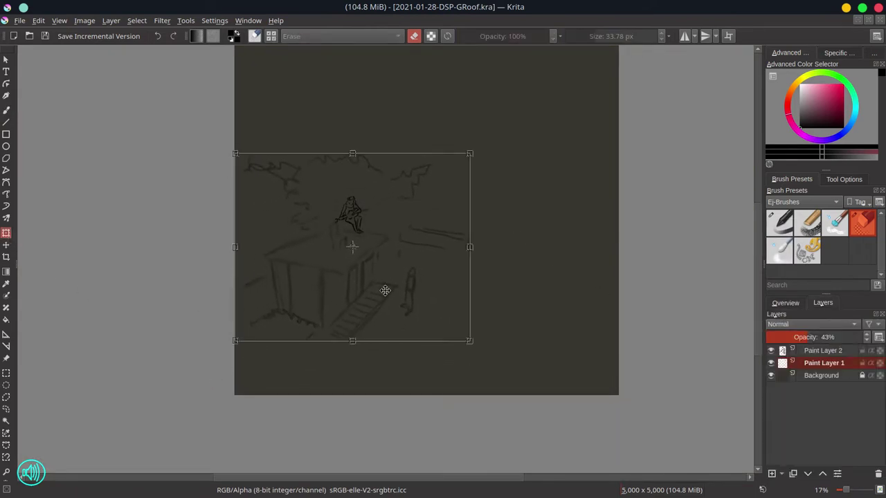
pyautogui.moveTo(412, 261); pyautogui.dragTo(419, 245)
pyautogui.press('Return')
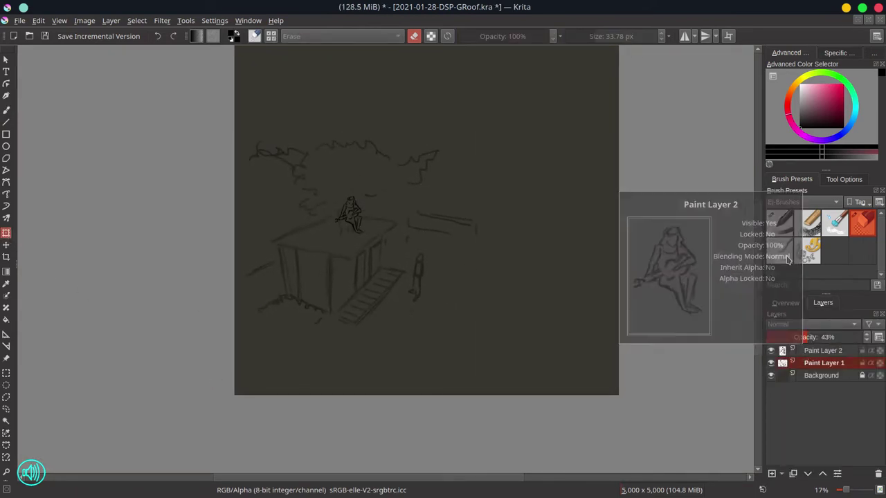
pyautogui.press('b')
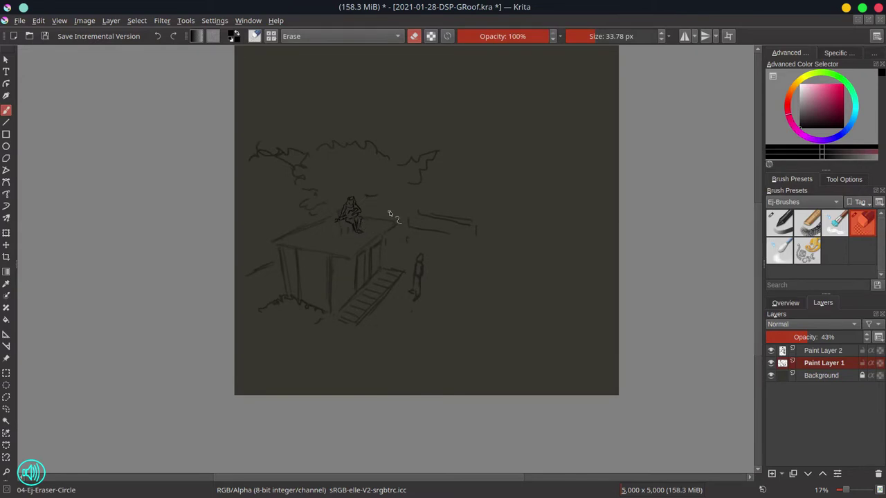
# - Raise Paint Layer 1 to 100% opacity and merge Paint Layer 2 into it
pyautogui.moveTo(809, 337); pyautogui.dragTo(865, 337)
pyautogui.click(822, 350)
pyautogui.hotkey('shift', 'Delete')
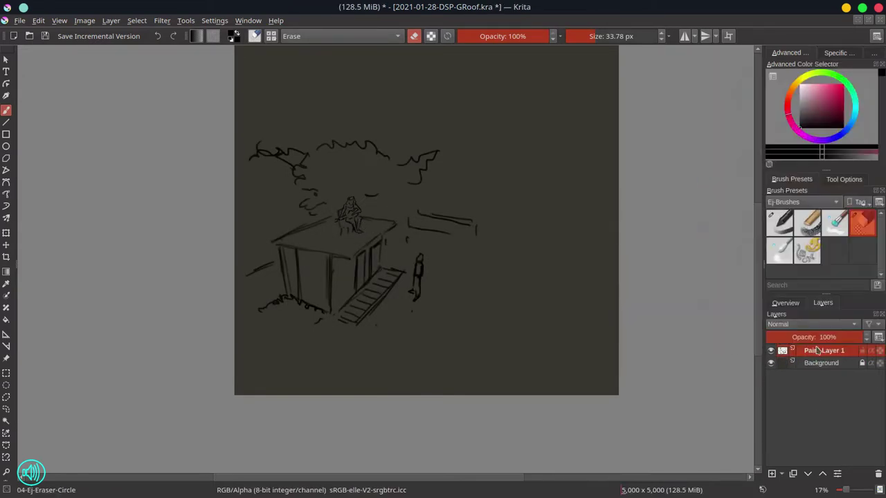
pyautogui.rightClick(819, 350)
pyautogui.press('Escape')
# - Rescale the merged sketch to fit the canvas
pyautogui.hotkey('ctrl', 't')
pyautogui.moveTo(475, 139)
pyautogui.mouseDown()
pyautogui.moveTo(635, 114)
pyautogui.moveTo(547, 159)
pyautogui.mouseUp()
pyautogui.moveTo(553, 104); pyautogui.dragTo(554, 119)
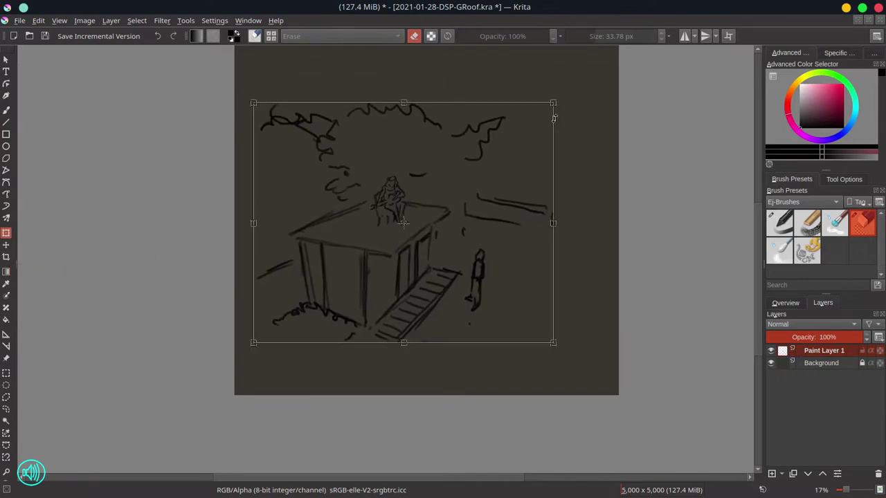
pyautogui.press('Return')
# - Nudge the sketch into place and crop the image around the shed scene
pyautogui.press('c')
pyautogui.moveTo(426, 83); pyautogui.dragTo(429, 106)
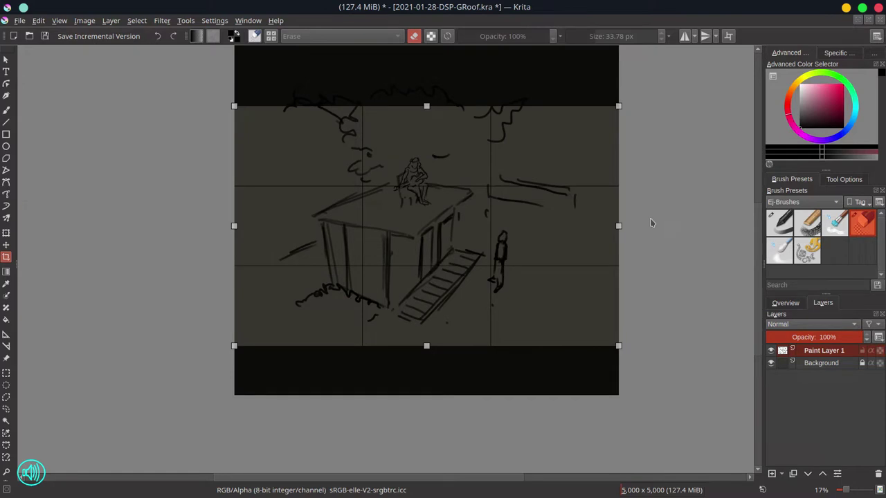
pyautogui.hotkey('ctrl', 't')
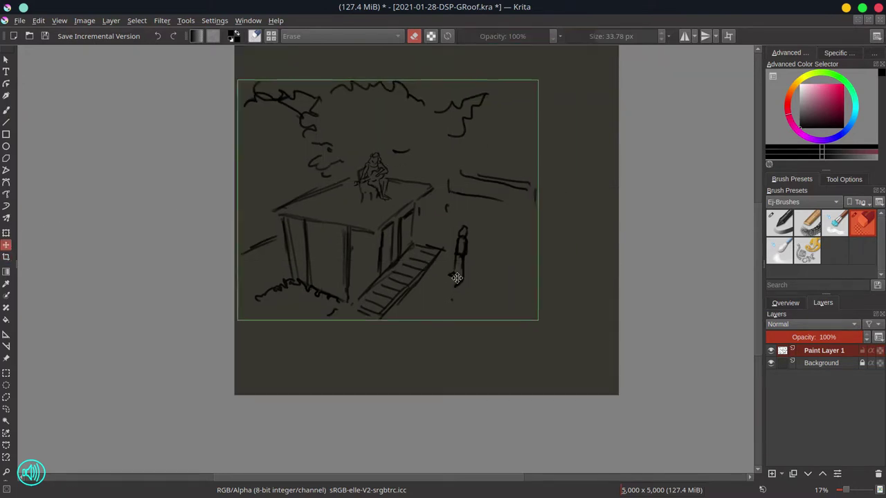
pyautogui.moveTo(453, 274); pyautogui.dragTo(460, 279)
pyautogui.press('c')
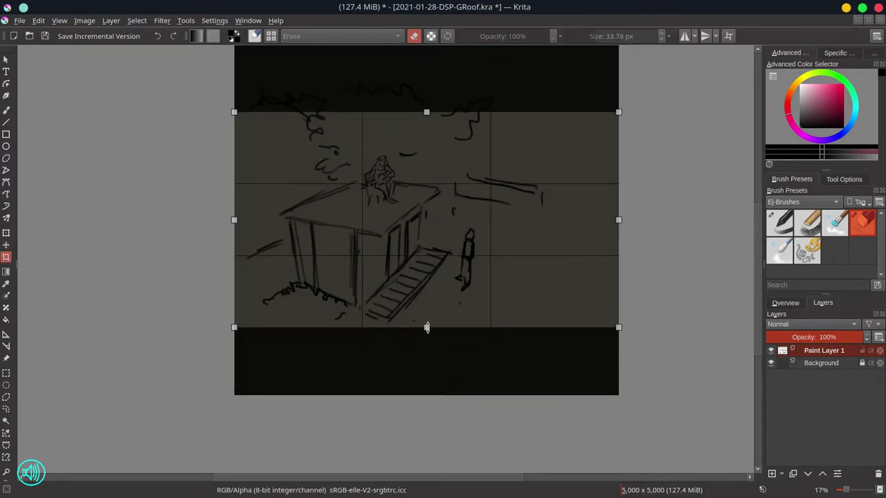
pyautogui.moveTo(426, 328); pyautogui.dragTo(426, 345)
pyautogui.moveTo(426, 112); pyautogui.dragTo(430, 103)
pyautogui.press('Return')
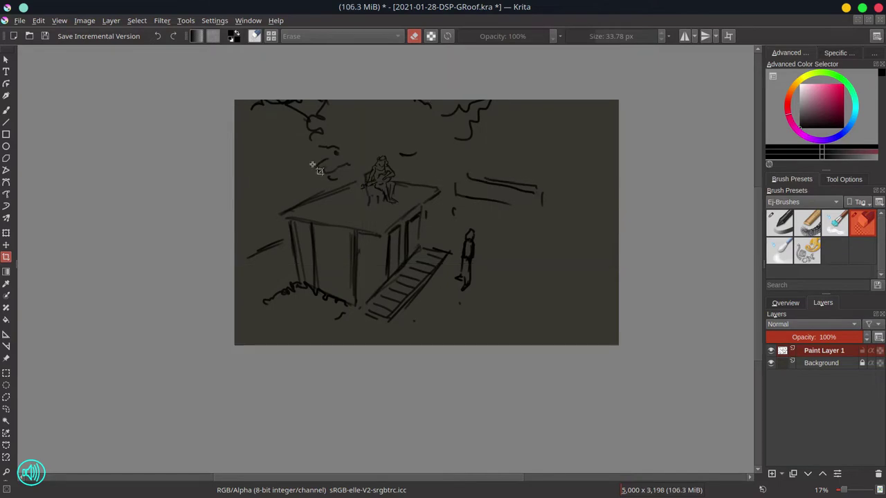
# - Resize the canvas to 5000 x 3100 px
pyautogui.click(84, 20)
pyautogui.click(139, 205)
pyautogui.moveTo(85, 63); pyautogui.dragTo(92, 63)
pyautogui.write('00')
pyautogui.press('Return')
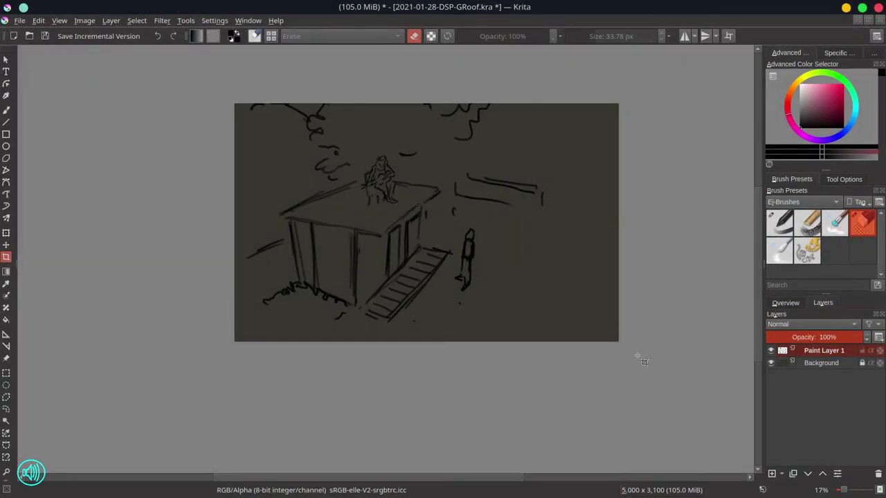
# - Duplicate the sketch layer from its layer context menu
pyautogui.rightClick(820, 351)
pyautogui.click(755, 161)
pyautogui.rightClick(819, 351)
pyautogui.click(755, 161)
pyautogui.rightClick(820, 351)
pyautogui.rightClick(820, 376)
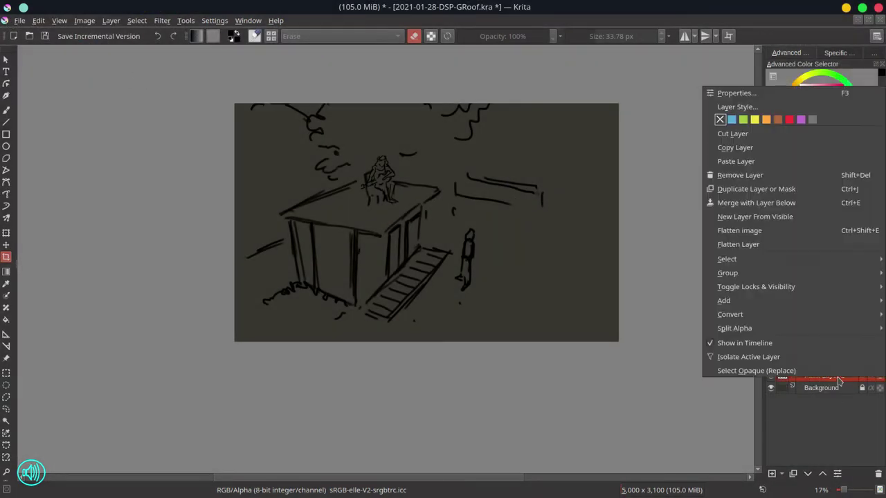
pyautogui.click(755, 203)
pyautogui.rightClick(787, 356)
pyautogui.press('Escape')
# - With the Shapes-Mecha brush, paint light blue-grey foliage masses top left and upper right
pyautogui.click(785, 303)
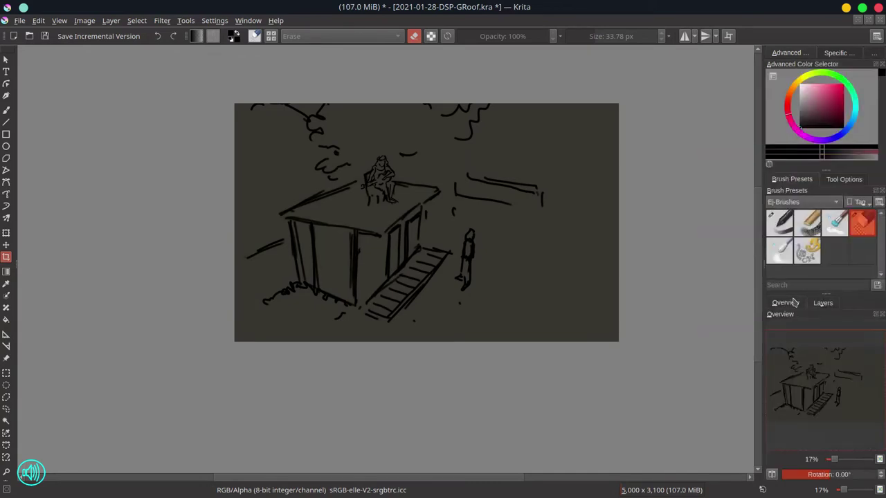
pyautogui.click(773, 161)
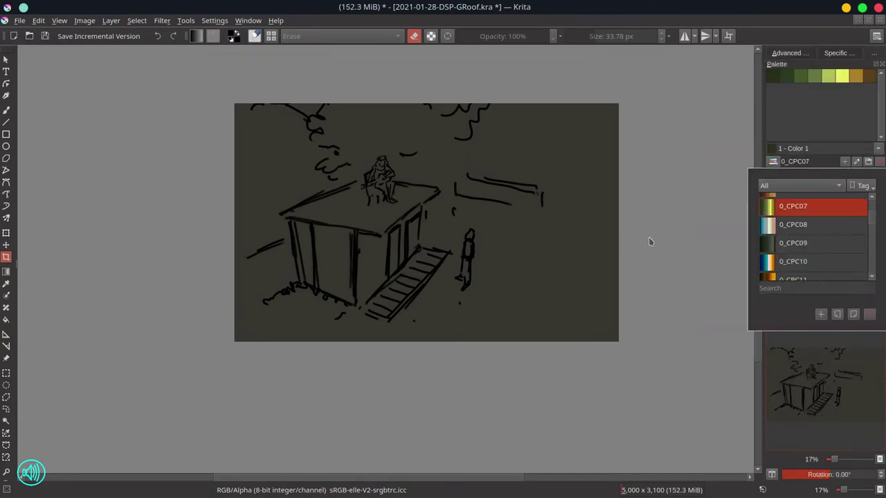
pyautogui.click(806, 251)
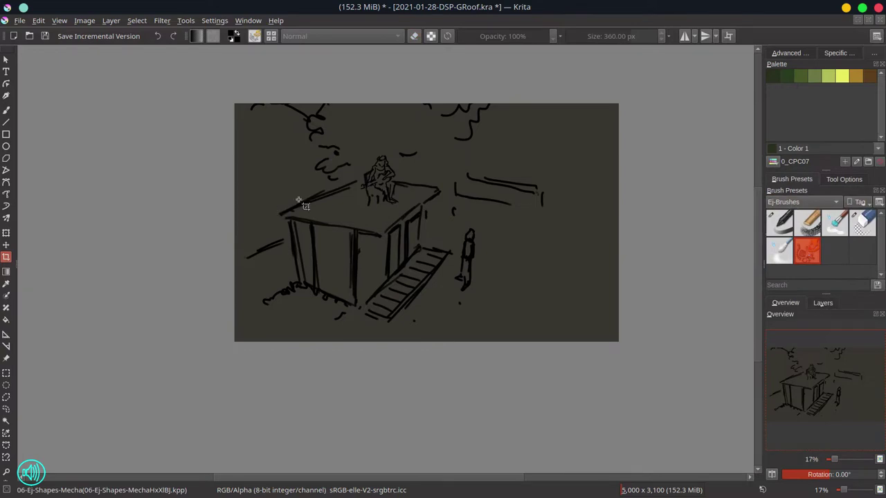
pyautogui.press('b')
pyautogui.click(789, 53)
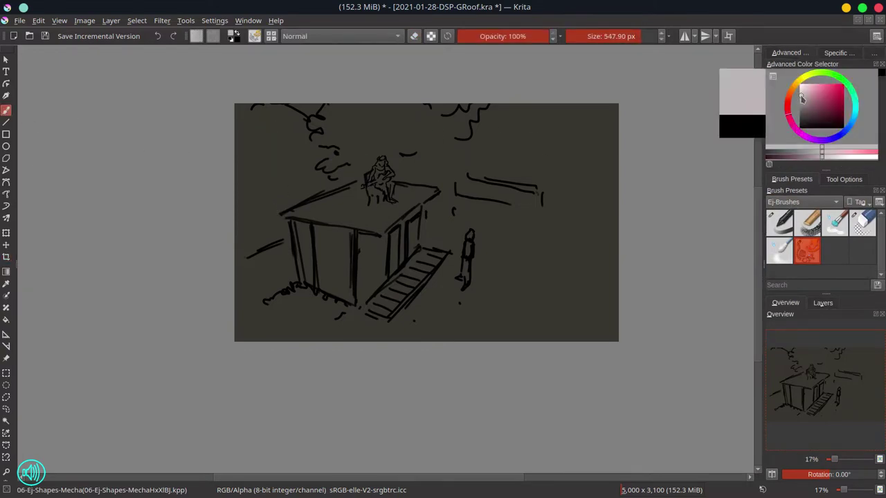
pyautogui.click(806, 102)
pyautogui.moveTo(247, 148)
pyautogui.mouseDown()
pyautogui.moveTo(317, 161)
pyautogui.moveTo(234, 131)
pyautogui.moveTo(289, 201)
pyautogui.moveTo(271, 192)
pyautogui.moveTo(247, 235)
pyautogui.moveTo(242, 153)
pyautogui.mouseUp()
pyautogui.moveTo(477, 167)
pyautogui.mouseDown()
pyautogui.moveTo(512, 159)
pyautogui.moveTo(594, 171)
pyautogui.moveTo(526, 132)
pyautogui.moveTo(519, 159)
pyautogui.mouseUp()
# - Paint dark green around the guitarist and yellow over roof, door, stairs and figure
pyautogui.click(874, 53)
pyautogui.click(772, 75)
pyautogui.moveTo(353, 111)
pyautogui.mouseDown()
pyautogui.moveTo(417, 137)
pyautogui.moveTo(415, 162)
pyautogui.mouseUp()
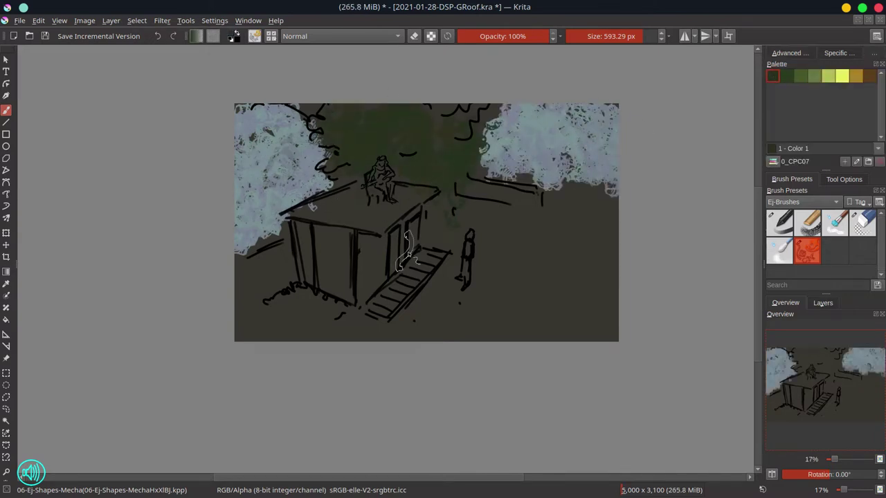
pyautogui.click(841, 76)
pyautogui.moveTo(332, 208); pyautogui.dragTo(429, 187)
pyautogui.moveTo(470, 232); pyautogui.dragTo(470, 297)
pyautogui.moveTo(415, 235)
pyautogui.mouseDown()
pyautogui.moveTo(358, 299)
pyautogui.moveTo(471, 277)
pyautogui.moveTo(588, 319)
pyautogui.mouseUp()
# - Add orange strokes on the right side and dark red strokes at the lower left
pyautogui.click(855, 76)
pyautogui.moveTo(460, 166); pyautogui.dragTo(588, 221)
pyautogui.click(869, 76)
pyautogui.moveTo(297, 249); pyautogui.dragTo(236, 296)
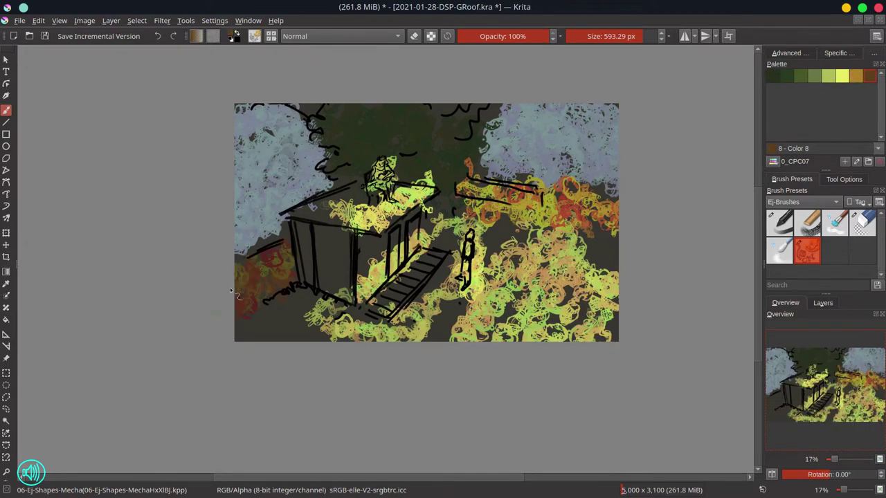
# - Darken the tree area with green strokes in Multiply blend mode
pyautogui.click(841, 75)
pyautogui.click(338, 36)
pyautogui.click(337, 55)
pyautogui.moveTo(387, 166); pyautogui.dragTo(485, 145)
pyautogui.moveTo(332, 159); pyautogui.dragTo(456, 222)
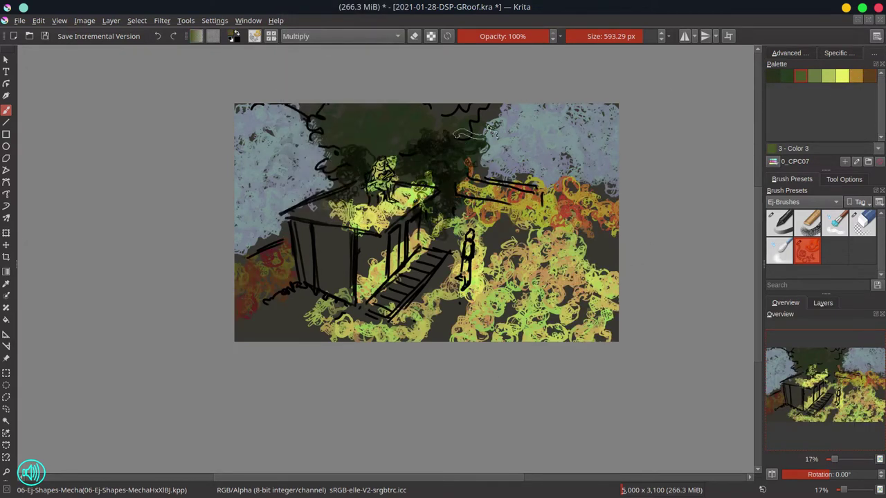
pyautogui.moveTo(456, 152); pyautogui.dragTo(509, 121)
# - Brighten the treetop with yellow Color Dodge highlights
pyautogui.click(353, 38)
pyautogui.click(337, 33)
pyautogui.moveTo(411, 128)
pyautogui.mouseDown()
pyautogui.moveTo(443, 114)
pyautogui.moveTo(484, 118)
pyautogui.mouseUp()
pyautogui.moveTo(488, 225); pyautogui.dragTo(512, 228)
# - Back in Normal mode, paint pale lavender over the sky corners and bottom edge
pyautogui.click(339, 36)
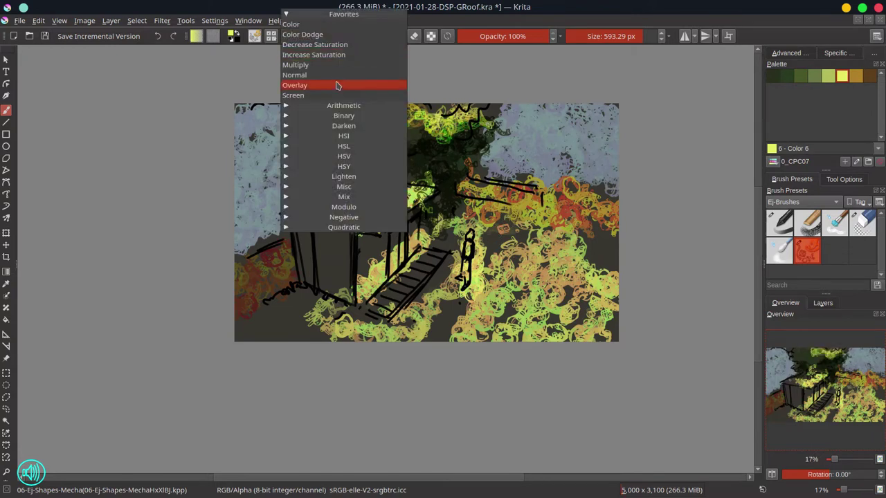
pyautogui.click(336, 79)
pyautogui.click(789, 52)
pyautogui.click(807, 90)
pyautogui.moveTo(485, 180); pyautogui.dragTo(612, 111)
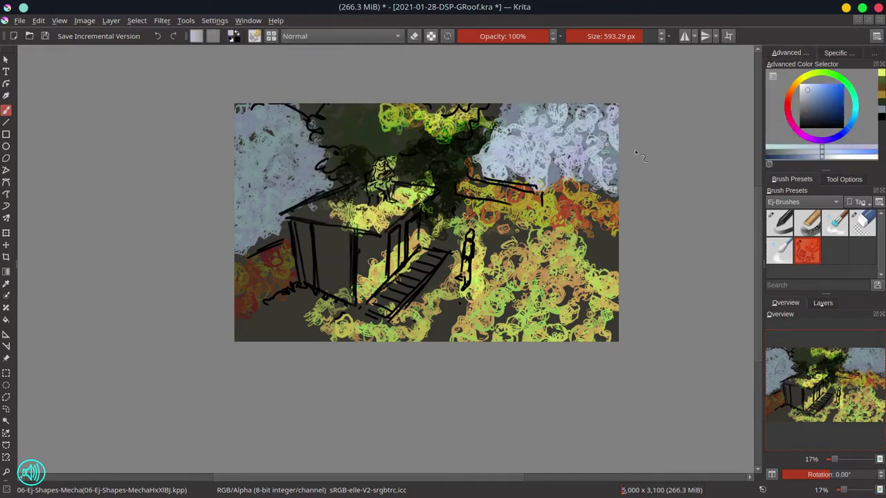
pyautogui.moveTo(318, 131)
pyautogui.mouseDown()
pyautogui.moveTo(299, 140)
pyautogui.moveTo(236, 221)
pyautogui.mouseUp()
pyautogui.moveTo(242, 270)
pyautogui.mouseDown()
pyautogui.moveTo(284, 318)
pyautogui.moveTo(352, 326)
pyautogui.mouseUp()
# - Paint the house's lower wall brown, then shade house, porch and tree in Multiply
pyautogui.click(874, 53)
pyautogui.click(869, 76)
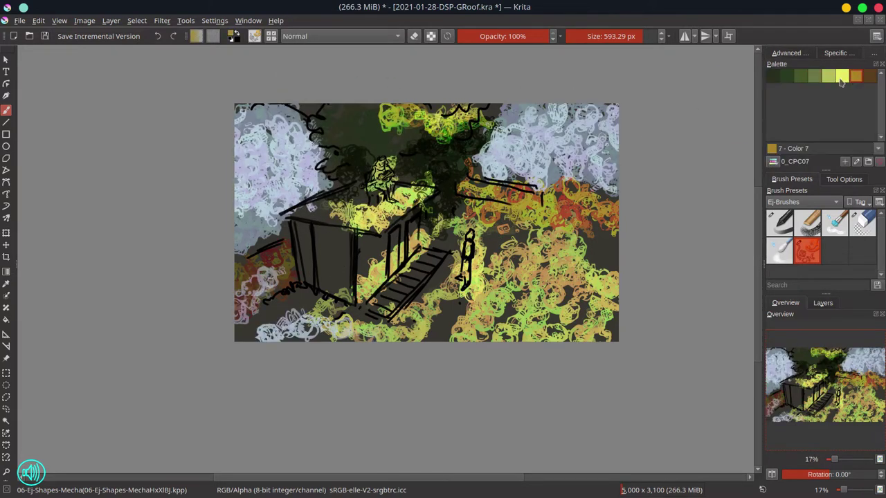
pyautogui.moveTo(334, 280); pyautogui.dragTo(435, 207)
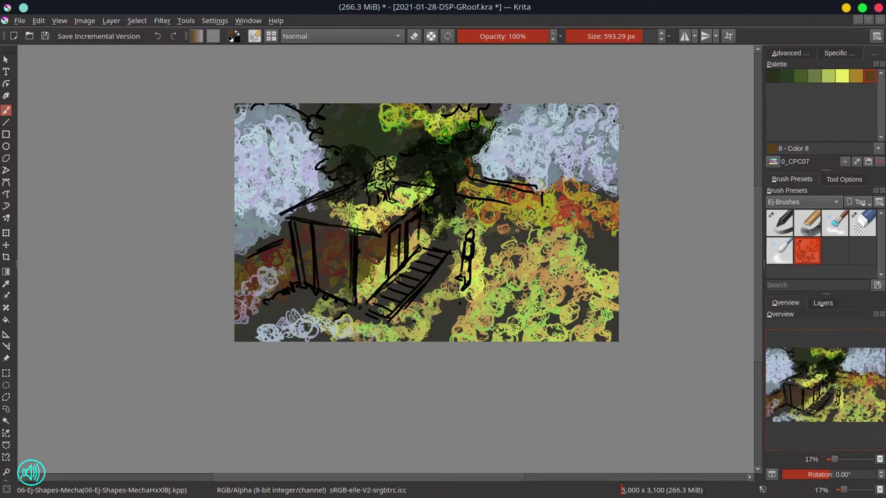
pyautogui.click(379, 36)
pyautogui.click(312, 62)
pyautogui.moveTo(478, 260); pyautogui.dragTo(422, 298)
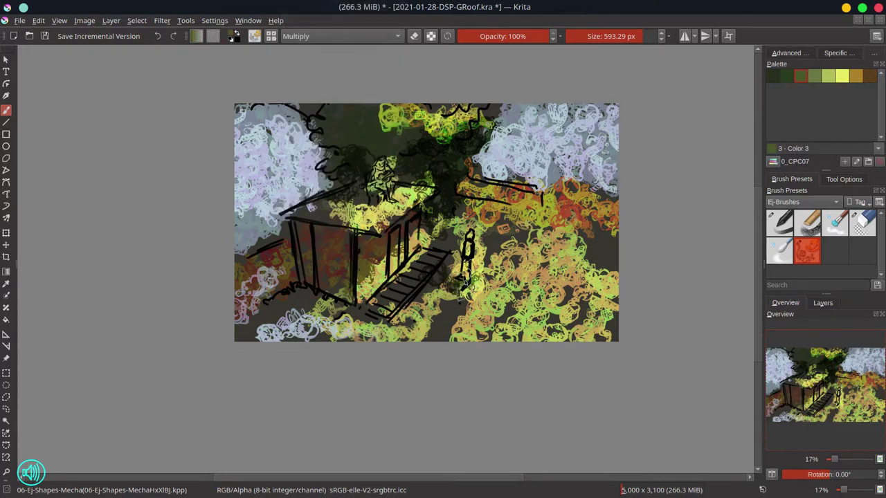
pyautogui.moveTo(332, 277); pyautogui.dragTo(290, 318)
pyautogui.moveTo(346, 228); pyautogui.dragTo(277, 305)
pyautogui.moveTo(374, 200); pyautogui.dragTo(432, 149)
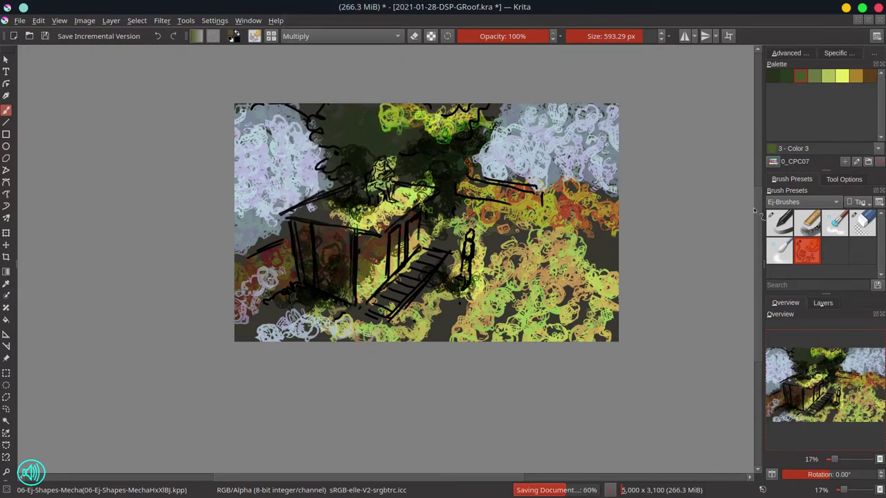
pyautogui.click(834, 223)
# - Flatten all layers into a single layer
pyautogui.click(823, 303)
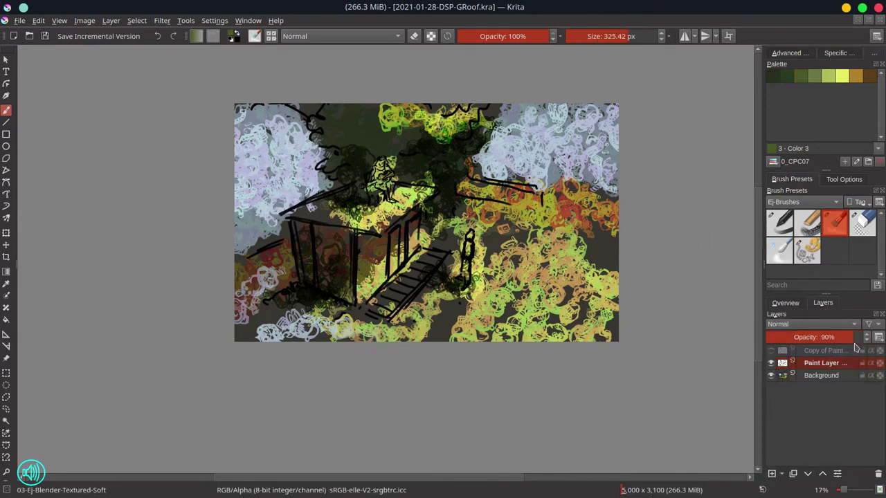
pyautogui.rightClick(823, 362)
pyautogui.click(747, 215)
pyautogui.click(785, 302)
# - Smooth the sky, lower-left flowers, cabin walls and treetop foliage into blended colour
pyautogui.moveTo(243, 125)
pyautogui.mouseDown()
pyautogui.moveTo(277, 125)
pyautogui.moveTo(310, 181)
pyautogui.moveTo(249, 183)
pyautogui.moveTo(263, 239)
pyautogui.mouseUp()
pyautogui.moveTo(484, 166)
pyautogui.mouseDown()
pyautogui.moveTo(547, 173)
pyautogui.moveTo(512, 114)
pyautogui.moveTo(332, 149)
pyautogui.moveTo(263, 108)
pyautogui.moveTo(462, 138)
pyautogui.moveTo(429, 176)
pyautogui.moveTo(498, 118)
pyautogui.moveTo(339, 169)
pyautogui.moveTo(647, 182)
pyautogui.moveTo(516, 139)
pyautogui.moveTo(457, 215)
pyautogui.moveTo(574, 215)
pyautogui.moveTo(490, 237)
pyautogui.moveTo(515, 277)
pyautogui.moveTo(457, 325)
pyautogui.moveTo(422, 325)
pyautogui.moveTo(609, 249)
pyautogui.moveTo(532, 280)
pyautogui.moveTo(615, 297)
pyautogui.moveTo(491, 318)
pyautogui.moveTo(478, 335)
pyautogui.mouseUp()
pyautogui.press('[')
pyautogui.press(']')
pyautogui.moveTo(243, 274)
pyautogui.mouseDown()
pyautogui.moveTo(290, 281)
pyautogui.moveTo(295, 233)
pyautogui.moveTo(305, 230)
pyautogui.moveTo(345, 276)
pyautogui.moveTo(369, 251)
pyautogui.moveTo(419, 242)
pyautogui.moveTo(405, 302)
pyautogui.moveTo(431, 277)
pyautogui.moveTo(368, 306)
pyautogui.moveTo(469, 238)
pyautogui.moveTo(471, 250)
pyautogui.moveTo(449, 276)
pyautogui.moveTo(449, 292)
pyautogui.moveTo(373, 332)
pyautogui.moveTo(299, 296)
pyautogui.moveTo(279, 268)
pyautogui.moveTo(285, 249)
pyautogui.moveTo(225, 340)
pyautogui.moveTo(489, 204)
pyautogui.moveTo(523, 209)
pyautogui.moveTo(579, 200)
pyautogui.moveTo(608, 211)
pyautogui.moveTo(603, 201)
pyautogui.moveTo(652, 243)
pyautogui.moveTo(499, 254)
pyautogui.moveTo(414, 270)
pyautogui.moveTo(357, 193)
pyautogui.moveTo(311, 201)
pyautogui.mouseUp()
pyautogui.press('[')
pyautogui.press(']')
pyautogui.press('[')
pyautogui.moveTo(380, 181)
pyautogui.mouseDown()
pyautogui.moveTo(377, 208)
pyautogui.moveTo(415, 214)
pyautogui.moveTo(297, 221)
pyautogui.moveTo(351, 239)
pyautogui.moveTo(388, 266)
pyautogui.moveTo(416, 245)
pyautogui.moveTo(287, 301)
pyautogui.moveTo(489, 297)
pyautogui.moveTo(428, 239)
pyautogui.moveTo(478, 228)
pyautogui.moveTo(484, 283)
pyautogui.moveTo(574, 305)
pyautogui.moveTo(597, 296)
pyautogui.moveTo(485, 335)
pyautogui.mouseUp()
pyautogui.press(']')
pyautogui.press(']')
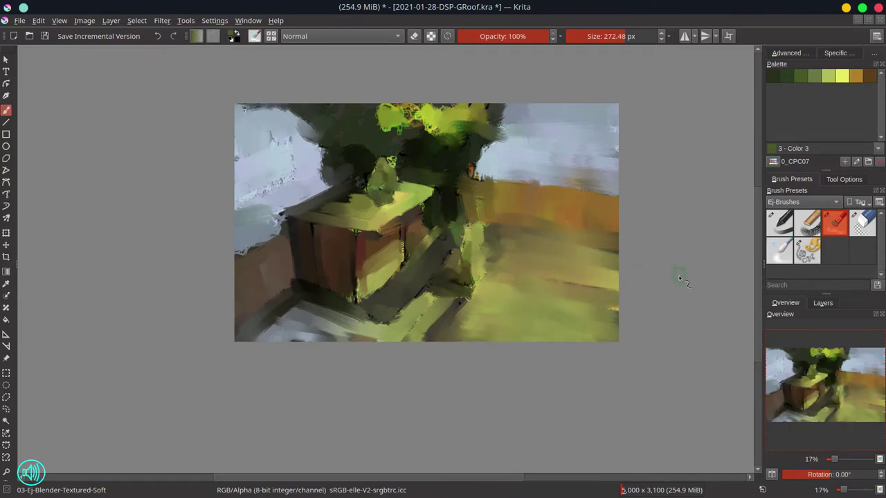
pyautogui.moveTo(405, 114); pyautogui.dragTo(428, 124)
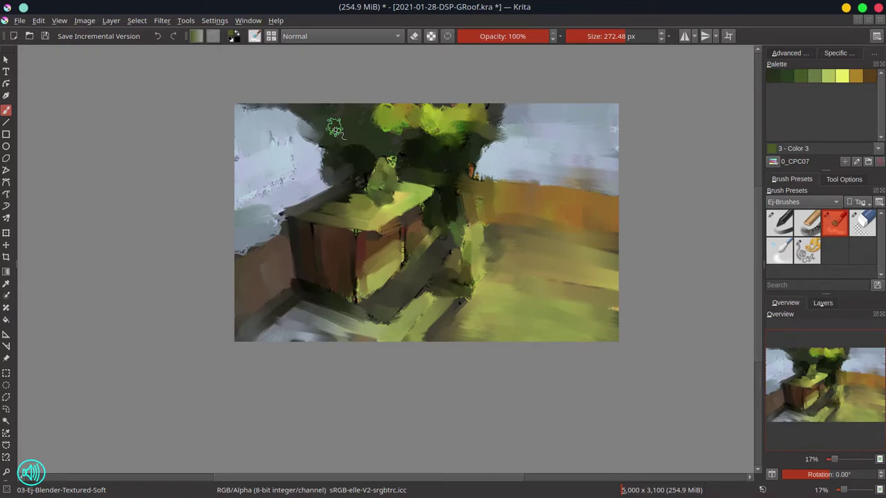
pyautogui.moveTo(284, 181); pyautogui.dragTo(242, 202)
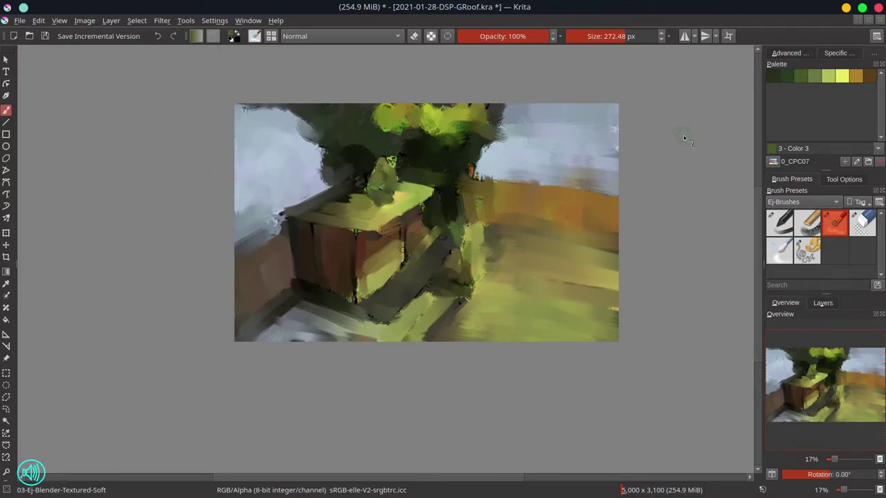
# - With the grainy chalk brush, repaint the upper-left sky and planter edge in light sky colour
pyautogui.click(806, 221)
pyautogui.click(772, 75)
pyautogui.keyDown('ctrl'); pyautogui.click(265, 105); pyautogui.keyUp('ctrl')
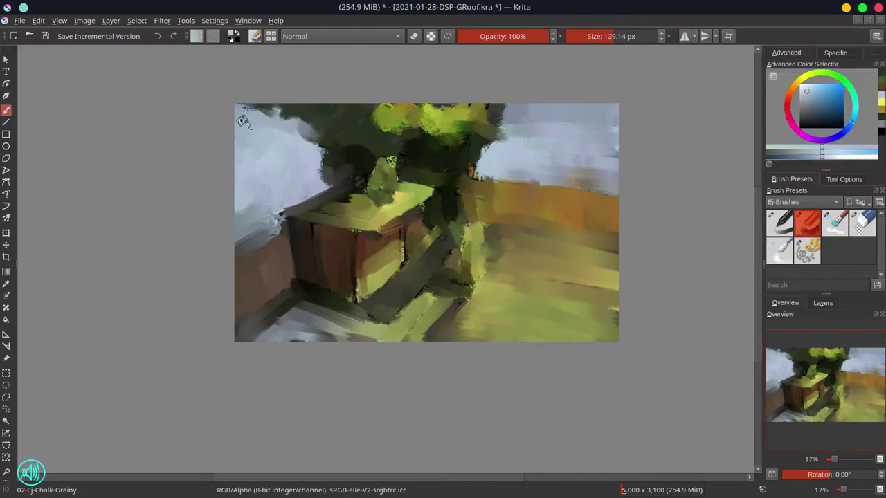
pyautogui.moveTo(243, 119); pyautogui.dragTo(325, 166)
pyautogui.moveTo(267, 229); pyautogui.dragTo(239, 253)
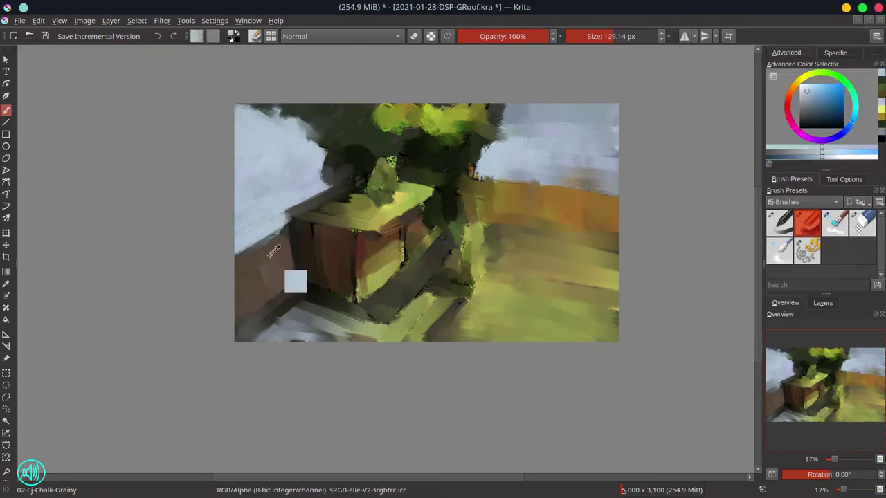
# - Add dark olive at the lower left and paint brown wooden slats on the left fence
pyautogui.keyDown('ctrl'); pyautogui.click(292, 281); pyautogui.keyUp('ctrl')
pyautogui.press('[')
pyautogui.press('[')
pyautogui.press('[')
pyautogui.press('[')
pyautogui.press('[')
pyautogui.moveTo(241, 304); pyautogui.dragTo(259, 279)
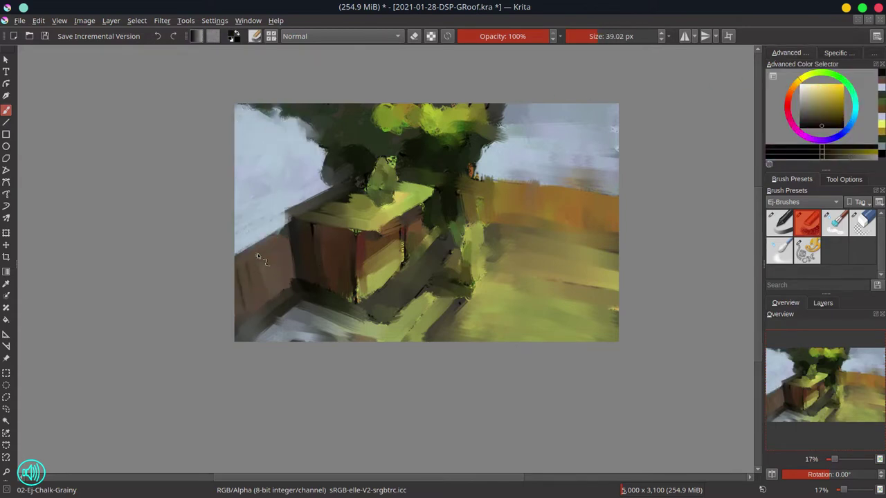
pyautogui.press(']')
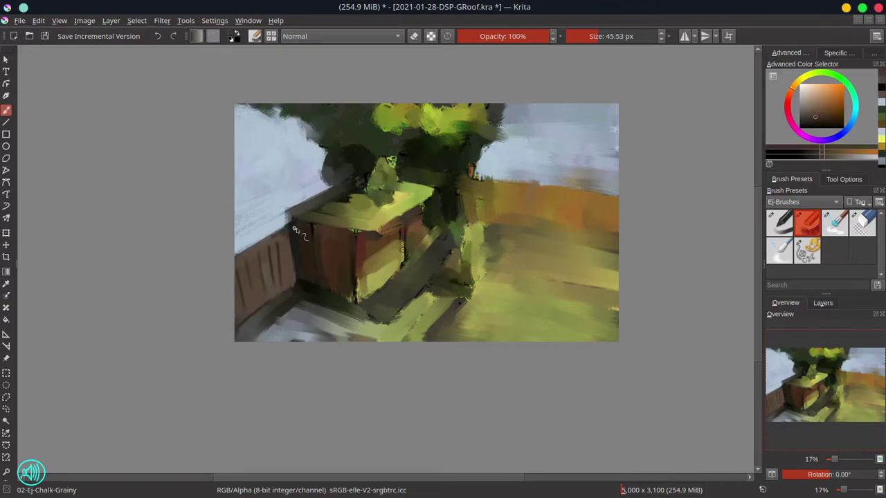
pyautogui.keyDown('ctrl'); pyautogui.click(289, 261); pyautogui.keyUp('ctrl')
pyautogui.moveTo(277, 228); pyautogui.dragTo(249, 298)
pyautogui.keyDown('ctrl'); pyautogui.click(333, 304); pyautogui.keyUp('ctrl')
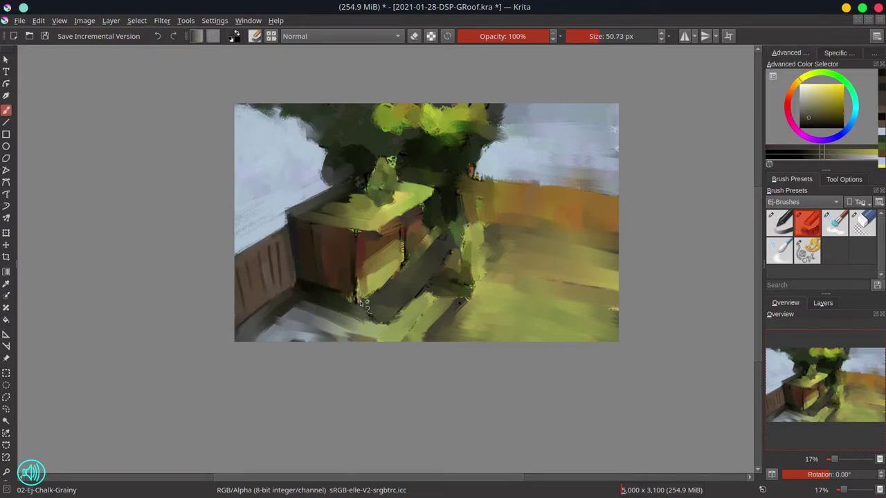
pyautogui.moveTo(311, 297); pyautogui.dragTo(384, 298)
# - Dab yellow-green leaves and dark shadows into the treetop
pyautogui.keyDown('ctrl'); pyautogui.click(332, 294); pyautogui.keyUp('ctrl')
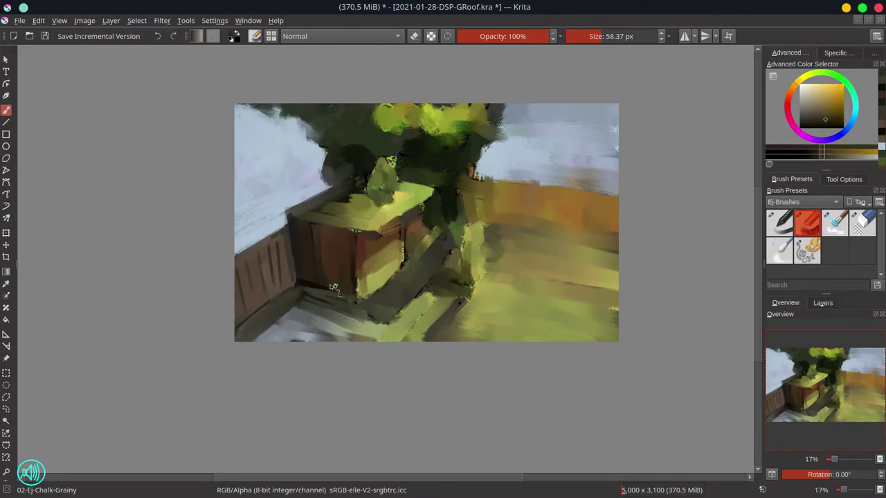
pyautogui.keyDown('ctrl'); pyautogui.click(352, 234); pyautogui.keyUp('ctrl')
pyautogui.keyDown('ctrl'); pyautogui.click(373, 281); pyautogui.keyUp('ctrl')
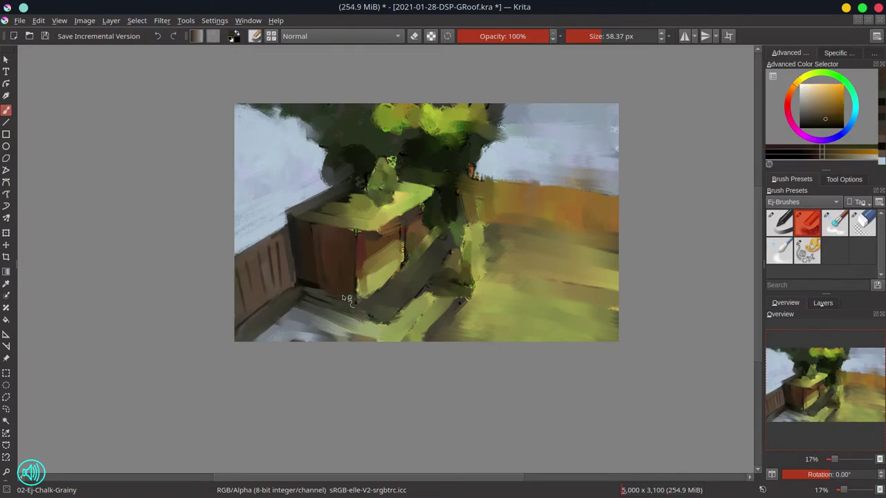
pyautogui.keyDown('ctrl'); pyautogui.click(432, 287); pyautogui.keyUp('ctrl')
pyautogui.press('[')
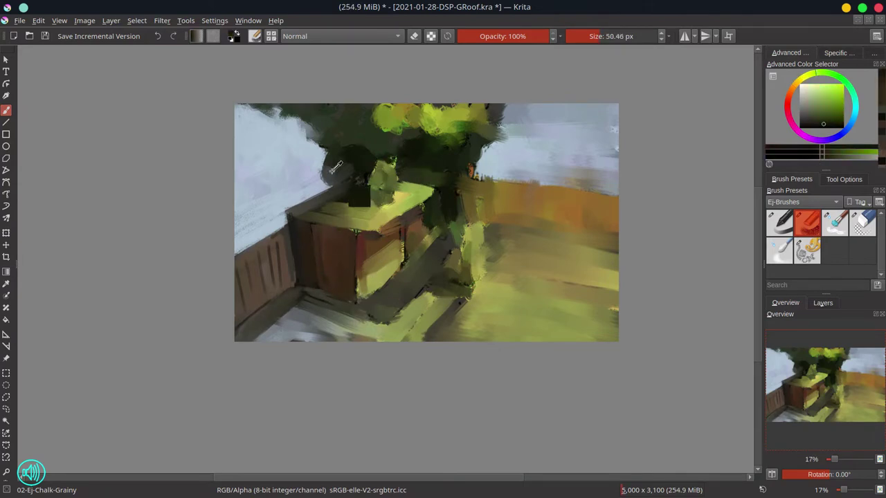
pyautogui.keyDown('ctrl'); pyautogui.click(387, 138); pyautogui.keyUp('ctrl')
pyautogui.keyDown('ctrl'); pyautogui.click(415, 124); pyautogui.keyUp('ctrl')
pyautogui.press(']')
pyautogui.press(']')
pyautogui.moveTo(457, 141)
pyautogui.mouseDown()
pyautogui.moveTo(383, 126)
pyautogui.moveTo(445, 113)
pyautogui.moveTo(426, 108)
pyautogui.moveTo(498, 111)
pyautogui.mouseUp()
pyautogui.moveTo(455, 156)
pyautogui.mouseDown()
pyautogui.moveTo(493, 140)
pyautogui.moveTo(479, 119)
pyautogui.moveTo(499, 135)
pyautogui.moveTo(424, 148)
pyautogui.mouseUp()
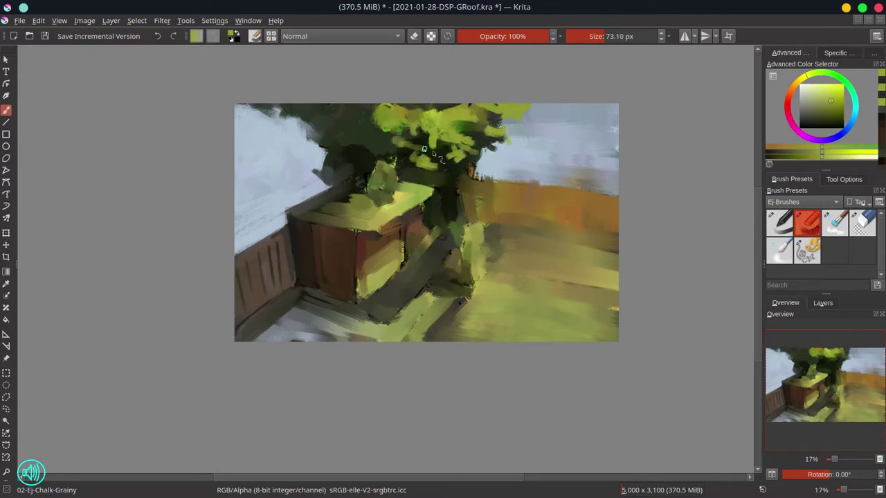
pyautogui.keyDown('ctrl'); pyautogui.click(365, 128); pyautogui.keyUp('ctrl')
pyautogui.moveTo(364, 128); pyautogui.dragTo(416, 121)
# - Extend blue-grey sky over the orange band, repaint the orange fence band, darken the planter's right edge
pyautogui.keyDown('ctrl'); pyautogui.click(478, 168); pyautogui.keyUp('ctrl')
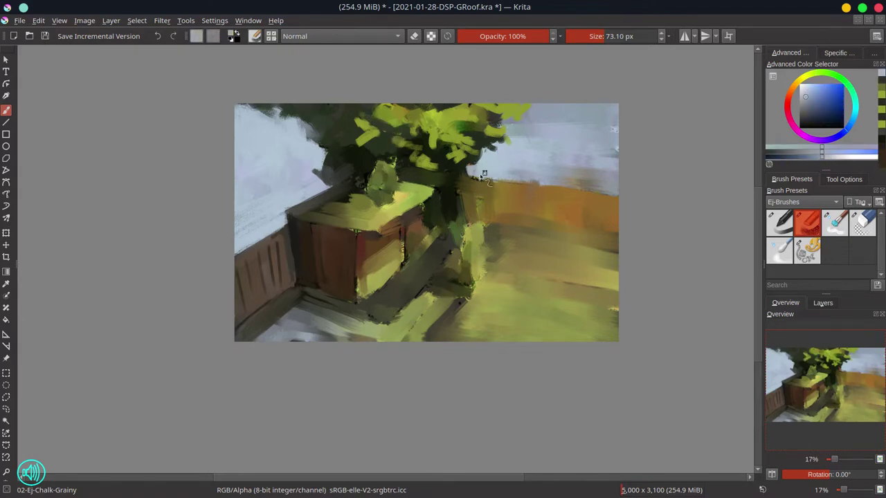
pyautogui.moveTo(483, 175)
pyautogui.mouseDown()
pyautogui.moveTo(556, 181)
pyautogui.moveTo(592, 145)
pyautogui.moveTo(526, 155)
pyautogui.mouseUp()
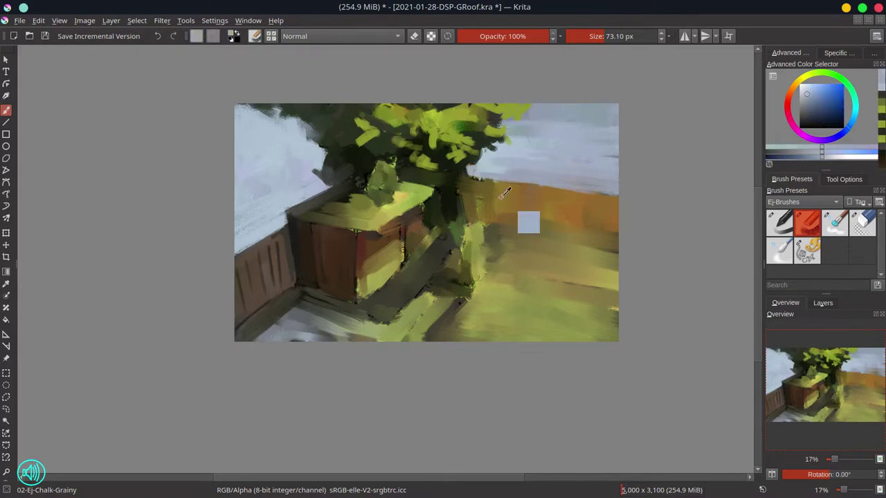
pyautogui.keyDown('ctrl'); pyautogui.click(524, 217); pyautogui.keyUp('ctrl')
pyautogui.click(380, 277)
pyautogui.hotkey('ctrl', 'z')
pyautogui.keyDown('ctrl'); pyautogui.click(526, 207); pyautogui.keyUp('ctrl')
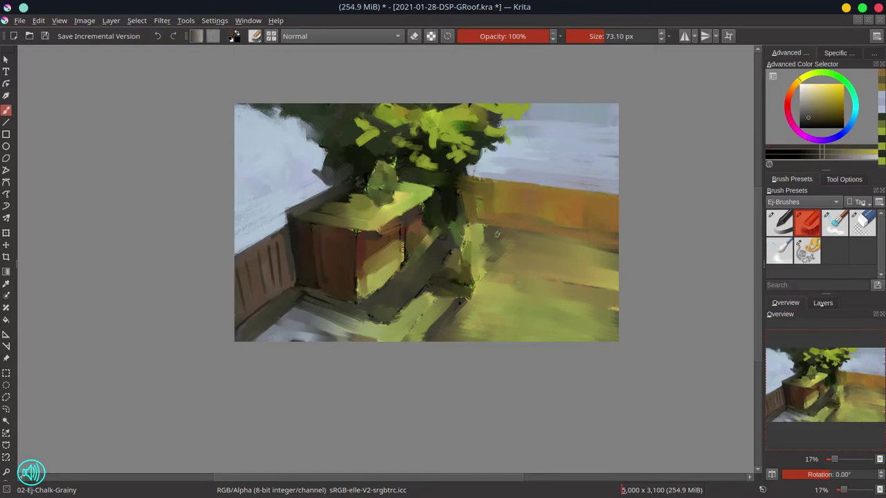
pyautogui.press('[')
pyautogui.press('[')
pyautogui.moveTo(460, 225); pyautogui.dragTo(608, 244)
pyautogui.keyDown('ctrl'); pyautogui.click(510, 184); pyautogui.keyUp('ctrl')
pyautogui.keyDown('ctrl'); pyautogui.click(496, 184); pyautogui.keyUp('ctrl')
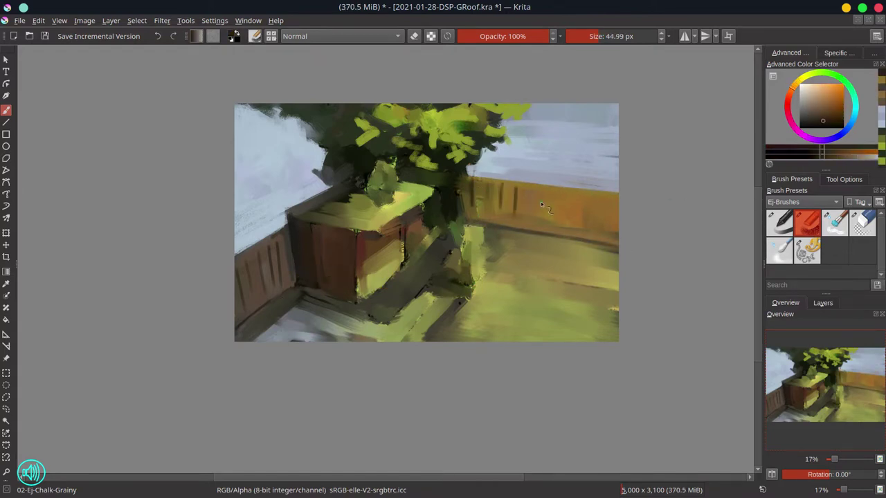
pyautogui.moveTo(422, 221)
pyautogui.mouseDown()
pyautogui.moveTo(428, 232)
pyautogui.moveTo(404, 258)
pyautogui.mouseUp()
# - Paint olive green over the planter's top-right corner and the light patch at right
pyautogui.keyDown('ctrl'); pyautogui.click(419, 239); pyautogui.keyUp('ctrl')
pyautogui.keyDown('ctrl'); pyautogui.click(402, 233); pyautogui.keyUp('ctrl')
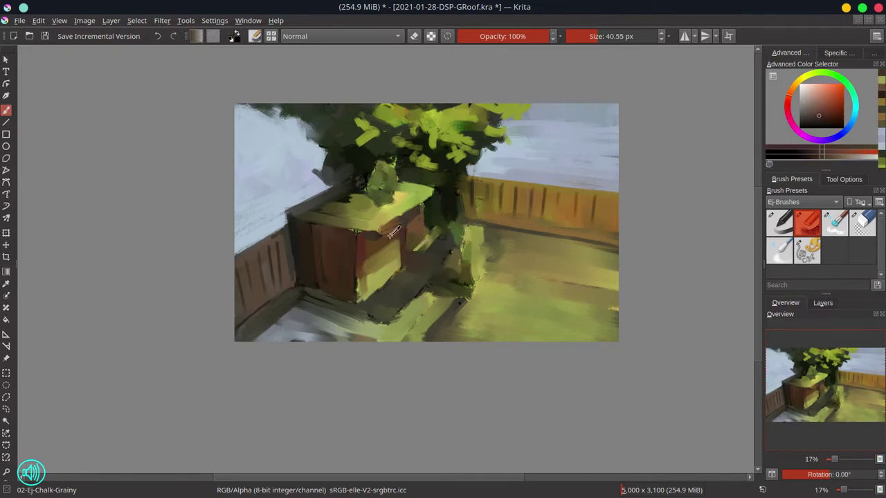
pyautogui.keyDown('ctrl'); pyautogui.click(405, 211); pyautogui.keyUp('ctrl')
pyautogui.moveTo(405, 211); pyautogui.dragTo(424, 203)
pyautogui.moveTo(451, 260)
pyautogui.mouseDown()
pyautogui.moveTo(437, 226)
pyautogui.moveTo(474, 281)
pyautogui.moveTo(602, 238)
pyautogui.mouseUp()
pyautogui.keyDown('ctrl'); pyautogui.click(449, 251); pyautogui.keyUp('ctrl')
pyautogui.press(']')
# - Paint light deck strokes, lighter green beside the planter, and a dark grey step
pyautogui.keyDown('ctrl'); pyautogui.click(485, 291); pyautogui.keyUp('ctrl')
pyautogui.keyDown('ctrl'); pyautogui.click(415, 333); pyautogui.keyUp('ctrl')
pyautogui.moveTo(415, 334); pyautogui.dragTo(304, 305)
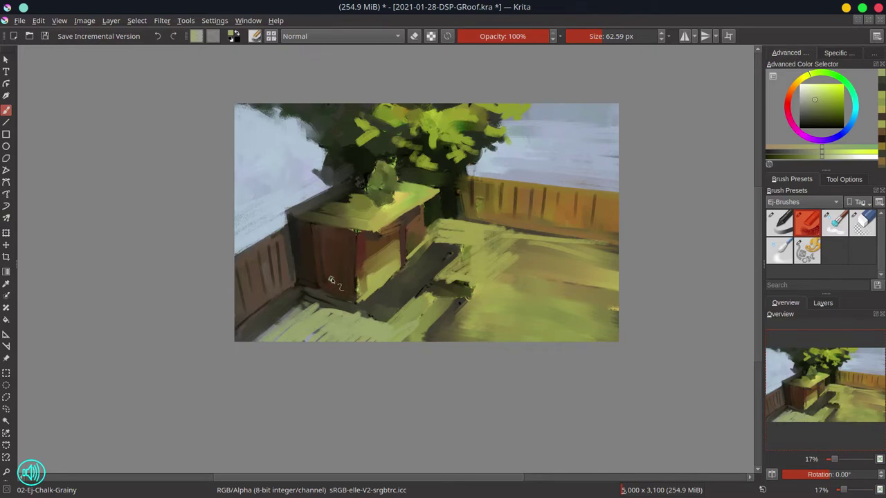
pyautogui.keyDown('ctrl'); pyautogui.click(362, 276); pyautogui.keyUp('ctrl')
pyautogui.keyDown('ctrl'); pyautogui.click(392, 270); pyautogui.keyUp('ctrl')
pyautogui.moveTo(387, 274); pyautogui.dragTo(362, 233)
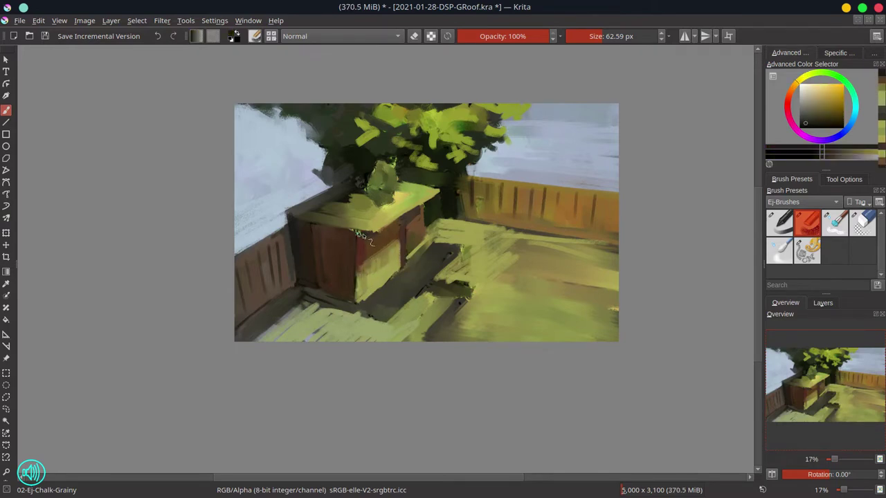
pyautogui.keyDown('ctrl'); pyautogui.click(441, 212); pyautogui.keyUp('ctrl')
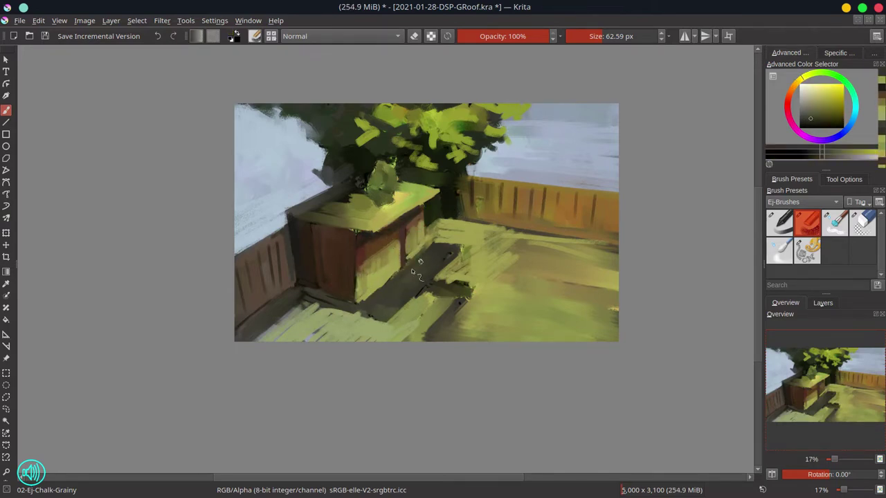
pyautogui.moveTo(453, 248)
pyautogui.mouseDown()
pyautogui.moveTo(391, 312)
pyautogui.moveTo(367, 317)
pyautogui.mouseUp()
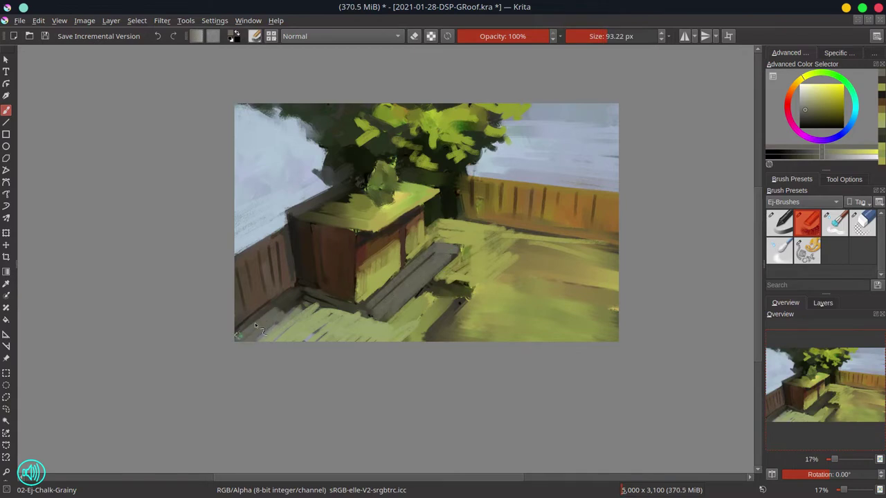
# - Highlight the planter's top in light yellow-green, then save the painting
pyautogui.keyDown('ctrl'); pyautogui.click(320, 186); pyautogui.keyUp('ctrl')
pyautogui.press('[')
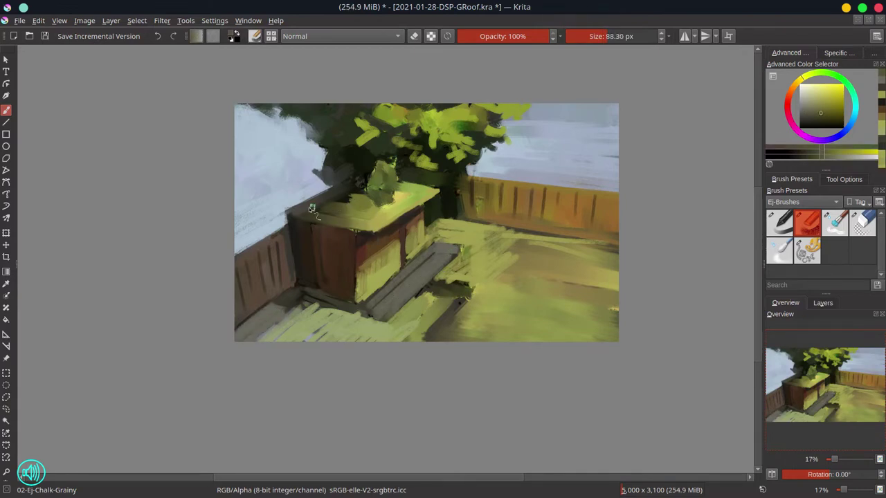
pyautogui.keyDown('ctrl'); pyautogui.click(322, 199); pyautogui.keyUp('ctrl')
pyautogui.moveTo(322, 199)
pyautogui.mouseDown()
pyautogui.moveTo(335, 217)
pyautogui.moveTo(367, 211)
pyautogui.moveTo(355, 184)
pyautogui.moveTo(330, 199)
pyautogui.moveTo(367, 178)
pyautogui.mouseUp()
pyautogui.keyDown('ctrl'); pyautogui.click(338, 201); pyautogui.keyUp('ctrl')
pyautogui.keyDown('ctrl'); pyautogui.click(443, 161); pyautogui.keyUp('ctrl')
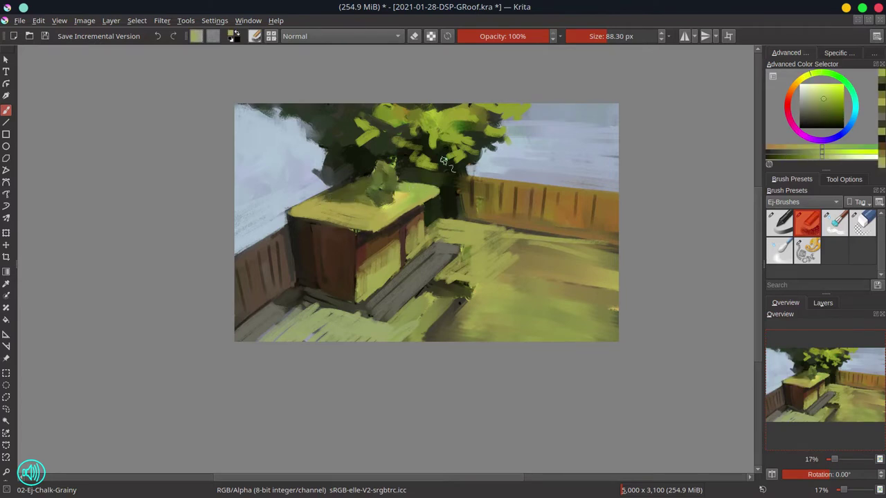
pyautogui.hotkey('ctrl', 's')
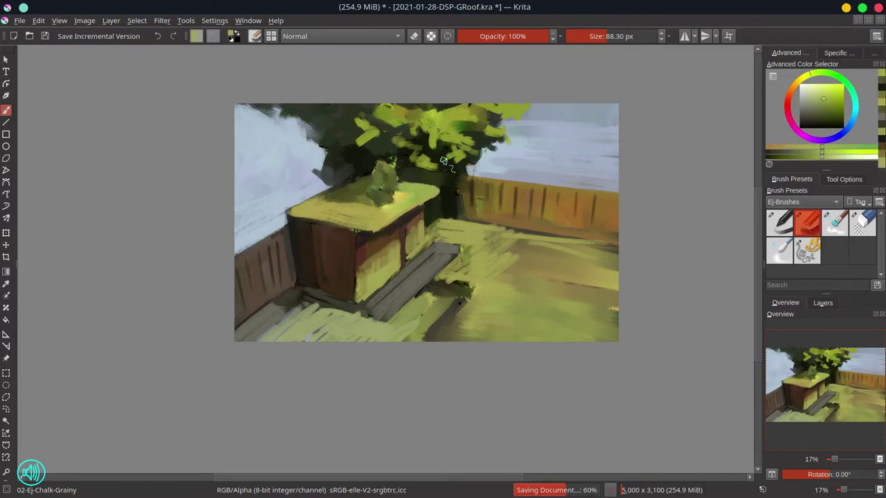
# - Show the sketch layer, duplicate it, and hide the original
pyautogui.click(771, 351)
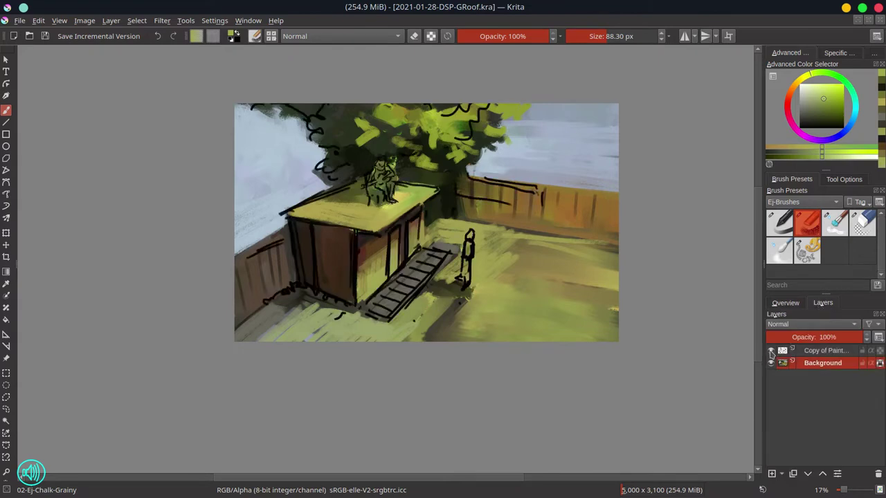
pyautogui.click(824, 351)
pyautogui.hotkey('ctrl', 'j')
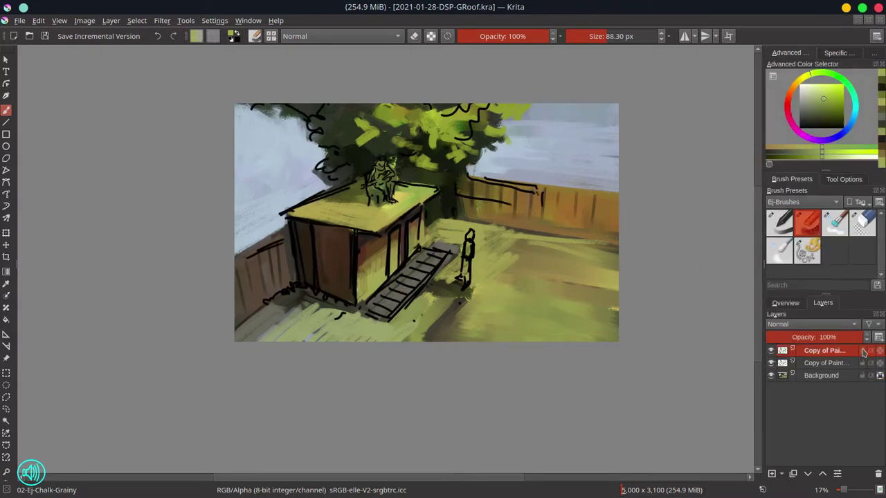
pyautogui.click(832, 369)
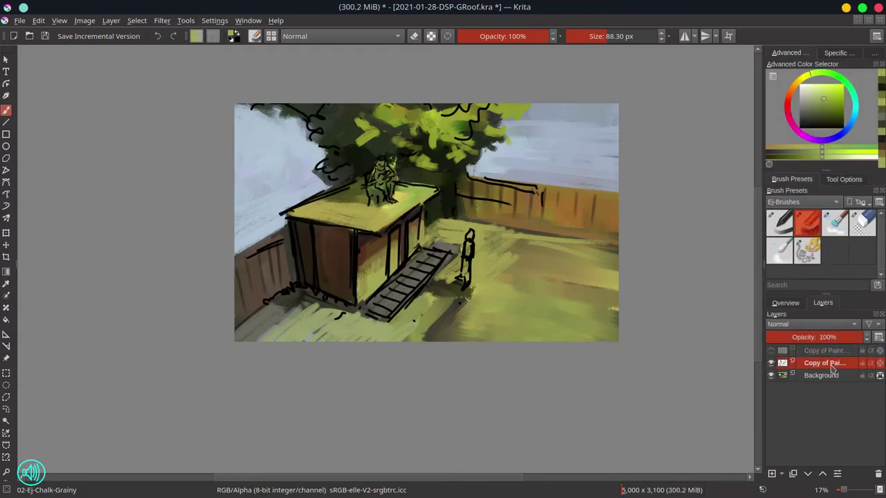
# - Select around the two figures, invert, cut away the other line art, and deselect
pyautogui.click(865, 222)
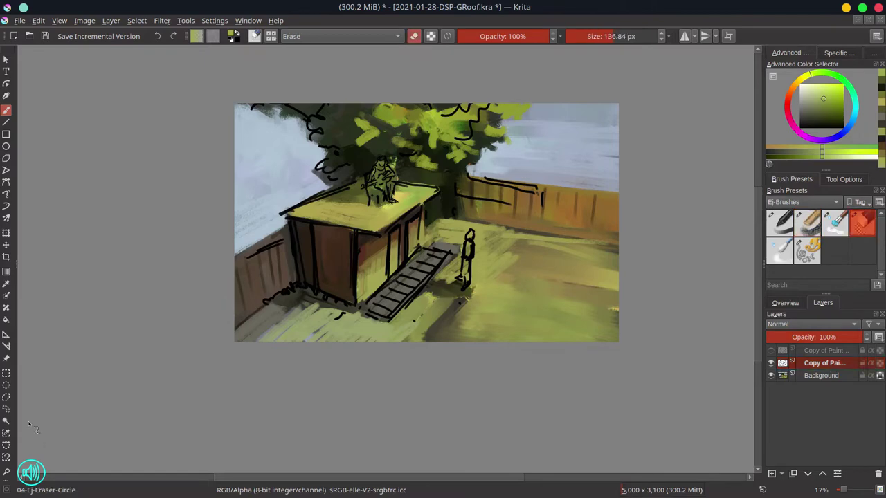
pyautogui.scroll(3, 323, 181)
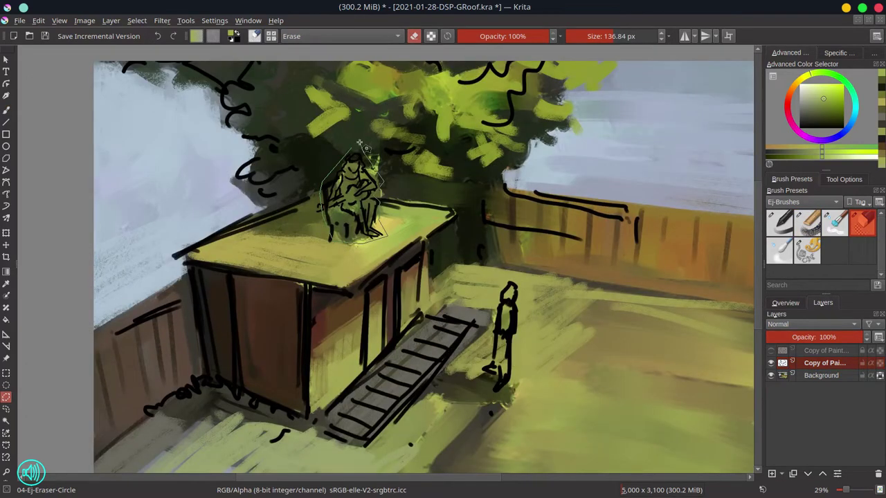
pyautogui.click(136, 20)
pyautogui.click(166, 77)
pyautogui.click(38, 20)
pyautogui.click(50, 62)
pyautogui.click(786, 303)
pyautogui.click(823, 302)
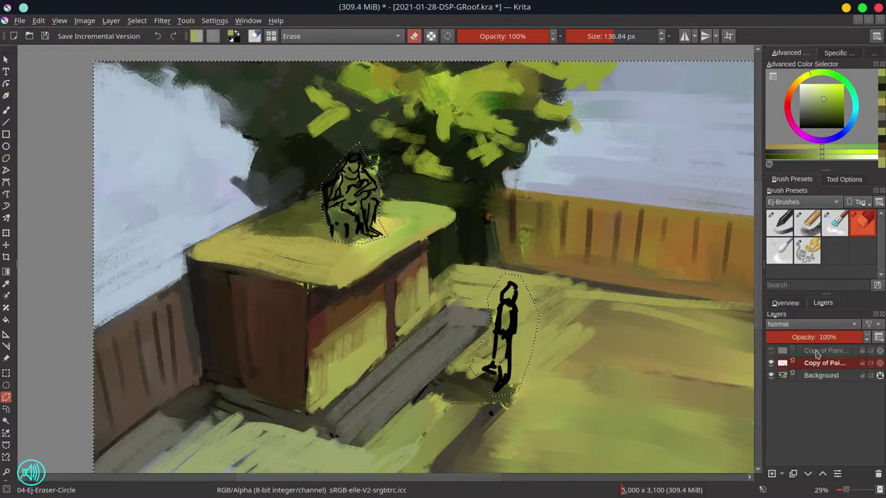
pyautogui.rightClick(824, 362)
pyautogui.click(137, 20)
pyautogui.click(154, 48)
# - Make Background the active layer, load the 0_CPC03 palette, and choose the grainy chalk brush
pyautogui.click(822, 375)
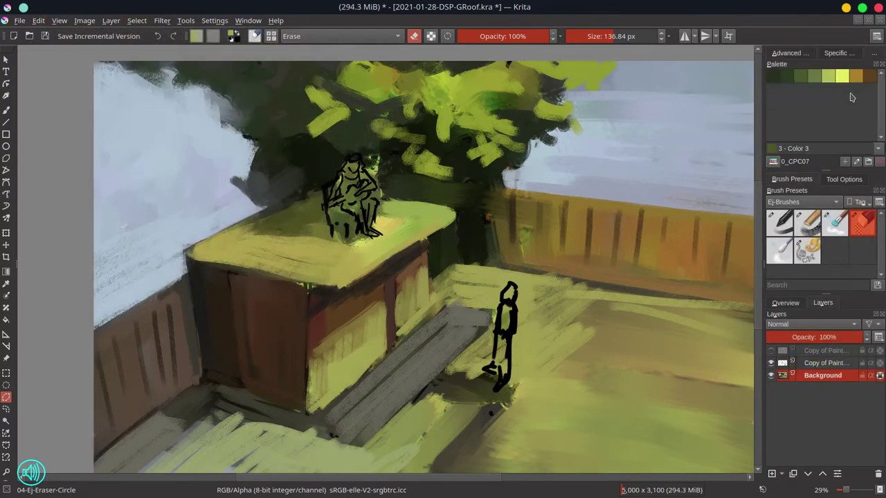
pyautogui.click(794, 161)
pyautogui.click(793, 237)
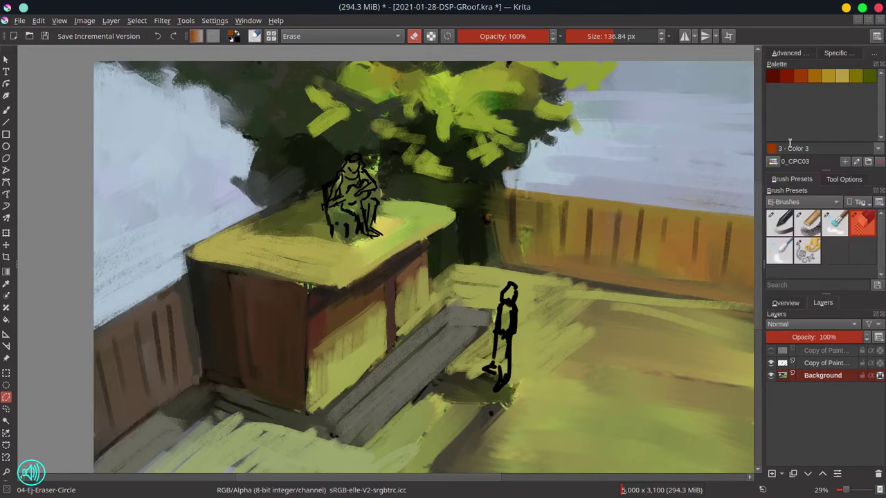
pyautogui.press('b')
pyautogui.click(807, 223)
pyautogui.click(786, 302)
# - Paint the standing figure's body orange, then pick dark red and yellow palette colours
pyautogui.moveTo(510, 312); pyautogui.dragTo(504, 377)
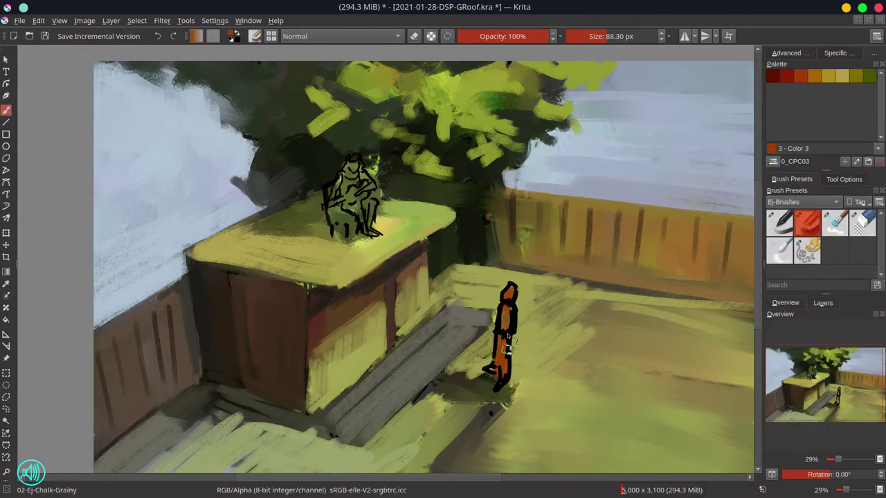
pyautogui.scroll(-2, 515, 333)
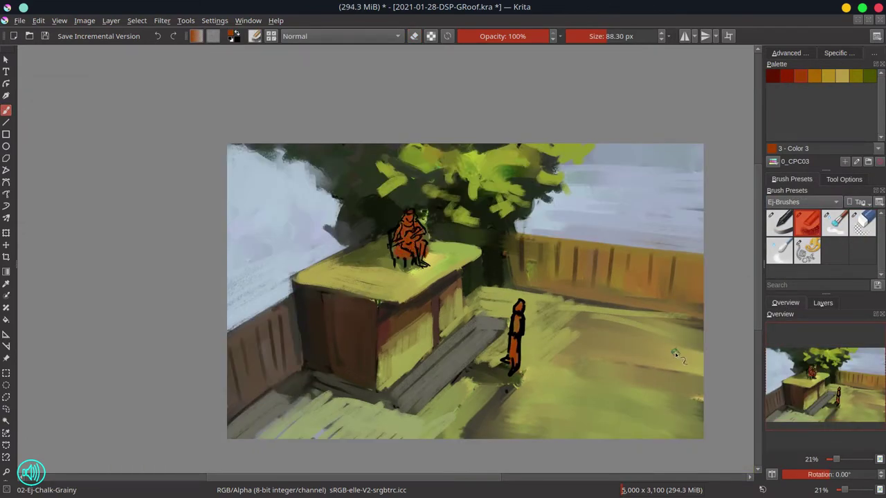
pyautogui.click(823, 302)
pyautogui.click(772, 76)
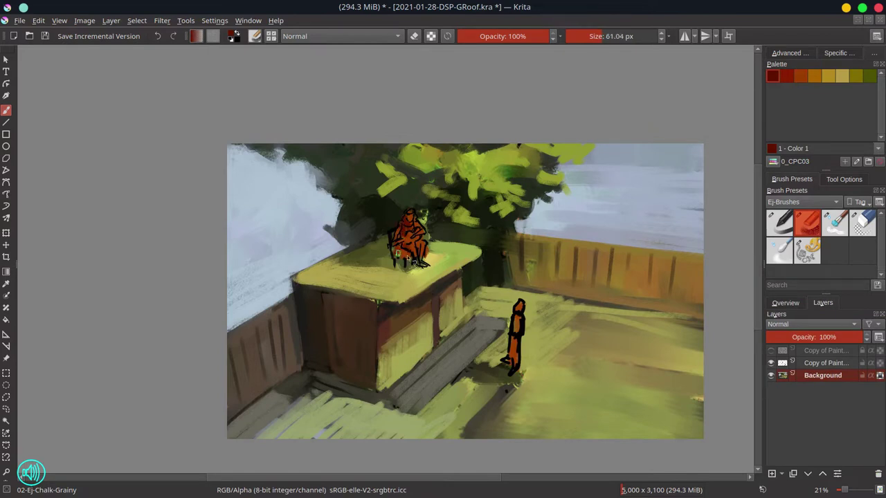
pyautogui.click(842, 76)
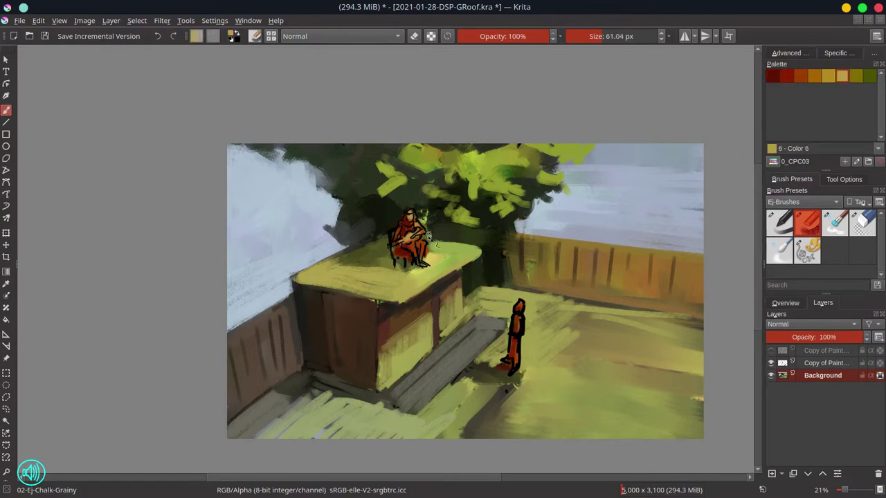
# - Pick a magenta-pink from the Advanced Color Selector and merge the line-art copy into Background
pyautogui.click(827, 363)
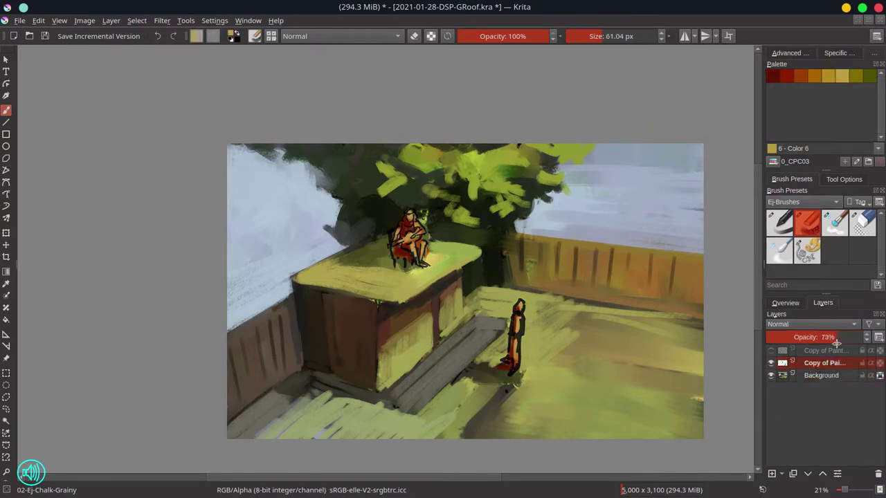
pyautogui.rightClick(830, 364)
pyautogui.click(816, 410)
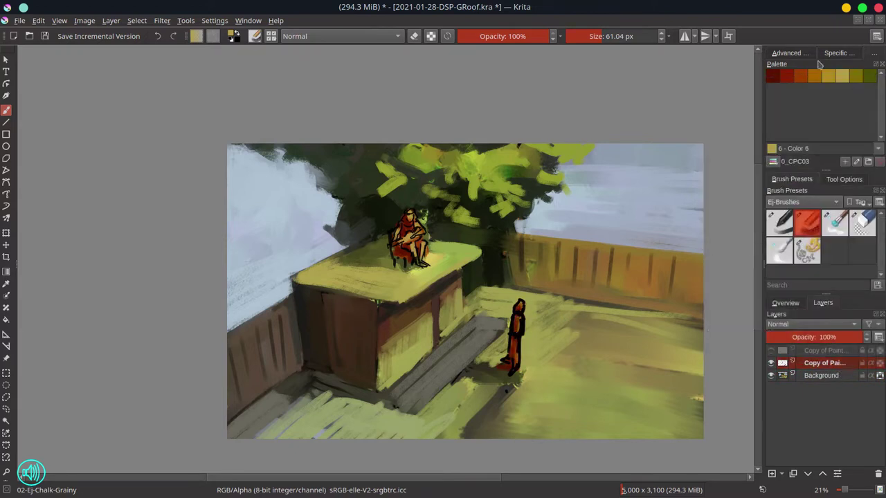
pyautogui.click(789, 52)
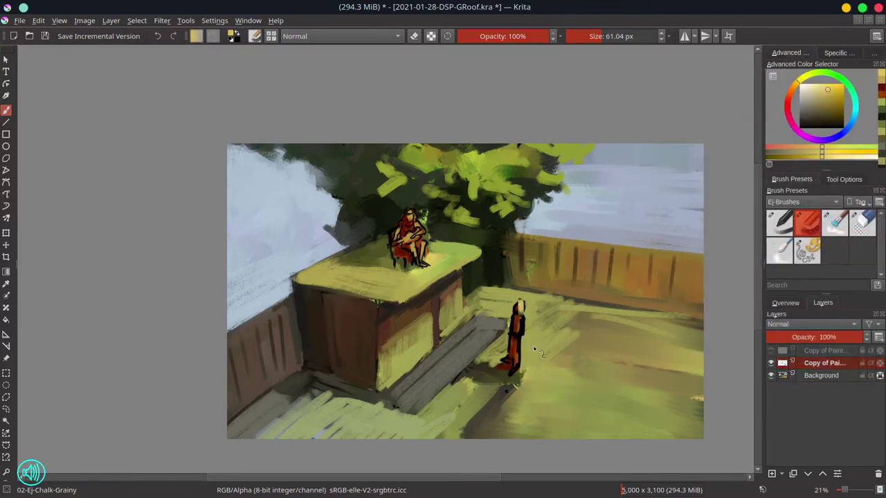
pyautogui.click(791, 122)
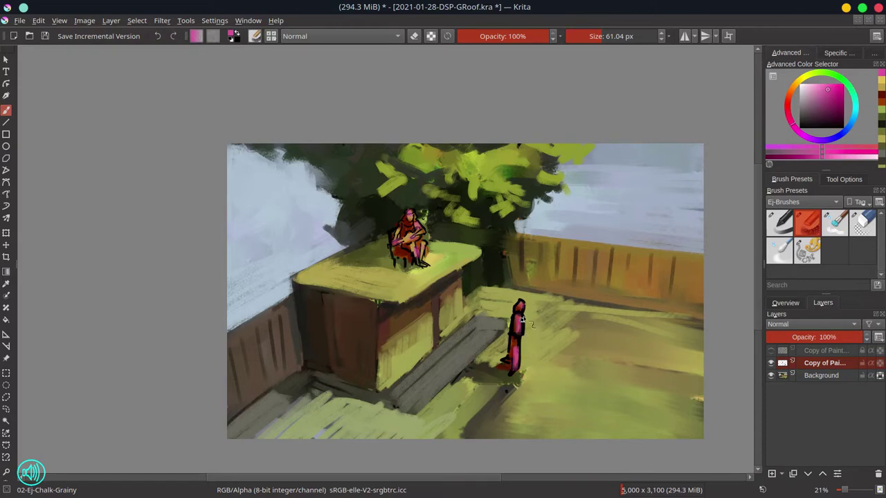
pyautogui.hotkey('ctrl', 'e')
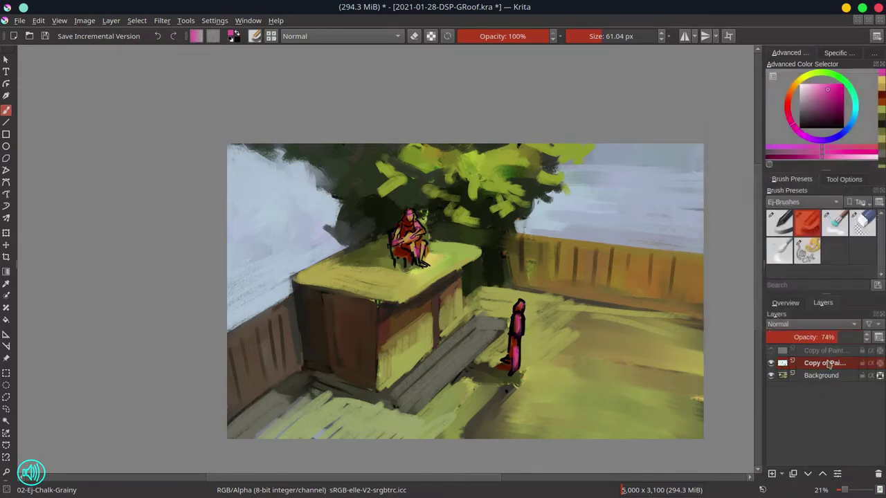
# - Switch to the soft textured blender brush and zoom in on the seated guitarist
pyautogui.click(785, 303)
pyautogui.press('/')
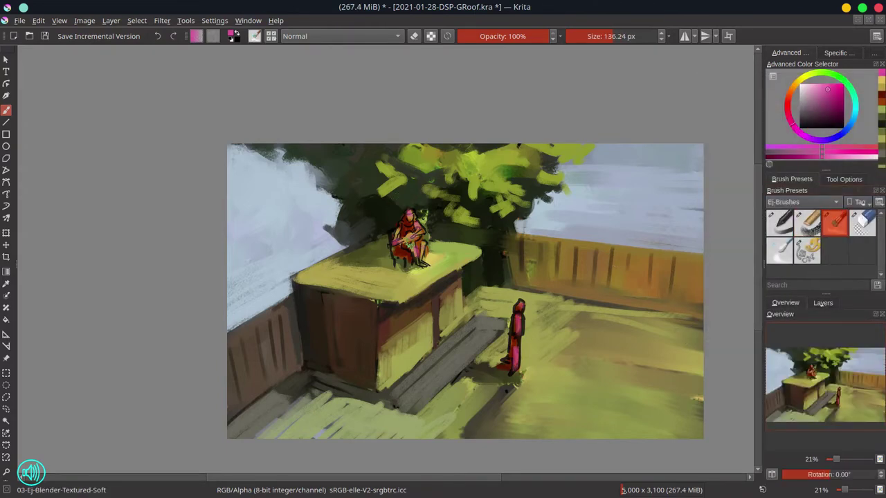
pyautogui.scroll(3, 404, 207)
# - Paint pink over the guitarist's head and arms, and extend a red skirt over the chair leg
pyautogui.moveTo(400, 208)
pyautogui.mouseDown()
pyautogui.moveTo(403, 241)
pyautogui.moveTo(412, 231)
pyautogui.moveTo(424, 254)
pyautogui.moveTo(385, 260)
pyautogui.moveTo(411, 263)
pyautogui.mouseUp()
pyautogui.moveTo(386, 213)
pyautogui.mouseDown()
pyautogui.moveTo(355, 237)
pyautogui.moveTo(334, 277)
pyautogui.moveTo(354, 269)
pyautogui.moveTo(326, 296)
pyautogui.moveTo(368, 263)
pyautogui.moveTo(373, 238)
pyautogui.moveTo(394, 233)
pyautogui.moveTo(400, 218)
pyautogui.moveTo(429, 235)
pyautogui.moveTo(404, 286)
pyautogui.moveTo(417, 332)
pyautogui.mouseUp()
pyautogui.moveTo(385, 299); pyautogui.dragTo(373, 296)
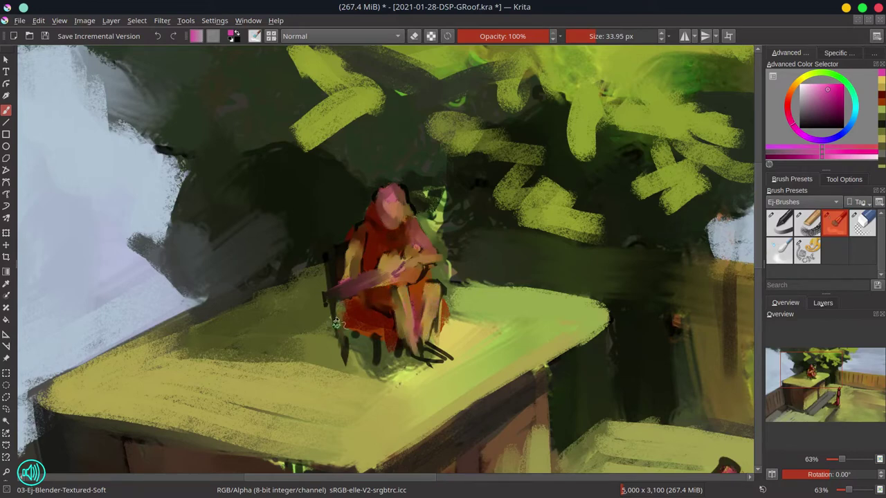
pyautogui.moveTo(336, 323)
pyautogui.mouseDown()
pyautogui.moveTo(353, 308)
pyautogui.moveTo(404, 350)
pyautogui.moveTo(415, 331)
pyautogui.moveTo(430, 360)
pyautogui.moveTo(436, 291)
pyautogui.mouseUp()
# - With the grainy chalk brush, lighten the legs and paint dark orange-brown shadows under the chair
pyautogui.press('/')
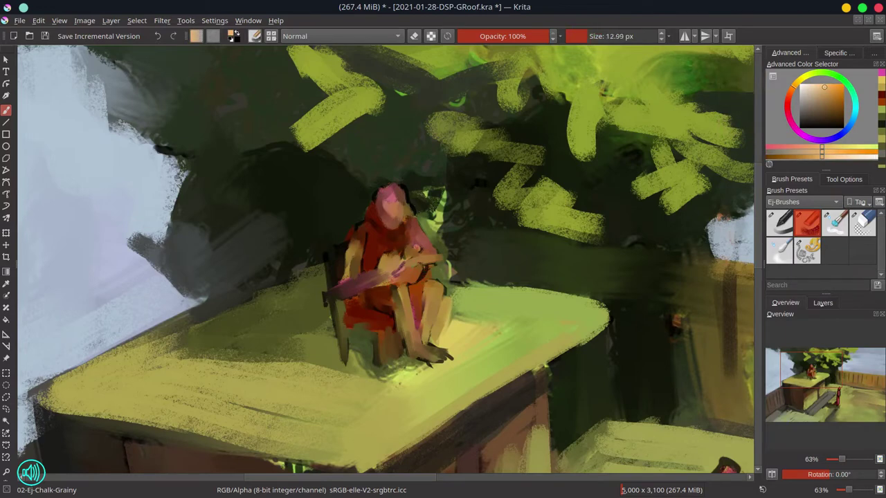
pyautogui.moveTo(410, 313)
pyautogui.mouseDown()
pyautogui.moveTo(432, 279)
pyautogui.moveTo(432, 329)
pyautogui.moveTo(454, 301)
pyautogui.moveTo(450, 371)
pyautogui.mouseUp()
pyautogui.keyDown('ctrl'); pyautogui.click(453, 290); pyautogui.keyUp('ctrl')
pyautogui.keyDown('ctrl'); pyautogui.click(352, 335); pyautogui.keyUp('ctrl')
pyautogui.keyDown('ctrl'); pyautogui.click(353, 258); pyautogui.keyUp('ctrl')
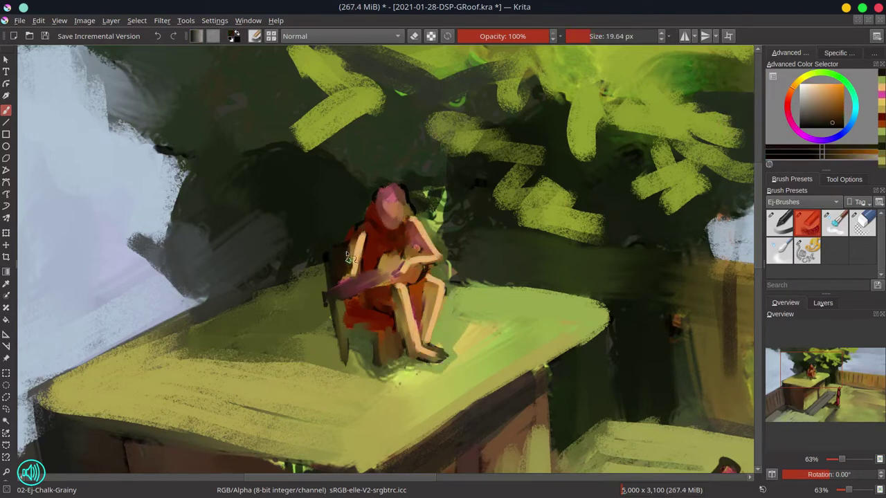
pyautogui.keyDown('ctrl'); pyautogui.click(391, 332); pyautogui.keyUp('ctrl')
pyautogui.keyDown('ctrl'); pyautogui.click(333, 335); pyautogui.keyUp('ctrl')
pyautogui.moveTo(334, 336); pyautogui.dragTo(260, 349)
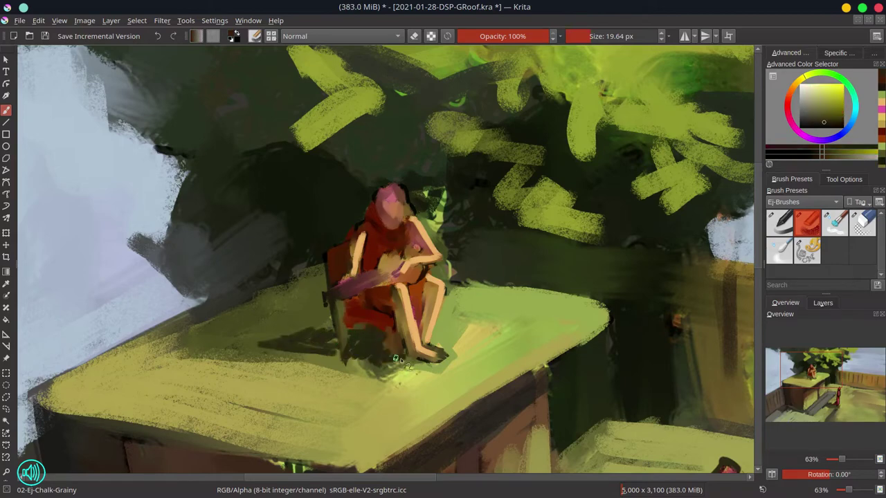
pyautogui.moveTo(395, 359)
pyautogui.mouseDown()
pyautogui.moveTo(384, 329)
pyautogui.moveTo(343, 351)
pyautogui.mouseUp()
# - Paint the chair legs red
pyautogui.keyDown('ctrl'); pyautogui.click(343, 312); pyautogui.keyUp('ctrl')
pyautogui.moveTo(339, 318)
pyautogui.mouseDown()
pyautogui.moveTo(398, 326)
pyautogui.moveTo(315, 329)
pyautogui.moveTo(349, 323)
pyautogui.mouseUp()
pyautogui.keyDown('ctrl'); pyautogui.click(360, 322); pyautogui.keyUp('ctrl')
pyautogui.keyDown('ctrl'); pyautogui.click(348, 324); pyautogui.keyUp('ctrl')
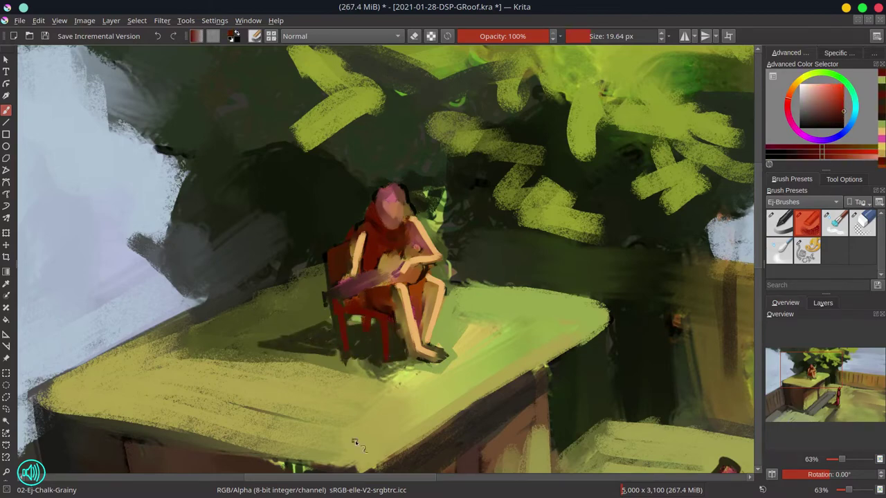
# - Outline the guitarist's head in light beige and add dark eyes and mouth
pyautogui.keyDown('ctrl'); pyautogui.click(398, 208); pyautogui.keyUp('ctrl')
pyautogui.moveTo(389, 185)
pyautogui.mouseDown()
pyautogui.moveTo(404, 202)
pyautogui.moveTo(391, 225)
pyautogui.mouseUp()
pyautogui.keyDown('ctrl'); pyautogui.click(384, 216); pyautogui.keyUp('ctrl')
pyautogui.keyDown('ctrl'); pyautogui.click(379, 211); pyautogui.keyUp('ctrl')
pyautogui.keyDown('ctrl'); pyautogui.click(368, 206); pyautogui.keyUp('ctrl')
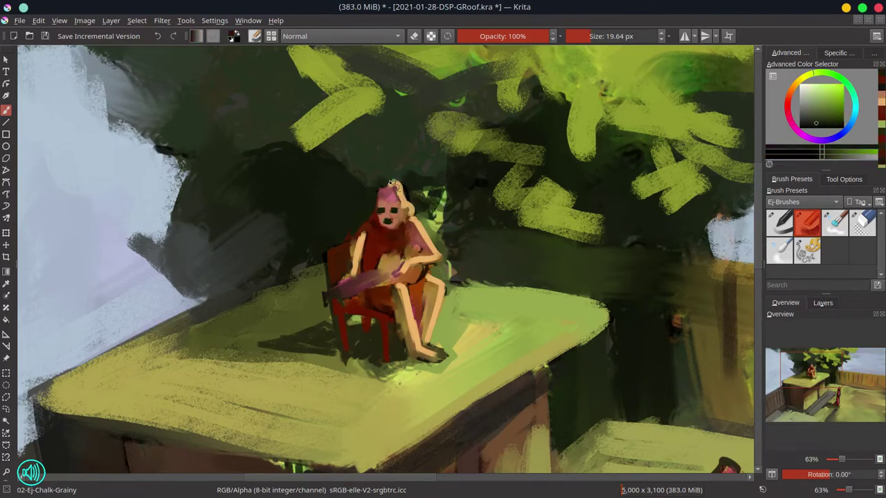
pyautogui.moveTo(393, 186)
pyautogui.mouseDown()
pyautogui.moveTo(408, 229)
pyautogui.moveTo(356, 269)
pyautogui.mouseUp()
# - Add a beige stroke to the guitar body and lengthen the dark red neck leftward
pyautogui.keyDown('ctrl'); pyautogui.click(387, 208); pyautogui.keyUp('ctrl')
pyautogui.keyDown('ctrl'); pyautogui.click(422, 228); pyautogui.keyUp('ctrl')
pyautogui.keyDown('ctrl'); pyautogui.click(366, 281); pyautogui.keyUp('ctrl')
pyautogui.keyDown('ctrl'); pyautogui.click(366, 281); pyautogui.keyUp('ctrl')
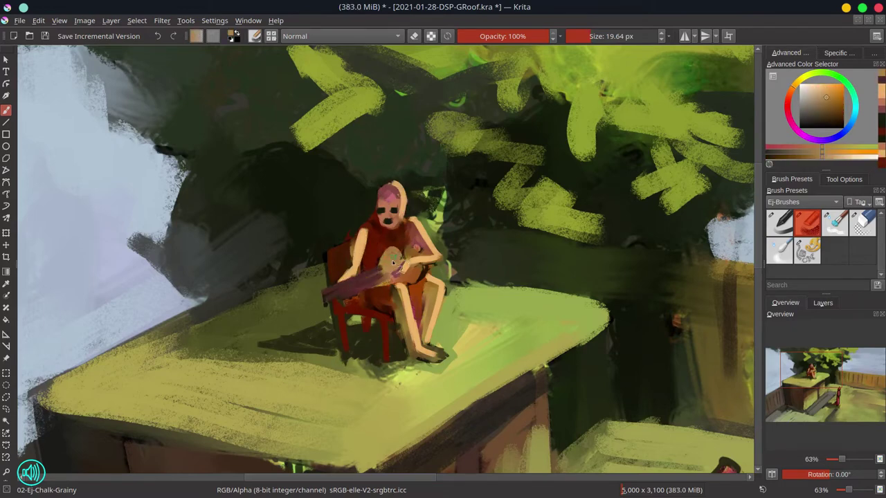
pyautogui.moveTo(404, 248); pyautogui.dragTo(431, 264)
pyautogui.keyDown('ctrl'); pyautogui.click(386, 286); pyautogui.keyUp('ctrl')
pyautogui.keyDown('ctrl'); pyautogui.click(386, 286); pyautogui.keyUp('ctrl')
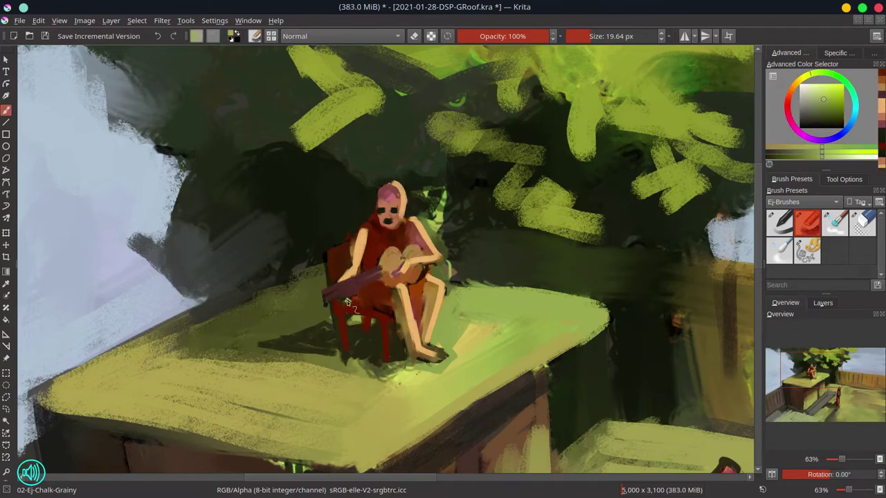
pyautogui.keyDown('ctrl'); pyautogui.click(374, 277); pyautogui.keyUp('ctrl')
pyautogui.keyDown('ctrl'); pyautogui.click(346, 284); pyautogui.keyUp('ctrl')
pyautogui.moveTo(331, 289); pyautogui.dragTo(311, 305)
# - Sample a dark olive green from the roof and the tan guitar colour
pyautogui.keyDown('ctrl'); pyautogui.click(360, 262); pyautogui.keyUp('ctrl')
pyautogui.keyDown('ctrl'); pyautogui.click(419, 294); pyautogui.keyUp('ctrl')
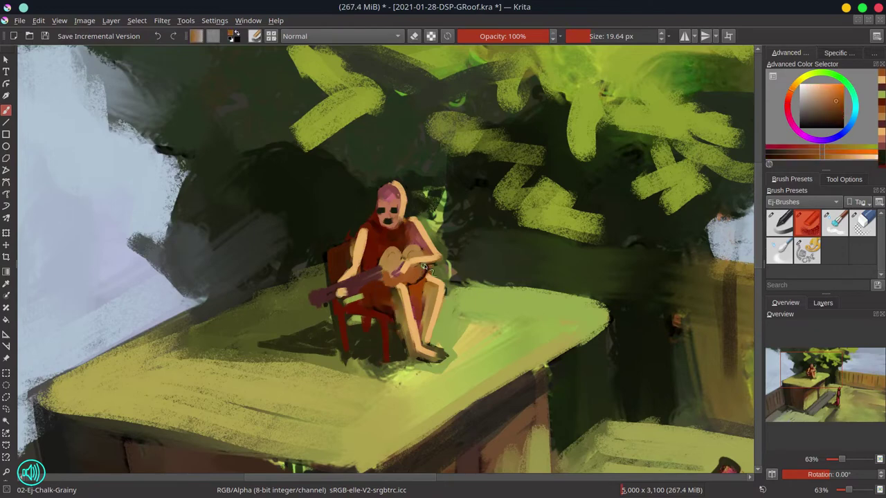
pyautogui.keyDown('ctrl'); pyautogui.click(418, 294); pyautogui.keyUp('ctrl')
pyautogui.keyDown('ctrl'); pyautogui.click(437, 266); pyautogui.keyUp('ctrl')
pyautogui.keyDown('ctrl'); pyautogui.click(437, 267); pyautogui.keyUp('ctrl')
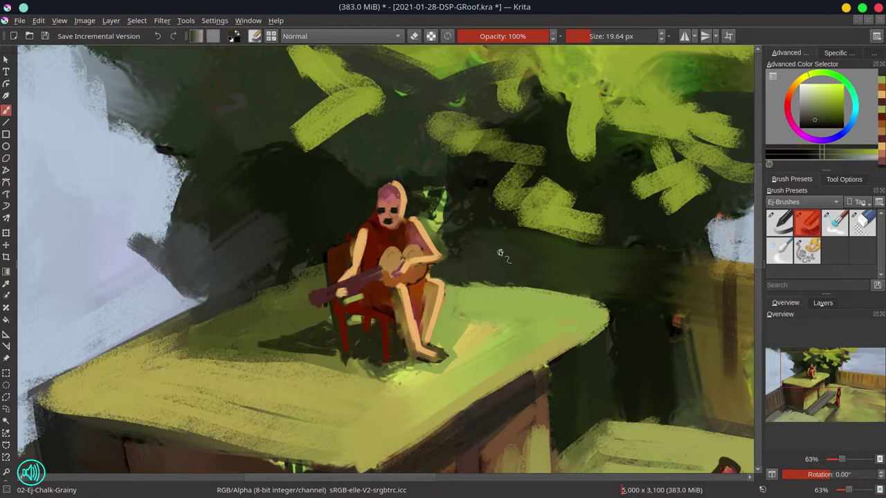
pyautogui.keyDown('ctrl'); pyautogui.click(423, 208); pyautogui.keyUp('ctrl')
pyautogui.keyDown('ctrl'); pyautogui.click(419, 253); pyautogui.keyUp('ctrl')
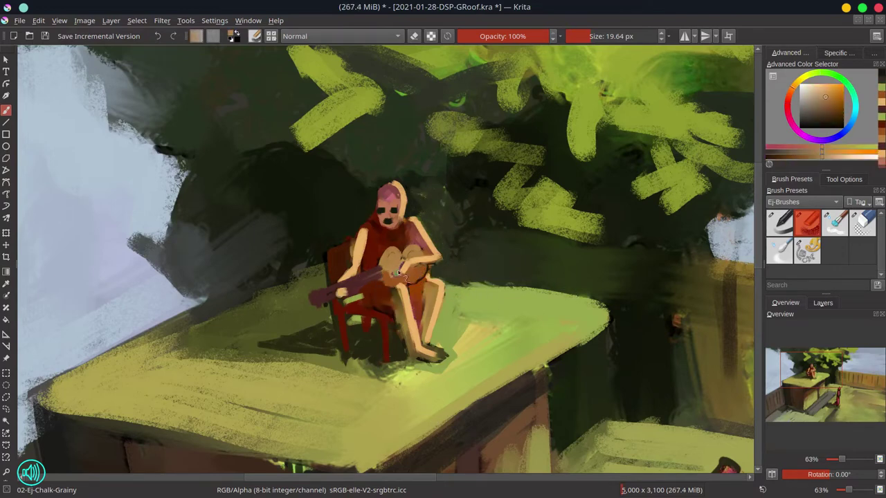
pyautogui.keyDown('ctrl'); pyautogui.click(403, 273); pyautogui.keyUp('ctrl')
pyautogui.keyDown('ctrl'); pyautogui.click(385, 274); pyautogui.keyUp('ctrl')
# - Sample a light tan from the guitarist and switch to the Blender-Textured-Soft brush
pyautogui.moveTo(320, 294); pyautogui.dragTo(296, 271)
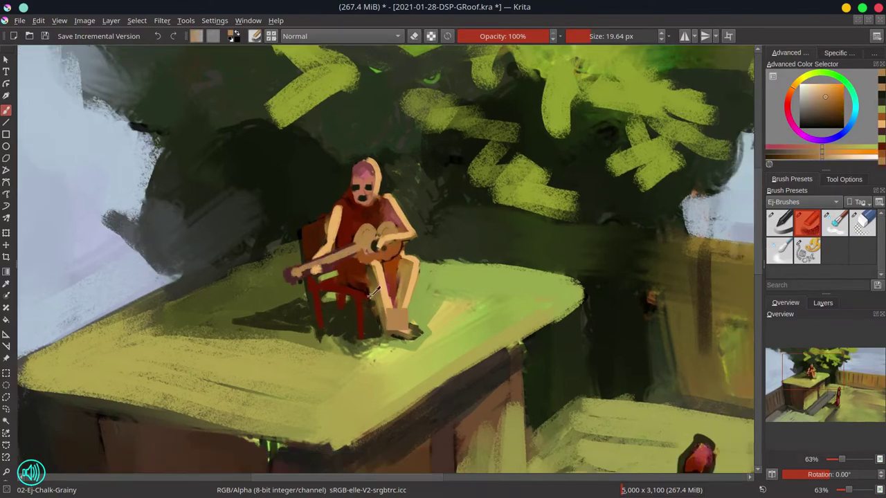
pyautogui.keyDown('ctrl'); pyautogui.click(397, 320); pyautogui.keyUp('ctrl')
pyautogui.keyDown('ctrl'); pyautogui.click(375, 302); pyautogui.keyUp('ctrl')
pyautogui.keyDown('ctrl'); pyautogui.click(399, 280); pyautogui.keyUp('ctrl')
pyautogui.keyDown('ctrl'); pyautogui.click(415, 297); pyautogui.keyUp('ctrl')
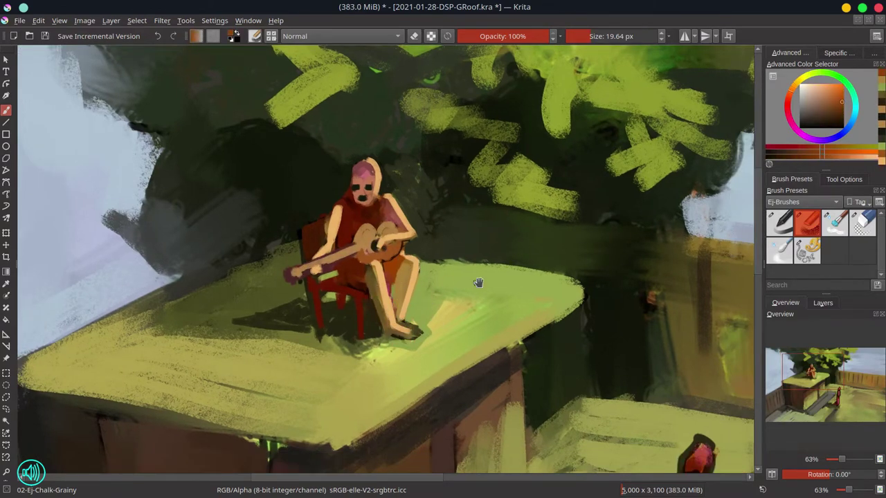
pyautogui.scroll(-2, 471, 278)
pyautogui.scroll(2, 574, 288)
pyautogui.press('/')
# - Save the painting, then brighten the standing figure's head and lower robe with red
pyautogui.hotkey('ctrl', 's')
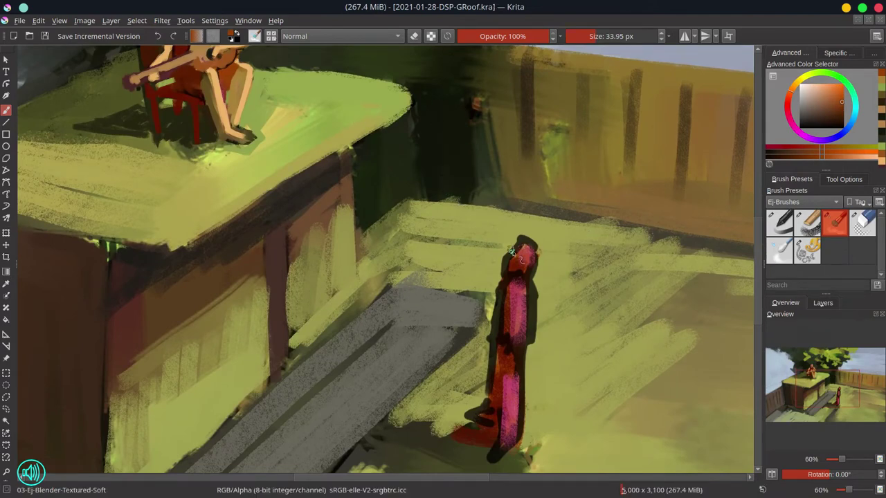
pyautogui.moveTo(512, 250)
pyautogui.mouseDown()
pyautogui.moveTo(524, 267)
pyautogui.moveTo(526, 244)
pyautogui.moveTo(511, 282)
pyautogui.moveTo(504, 275)
pyautogui.moveTo(526, 287)
pyautogui.moveTo(497, 342)
pyautogui.mouseUp()
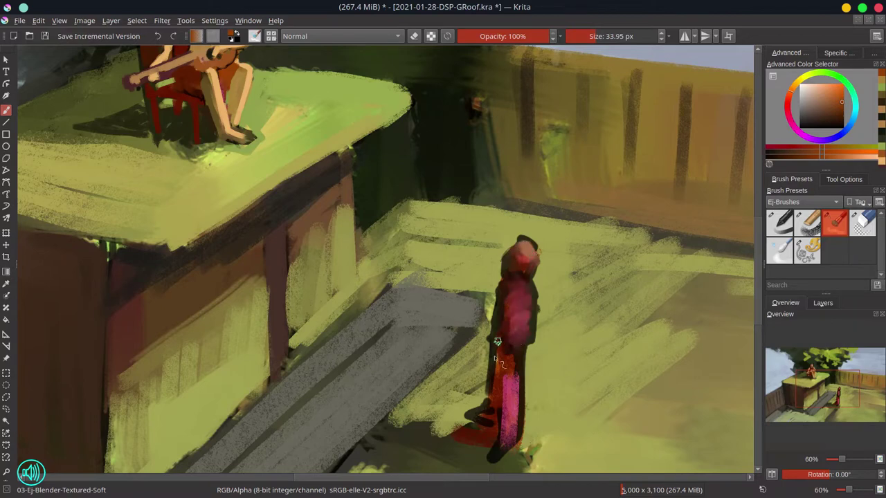
pyautogui.moveTo(515, 374)
pyautogui.mouseDown()
pyautogui.moveTo(519, 414)
pyautogui.moveTo(488, 422)
pyautogui.mouseUp()
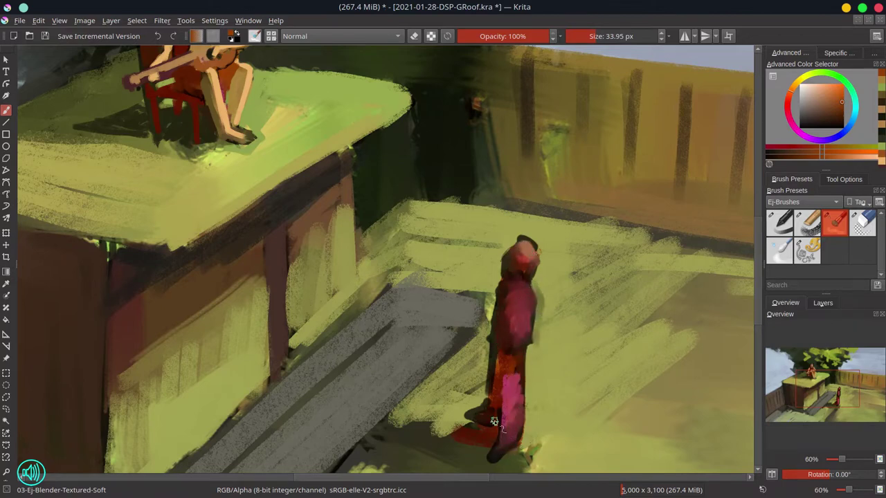
pyautogui.moveTo(498, 346)
pyautogui.mouseDown()
pyautogui.moveTo(522, 398)
pyautogui.moveTo(488, 306)
pyautogui.mouseUp()
# - With the chalk brush, sample the robe's reds and add red dabs left of the hem
pyautogui.press('/')
pyautogui.keyDown('ctrl'); pyautogui.click(545, 308); pyautogui.keyUp('ctrl')
pyautogui.press(']')
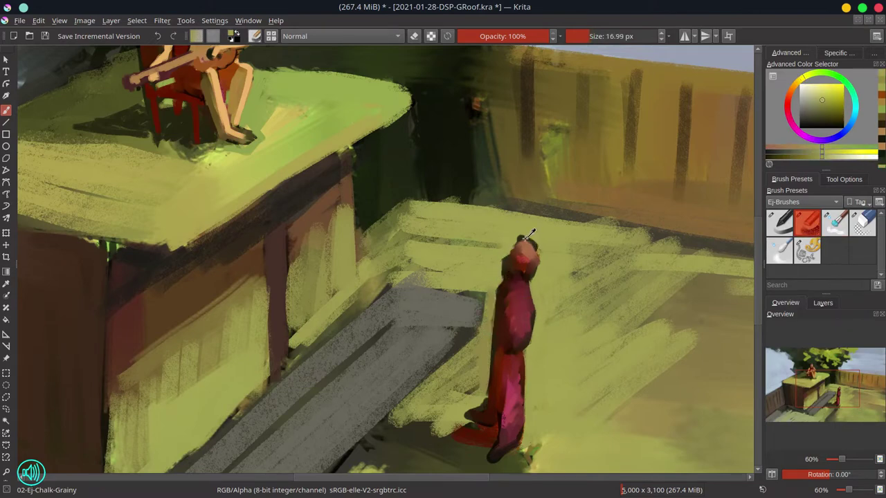
pyautogui.keyDown('ctrl'); pyautogui.click(529, 249); pyautogui.keyUp('ctrl')
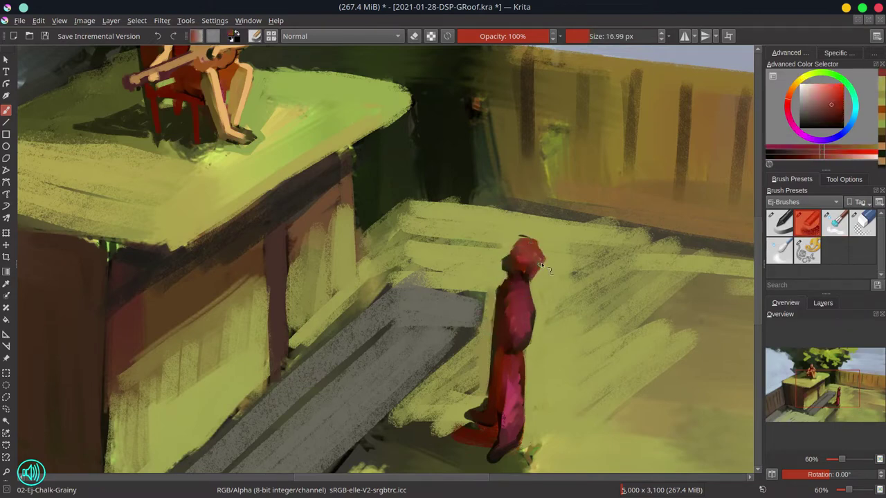
pyautogui.keyDown('ctrl'); pyautogui.click(542, 266); pyautogui.keyUp('ctrl')
pyautogui.press('[')
pyautogui.scroll(-4, 554, 270)
pyautogui.scroll(2, 540, 266)
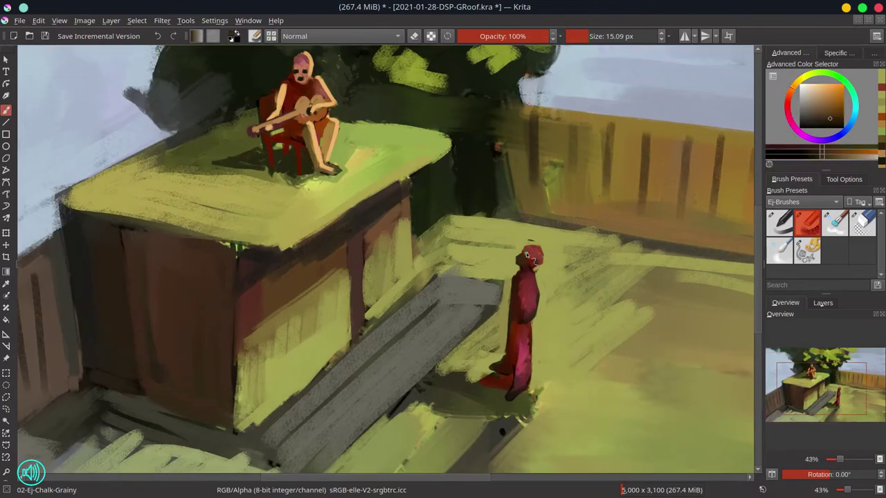
pyautogui.keyDown('ctrl'); pyautogui.click(530, 269); pyautogui.keyUp('ctrl')
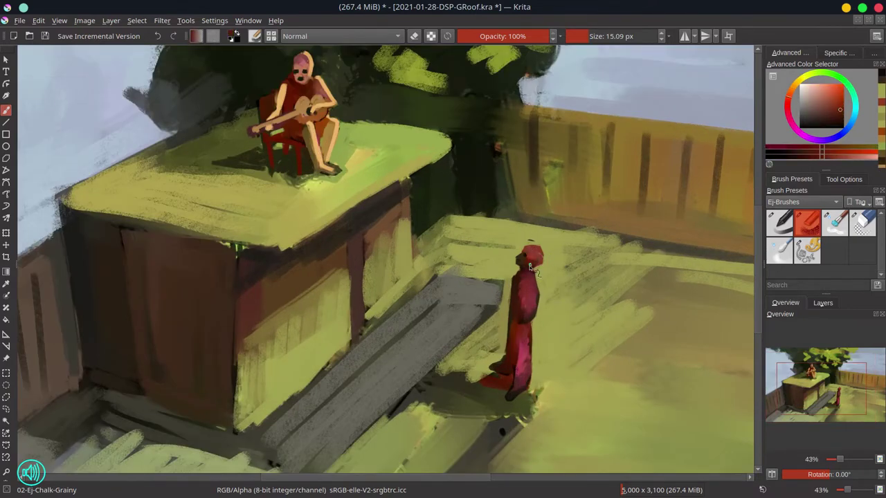
pyautogui.keyDown('ctrl'); pyautogui.click(530, 269); pyautogui.keyUp('ctrl')
pyautogui.keyDown('ctrl'); pyautogui.click(493, 372); pyautogui.keyUp('ctrl')
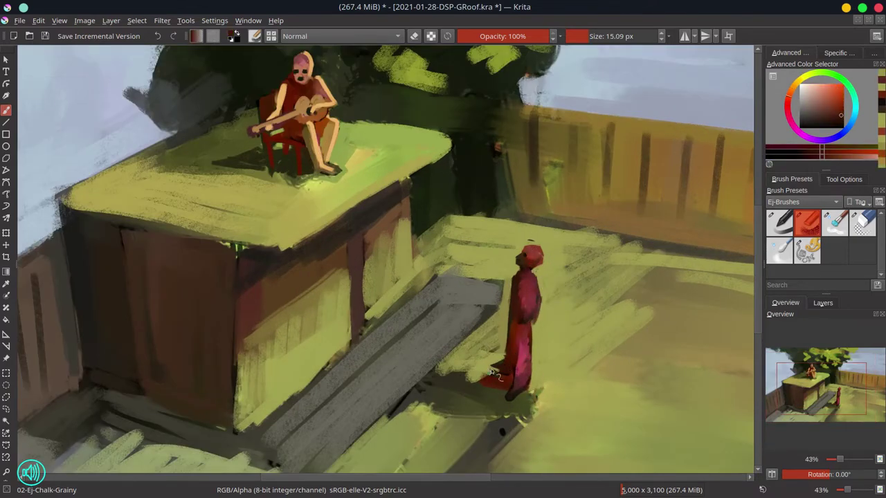
pyautogui.moveTo(492, 372); pyautogui.dragTo(448, 389)
# - Cover the shadow below the hem with olive-yellow from the deck using a larger brush
pyautogui.keyDown('ctrl'); pyautogui.click(527, 382); pyautogui.keyUp('ctrl')
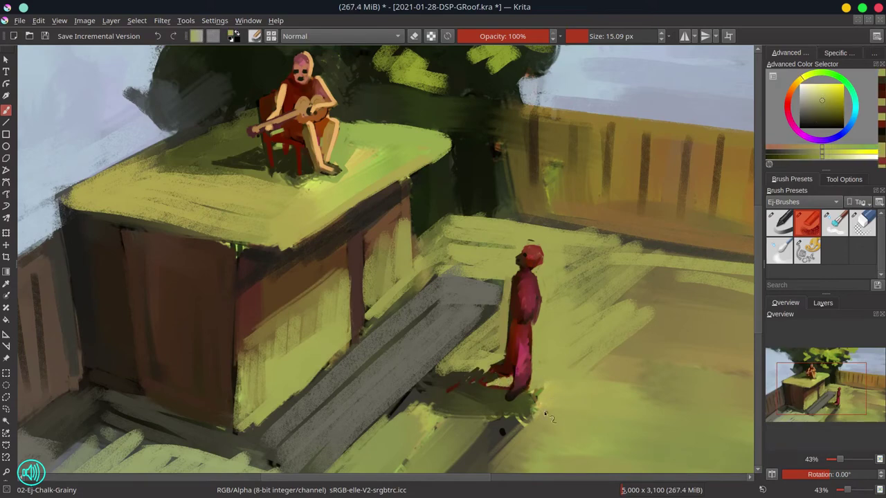
pyautogui.press(']')
pyautogui.press(']')
pyautogui.moveTo(532, 394)
pyautogui.mouseDown()
pyautogui.moveTo(443, 412)
pyautogui.moveTo(533, 429)
pyautogui.mouseUp()
pyautogui.moveTo(442, 425); pyautogui.dragTo(522, 437)
# - Add a light orange-brown rim highlight to the figure's head
pyautogui.keyDown('ctrl'); pyautogui.click(330, 91); pyautogui.keyUp('ctrl')
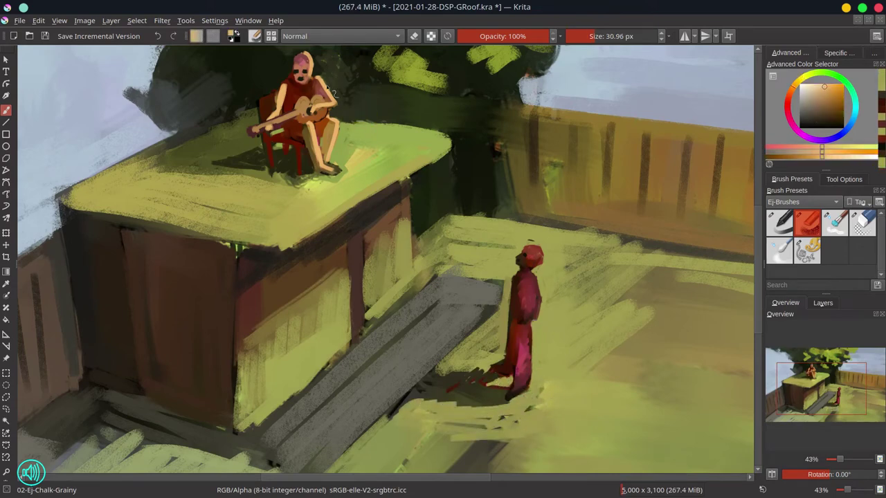
pyautogui.press('[')
pyautogui.moveTo(533, 247); pyautogui.dragTo(538, 275)
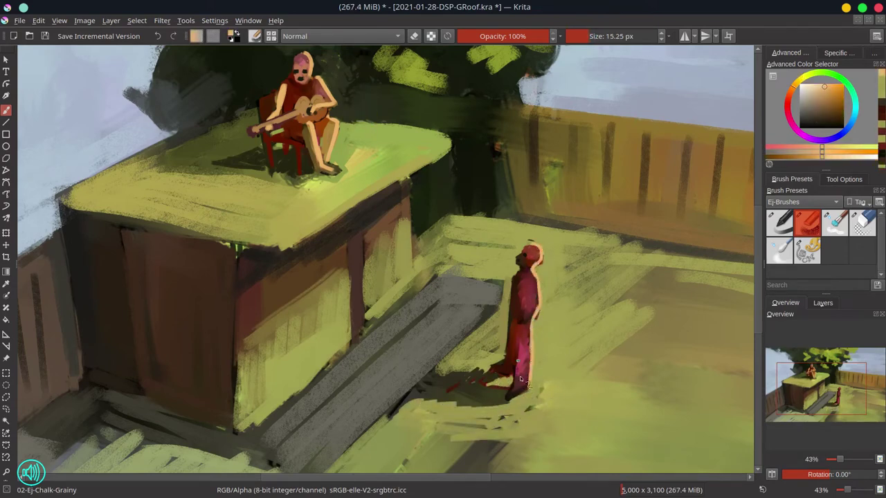
pyautogui.press('-')
pyautogui.press('-')
pyautogui.press('-')
pyautogui.press('-')
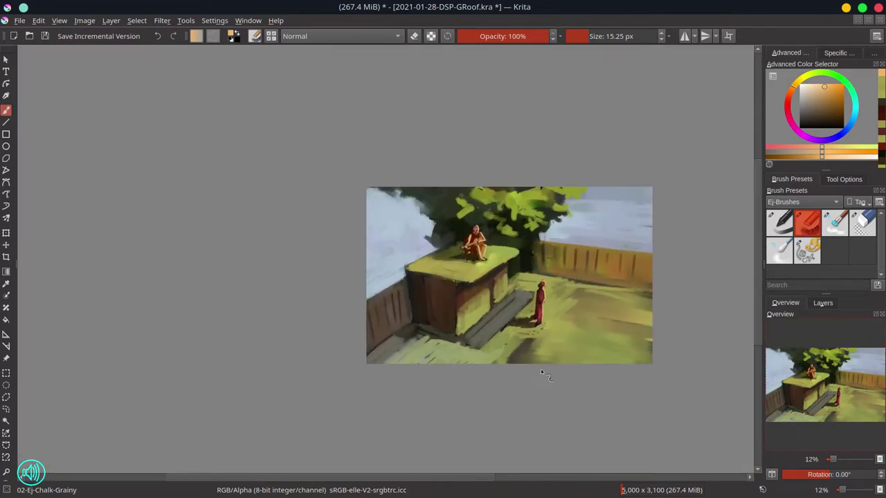
# - Mirror the canvas horizontally to check the composition, then flip it back
pyautogui.click(771, 474)
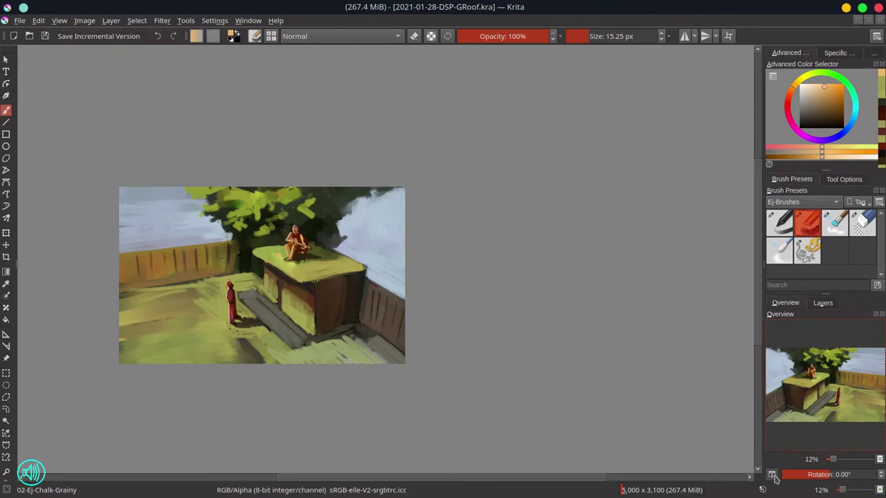
pyautogui.click(771, 475)
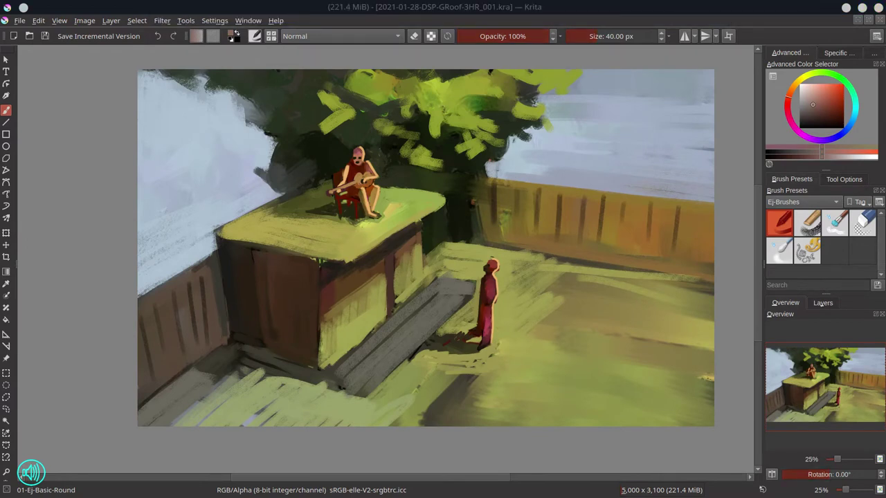
# - Place a Vanishing Point assistant with a custom blue guide colour
pyautogui.press('-')
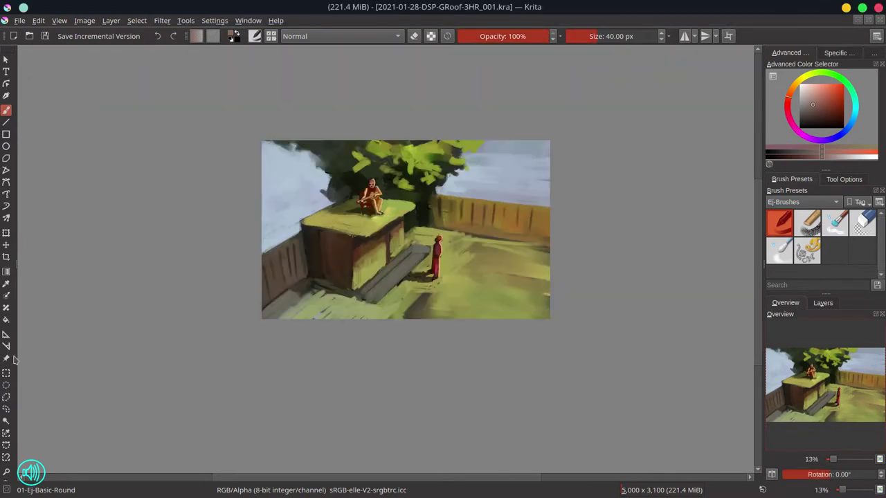
pyautogui.click(6, 334)
pyautogui.click(843, 179)
pyautogui.click(834, 208)
pyautogui.click(814, 297)
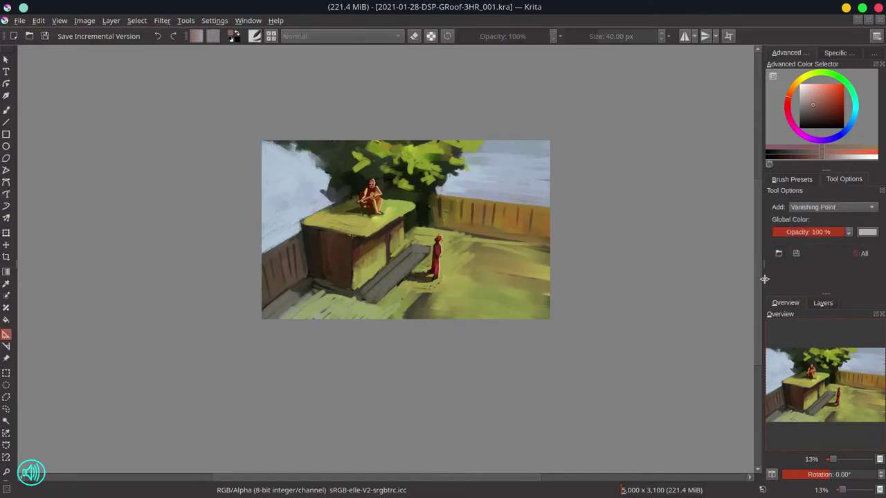
pyautogui.click(299, 235)
pyautogui.click(776, 260)
pyautogui.click(858, 274)
pyautogui.click(436, 183)
pyautogui.press('Return')
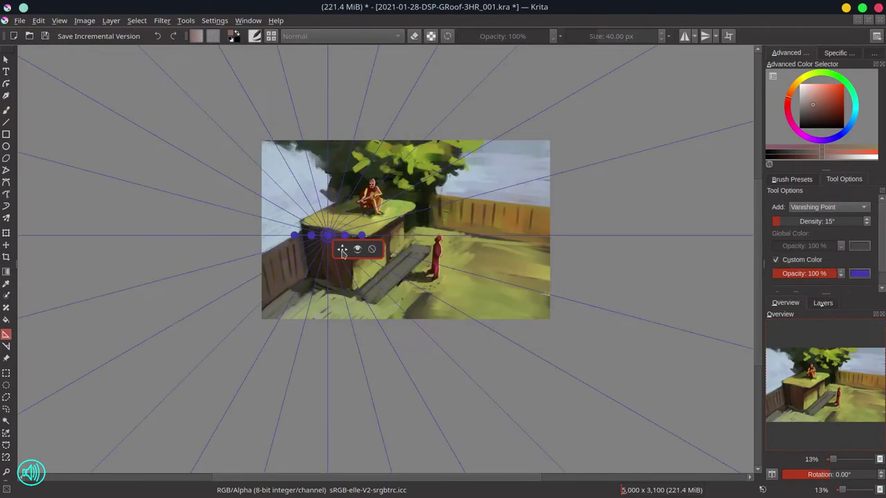
# - Align the guides with the shed and fence verticals and raise the line density to 1°
pyautogui.moveTo(310, 237); pyautogui.dragTo(352, 237)
pyautogui.moveTo(308, 277); pyautogui.dragTo(310, 280)
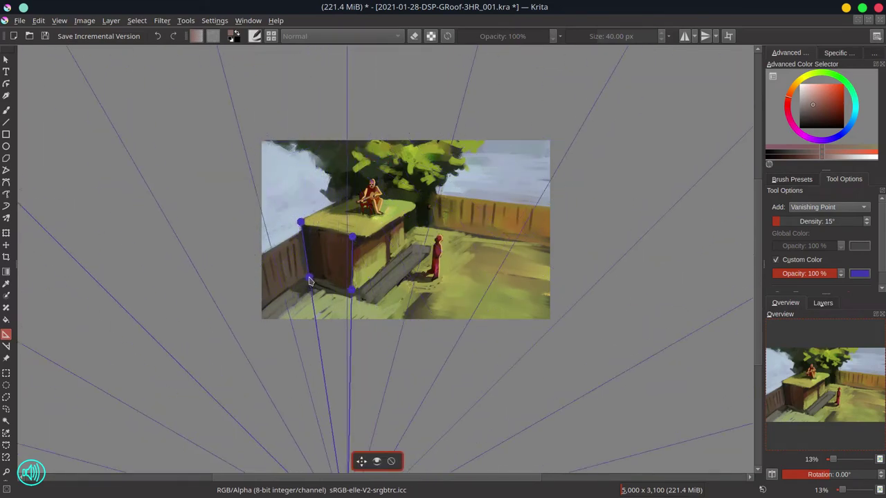
pyautogui.moveTo(300, 227); pyautogui.dragTo(278, 246)
pyautogui.moveTo(351, 237); pyautogui.dragTo(491, 200)
pyautogui.moveTo(351, 291); pyautogui.dragTo(532, 211)
pyautogui.moveTo(823, 222); pyautogui.dragTo(764, 221)
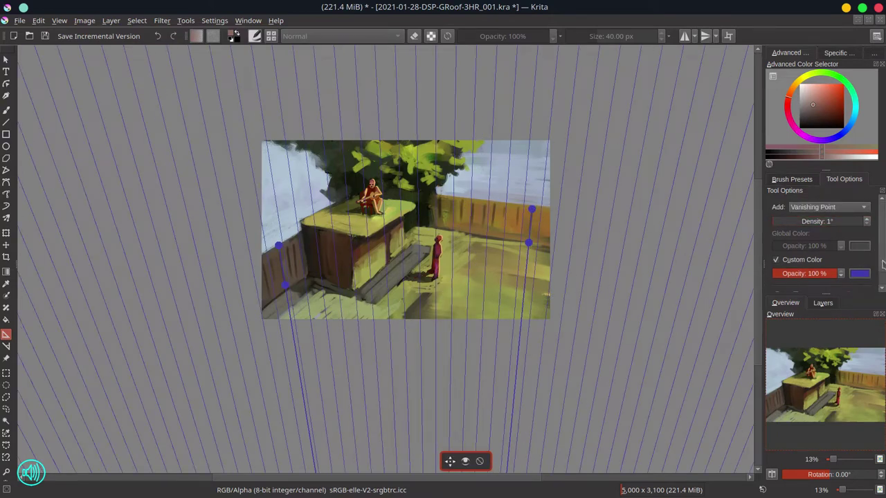
# - Paint snapped red vertical lines over the left edge, shed and tree, and begin renaming the layer
pyautogui.click(823, 303)
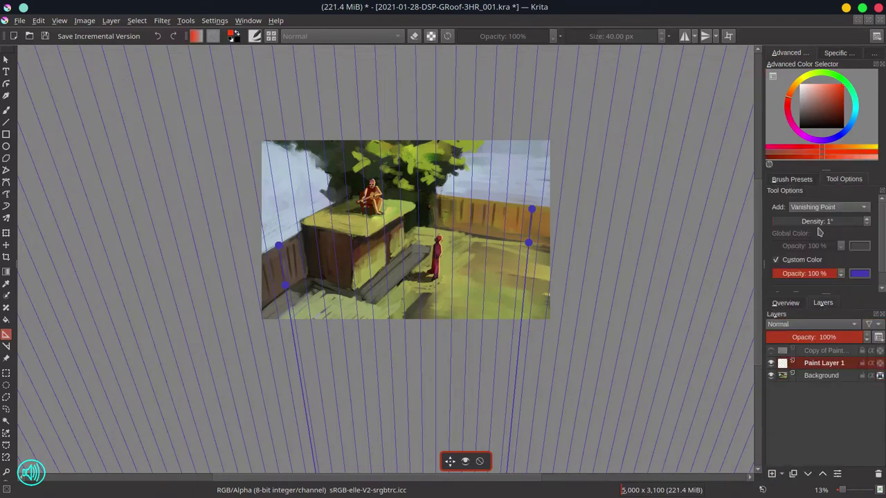
pyautogui.press('b')
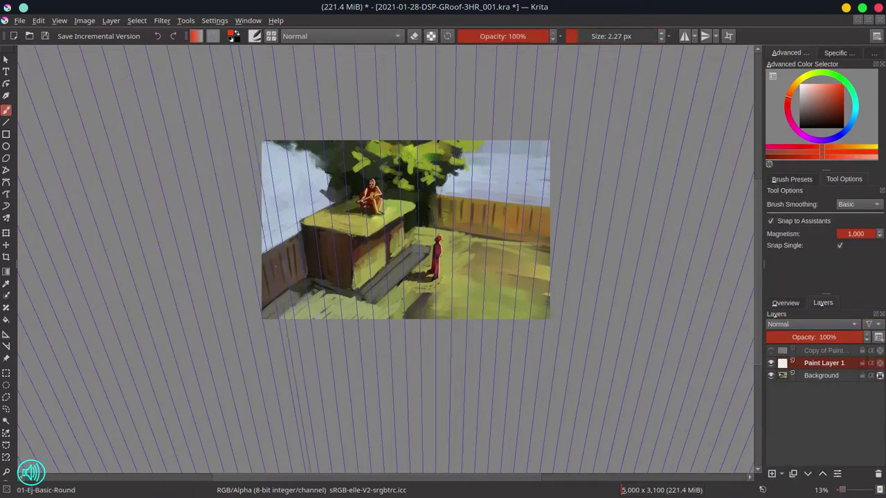
pyautogui.moveTo(280, 304); pyautogui.dragTo(298, 164)
pyautogui.moveTo(323, 257)
pyautogui.mouseDown()
pyautogui.moveTo(334, 135)
pyautogui.moveTo(356, 325)
pyautogui.moveTo(370, 131)
pyautogui.moveTo(367, 180)
pyautogui.moveTo(405, 139)
pyautogui.moveTo(437, 201)
pyautogui.moveTo(387, 151)
pyautogui.moveTo(432, 145)
pyautogui.moveTo(416, 141)
pyautogui.moveTo(494, 225)
pyautogui.moveTo(536, 215)
pyautogui.moveTo(494, 136)
pyautogui.moveTo(438, 134)
pyautogui.mouseUp()
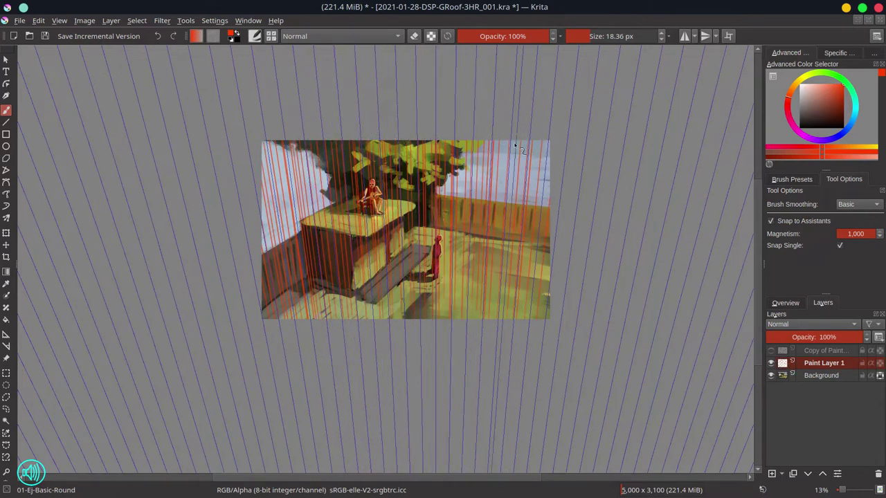
pyautogui.doubleClick(824, 363)
# - Name the layer vp1, add a new layer, and place a second vanishing point
pyautogui.write('vp1')
pyautogui.press('Return')
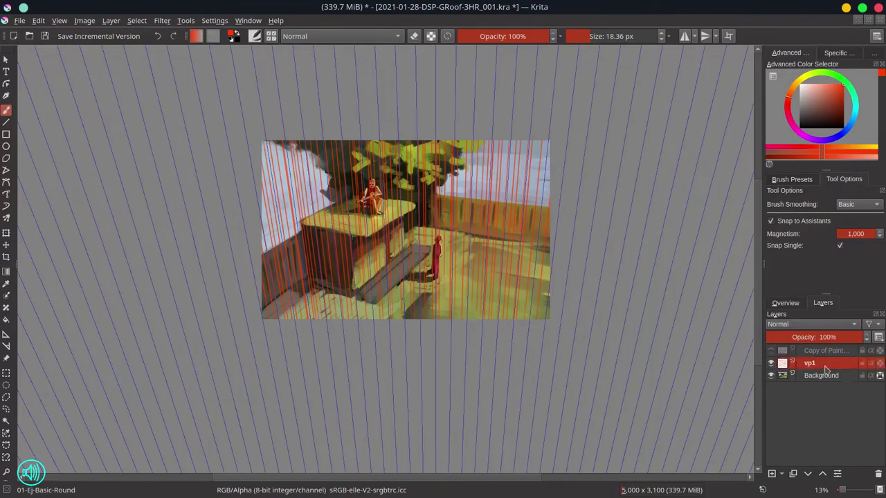
pyautogui.click(772, 473)
pyautogui.click(6, 334)
pyautogui.click(418, 213)
# - Reshape the second assistant's guides along the shed's top edge, converging to the upper right
pyautogui.moveTo(418, 213); pyautogui.dragTo(162, 321)
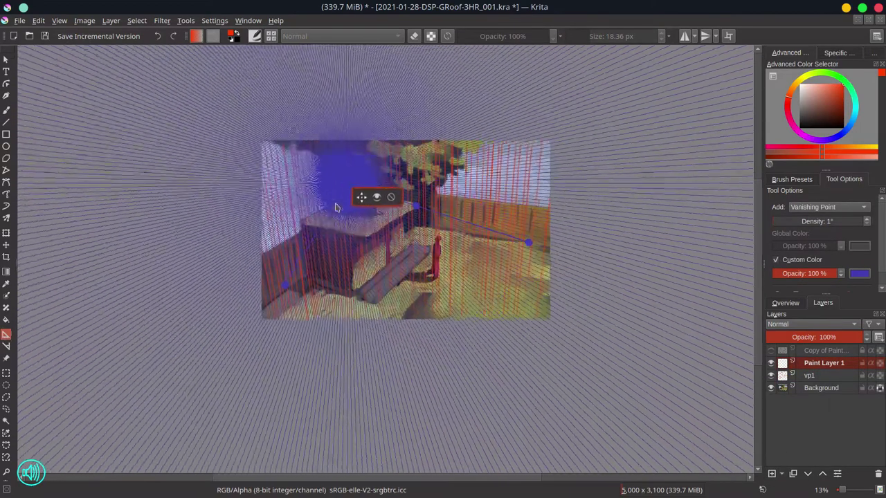
pyautogui.moveTo(270, 159); pyautogui.dragTo(459, 89)
pyautogui.moveTo(348, 328); pyautogui.dragTo(408, 216)
pyautogui.moveTo(467, 178); pyautogui.dragTo(366, 237)
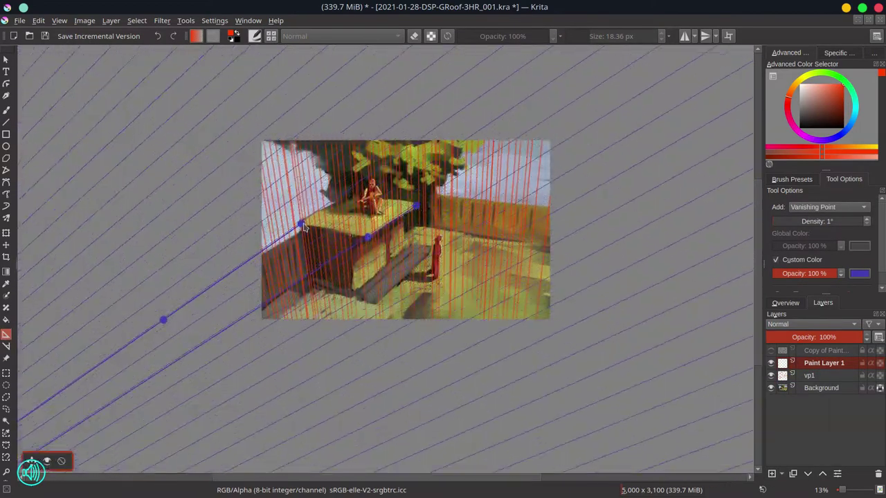
pyautogui.moveTo(301, 223); pyautogui.dragTo(355, 196)
pyautogui.moveTo(163, 320); pyautogui.dragTo(299, 222)
# - Save, then group vp1 and vp2 into Group 1 and lower the group's opacity
pyautogui.hotkey('ctrl', 's')
pyautogui.press('b')
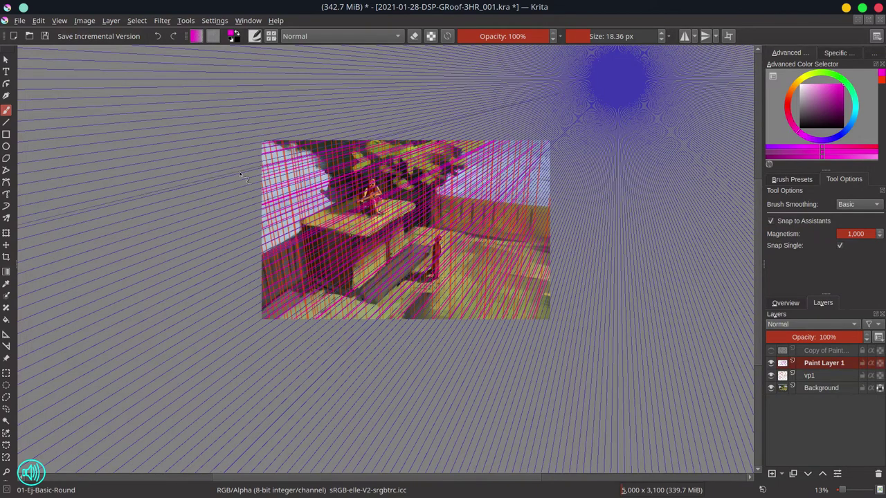
pyautogui.keyDown('ctrl'); pyautogui.click(808, 375); pyautogui.keyUp('ctrl')
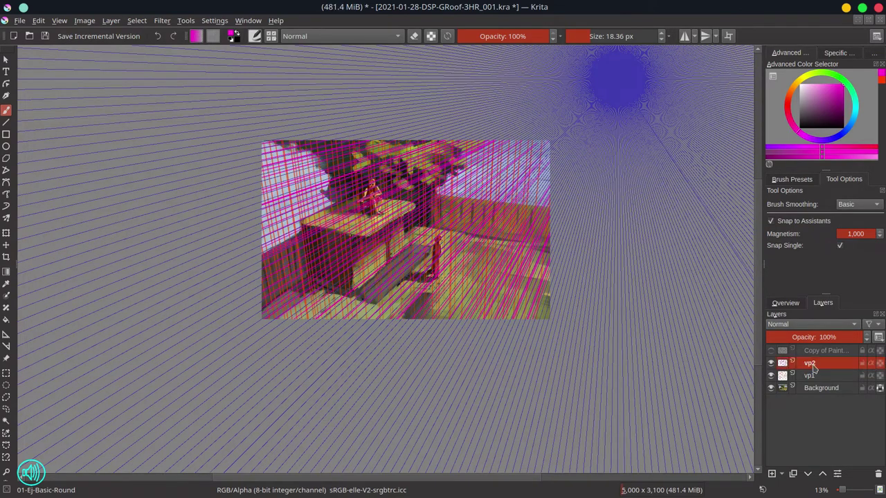
pyautogui.rightClick(869, 373)
pyautogui.click(657, 370)
pyautogui.moveTo(830, 336); pyautogui.dragTo(787, 337)
# - Add a new paint layer and wash the canvas with a light grey fill
pyautogui.press('Insert')
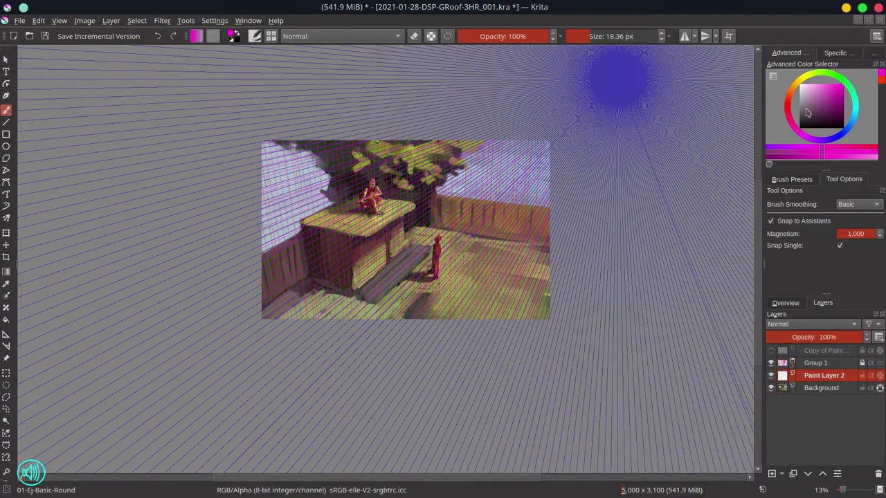
pyautogui.press('f')
pyautogui.click(350, 247)
pyautogui.hotkey('ctrl', 'shift', 'a')
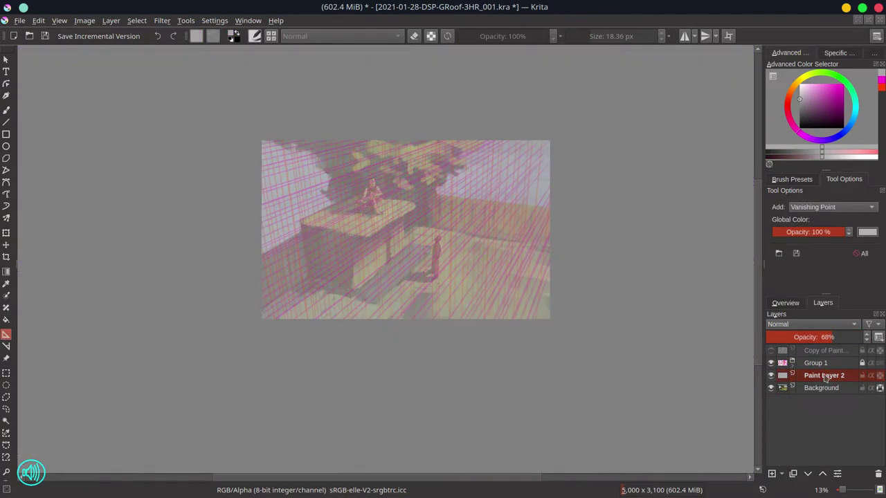
# - Add a new empty Paint Layer 3, save the document and switch to the freehand brush
pyautogui.press('Insert')
pyautogui.hotkey('ctrl', 's')
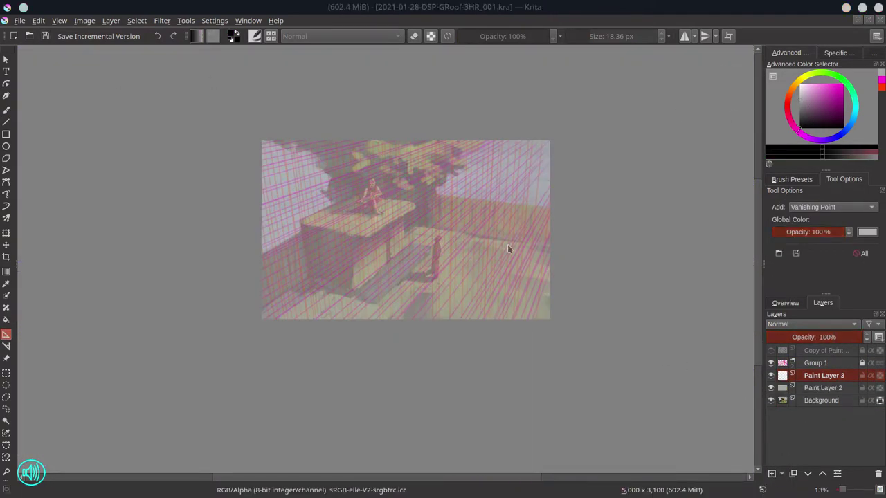
pyautogui.scroll(8, 437, 191)
pyautogui.press('b')
pyautogui.scroll(-5, 335, 217)
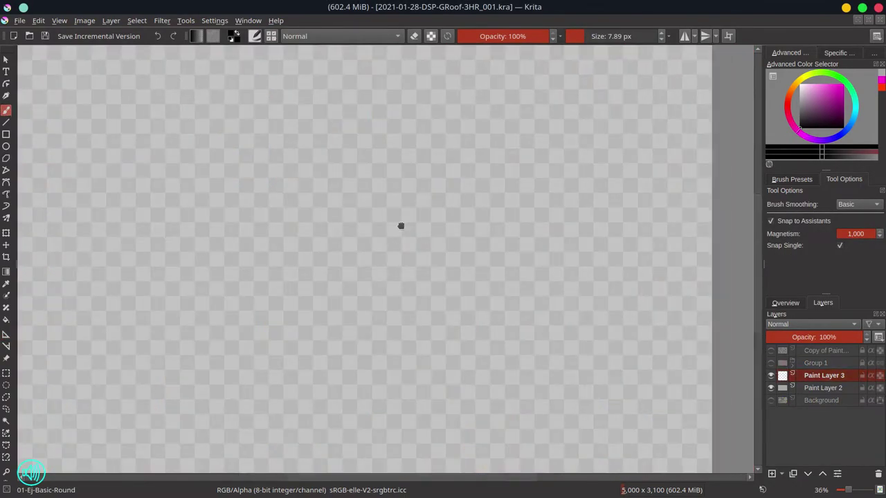
# - Sketch the guitar body in black line, lighten heavy strokes, and add the sound hole and neck
pyautogui.moveTo(276, 230)
pyautogui.mouseDown()
pyautogui.moveTo(316, 210)
pyautogui.moveTo(261, 254)
pyautogui.moveTo(306, 277)
pyautogui.moveTo(322, 267)
pyautogui.moveTo(334, 279)
pyautogui.moveTo(325, 285)
pyautogui.mouseUp()
pyautogui.moveTo(315, 280); pyautogui.dragTo(342, 282)
pyautogui.moveTo(293, 242)
pyautogui.mouseDown()
pyautogui.moveTo(324, 251)
pyautogui.moveTo(369, 248)
pyautogui.mouseUp()
pyautogui.moveTo(271, 263)
pyautogui.mouseDown()
pyautogui.moveTo(281, 298)
pyautogui.moveTo(338, 302)
pyautogui.moveTo(269, 282)
pyautogui.moveTo(273, 306)
pyautogui.mouseUp()
pyautogui.moveTo(285, 242); pyautogui.dragTo(335, 250)
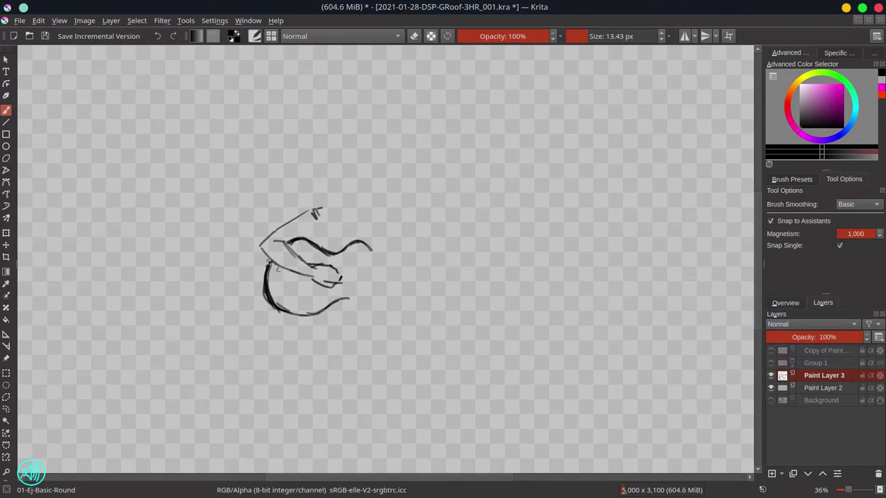
pyautogui.moveTo(270, 263)
pyautogui.mouseDown()
pyautogui.moveTo(307, 315)
pyautogui.moveTo(346, 286)
pyautogui.moveTo(353, 305)
pyautogui.moveTo(382, 303)
pyautogui.mouseUp()
pyautogui.moveTo(345, 242); pyautogui.dragTo(377, 257)
pyautogui.moveTo(370, 280)
pyautogui.mouseDown()
pyautogui.moveTo(384, 300)
pyautogui.moveTo(373, 305)
pyautogui.mouseUp()
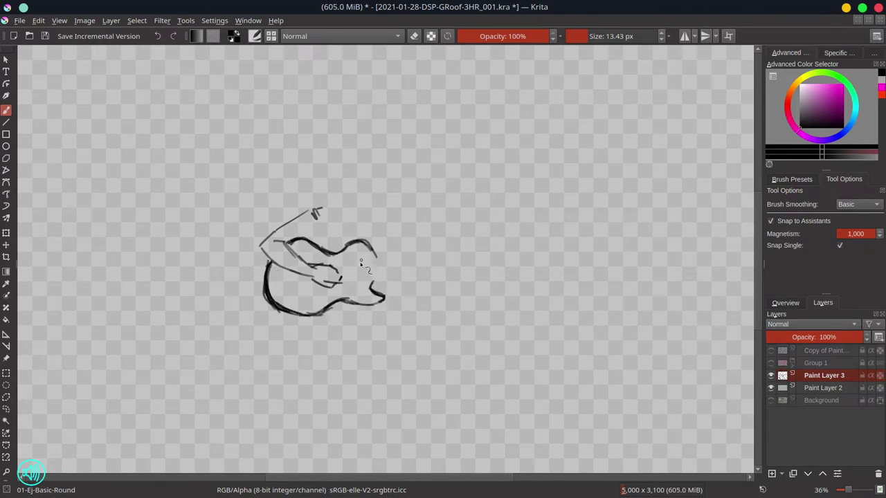
pyautogui.moveTo(267, 280)
pyautogui.mouseDown()
pyautogui.moveTo(304, 312)
pyautogui.moveTo(279, 305)
pyautogui.moveTo(380, 299)
pyautogui.moveTo(371, 311)
pyautogui.moveTo(381, 302)
pyautogui.moveTo(262, 286)
pyautogui.moveTo(272, 282)
pyautogui.moveTo(318, 315)
pyautogui.mouseUp()
pyautogui.press('e')
pyautogui.press('e')
pyautogui.moveTo(346, 264)
pyautogui.mouseDown()
pyautogui.moveTo(431, 241)
pyautogui.moveTo(351, 279)
pyautogui.moveTo(333, 269)
pyautogui.moveTo(353, 289)
pyautogui.mouseUp()
pyautogui.moveTo(373, 260)
pyautogui.mouseDown()
pyautogui.moveTo(462, 250)
pyautogui.moveTo(467, 234)
pyautogui.moveTo(488, 223)
pyautogui.moveTo(491, 239)
pyautogui.mouseUp()
# - Draw the guitarist's head, hair, torso, upper arm, legs and shoe around the guitar
pyautogui.moveTo(333, 202)
pyautogui.mouseDown()
pyautogui.moveTo(365, 177)
pyautogui.moveTo(374, 200)
pyautogui.moveTo(360, 227)
pyautogui.mouseUp()
pyautogui.moveTo(355, 197); pyautogui.dragTo(353, 227)
pyautogui.moveTo(333, 191)
pyautogui.mouseDown()
pyautogui.moveTo(371, 186)
pyautogui.moveTo(350, 168)
pyautogui.moveTo(322, 199)
pyautogui.mouseUp()
pyautogui.moveTo(377, 188)
pyautogui.mouseDown()
pyautogui.moveTo(404, 224)
pyautogui.moveTo(382, 216)
pyautogui.moveTo(385, 248)
pyautogui.mouseUp()
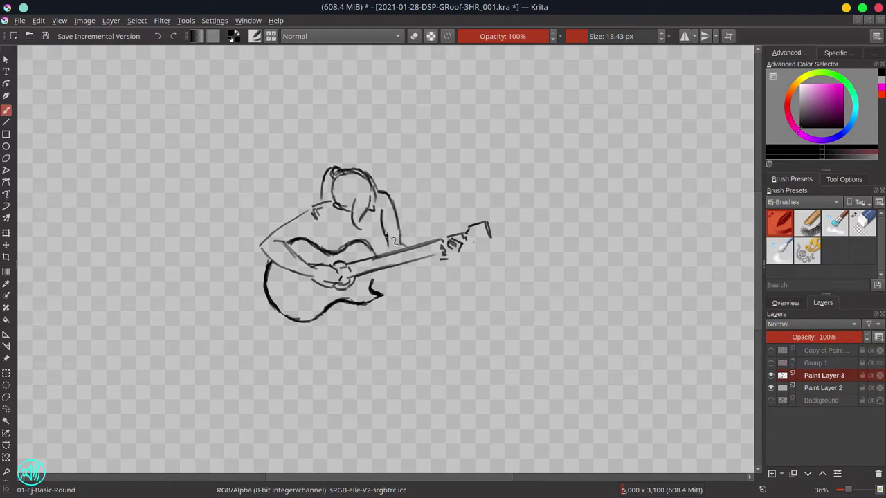
pyautogui.moveTo(379, 204); pyautogui.dragTo(386, 283)
pyautogui.moveTo(325, 207)
pyautogui.mouseDown()
pyautogui.moveTo(346, 228)
pyautogui.moveTo(326, 243)
pyautogui.mouseUp()
pyautogui.moveTo(321, 222); pyautogui.dragTo(322, 239)
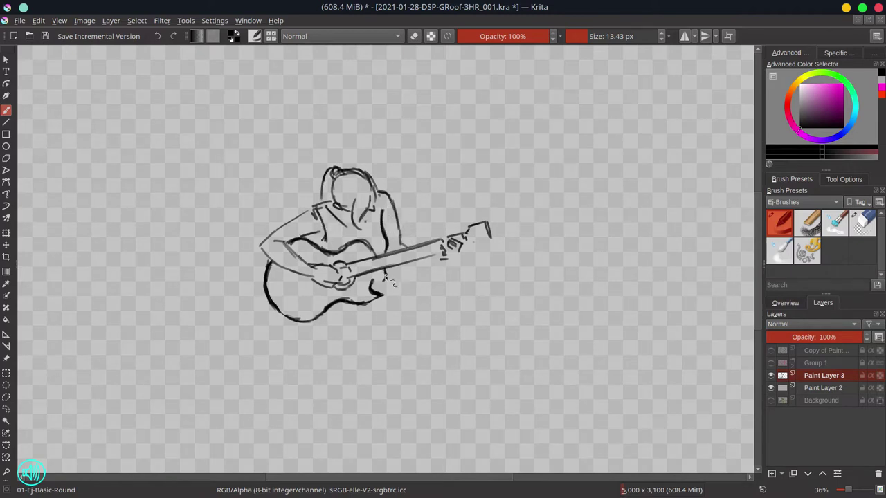
pyautogui.moveTo(411, 265); pyautogui.dragTo(453, 265)
pyautogui.moveTo(414, 299); pyautogui.dragTo(429, 308)
pyautogui.moveTo(327, 317); pyautogui.dragTo(346, 337)
pyautogui.moveTo(353, 329)
pyautogui.mouseDown()
pyautogui.moveTo(377, 328)
pyautogui.moveTo(364, 344)
pyautogui.moveTo(368, 309)
pyautogui.moveTo(384, 352)
pyautogui.moveTo(375, 378)
pyautogui.moveTo(353, 370)
pyautogui.moveTo(371, 382)
pyautogui.moveTo(353, 393)
pyautogui.moveTo(371, 417)
pyautogui.mouseUp()
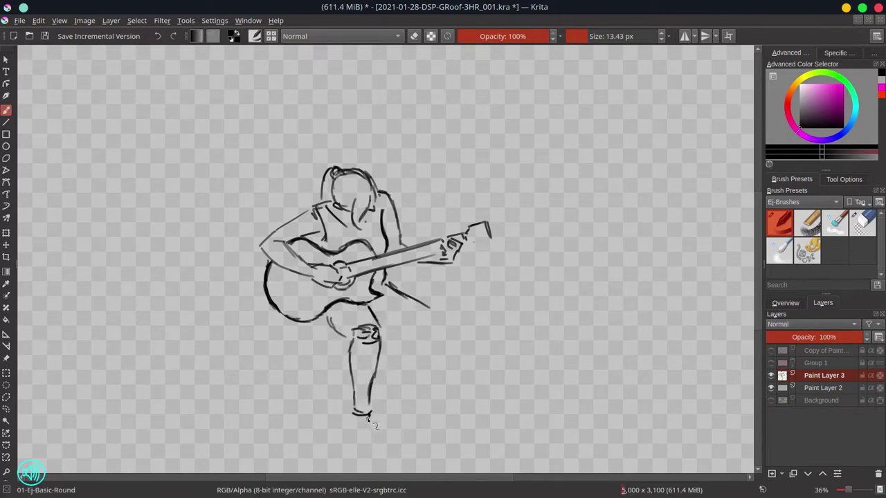
# - Refine the legs with the knee, shin and feet outlines, erasing the old leg line and stray strokes
pyautogui.scroll(-1, 366, 420)
pyautogui.moveTo(383, 300); pyautogui.dragTo(411, 310)
pyautogui.click(862, 222)
pyautogui.moveTo(387, 264); pyautogui.dragTo(429, 288)
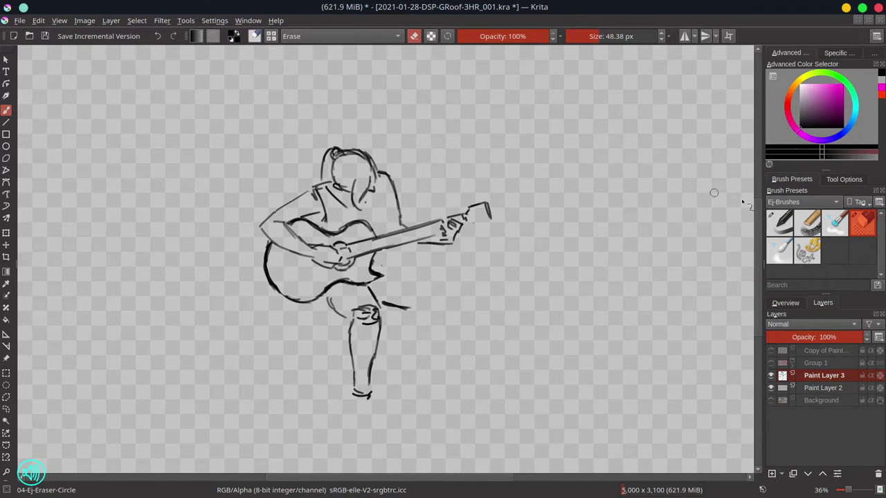
pyautogui.press('/')
pyautogui.moveTo(380, 188)
pyautogui.mouseDown()
pyautogui.moveTo(389, 231)
pyautogui.moveTo(380, 267)
pyautogui.moveTo(434, 305)
pyautogui.moveTo(413, 315)
pyautogui.moveTo(438, 310)
pyautogui.moveTo(399, 373)
pyautogui.mouseUp()
pyautogui.moveTo(442, 315); pyautogui.dragTo(409, 376)
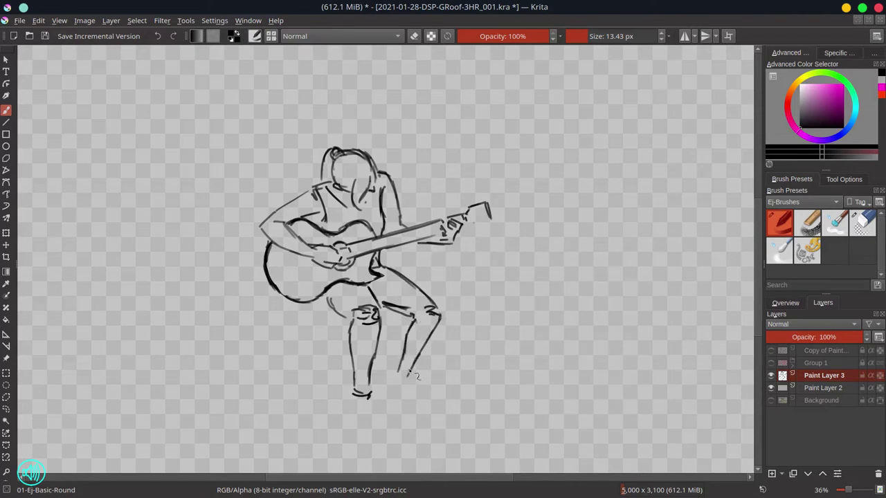
pyautogui.moveTo(412, 325)
pyautogui.mouseDown()
pyautogui.moveTo(391, 385)
pyautogui.moveTo(356, 420)
pyautogui.moveTo(372, 431)
pyautogui.mouseUp()
pyautogui.moveTo(390, 377)
pyautogui.mouseDown()
pyautogui.moveTo(396, 410)
pyautogui.moveTo(413, 384)
pyautogui.moveTo(413, 416)
pyautogui.mouseUp()
pyautogui.moveTo(358, 429); pyautogui.dragTo(382, 436)
pyautogui.moveTo(266, 127)
pyautogui.mouseDown()
pyautogui.moveTo(272, 147)
pyautogui.moveTo(261, 122)
pyautogui.moveTo(346, 111)
pyautogui.mouseUp()
pyautogui.press('e')
pyautogui.moveTo(273, 187)
pyautogui.mouseDown()
pyautogui.moveTo(340, 104)
pyautogui.moveTo(277, 116)
pyautogui.mouseUp()
# - Duplicate the guitarist sketch layer to keep a copy
pyautogui.rightClick(825, 377)
pyautogui.click(734, 256)
pyautogui.rightClick(823, 364)
# - Group the copied layers as 'originals', hide that group and show the painted Background on Paint Layer 3
pyautogui.click(623, 330)
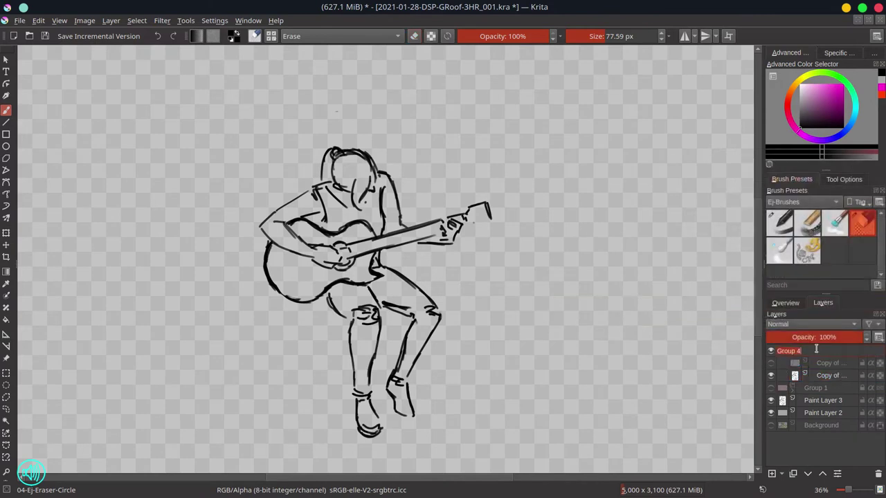
pyautogui.doubleClick(816, 350)
pyautogui.write('originals')
pyautogui.press('Return')
pyautogui.click(771, 350)
pyautogui.click(824, 400)
pyautogui.press('-')
pyautogui.click(771, 425)
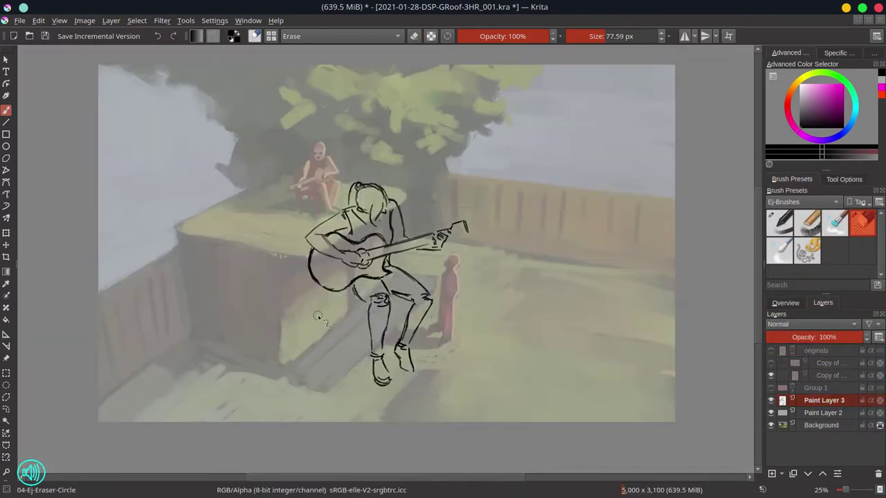
# - Transform the guitarist sketch to shrink it and place it on the rooftop figure
pyautogui.hotkey('ctrl', 't')
pyautogui.moveTo(464, 381); pyautogui.dragTo(378, 274)
pyautogui.moveTo(346, 228); pyautogui.dragTo(328, 181)
pyautogui.scroll(3, 297, 177)
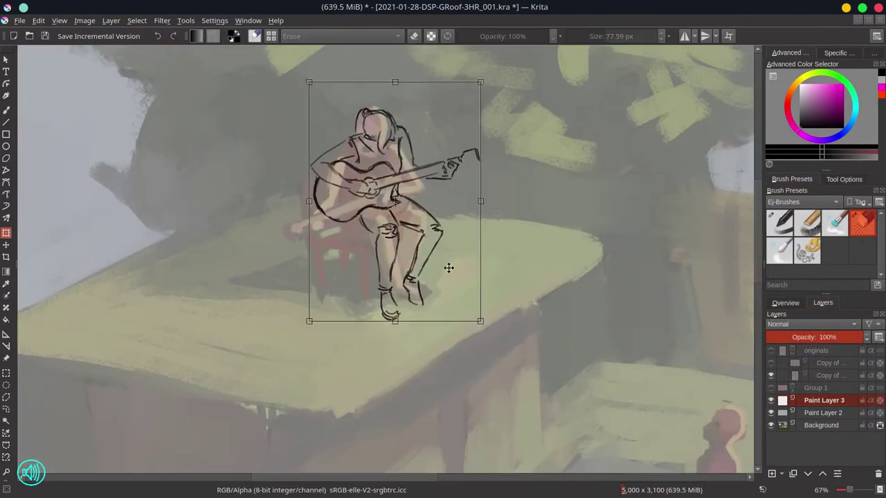
pyautogui.scroll(-3, 478, 301)
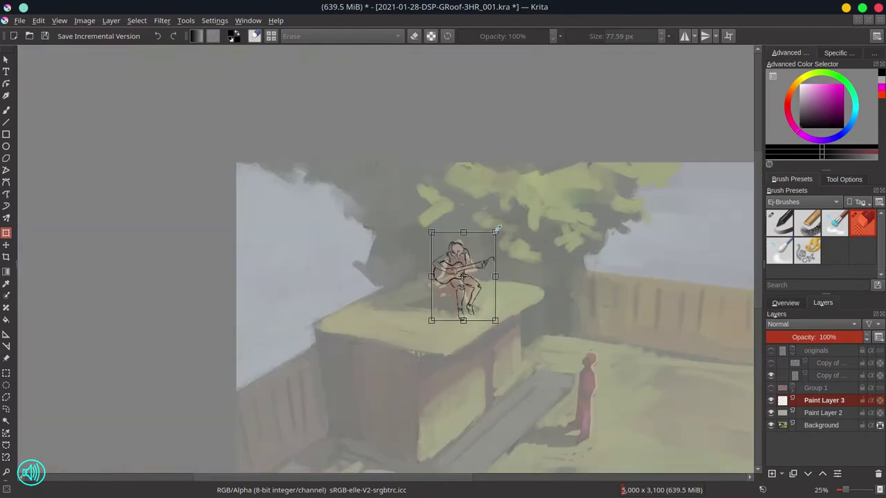
pyautogui.moveTo(478, 302); pyautogui.dragTo(487, 305)
pyautogui.press('Return')
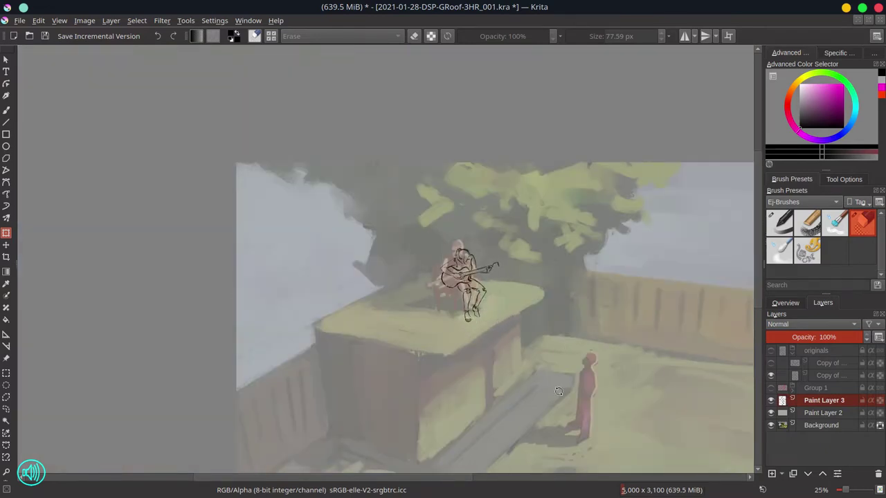
# - Draw a chair under the guitarist along the vanishing-point guides, then hide the guides
pyautogui.press('e')
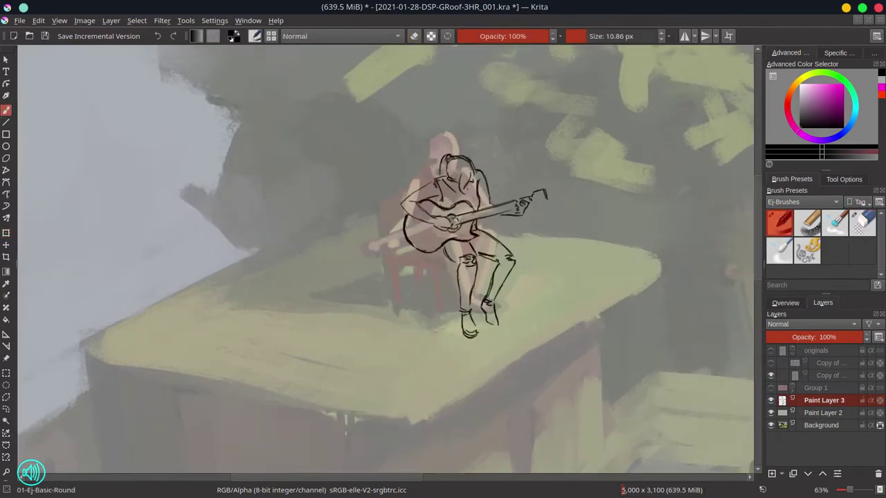
pyautogui.scroll(3, 468, 305)
pyautogui.click(771, 390)
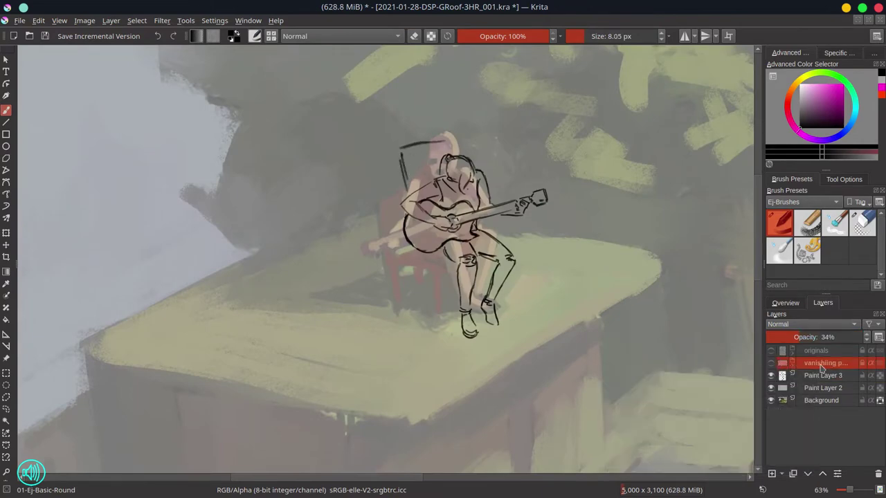
pyautogui.press('pagedown')
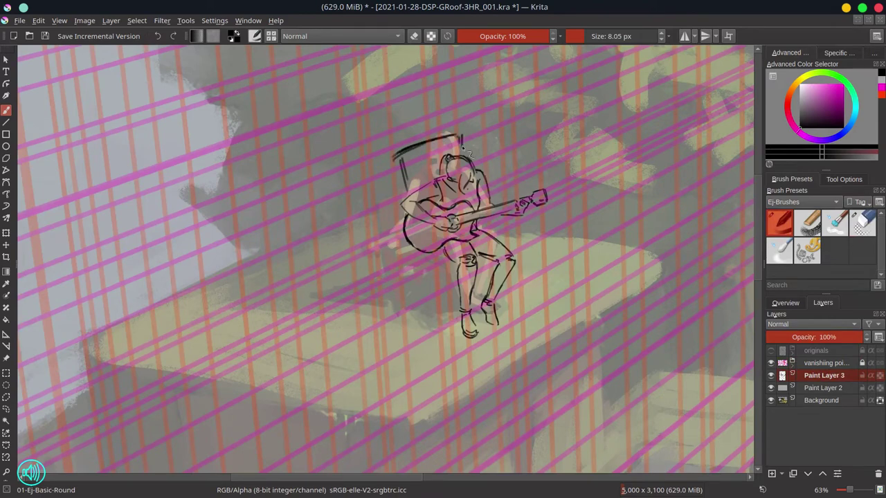
pyautogui.moveTo(394, 158); pyautogui.dragTo(405, 191)
pyautogui.moveTo(419, 256)
pyautogui.mouseDown()
pyautogui.moveTo(459, 266)
pyautogui.moveTo(420, 297)
pyautogui.moveTo(459, 311)
pyautogui.mouseUp()
pyautogui.moveTo(488, 264); pyautogui.dragTo(482, 305)
pyautogui.click(771, 362)
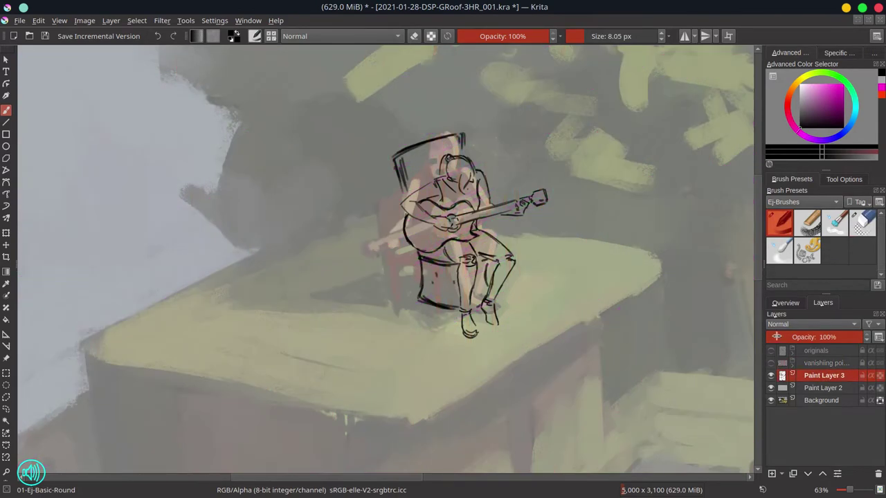
pyautogui.scroll(-5, 450, 228)
pyautogui.scroll(4, 450, 229)
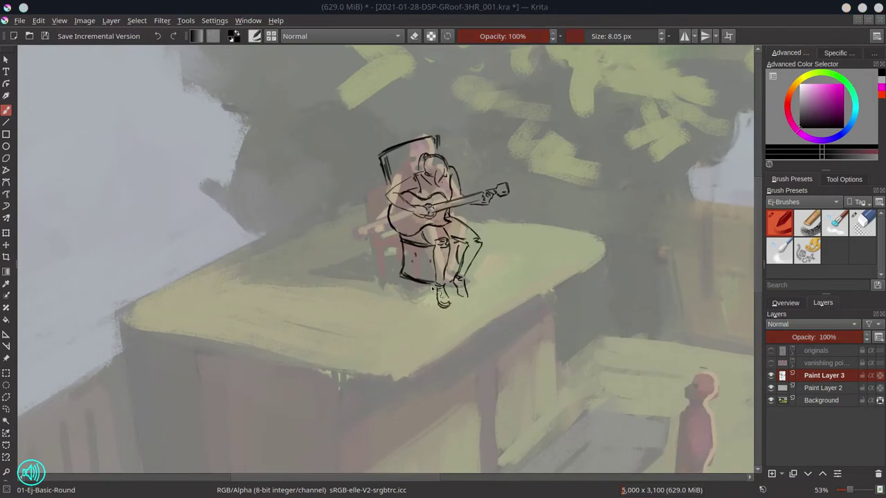
pyautogui.moveTo(401, 275); pyautogui.dragTo(423, 284)
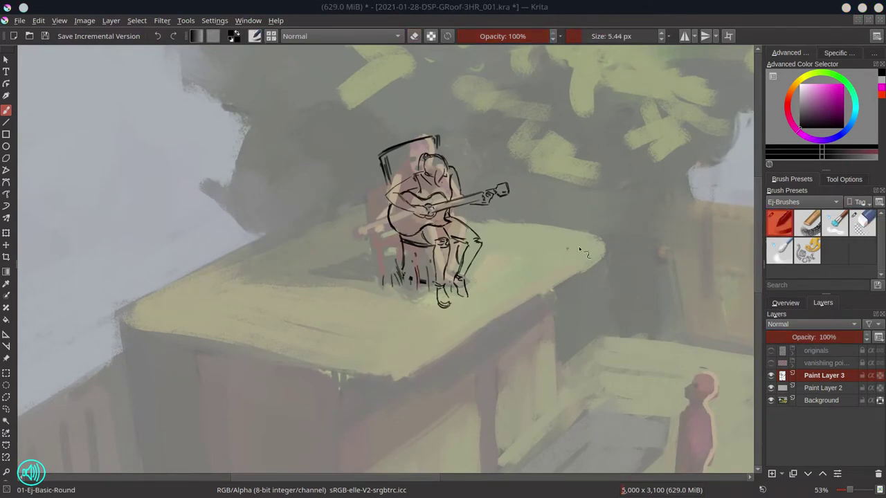
# - Ink the standing red figure's head, jaw, spiky hair and neck
pyautogui.moveTo(574, 254); pyautogui.dragTo(465, 219)
pyautogui.scroll(3, 606, 270)
pyautogui.scroll(1, 606, 271)
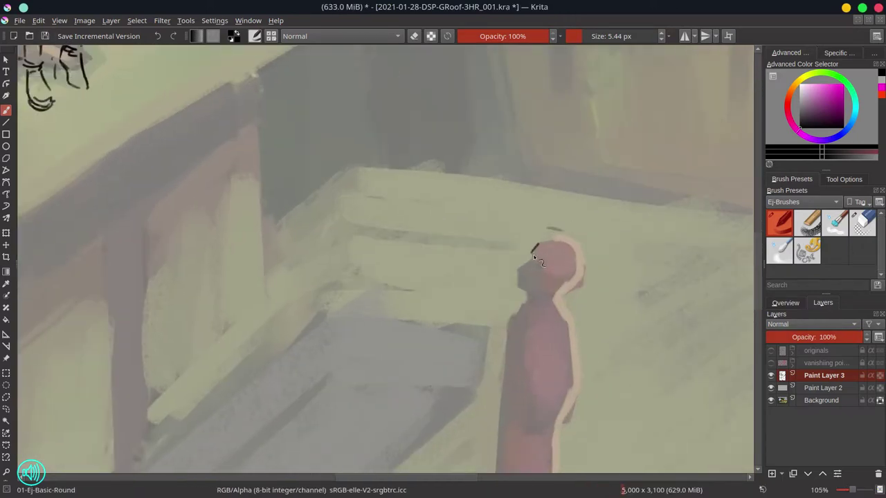
pyautogui.moveTo(530, 257); pyautogui.dragTo(543, 260)
pyautogui.moveTo(550, 248); pyautogui.dragTo(523, 289)
pyautogui.moveTo(562, 260)
pyautogui.mouseDown()
pyautogui.moveTo(603, 245)
pyautogui.moveTo(584, 279)
pyautogui.moveTo(607, 262)
pyautogui.moveTo(577, 228)
pyautogui.mouseUp()
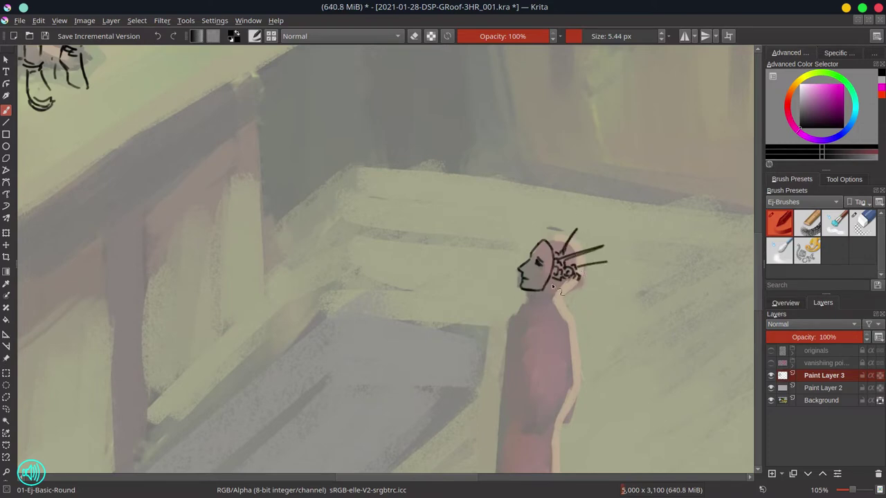
pyautogui.moveTo(554, 299); pyautogui.dragTo(532, 309)
pyautogui.scroll(-5, 532, 370)
# - Outline the figure's body, arms, jacket hem, hands in pockets and leg contours
pyautogui.moveTo(547, 171); pyautogui.dragTo(558, 208)
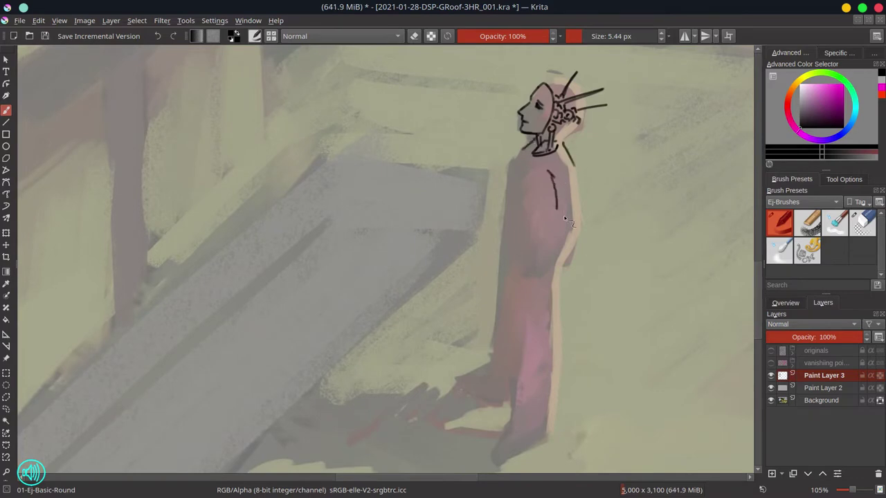
pyautogui.moveTo(563, 138); pyautogui.dragTo(584, 227)
pyautogui.hotkey('ctrl', 'z')
pyautogui.moveTo(552, 230); pyautogui.dragTo(524, 276)
pyautogui.moveTo(563, 247); pyautogui.dragTo(535, 281)
pyautogui.moveTo(572, 229); pyautogui.dragTo(557, 249)
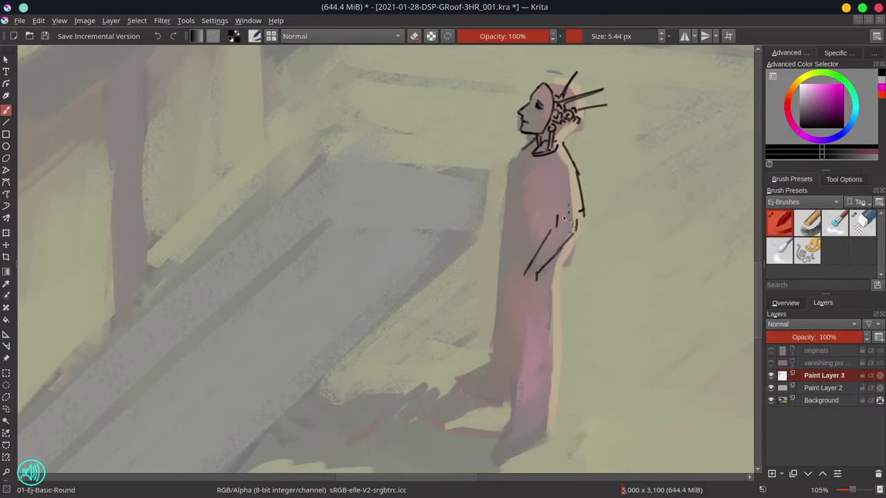
pyautogui.moveTo(503, 225)
pyautogui.mouseDown()
pyautogui.moveTo(512, 269)
pyautogui.moveTo(534, 288)
pyautogui.mouseUp()
pyautogui.moveTo(506, 258)
pyautogui.mouseDown()
pyautogui.moveTo(529, 264)
pyautogui.moveTo(504, 271)
pyautogui.mouseUp()
pyautogui.moveTo(510, 290); pyautogui.dragTo(510, 339)
pyautogui.moveTo(547, 267); pyautogui.dragTo(564, 256)
pyautogui.moveTo(554, 271); pyautogui.dragTo(554, 361)
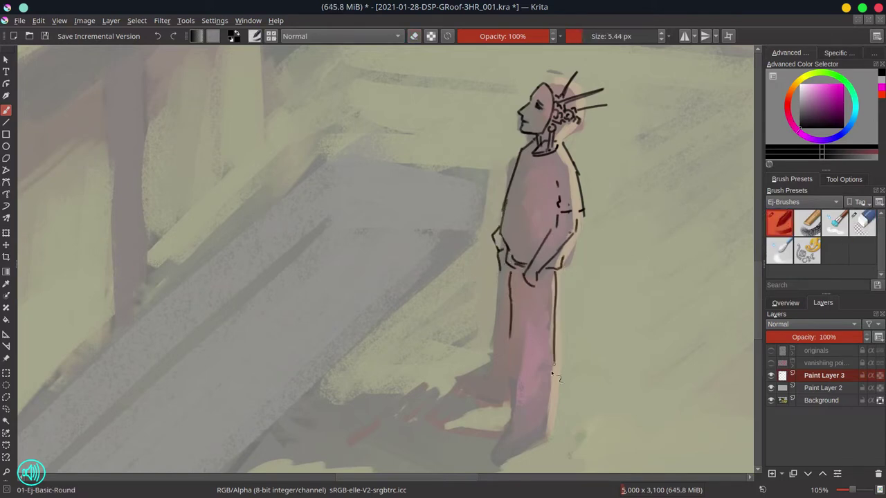
pyautogui.moveTo(512, 328); pyautogui.dragTo(512, 359)
# - Erase stray leg strokes and draw the shoe and left leg contour
pyautogui.press('e')
pyautogui.press('e')
pyautogui.moveTo(516, 290); pyautogui.dragTo(525, 425)
pyautogui.moveTo(553, 328)
pyautogui.mouseDown()
pyautogui.moveTo(557, 397)
pyautogui.moveTo(512, 420)
pyautogui.moveTo(537, 419)
pyautogui.moveTo(548, 395)
pyautogui.mouseUp()
pyautogui.scroll(-1, 527, 426)
pyautogui.moveTo(499, 225); pyautogui.dragTo(494, 346)
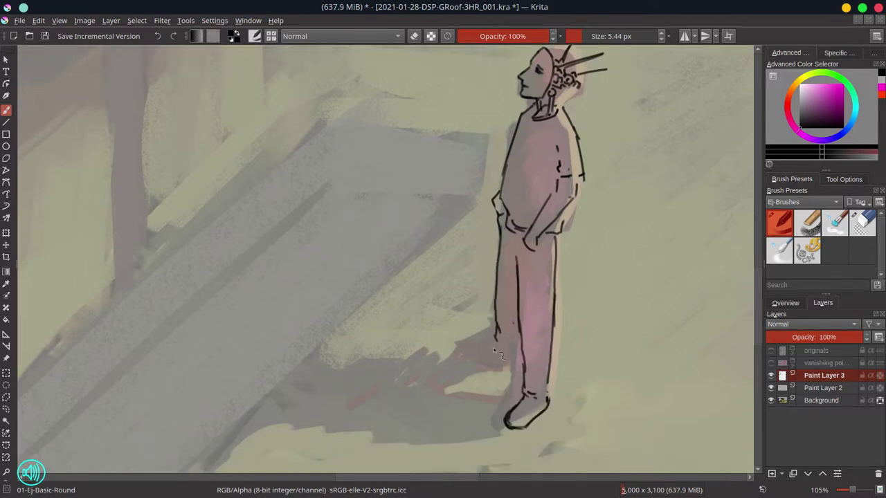
pyautogui.scroll(-6, 659, 241)
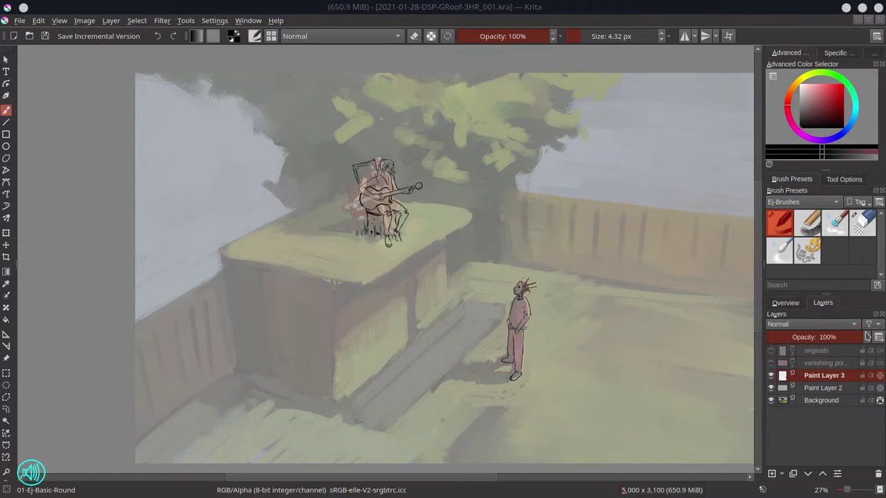
# - Add Paint Layer 4, show the vanishing-point guides and enlarge the brush
pyautogui.press('Insert')
pyautogui.click(823, 363)
pyautogui.click(770, 363)
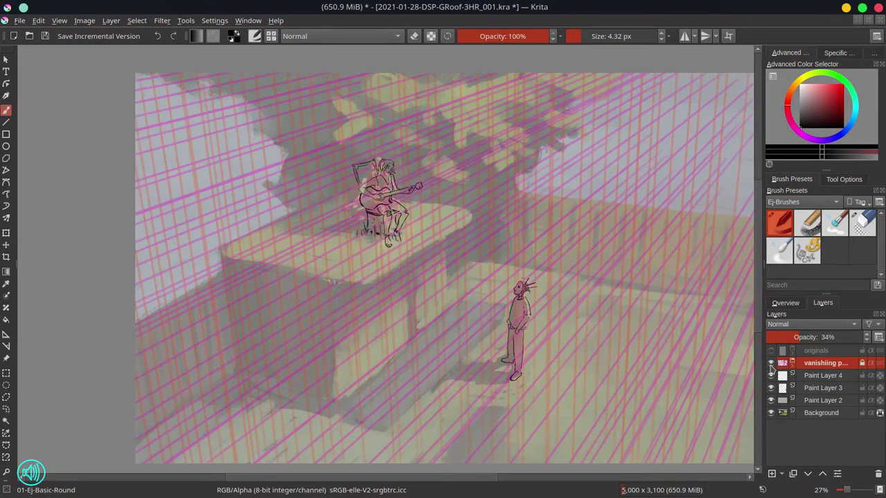
pyautogui.click(823, 375)
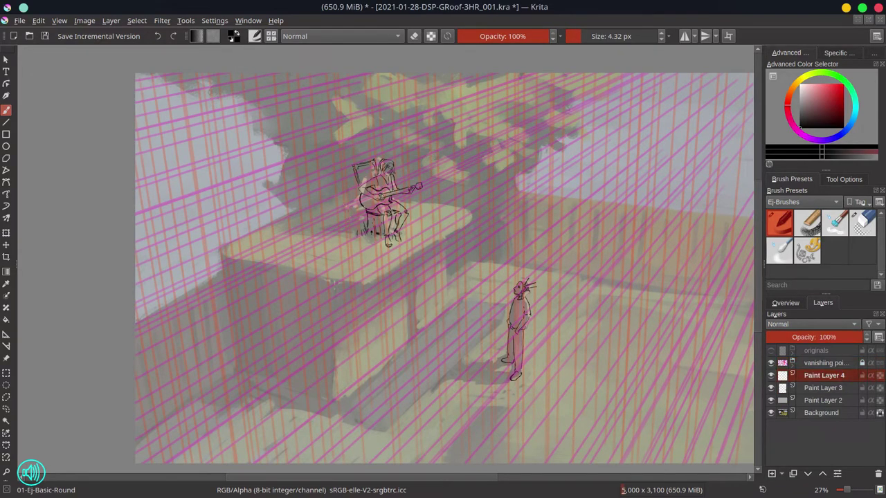
pyautogui.press('-')
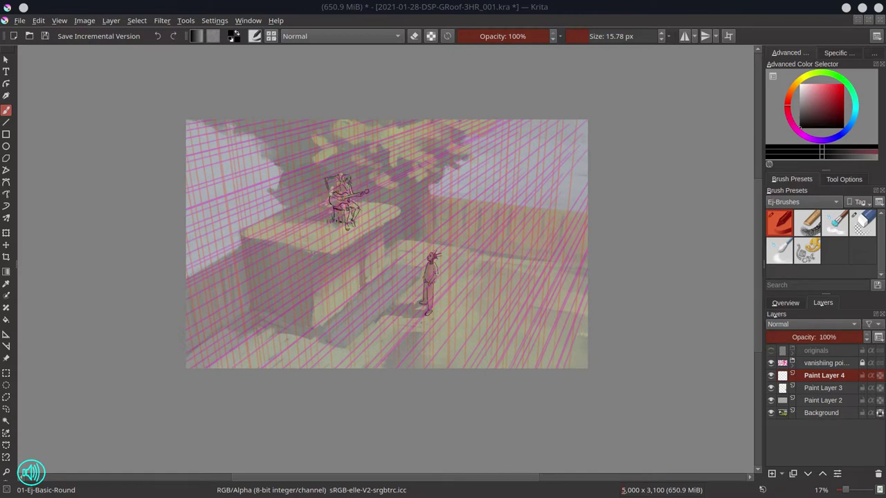
# - On a rotated canvas, outline the rooftop platform under the guitarist, then reset rotation
pyautogui.moveTo(298, 263)
pyautogui.mouseDown()
pyautogui.moveTo(282, 278)
pyautogui.moveTo(256, 277)
pyautogui.mouseUp()
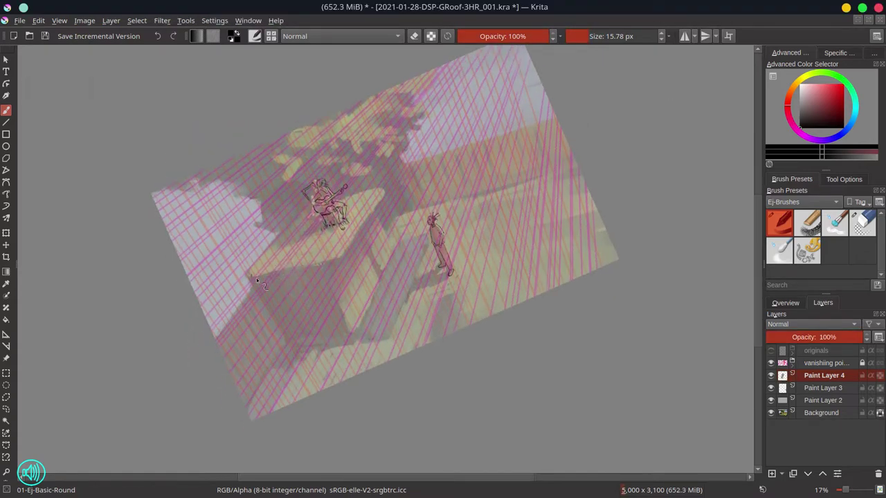
pyautogui.moveTo(337, 256); pyautogui.dragTo(244, 274)
pyautogui.scroll(1, 290, 260)
pyautogui.moveTo(352, 171); pyautogui.dragTo(413, 158)
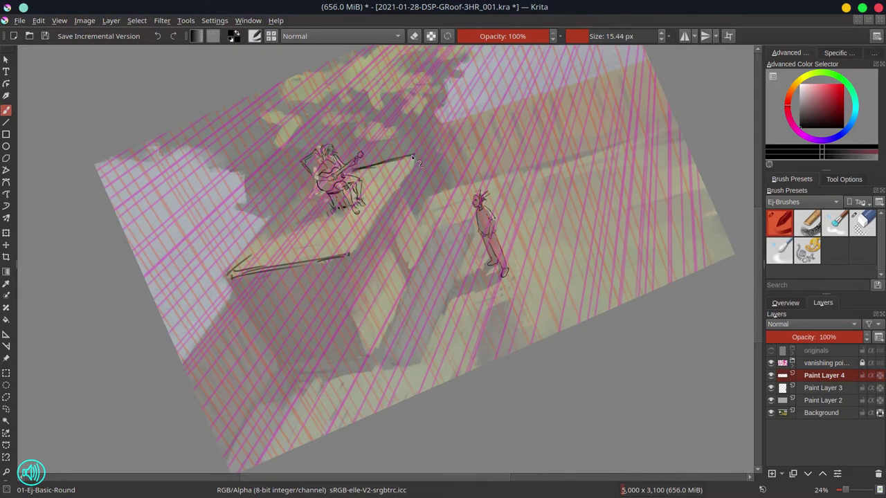
pyautogui.moveTo(398, 200); pyautogui.dragTo(366, 234)
pyautogui.moveTo(303, 191); pyautogui.dragTo(228, 276)
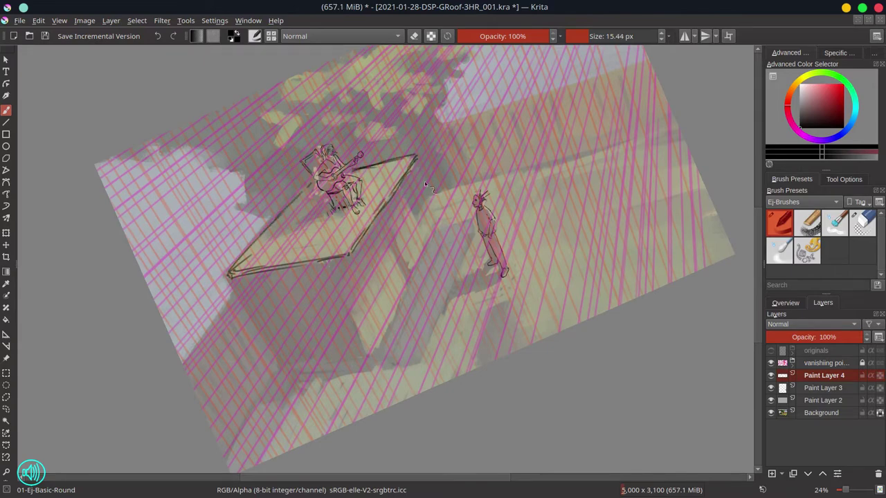
pyautogui.press('5')
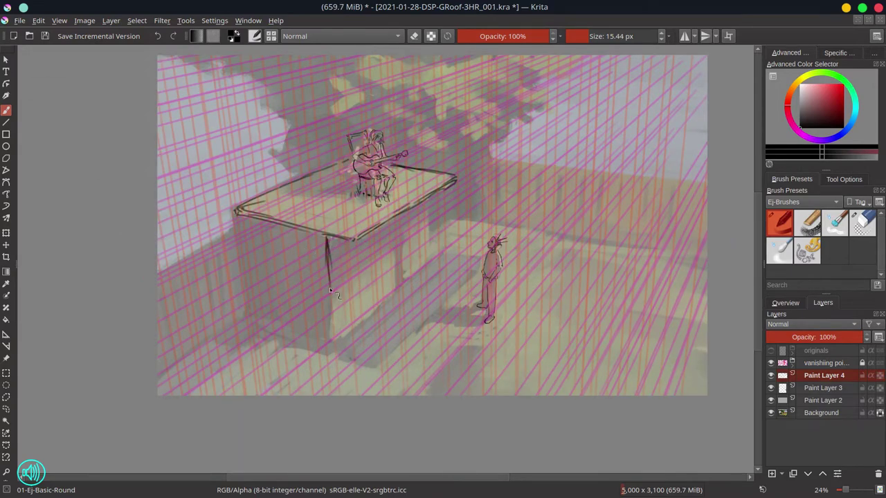
# - Draw the shed's bottom and left edges plus the door with its knob
pyautogui.moveTo(254, 321); pyautogui.dragTo(334, 343)
pyautogui.moveTo(283, 325); pyautogui.dragTo(327, 339)
pyautogui.moveTo(250, 315)
pyautogui.mouseDown()
pyautogui.moveTo(270, 321)
pyautogui.moveTo(242, 245)
pyautogui.moveTo(250, 270)
pyautogui.mouseUp()
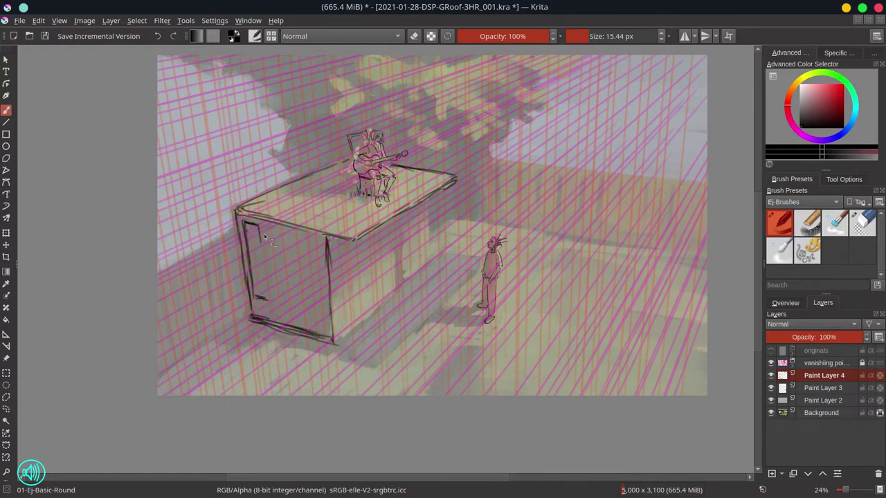
pyautogui.moveTo(257, 226)
pyautogui.mouseDown()
pyautogui.moveTo(261, 297)
pyautogui.moveTo(275, 236)
pyautogui.mouseUp()
# - Sketch a bench in front of the shed with seat, leg and back slats
pyautogui.moveTo(383, 271); pyautogui.dragTo(340, 323)
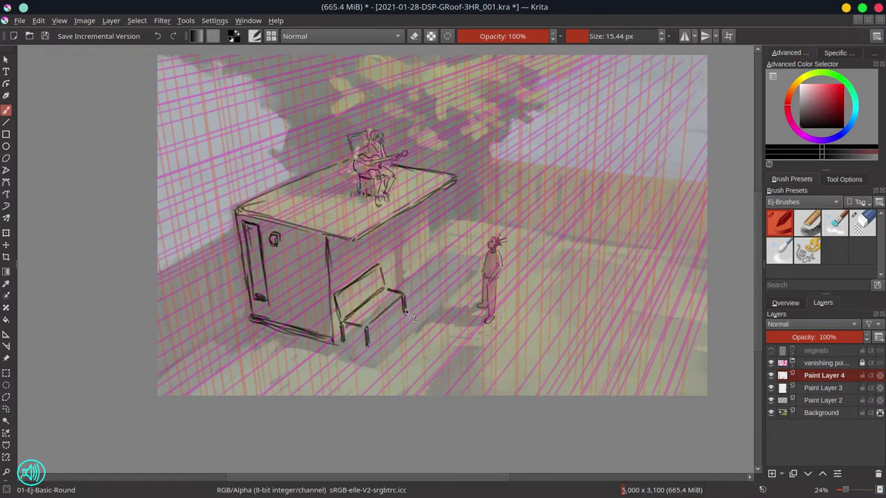
pyautogui.moveTo(333, 309); pyautogui.dragTo(353, 320)
pyautogui.moveTo(385, 278)
pyautogui.mouseDown()
pyautogui.moveTo(406, 294)
pyautogui.moveTo(370, 326)
pyautogui.mouseUp()
pyautogui.moveTo(398, 299); pyautogui.dragTo(390, 309)
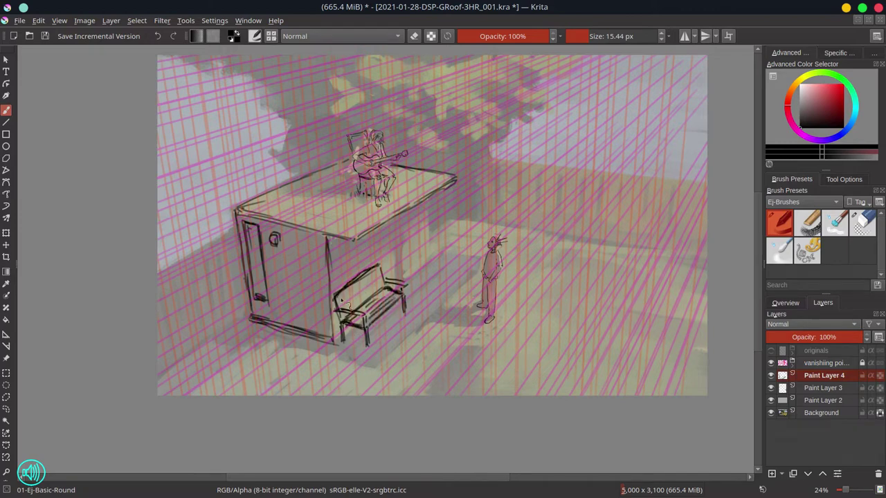
pyautogui.moveTo(377, 265); pyautogui.dragTo(345, 287)
pyautogui.moveTo(353, 289); pyautogui.dragTo(339, 310)
pyautogui.moveTo(354, 303); pyautogui.dragTo(372, 276)
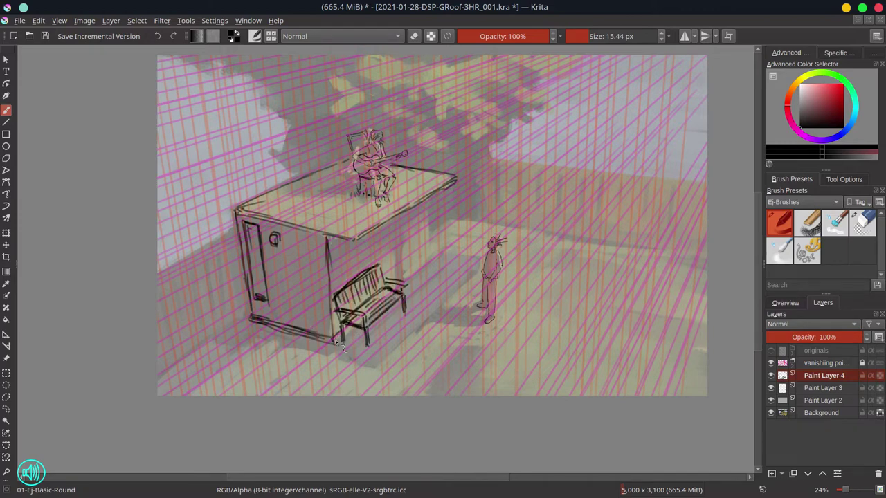
# - Draw the posts at the shed's front right corner and hide the perspective guides
pyautogui.moveTo(398, 216)
pyautogui.mouseDown()
pyautogui.moveTo(400, 271)
pyautogui.moveTo(418, 207)
pyautogui.mouseUp()
pyautogui.moveTo(414, 265); pyautogui.dragTo(415, 207)
pyautogui.moveTo(412, 265)
pyautogui.mouseDown()
pyautogui.moveTo(415, 213)
pyautogui.moveTo(425, 251)
pyautogui.mouseUp()
pyautogui.moveTo(423, 200); pyautogui.dragTo(429, 269)
pyautogui.click(770, 363)
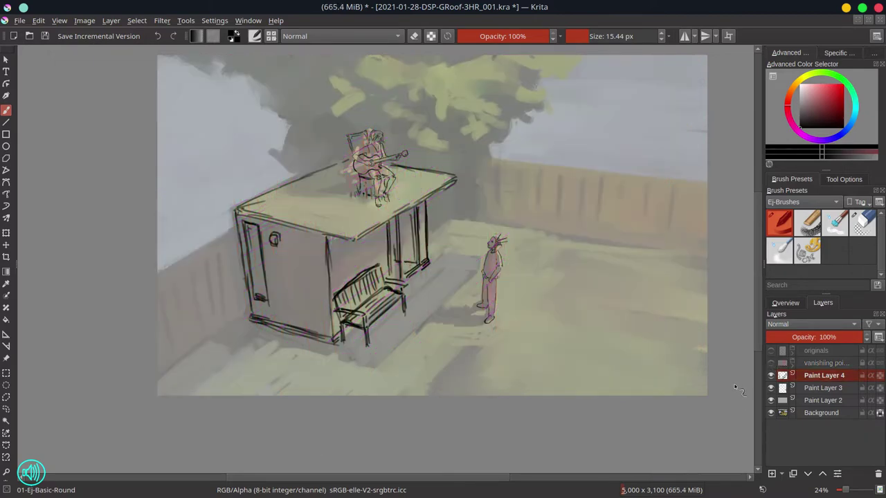
# - With perspective guides showing, draw the left wall's top line and sketch potted plants by the shed
pyautogui.click(771, 362)
pyautogui.moveTo(157, 269); pyautogui.dragTo(234, 233)
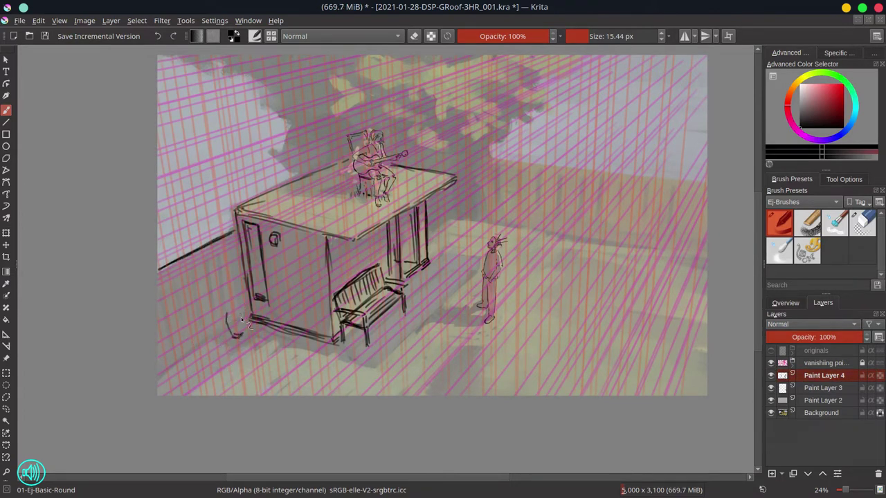
pyautogui.moveTo(241, 320); pyautogui.dragTo(228, 302)
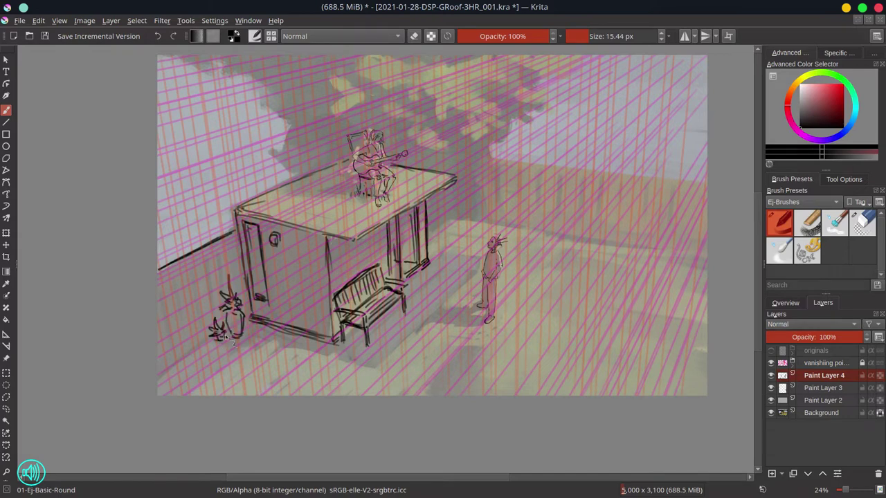
pyautogui.moveTo(225, 338)
pyautogui.mouseDown()
pyautogui.moveTo(202, 331)
pyautogui.moveTo(211, 347)
pyautogui.mouseUp()
# - Erase the rough plant strokes and redraw the plants at the shed's base with the inking brush
pyautogui.click(862, 222)
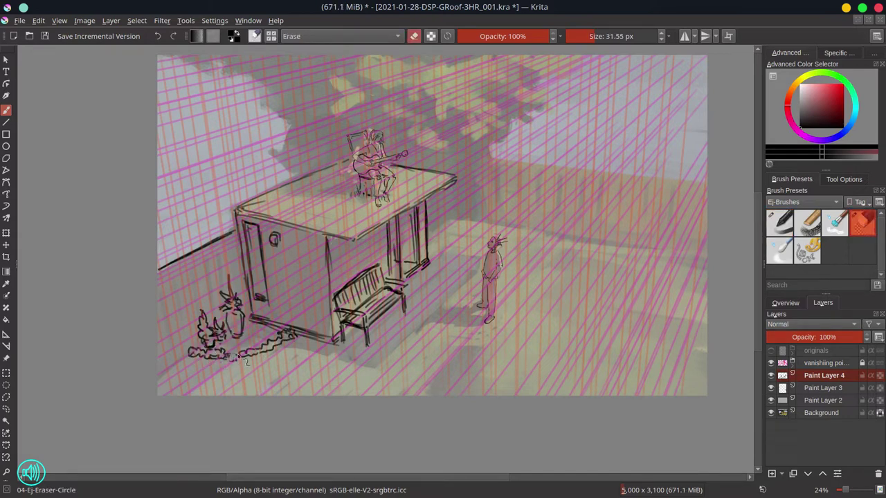
pyautogui.moveTo(246, 357)
pyautogui.mouseDown()
pyautogui.moveTo(207, 354)
pyautogui.moveTo(290, 332)
pyautogui.mouseUp()
pyautogui.click(779, 221)
pyautogui.moveTo(235, 335)
pyautogui.mouseDown()
pyautogui.moveTo(232, 317)
pyautogui.moveTo(253, 291)
pyautogui.moveTo(251, 324)
pyautogui.mouseUp()
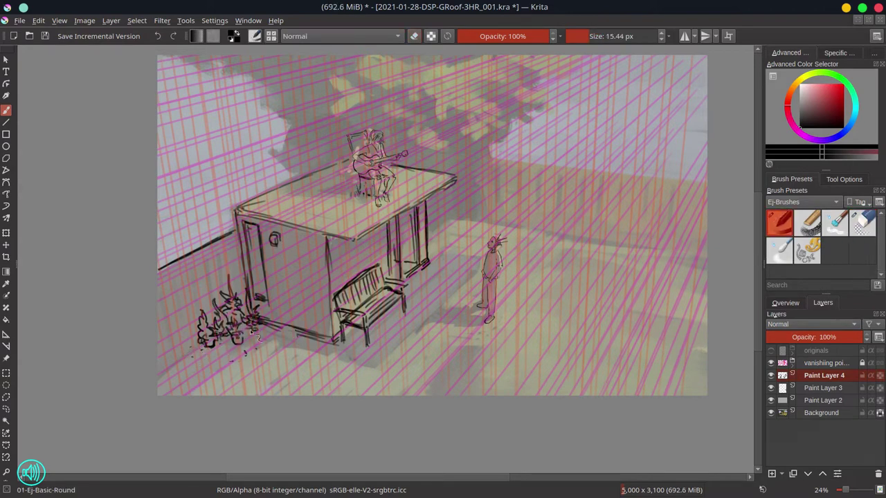
pyautogui.hotkey('ctrl', 'z')
pyautogui.hotkey('ctrl', 'h')
pyautogui.hotkey('ctrl', 'h')
# - Hatch fence slats along the left wall toward the shed and detail the shrubs at its base
pyautogui.moveTo(165, 317); pyautogui.dragTo(160, 355)
pyautogui.moveTo(190, 262); pyautogui.dragTo(185, 319)
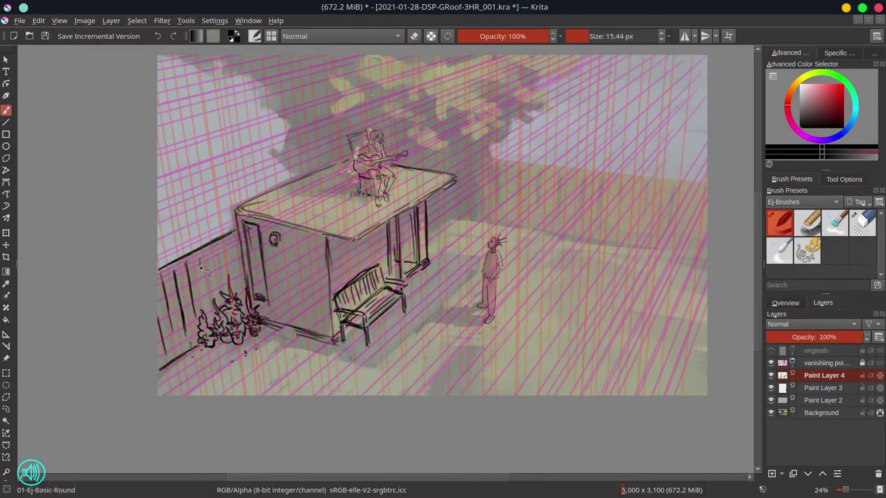
pyautogui.moveTo(205, 255); pyautogui.dragTo(196, 304)
pyautogui.moveTo(214, 274)
pyautogui.mouseDown()
pyautogui.moveTo(209, 289)
pyautogui.moveTo(221, 289)
pyautogui.mouseUp()
pyautogui.moveTo(238, 247)
pyautogui.mouseDown()
pyautogui.moveTo(232, 269)
pyautogui.moveTo(178, 343)
pyautogui.moveTo(222, 348)
pyautogui.moveTo(267, 326)
pyautogui.mouseUp()
pyautogui.moveTo(261, 318); pyautogui.dragTo(264, 336)
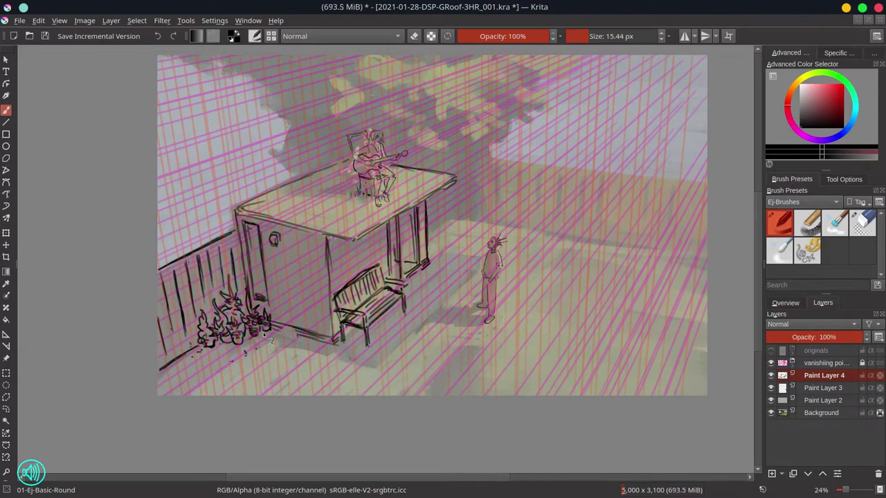
pyautogui.click(785, 302)
# - Mirror the view, then sketch a figure, round shape and spiky plants at the left
pyautogui.press('m')
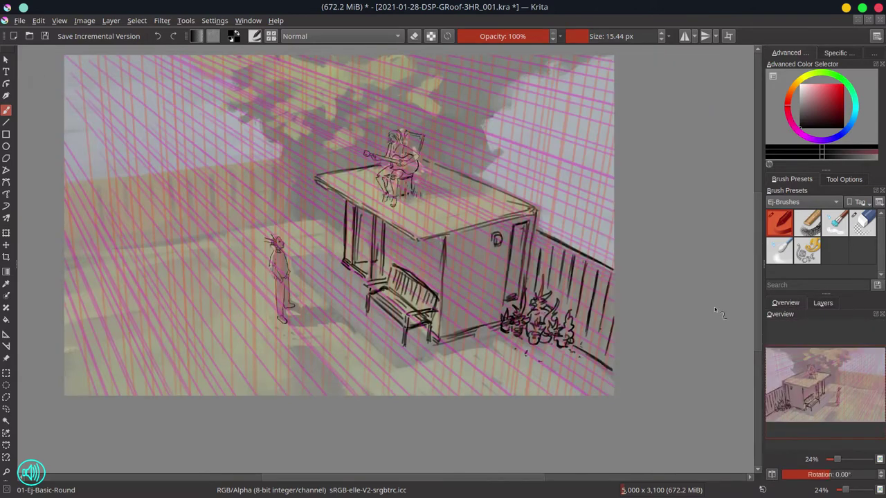
pyautogui.click(823, 302)
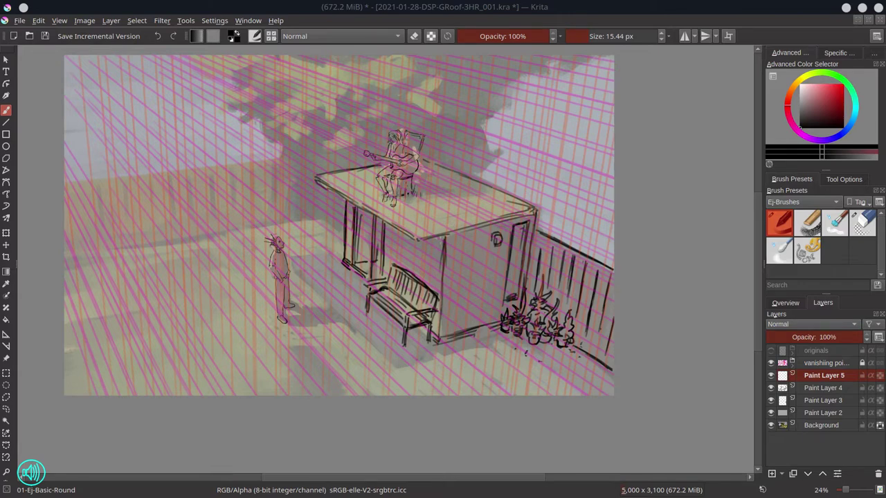
pyautogui.moveTo(145, 273)
pyautogui.mouseDown()
pyautogui.moveTo(148, 313)
pyautogui.moveTo(138, 320)
pyautogui.mouseUp()
pyautogui.moveTo(79, 220)
pyautogui.mouseDown()
pyautogui.moveTo(107, 279)
pyautogui.moveTo(82, 269)
pyautogui.moveTo(83, 329)
pyautogui.mouseUp()
pyautogui.moveTo(101, 260)
pyautogui.mouseDown()
pyautogui.moveTo(125, 265)
pyautogui.moveTo(159, 250)
pyautogui.moveTo(130, 191)
pyautogui.moveTo(133, 255)
pyautogui.moveTo(235, 235)
pyautogui.moveTo(167, 241)
pyautogui.mouseUp()
# - Fade the sketch layer to 42% opacity and draw the paving edge on Paint Layer 4
pyautogui.click(800, 336)
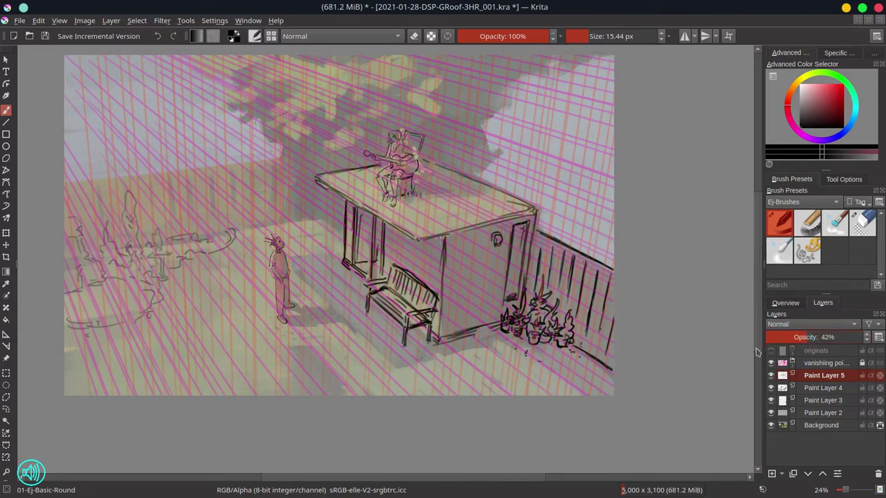
pyautogui.press('pagedown')
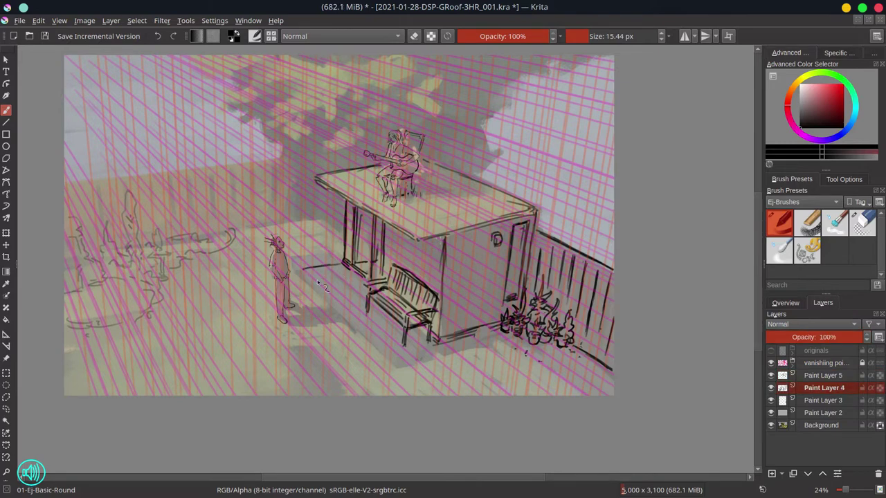
pyautogui.moveTo(305, 270)
pyautogui.mouseDown()
pyautogui.moveTo(418, 372)
pyautogui.moveTo(484, 371)
pyautogui.moveTo(573, 350)
pyautogui.moveTo(428, 380)
pyautogui.mouseUp()
pyautogui.hotkey('ctrl', 'z')
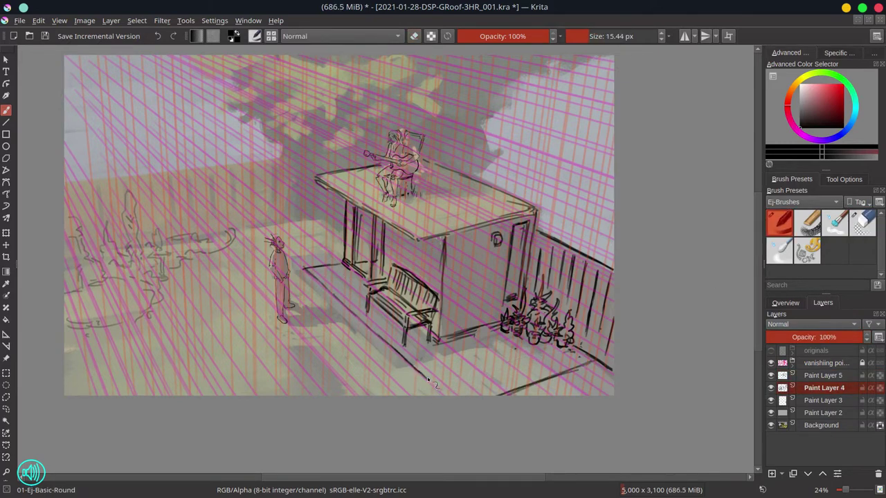
# - Ink the tree canopy outline across the top, a bush beside the shed and rooftop grass
pyautogui.scroll(1, 295, 240)
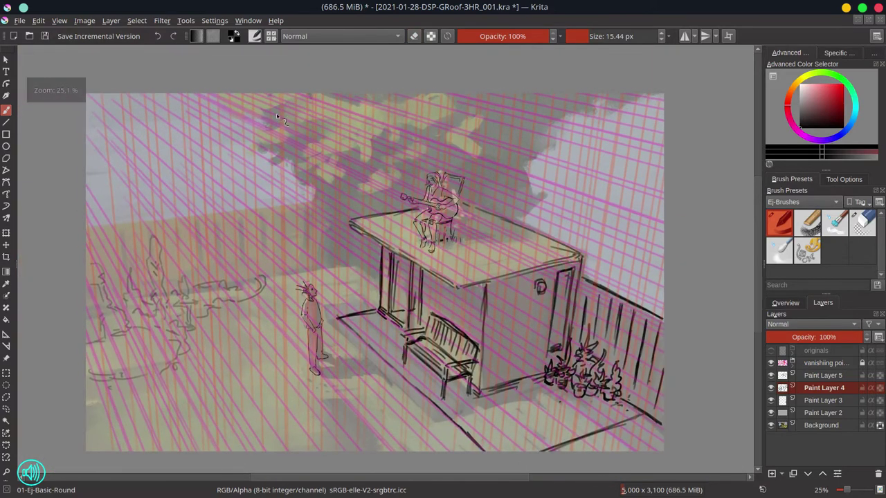
pyautogui.moveTo(265, 124); pyautogui.dragTo(231, 109)
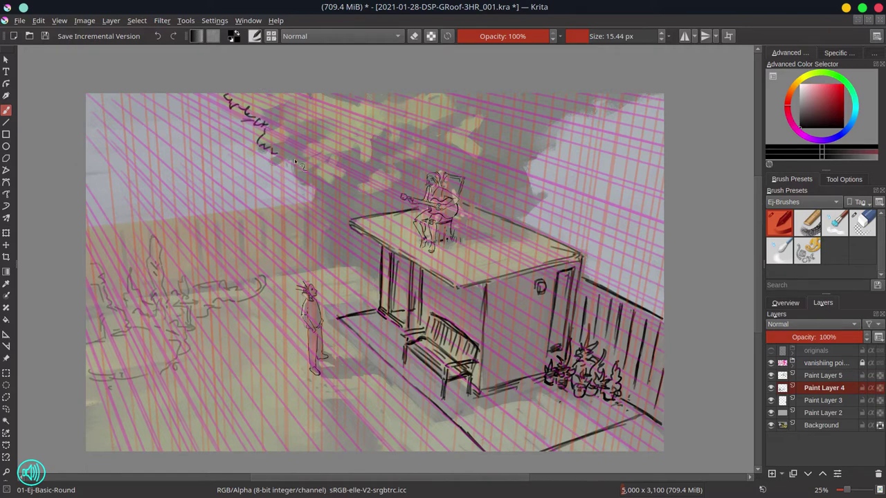
pyautogui.moveTo(305, 179); pyautogui.dragTo(366, 201)
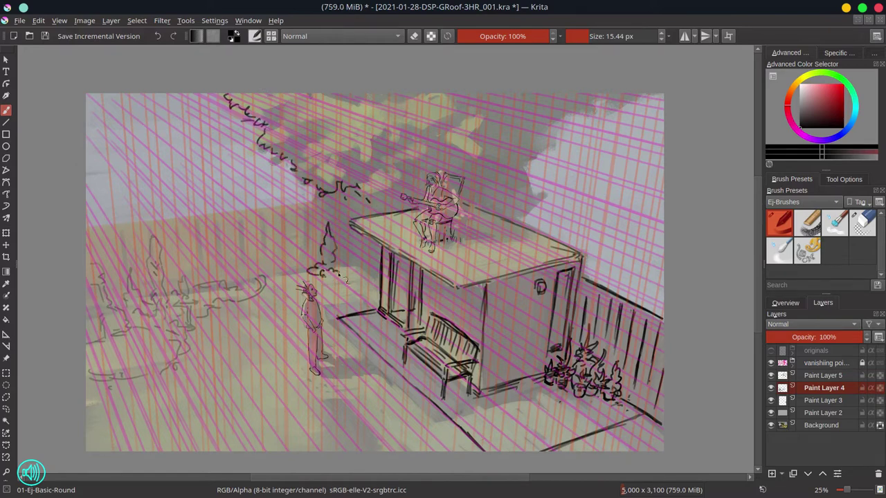
pyautogui.moveTo(359, 285); pyautogui.dragTo(374, 260)
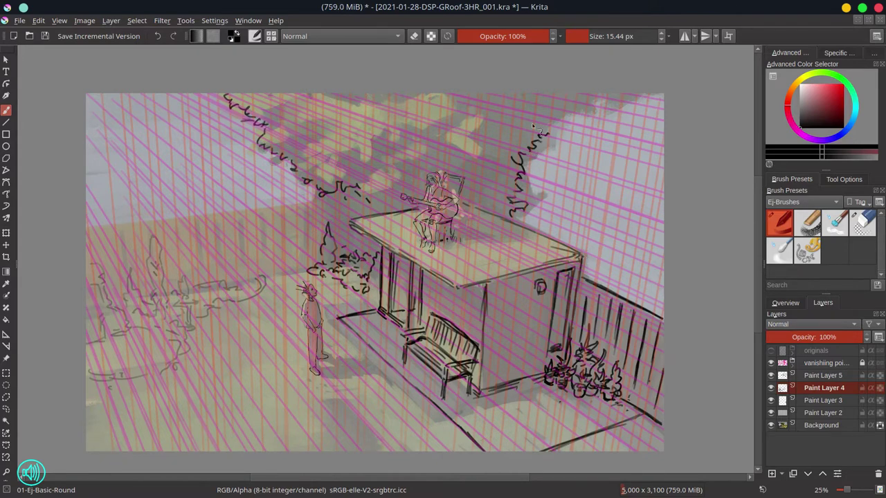
pyautogui.moveTo(544, 132); pyautogui.dragTo(652, 95)
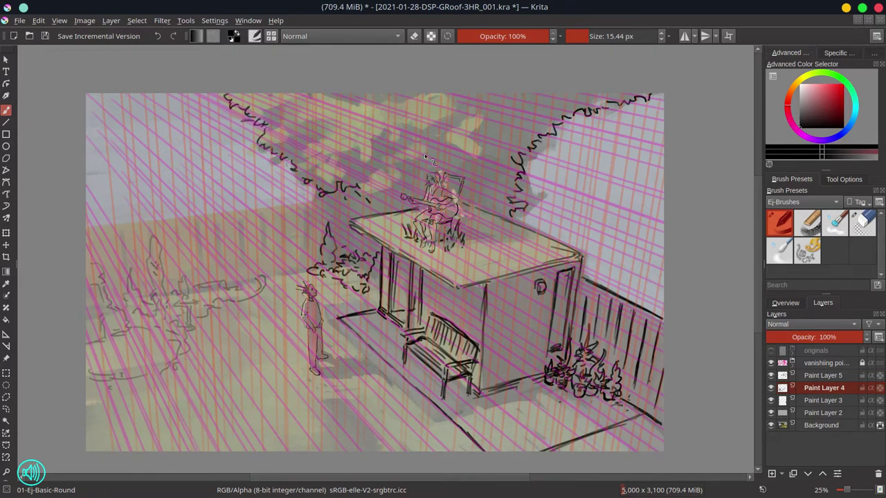
pyautogui.moveTo(440, 243); pyautogui.dragTo(462, 256)
# - Draw a curved bench at lower left with a chair joined to its inner arc
pyautogui.moveTo(89, 389)
pyautogui.mouseDown()
pyautogui.moveTo(150, 378)
pyautogui.moveTo(83, 384)
pyautogui.moveTo(166, 340)
pyautogui.mouseUp()
pyautogui.moveTo(146, 339); pyautogui.dragTo(111, 339)
pyautogui.moveTo(94, 285); pyautogui.dragTo(103, 321)
pyautogui.moveTo(111, 316); pyautogui.dragTo(144, 328)
pyautogui.moveTo(165, 343)
pyautogui.mouseDown()
pyautogui.moveTo(105, 342)
pyautogui.moveTo(94, 327)
pyautogui.moveTo(88, 275)
pyautogui.mouseUp()
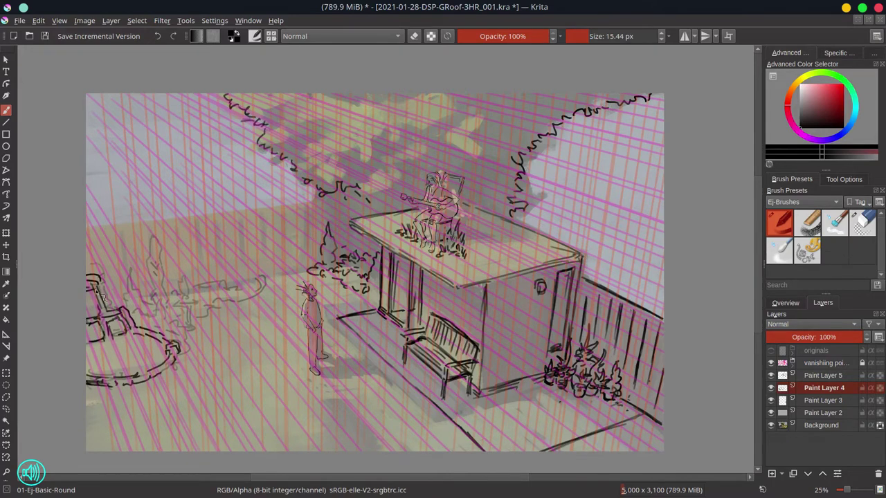
# - Refine the bench and chair, add a small pedestal among the plants, and check Paint Layer 5's visibility
pyautogui.press('/')
pyautogui.press('/')
pyautogui.press('/')
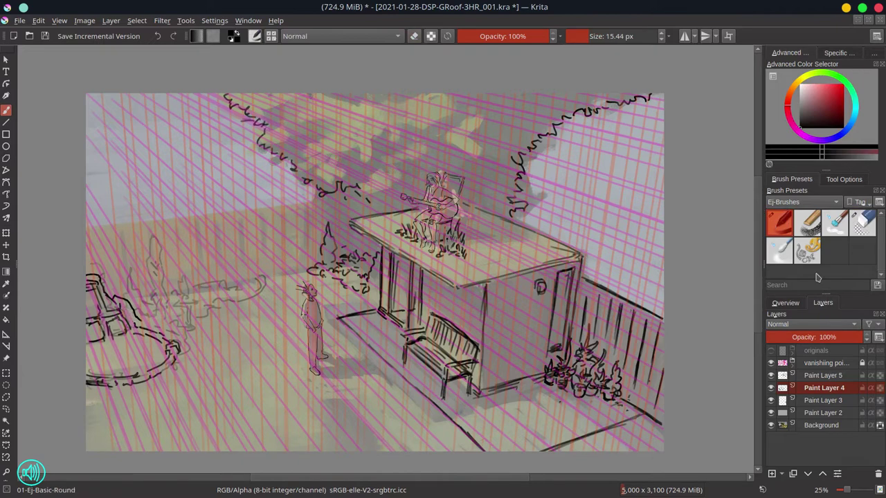
pyautogui.press('/')
pyautogui.moveTo(142, 317); pyautogui.dragTo(159, 333)
pyautogui.moveTo(150, 297); pyautogui.dragTo(159, 328)
pyautogui.moveTo(157, 317); pyautogui.dragTo(178, 340)
pyautogui.moveTo(188, 288); pyautogui.dragTo(191, 303)
pyautogui.moveTo(196, 292); pyautogui.dragTo(199, 308)
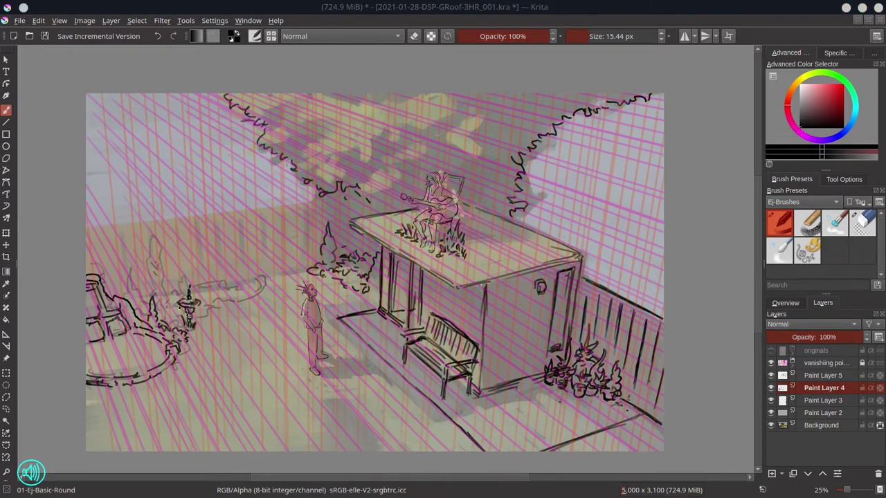
pyautogui.click(770, 375)
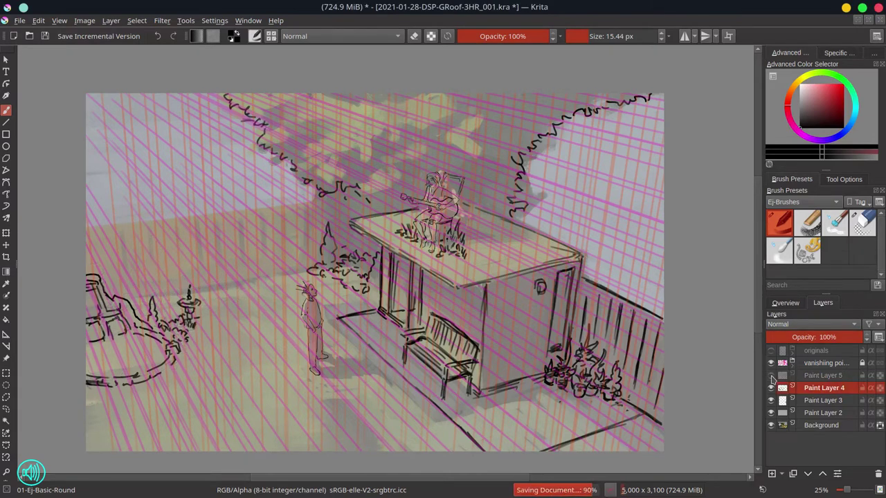
pyautogui.click(771, 375)
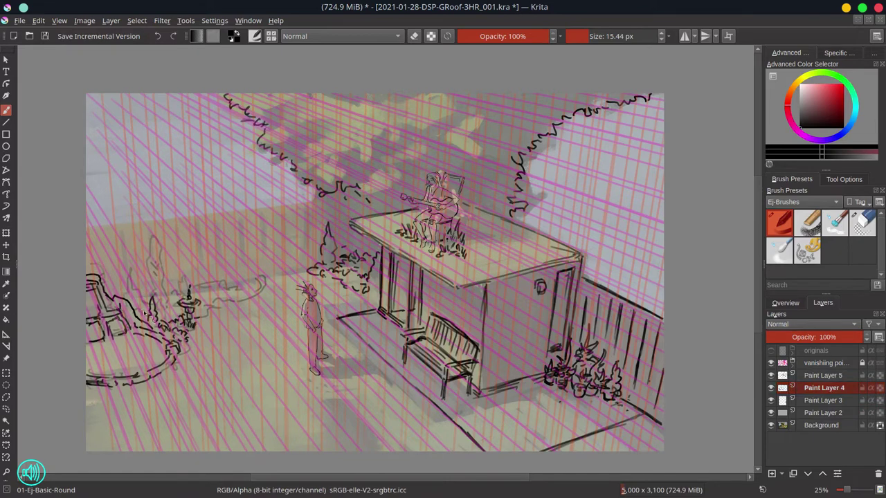
# - Ink spiky leaves on the left and middle plants and a small flag beside them
pyautogui.moveTo(144, 313)
pyautogui.mouseDown()
pyautogui.moveTo(132, 287)
pyautogui.moveTo(148, 304)
pyautogui.mouseUp()
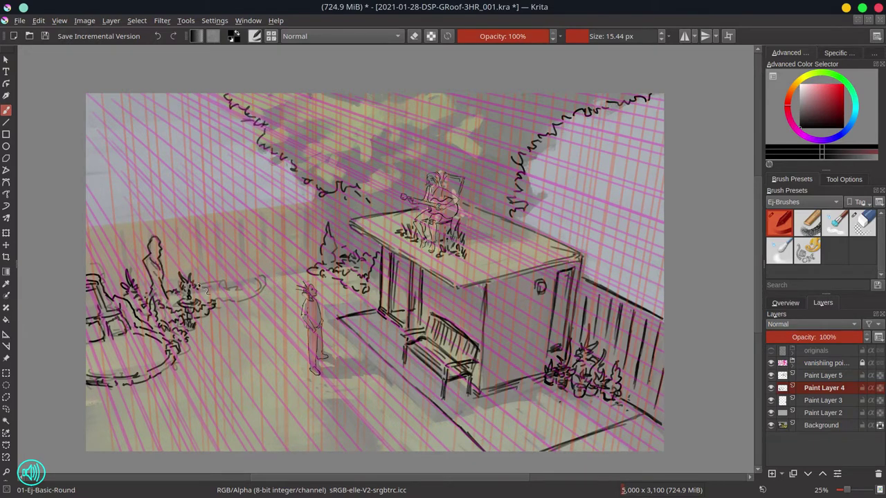
pyautogui.moveTo(204, 271); pyautogui.dragTo(214, 295)
pyautogui.moveTo(233, 265)
pyautogui.mouseDown()
pyautogui.moveTo(237, 242)
pyautogui.moveTo(255, 247)
pyautogui.moveTo(242, 271)
pyautogui.moveTo(261, 268)
pyautogui.moveTo(223, 302)
pyautogui.moveTo(247, 290)
pyautogui.mouseUp()
# - Draw the left fence's top rail and a row of pickets running leftward
pyautogui.moveTo(88, 226)
pyautogui.mouseDown()
pyautogui.moveTo(318, 201)
pyautogui.moveTo(288, 249)
pyautogui.mouseUp()
pyautogui.moveTo(277, 211)
pyautogui.mouseDown()
pyautogui.moveTo(277, 260)
pyautogui.moveTo(265, 259)
pyautogui.mouseUp()
pyautogui.moveTo(252, 214); pyautogui.dragTo(252, 242)
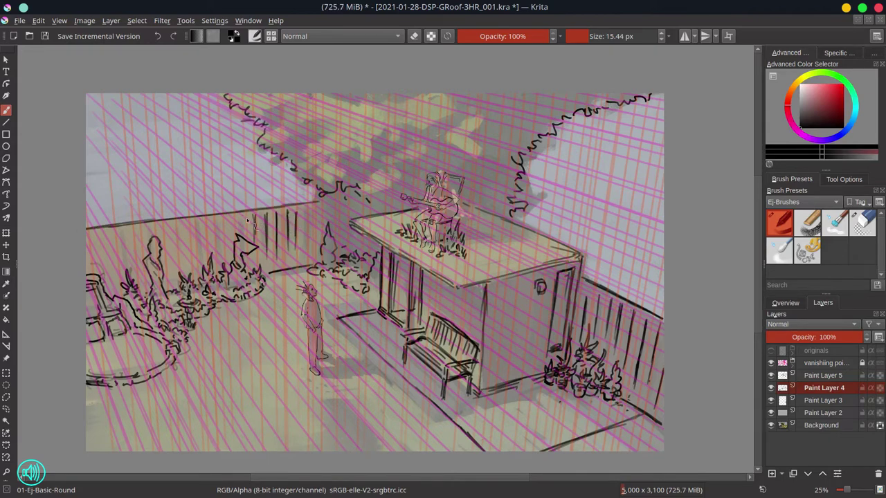
pyautogui.moveTo(224, 216); pyautogui.dragTo(224, 257)
pyautogui.moveTo(214, 216)
pyautogui.mouseDown()
pyautogui.moveTo(213, 256)
pyautogui.moveTo(206, 249)
pyautogui.mouseUp()
pyautogui.moveTo(197, 219); pyautogui.dragTo(197, 274)
pyautogui.moveTo(190, 220)
pyautogui.mouseDown()
pyautogui.moveTo(190, 272)
pyautogui.moveTo(182, 272)
pyautogui.mouseUp()
pyautogui.moveTo(173, 223)
pyautogui.mouseDown()
pyautogui.moveTo(174, 277)
pyautogui.moveTo(168, 281)
pyautogui.moveTo(148, 246)
pyautogui.mouseUp()
# - Continue the pickets in front of the bushes and add pickets at both fence ends
pyautogui.moveTo(142, 226); pyautogui.dragTo(141, 249)
pyautogui.moveTo(134, 228)
pyautogui.mouseDown()
pyautogui.moveTo(134, 255)
pyautogui.moveTo(124, 256)
pyautogui.mouseUp()
pyautogui.moveTo(119, 227)
pyautogui.mouseDown()
pyautogui.moveTo(122, 272)
pyautogui.moveTo(109, 244)
pyautogui.moveTo(118, 253)
pyautogui.moveTo(104, 284)
pyautogui.mouseUp()
pyautogui.moveTo(95, 232); pyautogui.dragTo(89, 271)
pyautogui.moveTo(286, 210); pyautogui.dragTo(286, 235)
pyautogui.moveTo(278, 221); pyautogui.dragTo(277, 242)
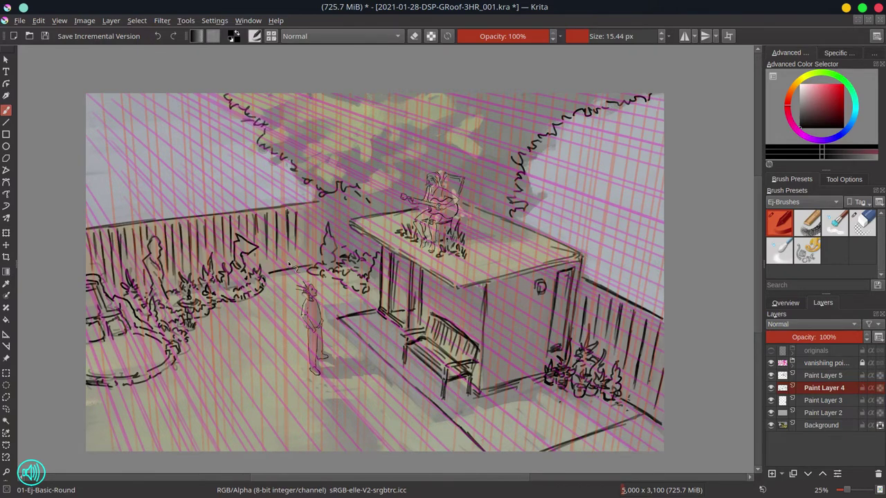
pyautogui.moveTo(302, 206); pyautogui.dragTo(302, 242)
pyautogui.moveTo(311, 206); pyautogui.dragTo(311, 245)
# - Merge the fence inking layer down and hide the pink vanishing-point guides
pyautogui.click(824, 375)
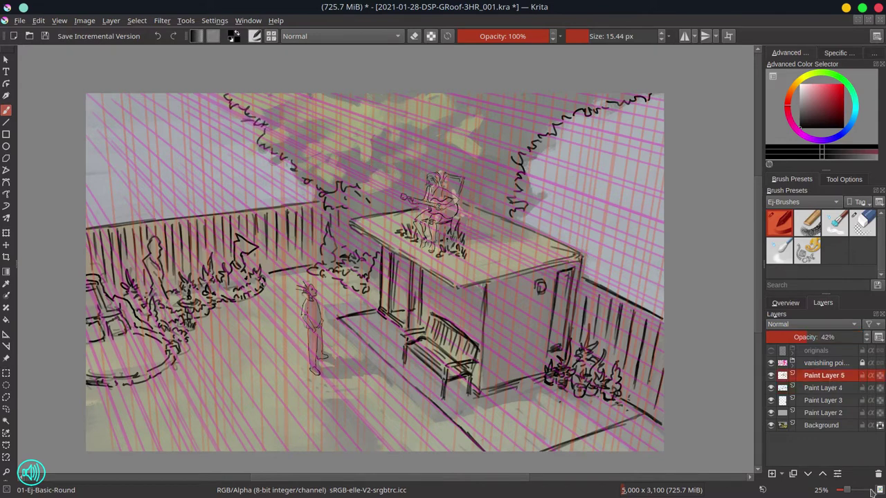
pyautogui.hotkey('shift', 'Delete')
pyautogui.click(771, 362)
pyautogui.click(770, 401)
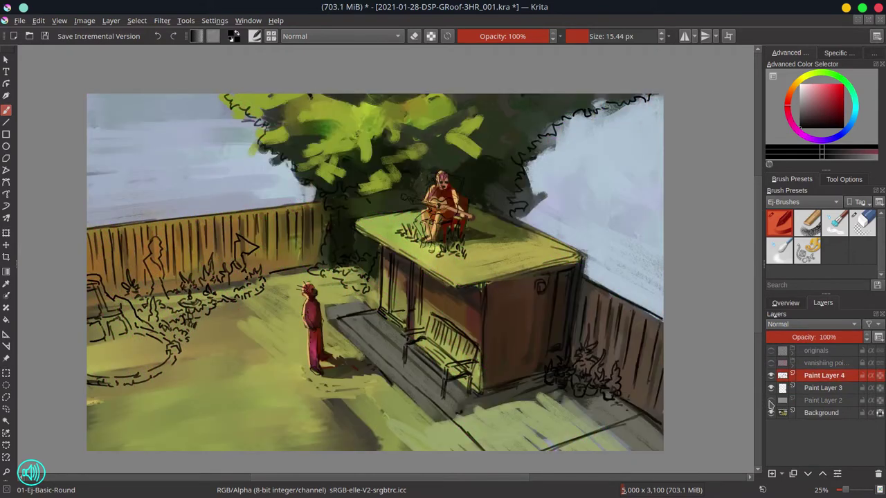
pyautogui.click(771, 401)
# - Delete the duplicated layer and create a New Layer From Visible
pyautogui.scroll(-2, 407, 208)
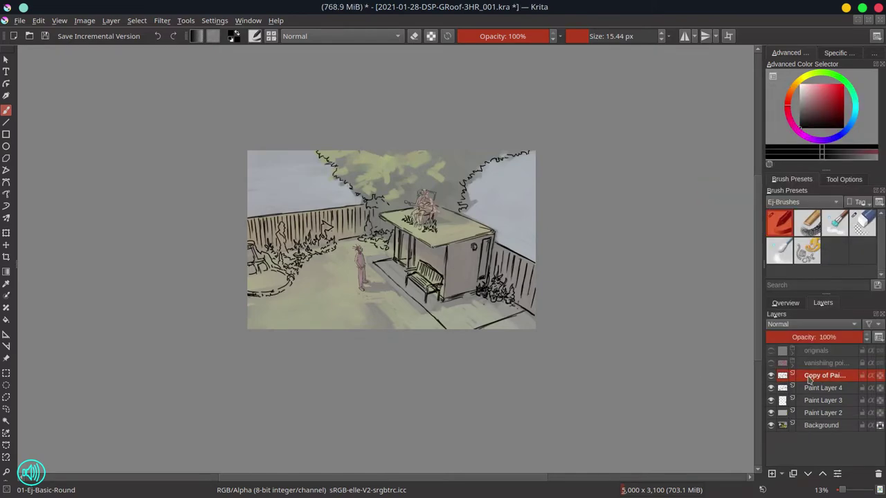
pyautogui.rightClick(820, 378)
pyautogui.click(770, 202)
pyautogui.rightClick(820, 375)
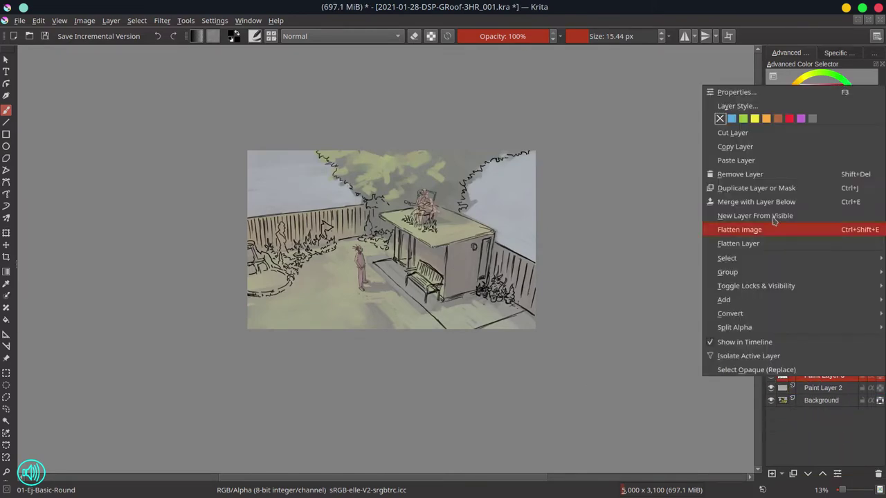
pyautogui.click(718, 227)
pyautogui.scroll(3, 408, 318)
# - Paint the guitarist's shirt red with the textured shapes brush, slightly enlarged
pyautogui.scroll(-1, 408, 318)
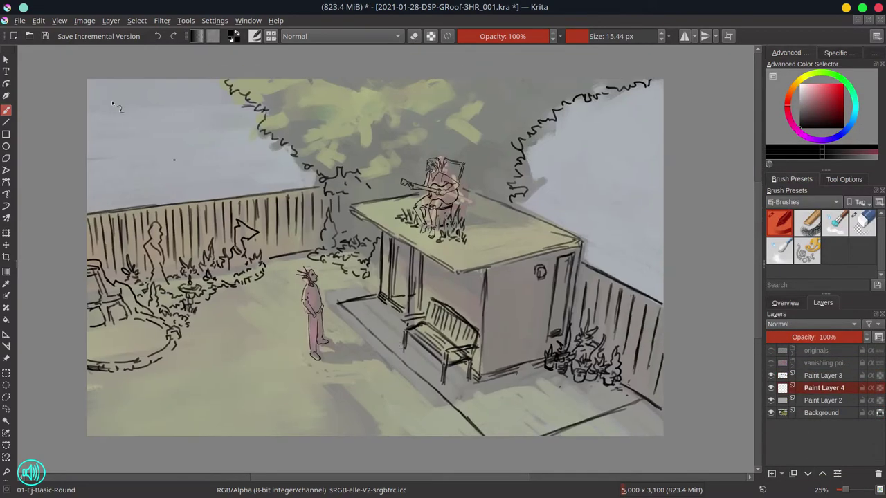
pyautogui.click(806, 250)
pyautogui.click(873, 54)
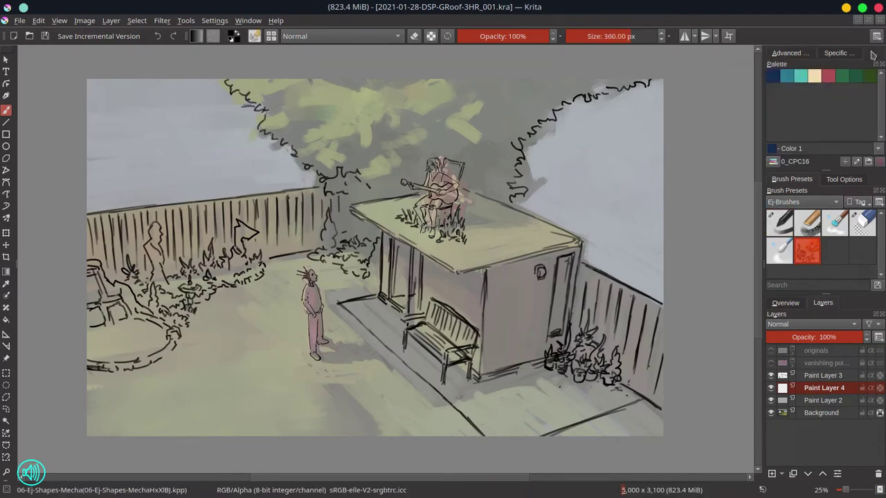
pyautogui.moveTo(743, 234); pyautogui.dragTo(685, 233)
pyautogui.keyDown('ctrl'); pyautogui.click(443, 182); pyautogui.keyUp('ctrl')
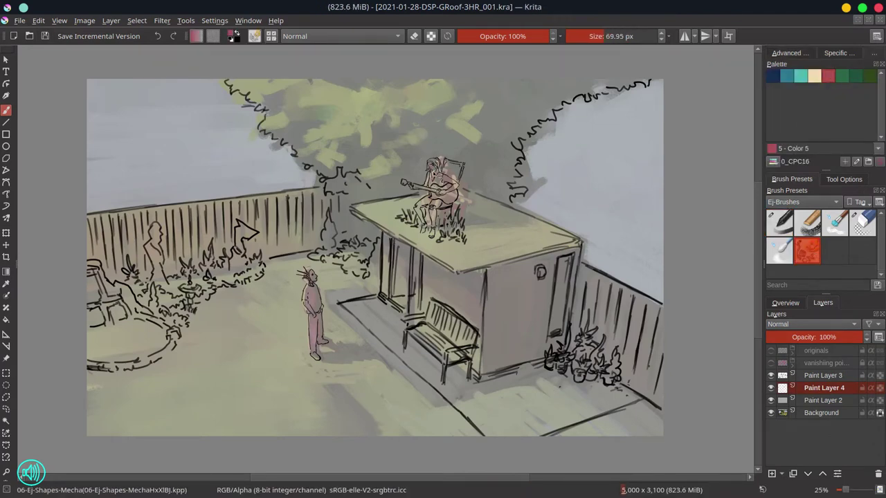
pyautogui.moveTo(429, 179); pyautogui.dragTo(450, 188)
pyautogui.click(814, 77)
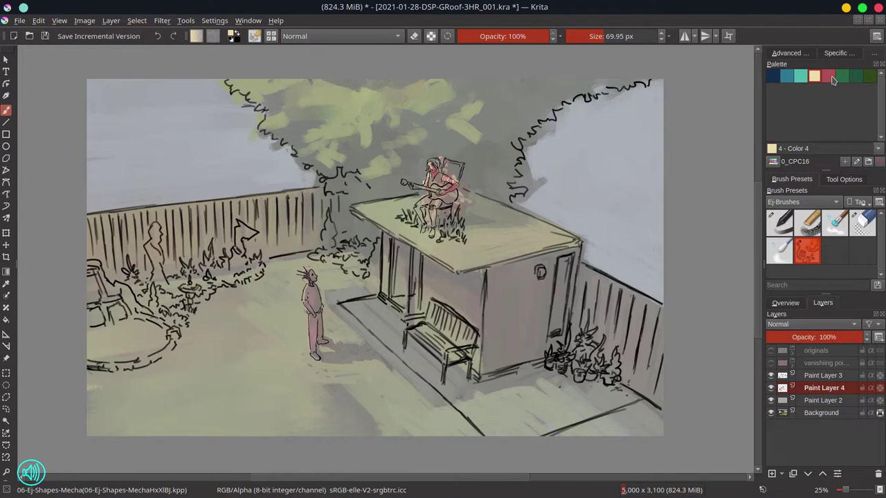
pyautogui.click(829, 77)
pyautogui.press(']')
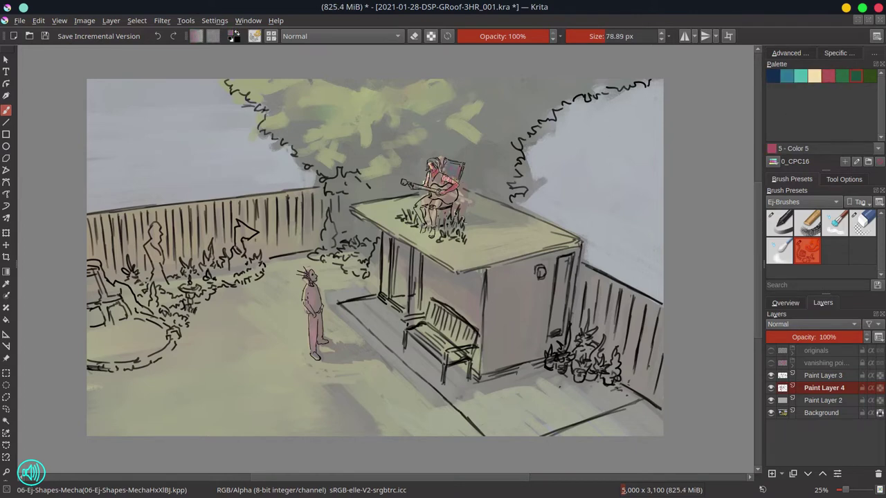
pyautogui.moveTo(424, 214)
pyautogui.mouseDown()
pyautogui.moveTo(450, 220)
pyautogui.moveTo(454, 177)
pyautogui.mouseUp()
# - Load the 0_CPC28 palette, keep Normal blend mode, and paint the guitar orange
pyautogui.click(786, 76)
pyautogui.click(339, 36)
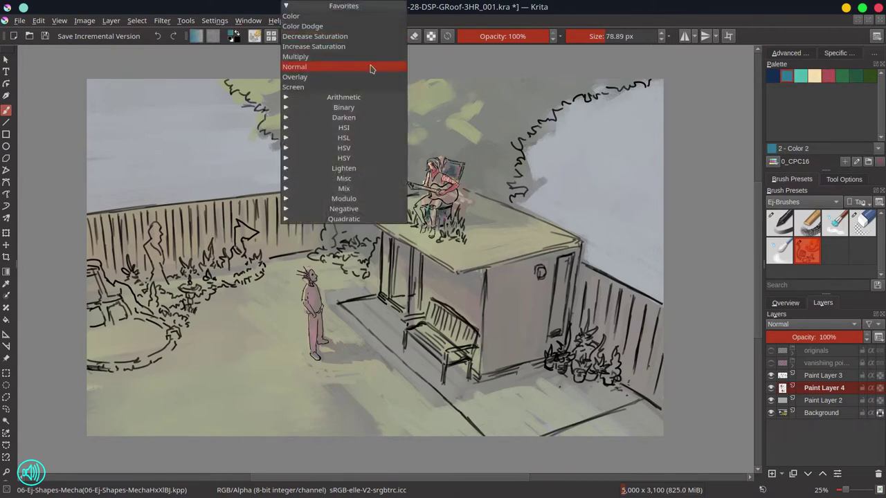
pyautogui.click(370, 66)
pyautogui.click(795, 161)
pyautogui.scroll(3, 851, 248)
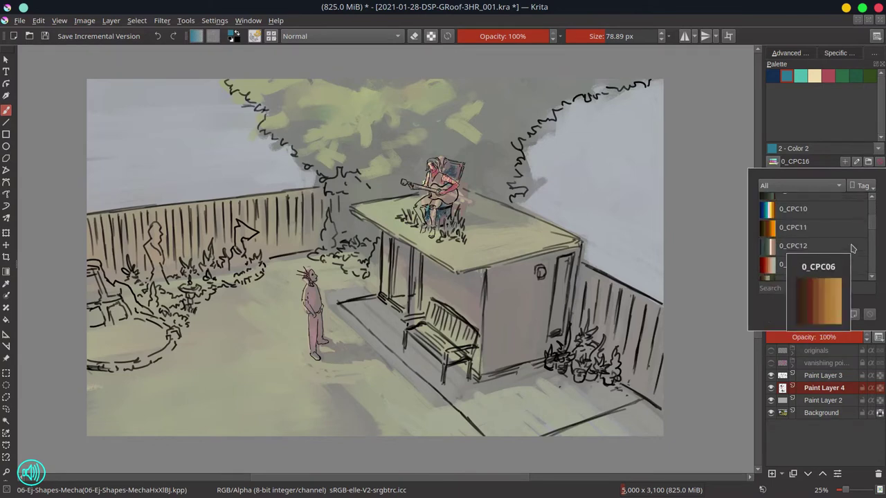
pyautogui.scroll(-10, 851, 248)
pyautogui.click(823, 247)
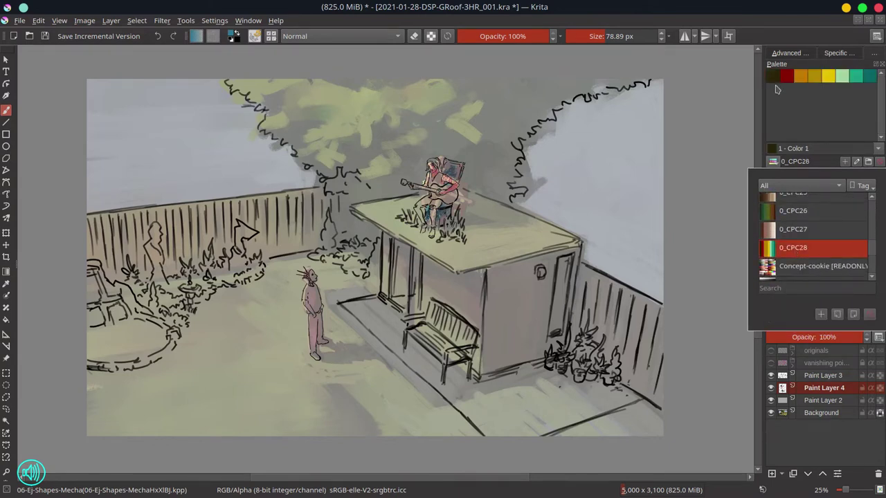
pyautogui.click(787, 76)
pyautogui.moveTo(436, 177)
pyautogui.mouseDown()
pyautogui.moveTo(443, 194)
pyautogui.moveTo(426, 228)
pyautogui.mouseUp()
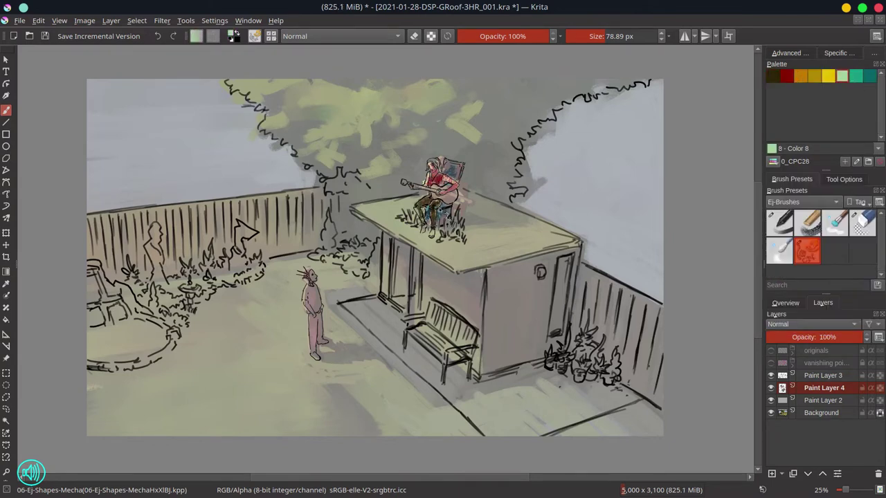
pyautogui.click(772, 76)
pyautogui.moveTo(433, 163); pyautogui.dragTo(461, 244)
# - Load the 0_CPC26 palette, paint green around the guitarist, and hide the Background layer
pyautogui.click(800, 76)
pyautogui.click(795, 161)
pyautogui.click(809, 212)
pyautogui.click(828, 76)
pyautogui.moveTo(400, 213); pyautogui.dragTo(456, 231)
pyautogui.click(790, 52)
pyautogui.click(771, 413)
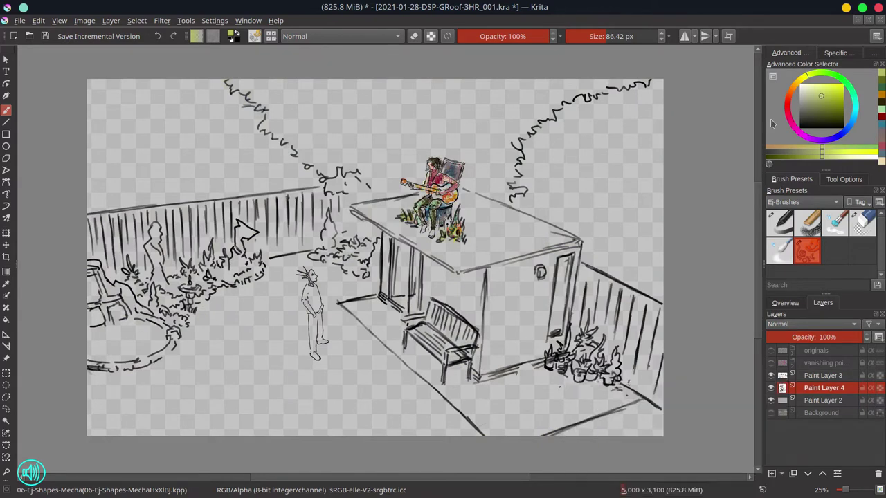
# - Load palette 0_CPC27 and shade the curved path, bench, fence, flag and planter grey
pyautogui.click(839, 52)
pyautogui.click(795, 161)
pyautogui.click(781, 207)
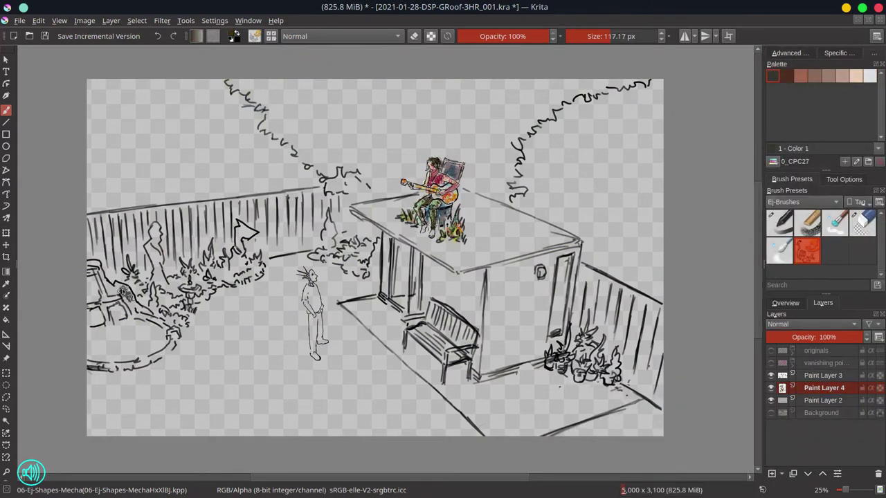
pyautogui.moveTo(118, 291); pyautogui.dragTo(173, 339)
pyautogui.moveTo(88, 363); pyautogui.dragTo(179, 330)
pyautogui.moveTo(104, 280); pyautogui.dragTo(125, 298)
pyautogui.moveTo(149, 227); pyautogui.dragTo(165, 277)
pyautogui.moveTo(239, 223); pyautogui.dragTo(243, 271)
pyautogui.moveTo(192, 287); pyautogui.dragTo(195, 311)
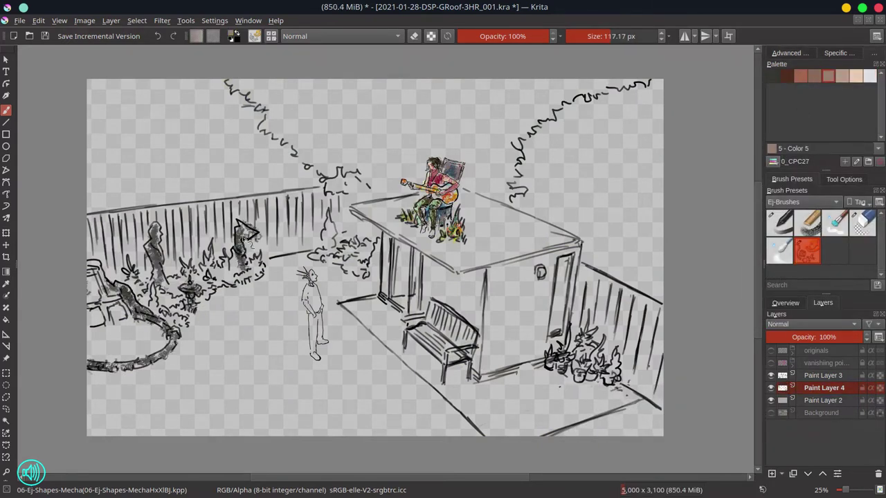
pyautogui.moveTo(90, 283); pyautogui.dragTo(125, 315)
pyautogui.moveTo(89, 260); pyautogui.dragTo(102, 303)
# - Tint the left statue, plant and bench purple and scribble grey texture over the paving
pyautogui.click(790, 52)
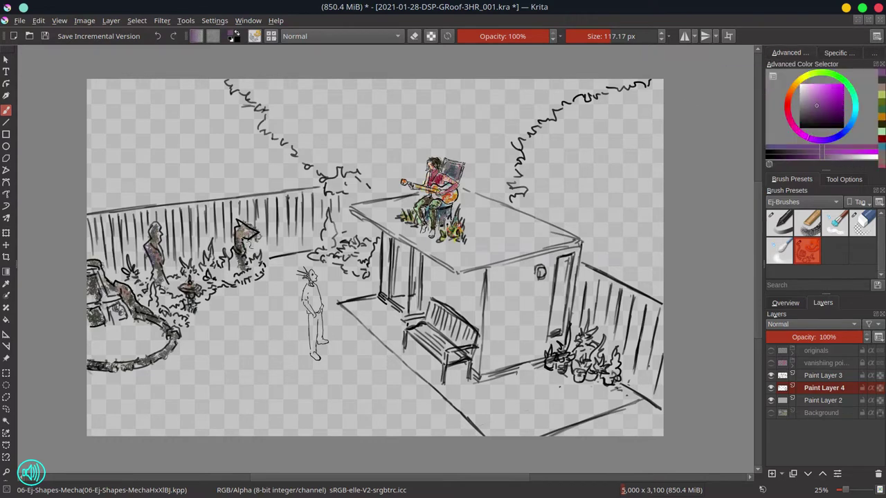
pyautogui.moveTo(239, 235); pyautogui.dragTo(189, 290)
pyautogui.keyDown('ctrl'); pyautogui.click(151, 242); pyautogui.keyUp('ctrl')
pyautogui.moveTo(104, 296)
pyautogui.mouseDown()
pyautogui.moveTo(90, 290)
pyautogui.moveTo(188, 291)
pyautogui.mouseUp()
pyautogui.keyDown('ctrl'); pyautogui.click(598, 397); pyautogui.keyUp('ctrl')
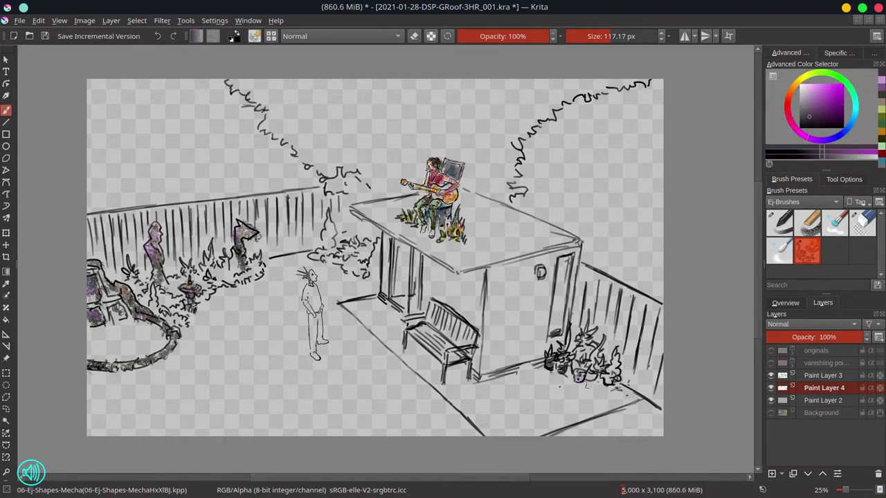
pyautogui.moveTo(346, 305)
pyautogui.mouseDown()
pyautogui.moveTo(456, 387)
pyautogui.moveTo(564, 419)
pyautogui.moveTo(415, 330)
pyautogui.mouseUp()
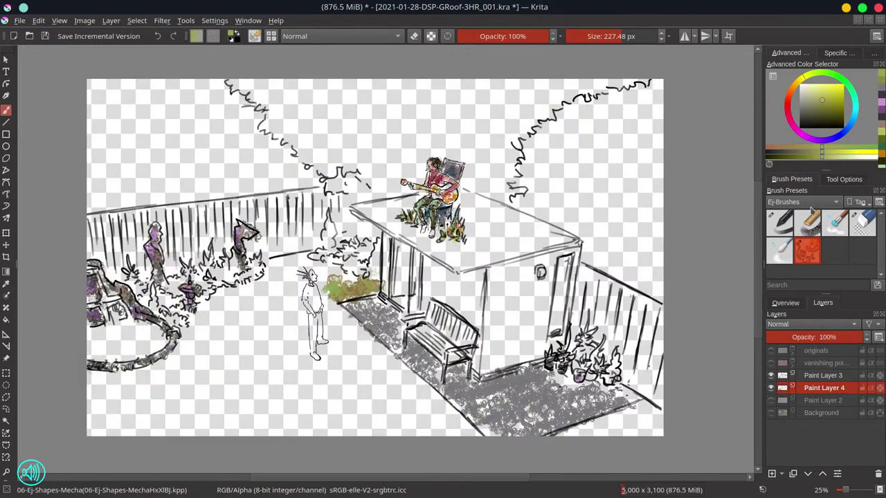
# - Load palette 0_CPC25, scribble dark brown on the shed wall, and set Color Dodge blending
pyautogui.click(878, 162)
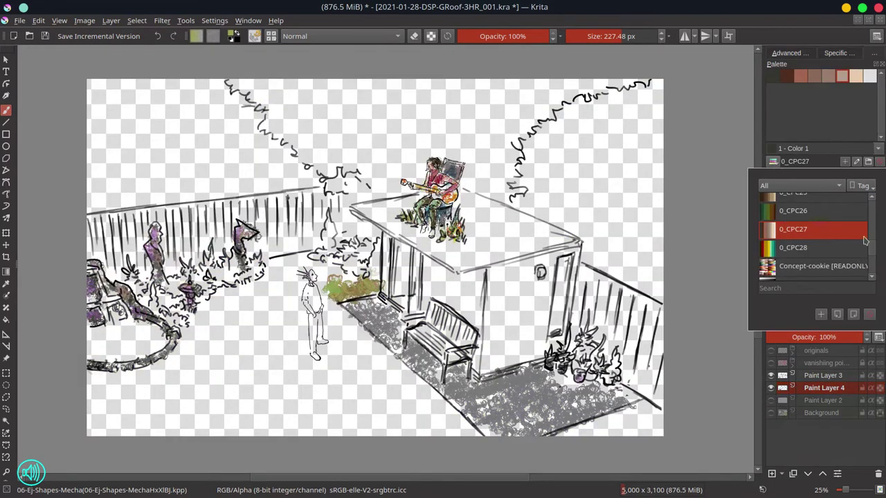
pyautogui.click(793, 198)
pyautogui.click(814, 76)
pyautogui.moveTo(381, 235)
pyautogui.mouseDown()
pyautogui.moveTo(408, 304)
pyautogui.moveTo(519, 374)
pyautogui.moveTo(463, 311)
pyautogui.moveTo(484, 332)
pyautogui.moveTo(391, 337)
pyautogui.moveTo(443, 388)
pyautogui.moveTo(485, 408)
pyautogui.mouseUp()
pyautogui.click(339, 36)
pyautogui.click(325, 103)
# - Show the background again and paint light skin tone on the red figure's head with a smaller brush
pyautogui.click(772, 413)
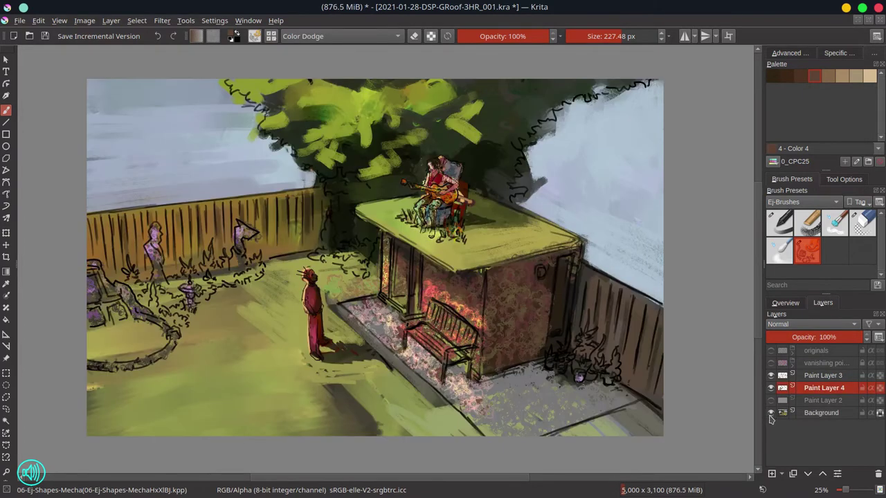
pyautogui.press('[')
pyautogui.hotkey('alt', 'shift', 'n')
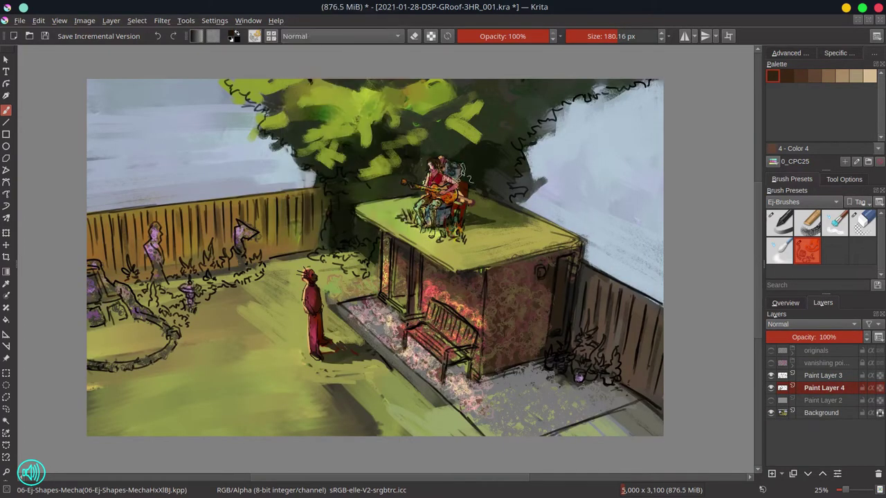
pyautogui.press('[')
pyautogui.press('[')
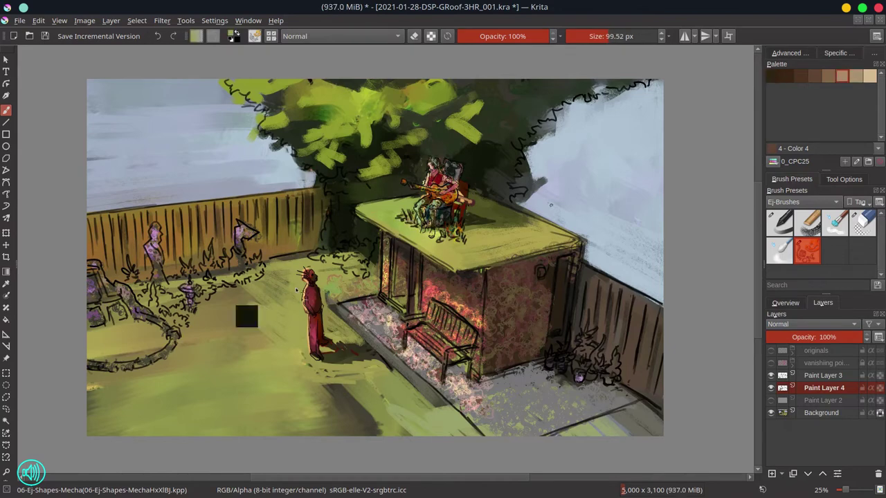
pyautogui.moveTo(308, 266); pyautogui.dragTo(305, 280)
# - Load the 0_CPC15 palette, paint green over the flower beds, and speckle pale grey across the paving
pyautogui.click(788, 161)
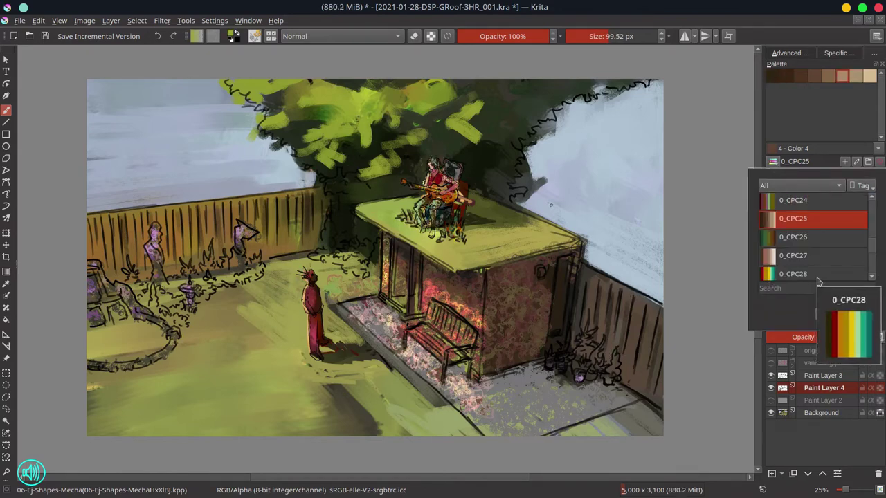
pyautogui.scroll(-3, 774, 250)
pyautogui.click(773, 250)
pyautogui.press(']')
pyautogui.moveTo(166, 320)
pyautogui.mouseDown()
pyautogui.moveTo(170, 298)
pyautogui.moveTo(231, 278)
pyautogui.mouseUp()
pyautogui.click(814, 76)
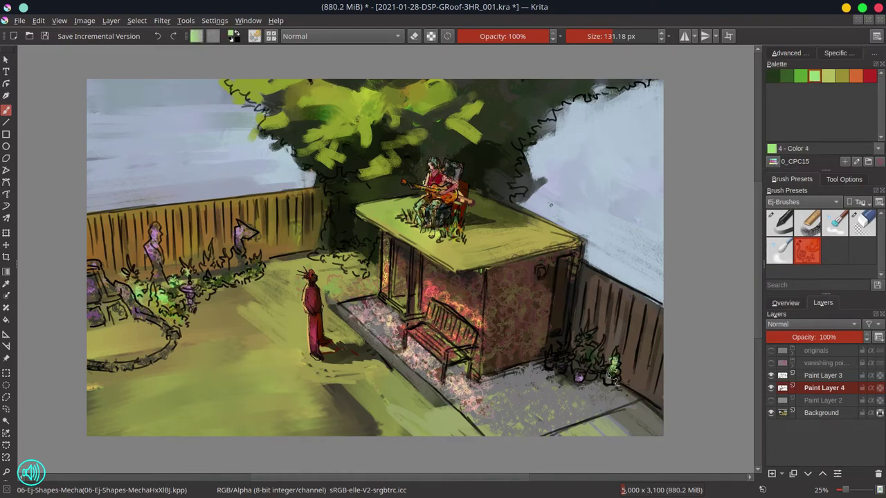
pyautogui.moveTo(595, 349); pyautogui.dragTo(561, 369)
pyautogui.keyDown('ctrl'); pyautogui.click(605, 198); pyautogui.keyUp('ctrl')
pyautogui.moveTo(484, 415); pyautogui.dragTo(623, 391)
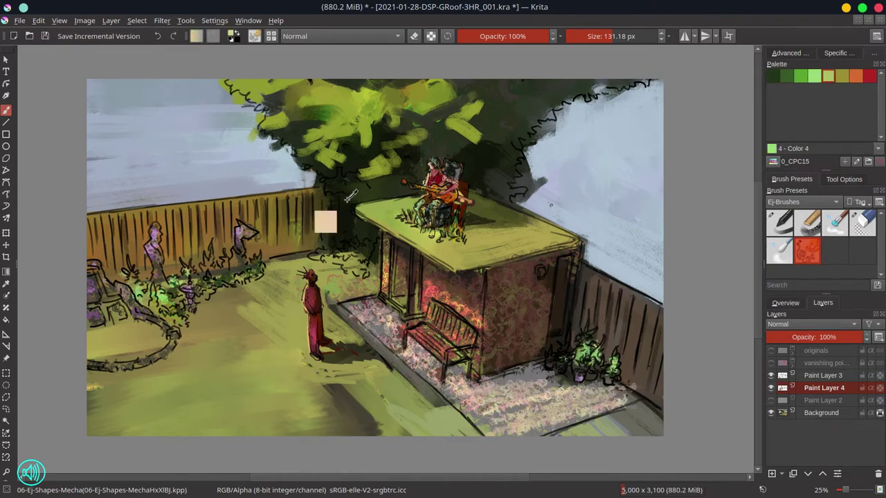
# - Brush a warm orange Color Dodge glow across the fences, then return blending to Normal
pyautogui.click(339, 36)
pyautogui.click(325, 34)
pyautogui.press(']')
pyautogui.press(']')
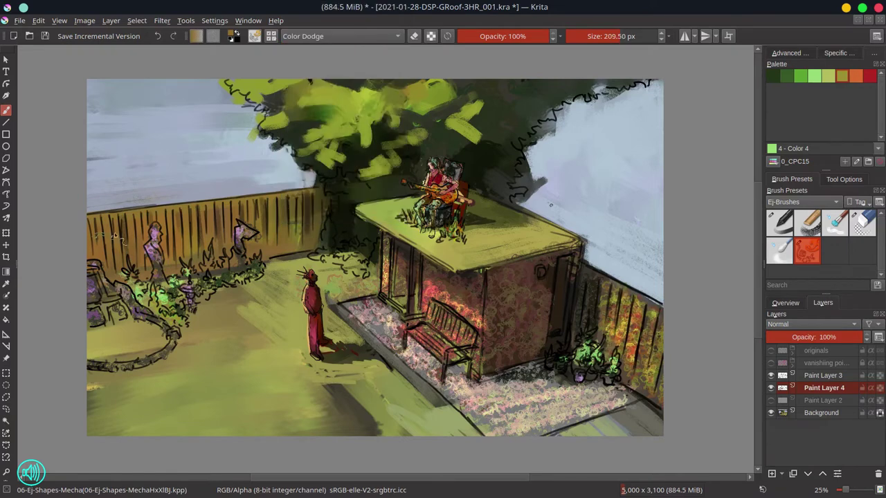
pyautogui.moveTo(114, 233); pyautogui.dragTo(225, 230)
pyautogui.scroll(-5, 374, 378)
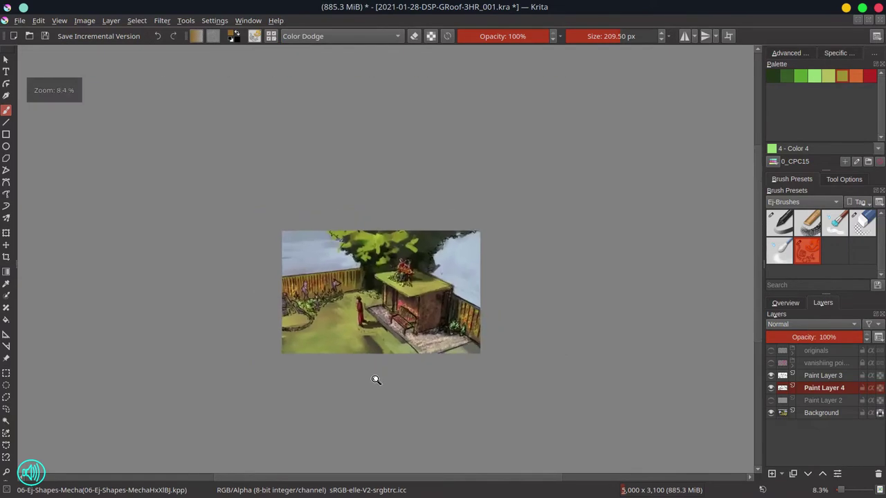
pyautogui.scroll(5, 373, 377)
pyautogui.click(350, 36)
pyautogui.click(294, 75)
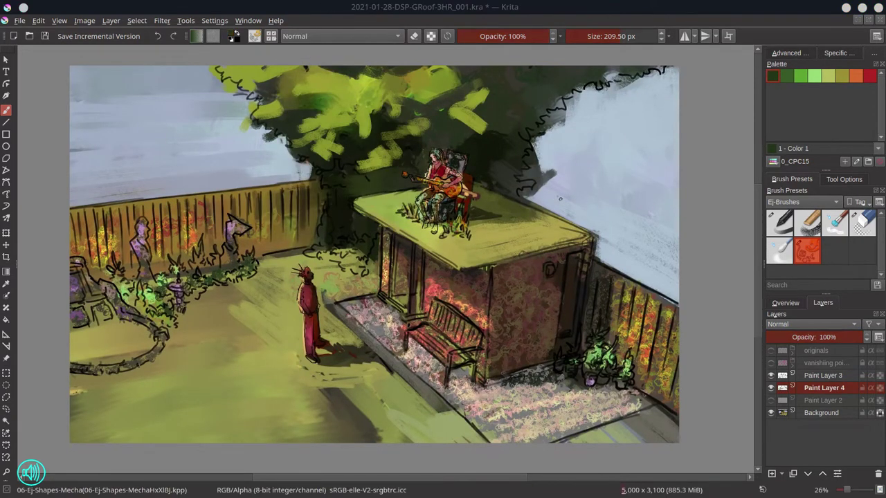
# - Paint green foliage over the left bushes and the plants at the right
pyautogui.moveTo(205, 260)
pyautogui.mouseDown()
pyautogui.moveTo(166, 297)
pyautogui.moveTo(176, 273)
pyautogui.moveTo(360, 256)
pyautogui.moveTo(121, 269)
pyautogui.moveTo(231, 263)
pyautogui.mouseUp()
pyautogui.keyDown('ctrl'); pyautogui.click(346, 249); pyautogui.keyUp('ctrl')
pyautogui.moveTo(557, 361)
pyautogui.mouseDown()
pyautogui.moveTo(594, 330)
pyautogui.moveTo(675, 292)
pyautogui.mouseUp()
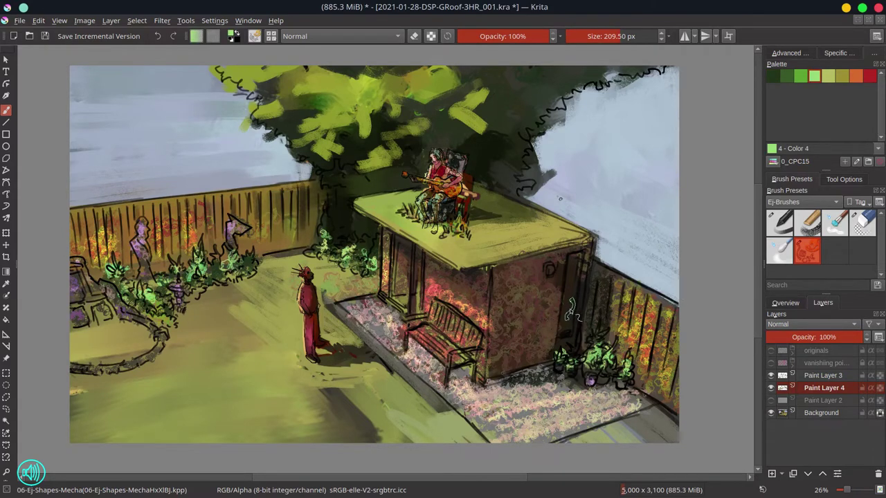
pyautogui.moveTo(569, 308); pyautogui.dragTo(606, 275)
pyautogui.click(786, 77)
# - Dab red flowers on the bushes and paint purple blooms in the lower-left bed
pyautogui.moveTo(201, 283)
pyautogui.mouseDown()
pyautogui.moveTo(163, 325)
pyautogui.moveTo(177, 332)
pyautogui.mouseUp()
pyautogui.moveTo(142, 280); pyautogui.dragTo(168, 317)
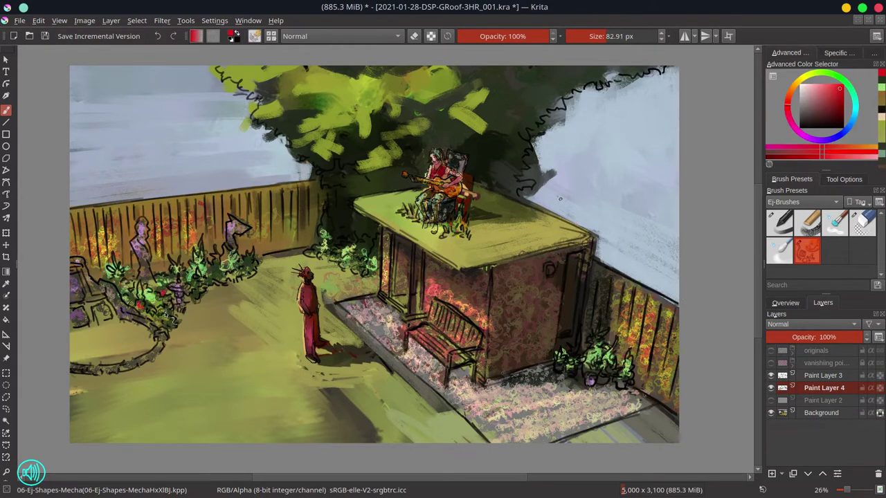
pyautogui.click(625, 375)
pyautogui.moveTo(848, 103); pyautogui.dragTo(846, 114)
pyautogui.press(']')
pyautogui.press(']')
pyautogui.press(']')
pyautogui.moveTo(76, 325); pyautogui.dragTo(155, 363)
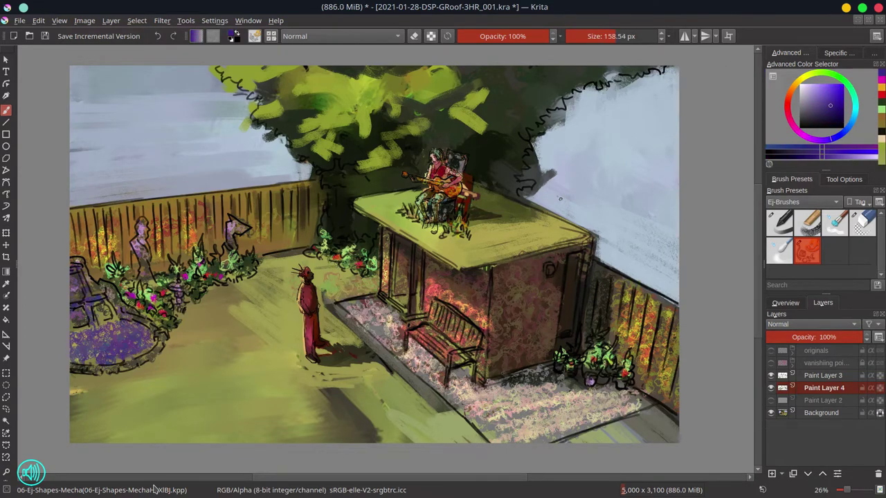
# - Switch blending to Color Dodge and back to Normal, then save the painting
pyautogui.click(339, 36)
pyautogui.click(302, 26)
pyautogui.press('[')
pyautogui.press('[')
pyautogui.press('[')
pyautogui.press('[')
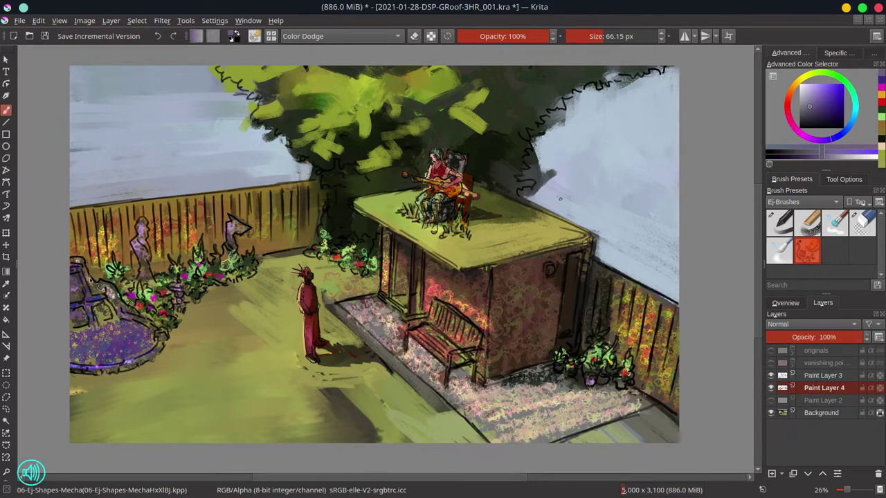
pyautogui.click(339, 36)
pyautogui.click(326, 74)
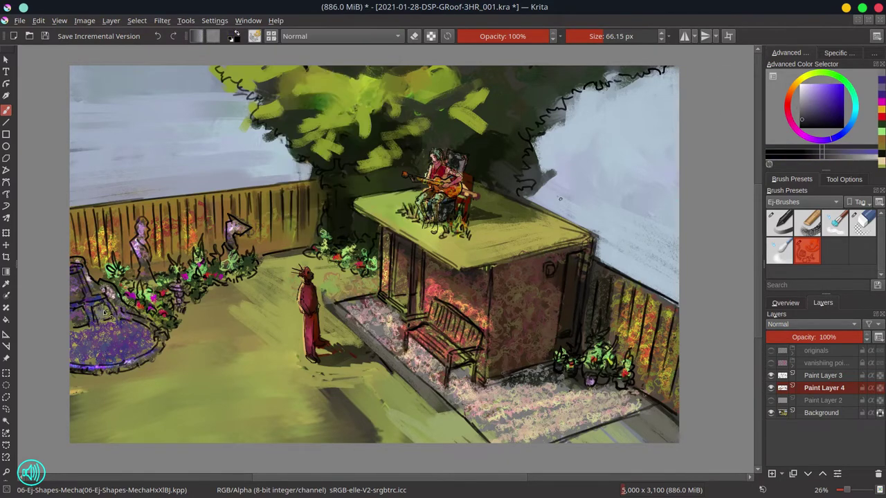
pyautogui.hotkey('ctrl', 's')
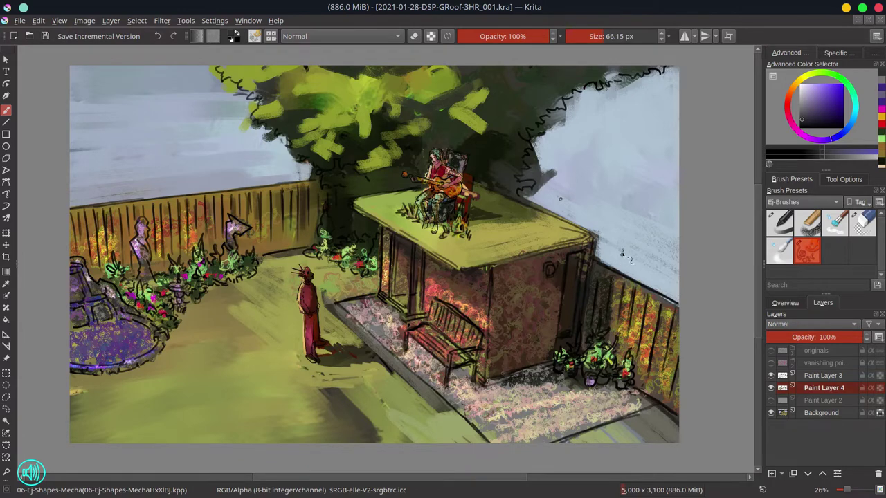
# - Using the 0_CPC16 palette, paint the standing figure in green, cream and dark blue
pyautogui.click(873, 53)
pyautogui.click(794, 161)
pyautogui.click(824, 246)
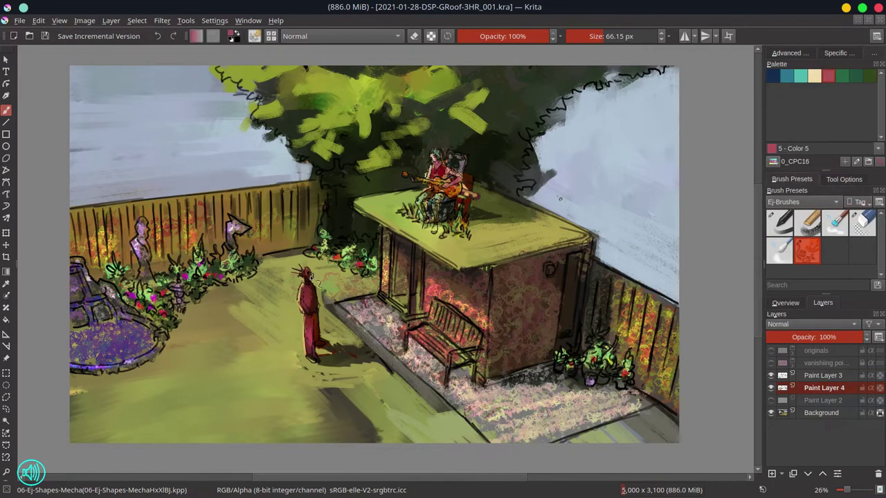
pyautogui.moveTo(306, 274)
pyautogui.mouseDown()
pyautogui.moveTo(310, 349)
pyautogui.moveTo(320, 348)
pyautogui.mouseUp()
pyautogui.click(870, 76)
pyautogui.click(814, 76)
pyautogui.click(772, 76)
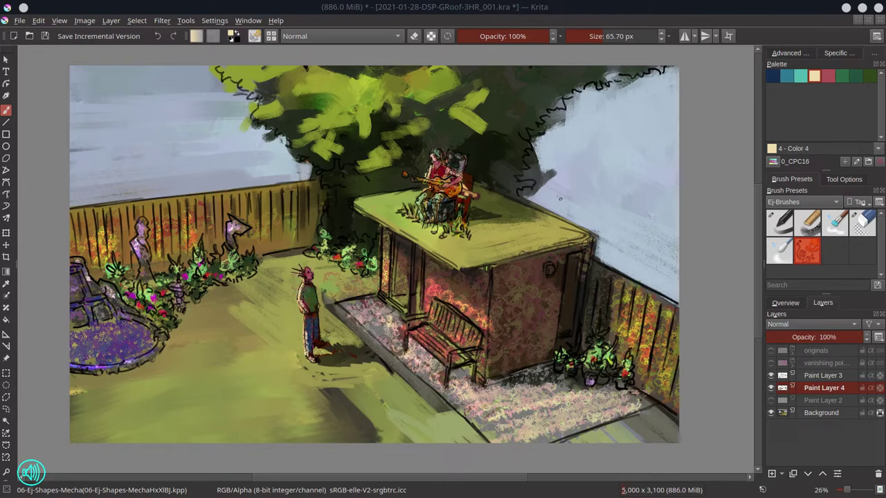
pyautogui.moveTo(409, 419); pyautogui.dragTo(411, 356)
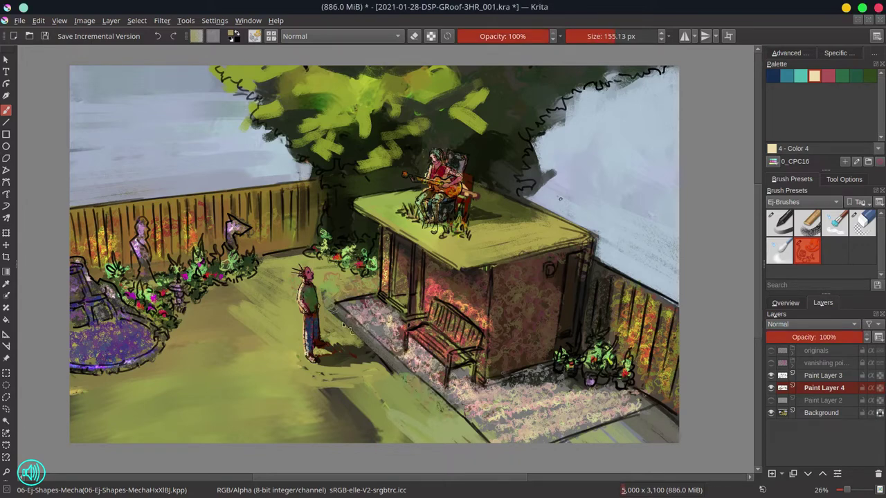
# - Shade the shed's front wall and door with dark and greyish purple
pyautogui.keyDown('ctrl'); pyautogui.click(484, 396); pyautogui.keyUp('ctrl')
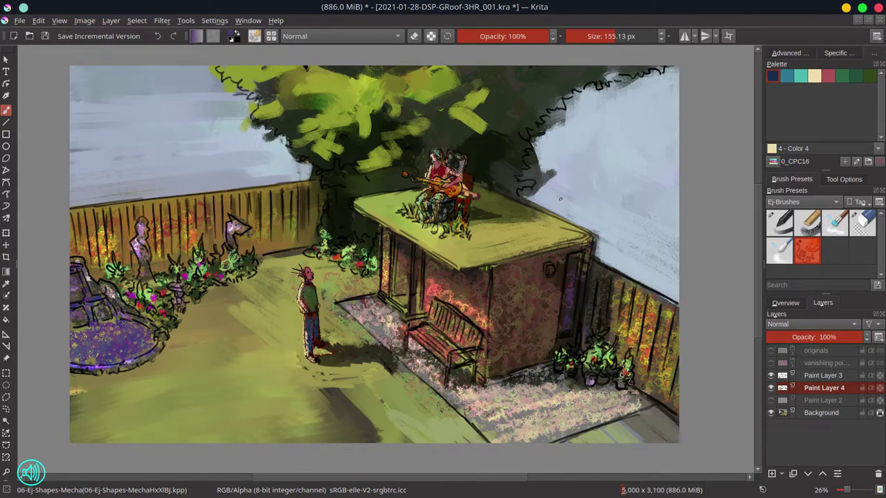
pyautogui.keyDown('ctrl'); pyautogui.click(379, 247); pyautogui.keyUp('ctrl')
pyautogui.moveTo(546, 289); pyautogui.dragTo(547, 342)
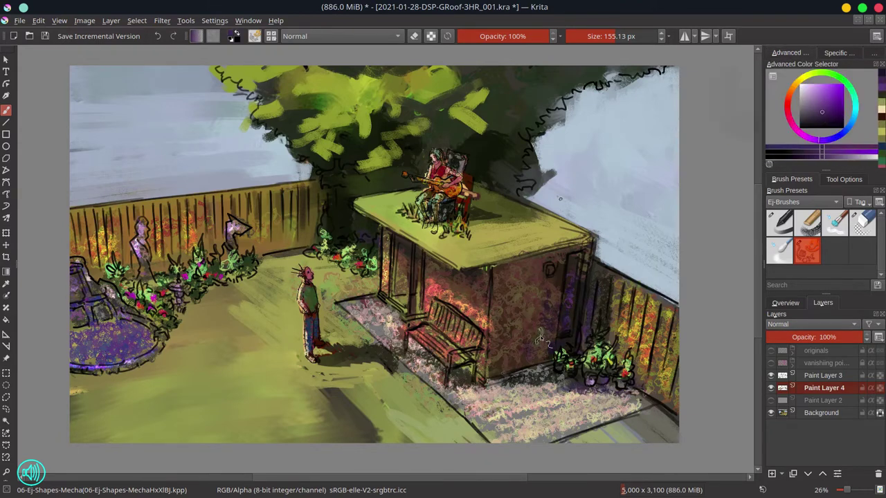
pyautogui.moveTo(563, 268); pyautogui.dragTo(562, 290)
pyautogui.press(']')
pyautogui.keyDown('ctrl'); pyautogui.click(513, 304); pyautogui.keyUp('ctrl')
pyautogui.moveTo(513, 304); pyautogui.dragTo(423, 299)
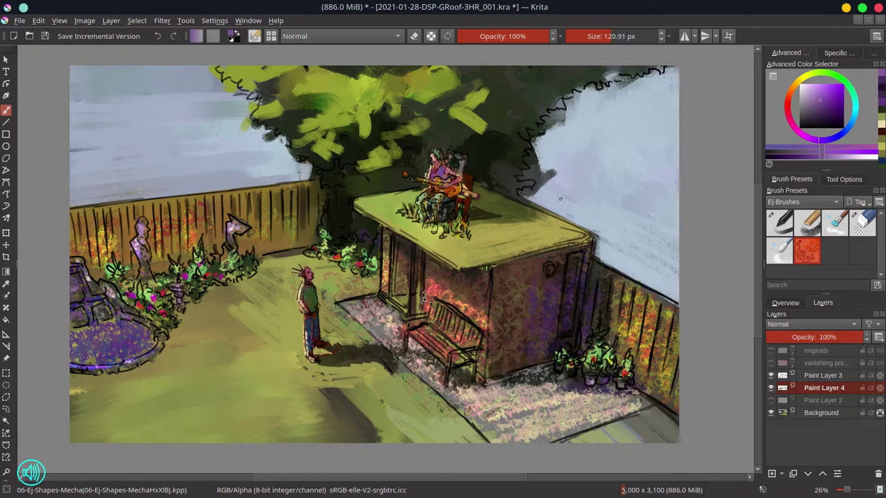
# - Retouch the shed roof with light and darker yellow-green strokes, then save
pyautogui.keyDown('ctrl'); pyautogui.click(471, 201); pyautogui.keyUp('ctrl')
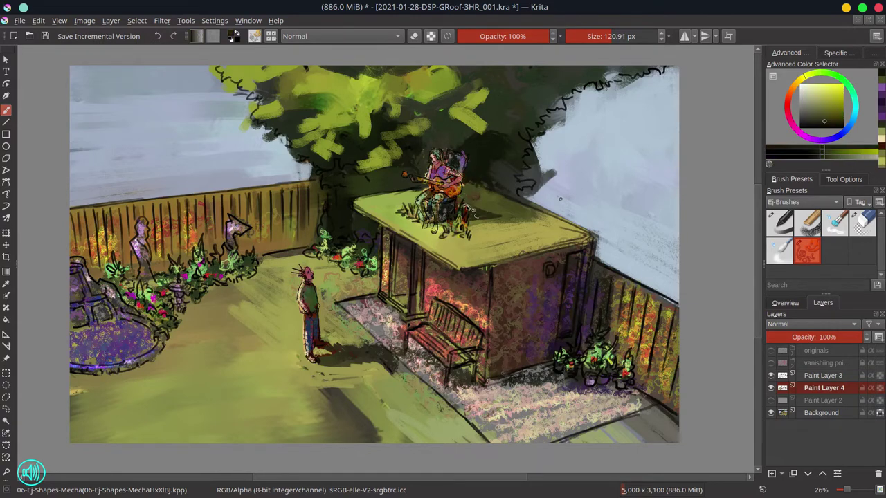
pyautogui.moveTo(492, 208); pyautogui.dragTo(533, 213)
pyautogui.keyDown('ctrl'); pyautogui.click(406, 195); pyautogui.keyUp('ctrl')
pyautogui.moveTo(462, 197); pyautogui.dragTo(497, 211)
pyautogui.keyDown('ctrl'); pyautogui.click(512, 220); pyautogui.keyUp('ctrl')
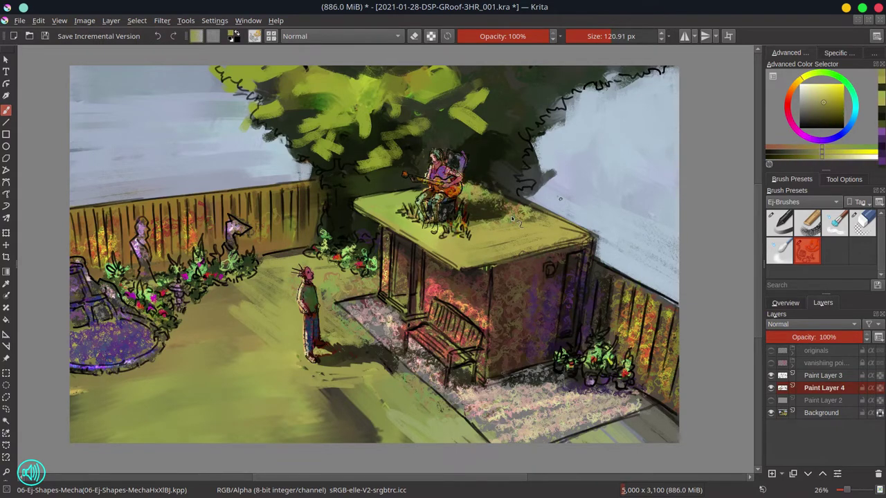
pyautogui.scroll(-3, 512, 220)
pyautogui.hotkey('ctrl', 's')
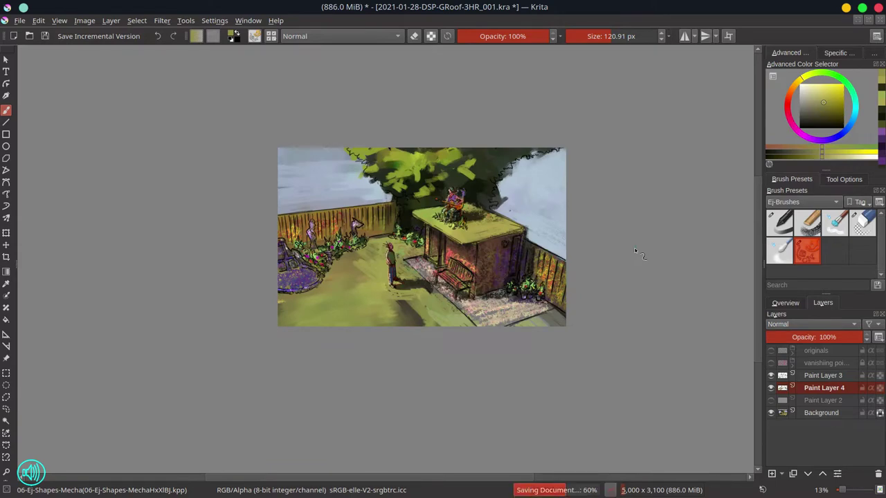
# - Paint broad light strokes over the lower-left lawn with a large brush
pyautogui.press(']')
pyautogui.press(']')
pyautogui.press(']')
pyautogui.moveTo(346, 266); pyautogui.dragTo(425, 324)
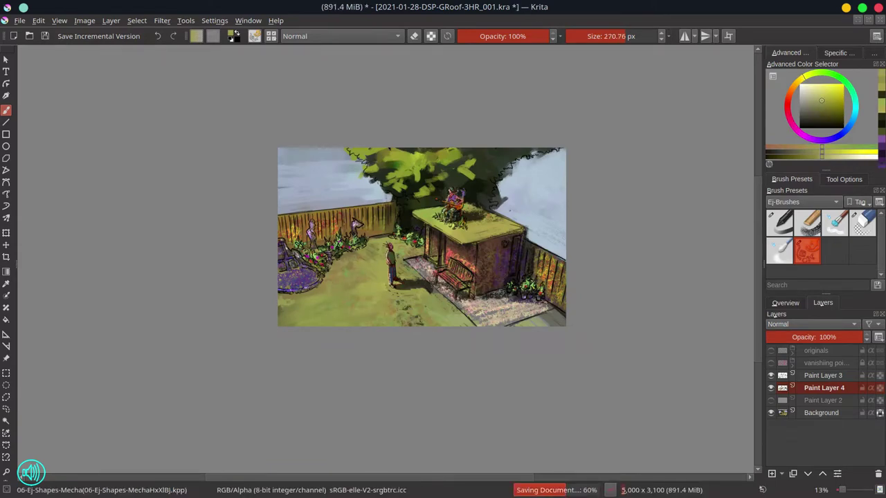
pyautogui.keyDown('ctrl'); pyautogui.click(409, 222); pyautogui.keyUp('ctrl')
pyautogui.scroll(3, 409, 221)
pyautogui.press('[')
pyautogui.press('[')
pyautogui.press('[')
pyautogui.press('[')
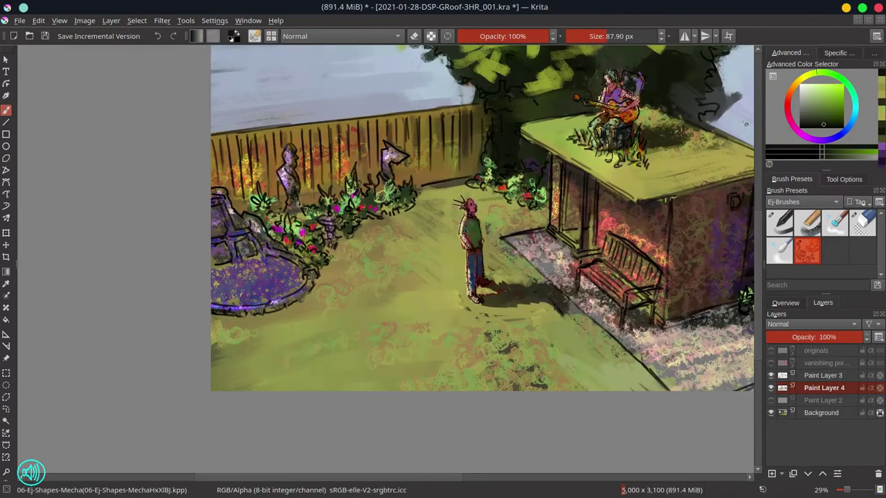
# - Sample pink and add small accents to the left flowers, then save the painting
pyautogui.keyDown('ctrl'); pyautogui.click(337, 209); pyautogui.keyUp('ctrl')
pyautogui.press('[')
pyautogui.press('[')
pyautogui.moveTo(273, 252); pyautogui.dragTo(308, 271)
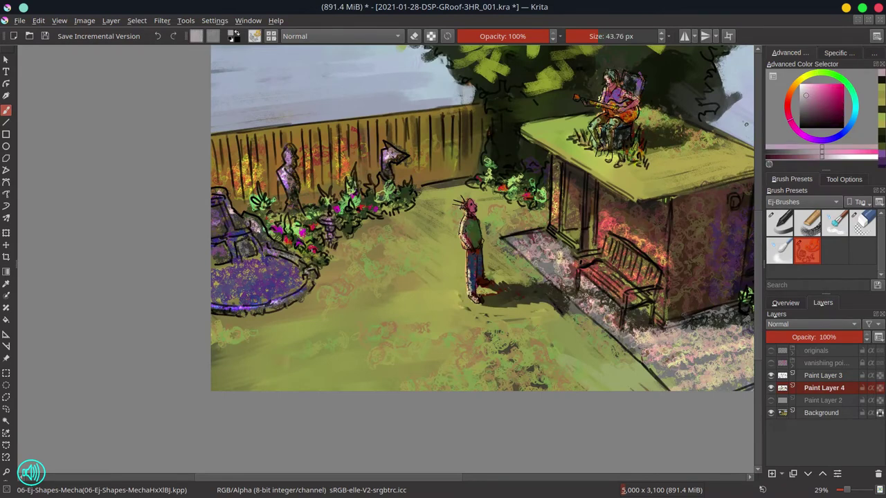
pyautogui.moveTo(263, 235); pyautogui.dragTo(216, 196)
pyautogui.scroll(-3, 234, 321)
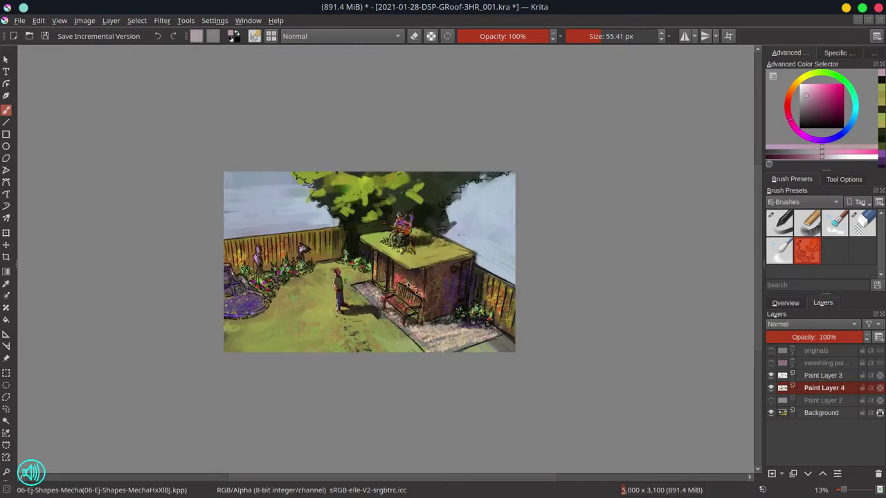
pyautogui.hotkey('ctrl', 's')
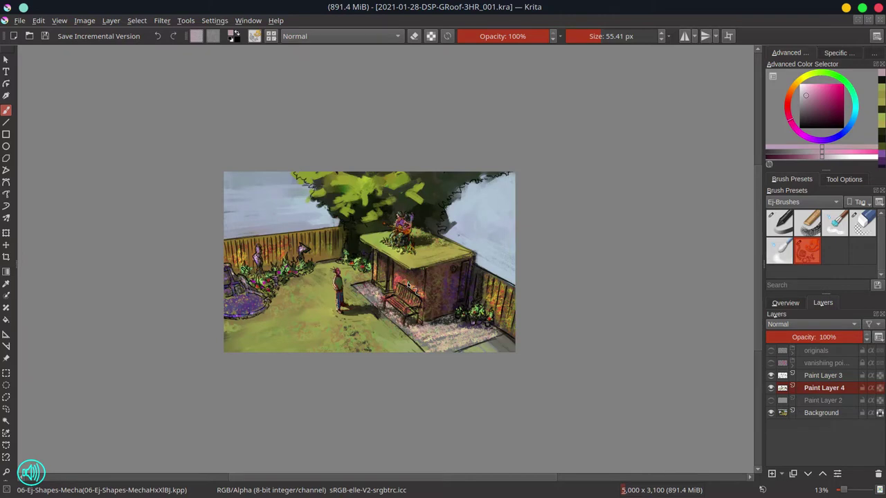
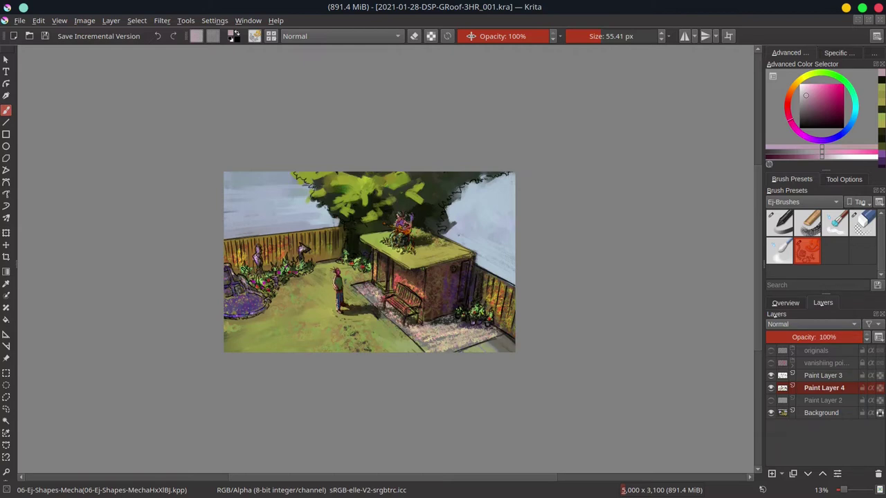
# - Pick a sky blue colour and delete the unused Paint Layer 2
pyautogui.keyDown('ctrl'); pyautogui.click(449, 227); pyautogui.keyUp('ctrl')
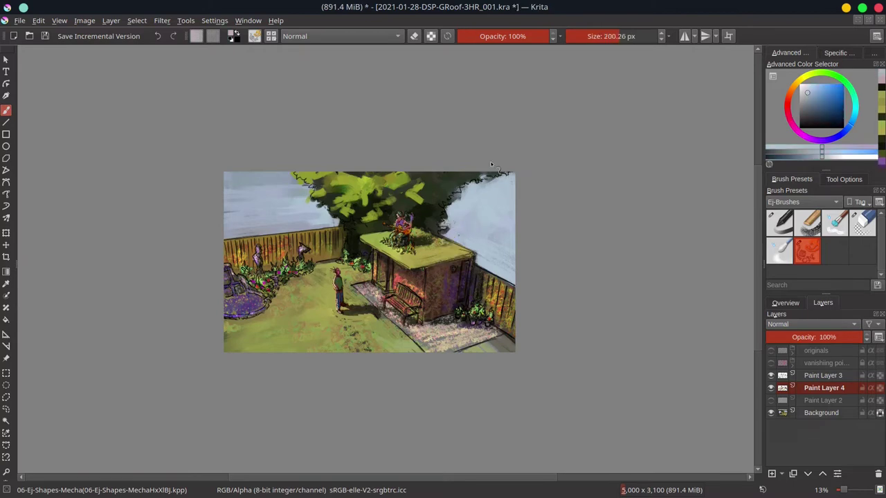
pyautogui.click(69, 36)
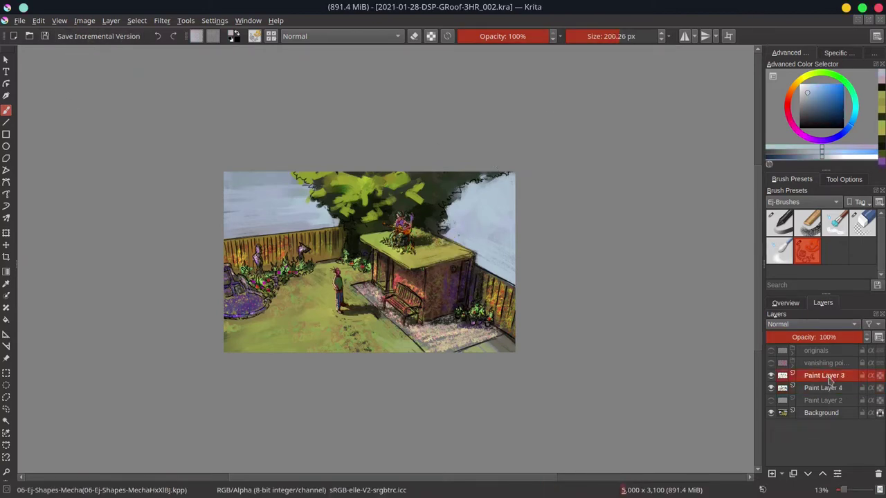
pyautogui.click(822, 400)
pyautogui.click(878, 473)
# - Merge the paint layers into Background and save as 2021-01-28-DSP-GRoof-3HR_002.kra
pyautogui.rightClick(814, 401)
pyautogui.press('Escape')
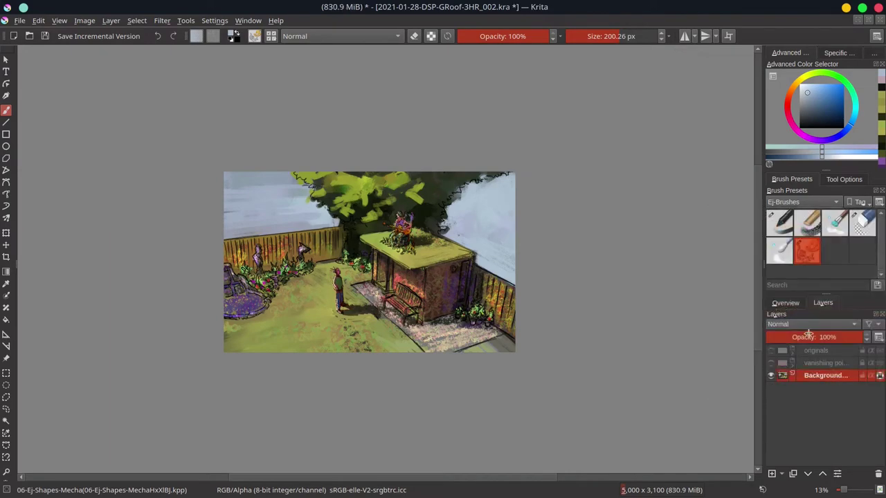
pyautogui.click(786, 302)
pyautogui.hotkey('ctrl', 's')
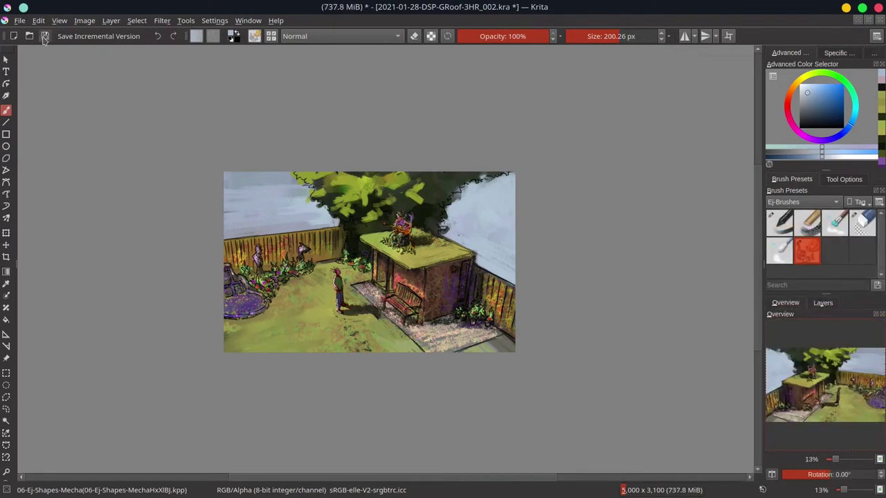
pyautogui.scroll(2, 334, 258)
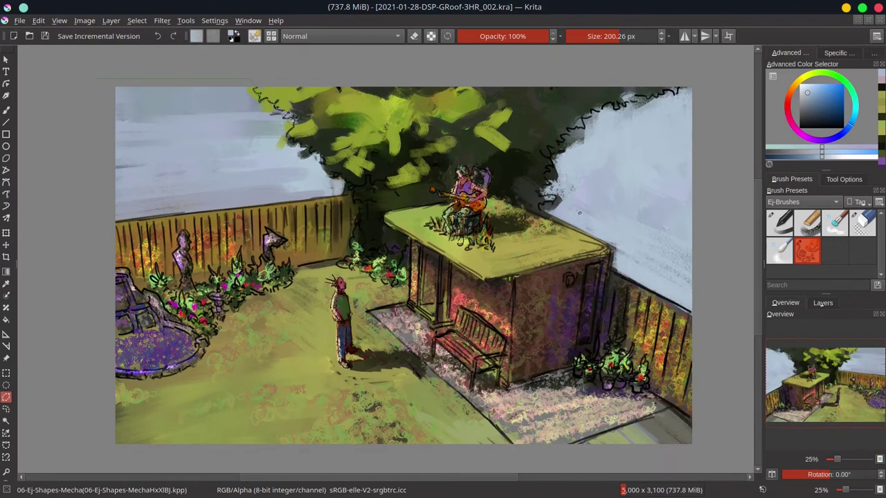
# - Lasso the sky, hide the vanishing-point grid, and fill the selection on a new layer
pyautogui.moveTo(289, 117)
pyautogui.mouseDown()
pyautogui.moveTo(308, 152)
pyautogui.moveTo(346, 189)
pyautogui.moveTo(335, 202)
pyautogui.moveTo(138, 218)
pyautogui.mouseUp()
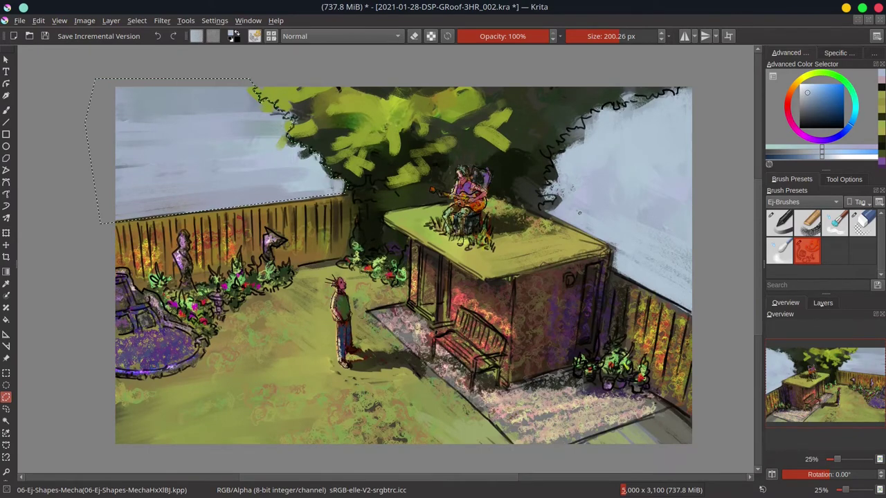
pyautogui.moveTo(600, 116)
pyautogui.mouseDown()
pyautogui.moveTo(488, 123)
pyautogui.moveTo(479, 140)
pyautogui.moveTo(453, 147)
pyautogui.moveTo(443, 207)
pyautogui.moveTo(454, 220)
pyautogui.moveTo(443, 227)
pyautogui.moveTo(473, 244)
pyautogui.moveTo(500, 278)
pyautogui.moveTo(621, 126)
pyautogui.mouseUp()
pyautogui.click(823, 303)
pyautogui.click(771, 414)
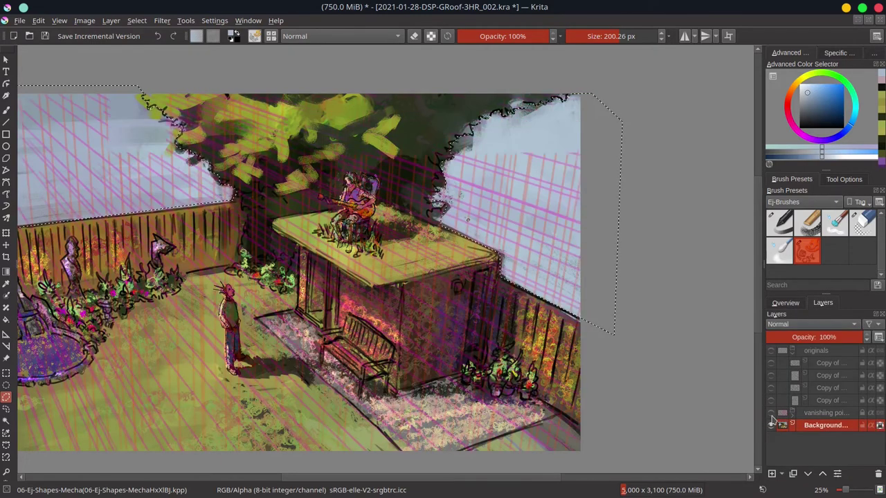
pyautogui.click(771, 414)
pyautogui.click(771, 473)
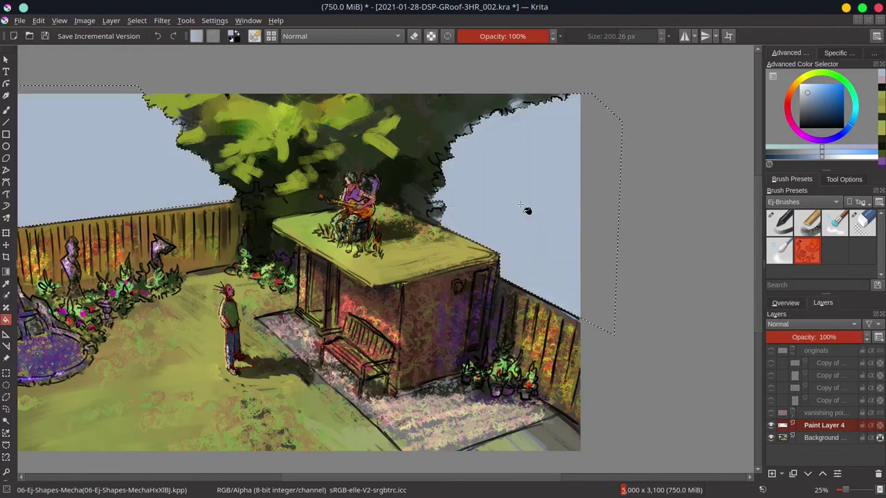
pyautogui.click(526, 210)
# - Deselect, then add a black-filled layer in Color blend mode to view in greyscale
pyautogui.click(136, 20)
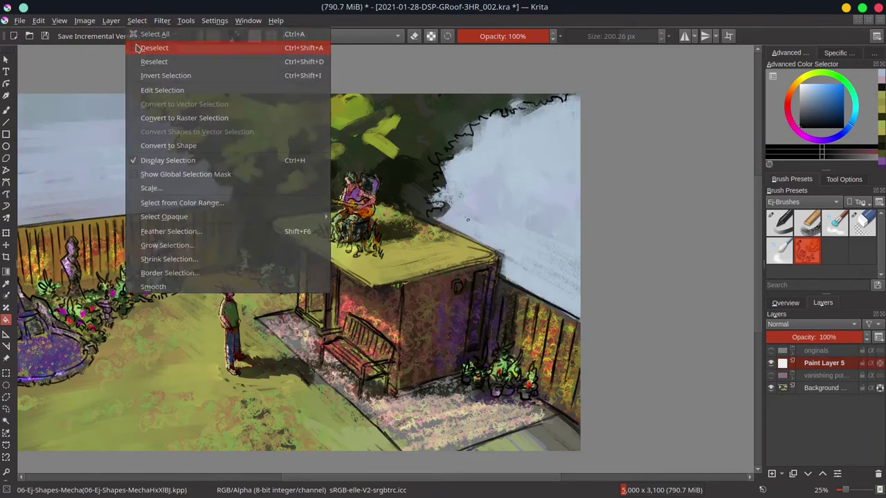
pyautogui.click(138, 47)
pyautogui.press('BackSpace')
pyautogui.hotkey('alt', 'shift', 'c')
pyautogui.scroll(-3, 717, 308)
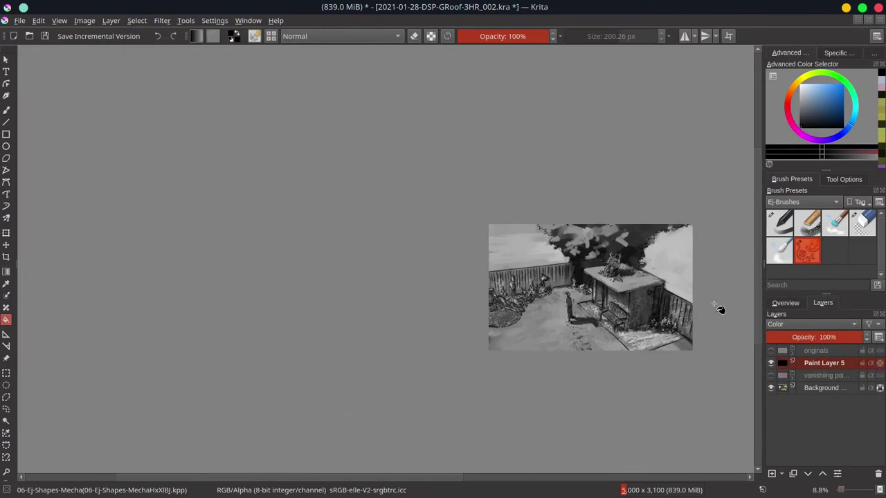
# - Add a Multiply layer above Background with a light colour and the Chalk-Grainy brush
pyautogui.click(824, 387)
pyautogui.press('Insert')
pyautogui.hotkey('alt', 'shift', 'm')
pyautogui.click(803, 104)
pyautogui.click(807, 222)
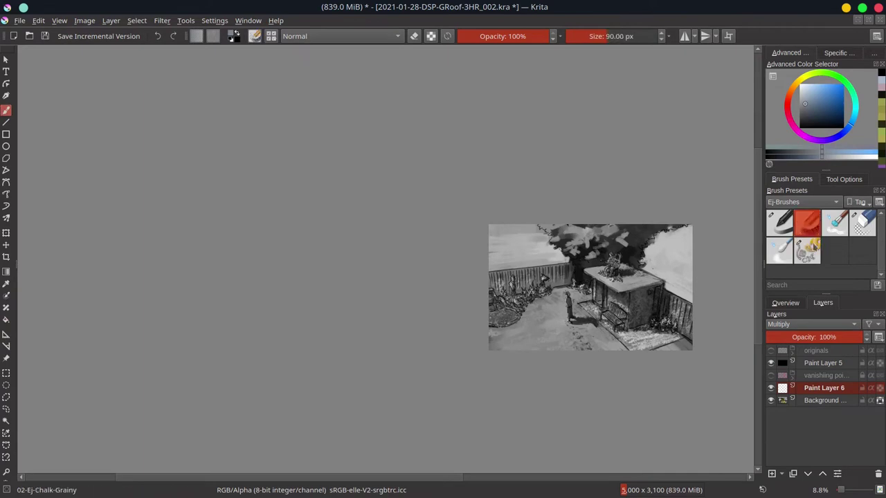
pyautogui.moveTo(540, 299); pyautogui.dragTo(536, 283)
pyautogui.scroll(2, 535, 283)
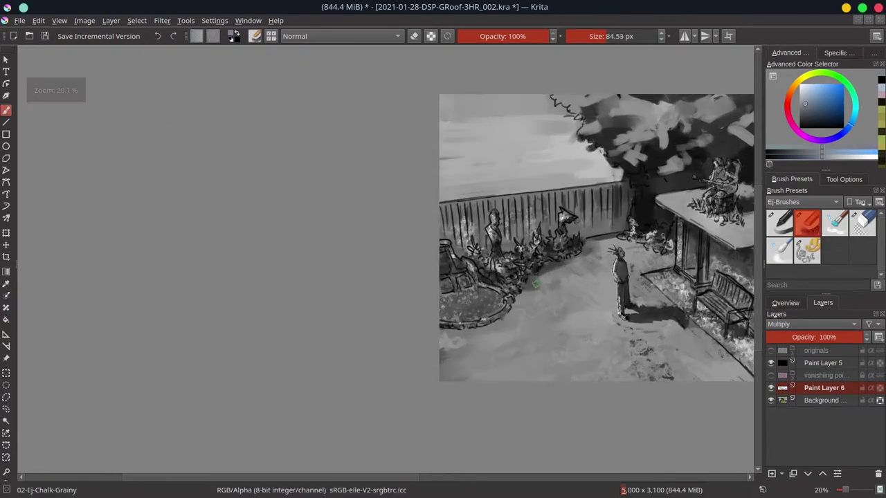
pyautogui.moveTo(628, 302); pyautogui.dragTo(434, 289)
# - Touch up values with chalk and eraser, then hide greyscale Paint Layer 5
pyautogui.press('/')
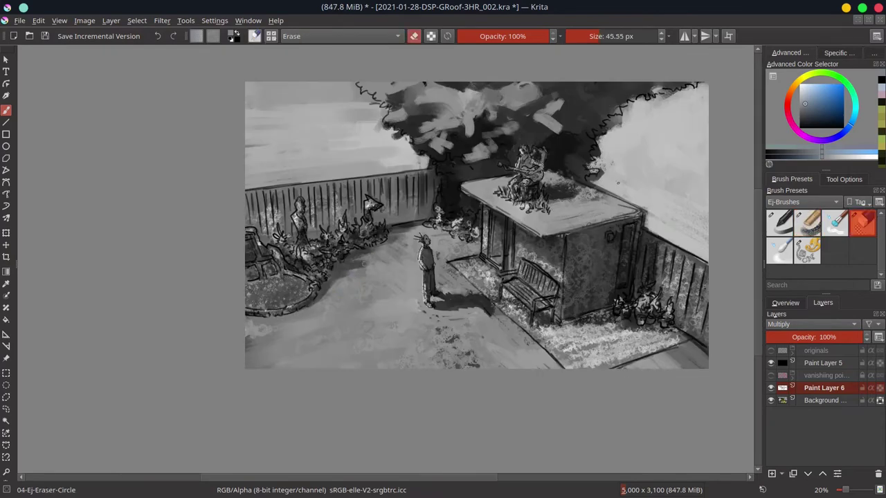
pyautogui.press('/')
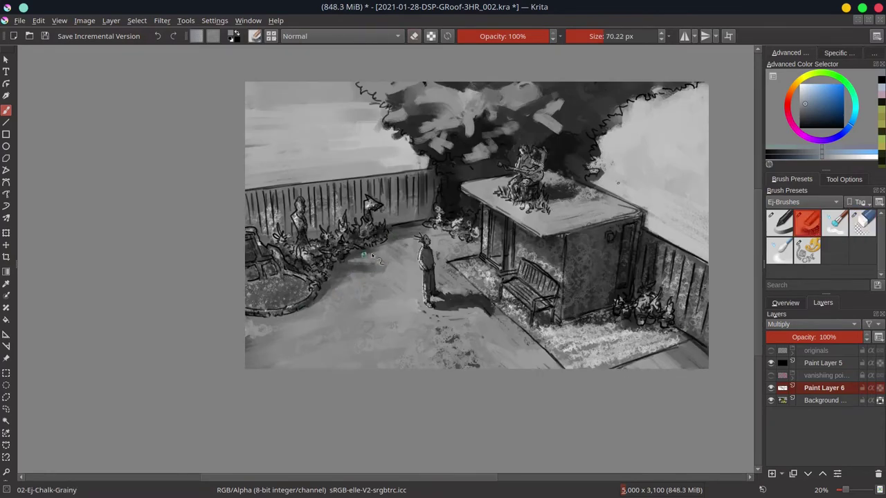
pyautogui.press('/')
pyautogui.click(771, 363)
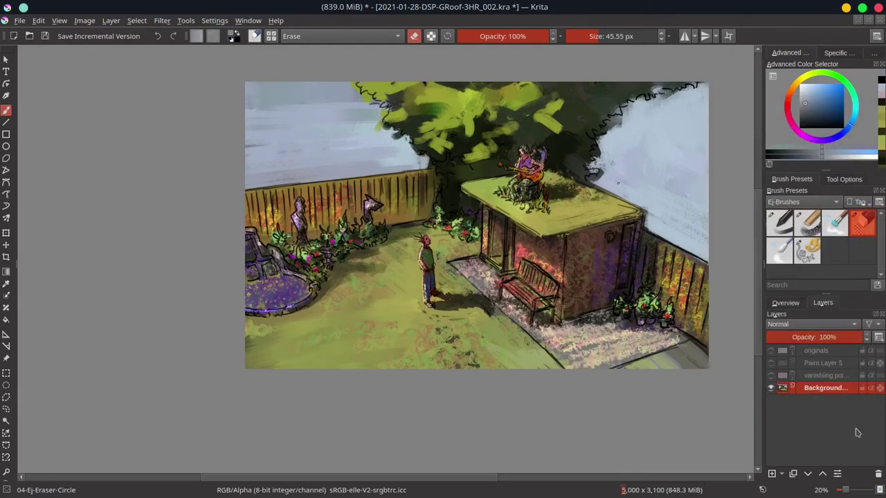
pyautogui.click(785, 302)
pyautogui.press('/')
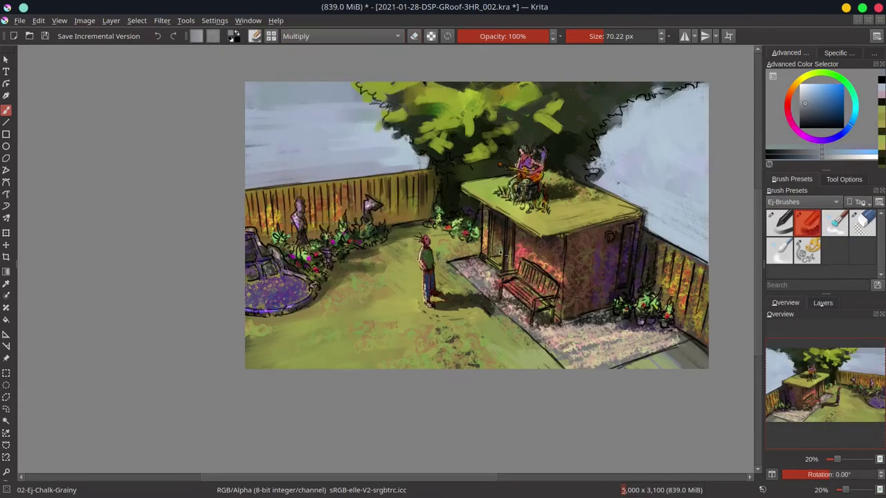
# - With Blender-Textured-Soft in Normal mode, blend the tree's left, right and top edges into the sky
pyautogui.keyDown('ctrl'); pyautogui.click(506, 229); pyautogui.keyUp('ctrl')
pyautogui.click(339, 36)
pyautogui.click(339, 67)
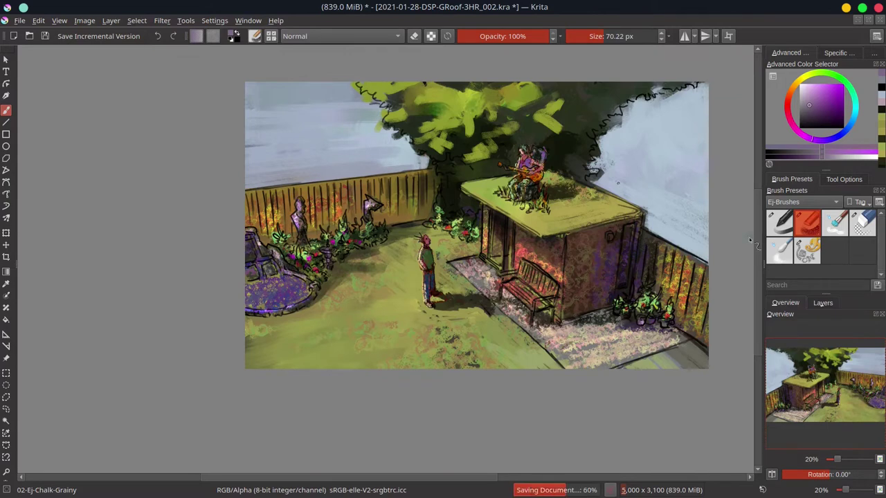
pyautogui.click(835, 222)
pyautogui.moveTo(422, 163); pyautogui.dragTo(359, 103)
pyautogui.moveTo(601, 182)
pyautogui.mouseDown()
pyautogui.moveTo(615, 123)
pyautogui.moveTo(632, 136)
pyautogui.moveTo(682, 95)
pyautogui.moveTo(604, 137)
pyautogui.moveTo(579, 163)
pyautogui.mouseUp()
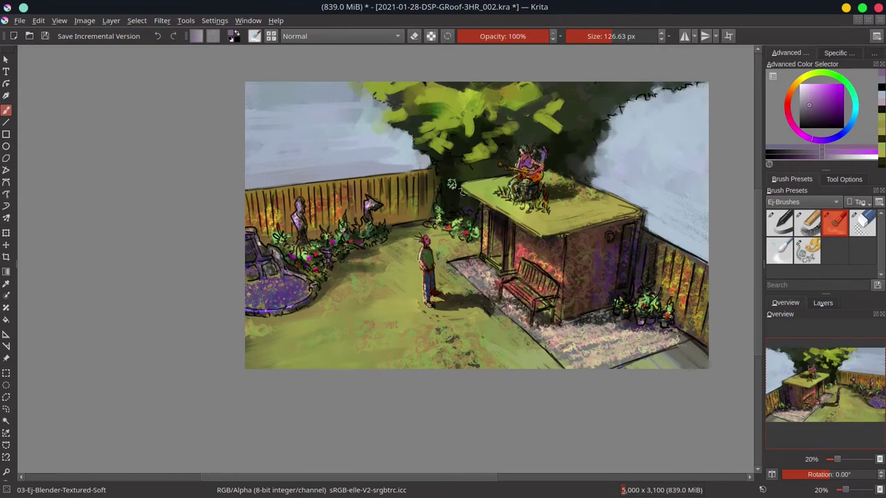
pyautogui.moveTo(622, 111); pyautogui.dragTo(702, 90)
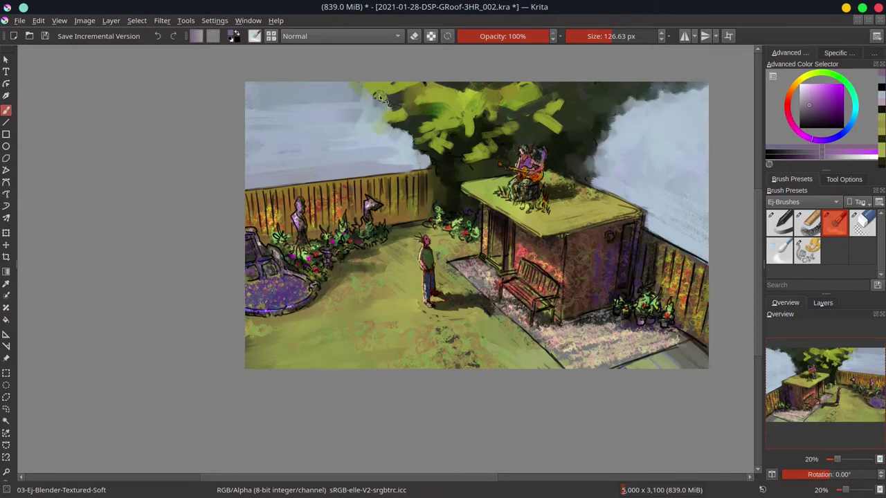
# - Smooth the textured lawn patches and the pale streaks along the bottom-right edge
pyautogui.press('[')
pyautogui.press('[')
pyautogui.press('[')
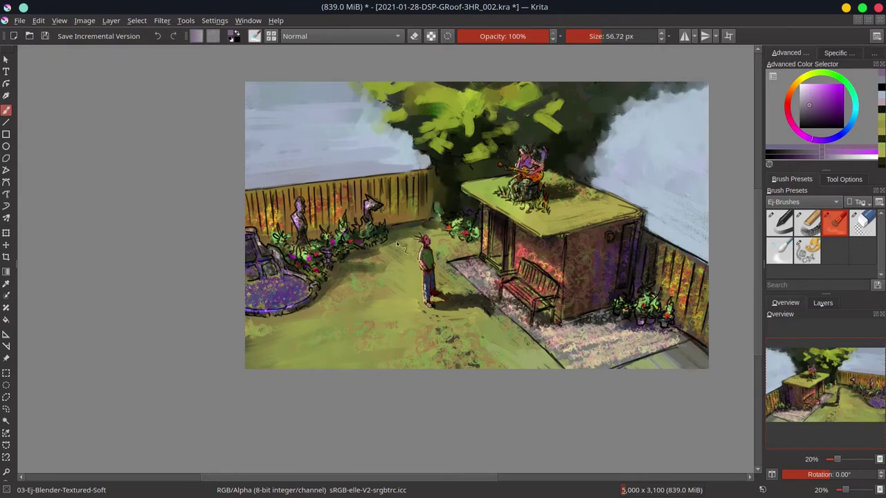
pyautogui.press(']')
pyautogui.press(']')
pyautogui.press(']')
pyautogui.press(']')
pyautogui.press(']')
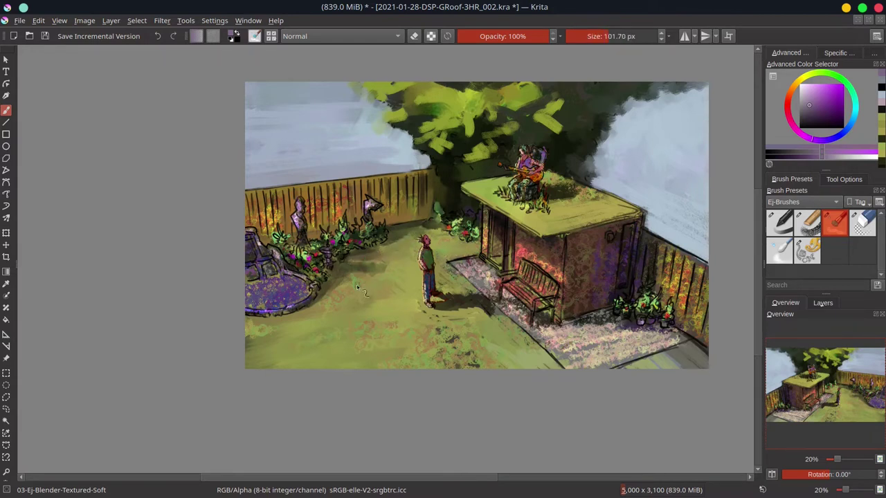
pyautogui.moveTo(331, 342)
pyautogui.mouseDown()
pyautogui.moveTo(373, 327)
pyautogui.moveTo(481, 344)
pyautogui.moveTo(520, 336)
pyautogui.mouseUp()
pyautogui.moveTo(475, 366); pyautogui.dragTo(618, 377)
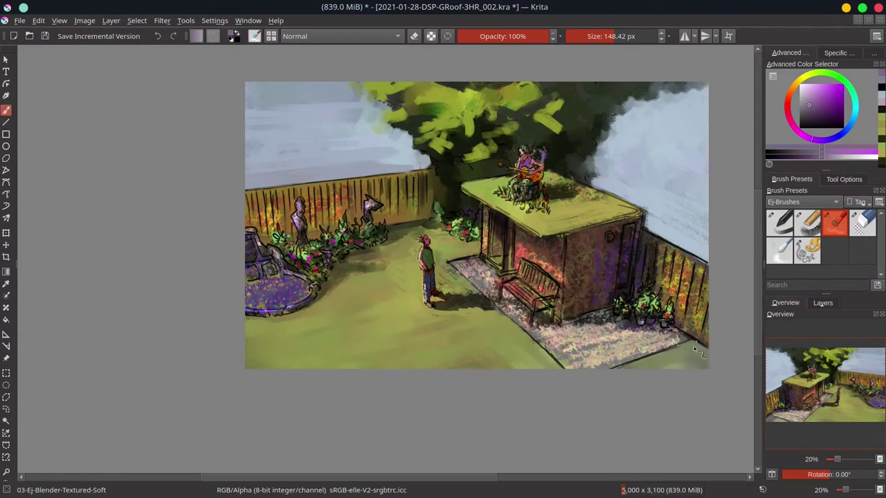
pyautogui.moveTo(695, 349); pyautogui.dragTo(616, 364)
# - Shrink the brush to about 70 px and paint lighter brown over the left fence
pyautogui.press('[')
pyautogui.press('[')
pyautogui.press('[')
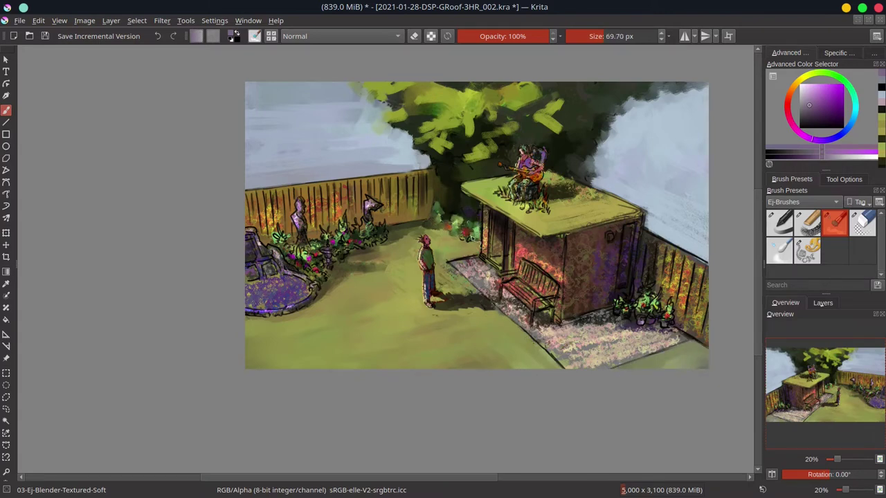
pyautogui.moveTo(410, 186)
pyautogui.mouseDown()
pyautogui.moveTo(371, 187)
pyautogui.moveTo(414, 185)
pyautogui.moveTo(377, 211)
pyautogui.moveTo(395, 185)
pyautogui.moveTo(354, 207)
pyautogui.moveTo(369, 181)
pyautogui.mouseUp()
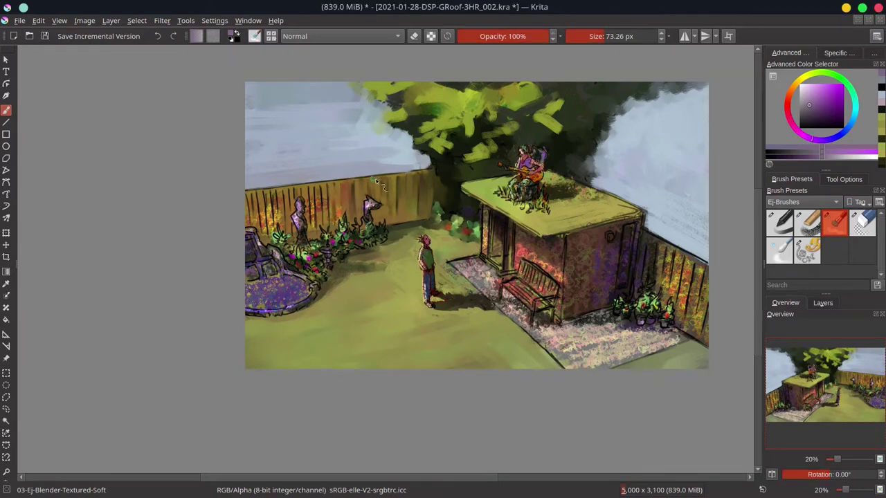
pyautogui.moveTo(313, 231)
pyautogui.mouseDown()
pyautogui.moveTo(324, 197)
pyautogui.moveTo(333, 206)
pyautogui.moveTo(340, 181)
pyautogui.mouseUp()
pyautogui.moveTo(298, 216); pyautogui.dragTo(300, 186)
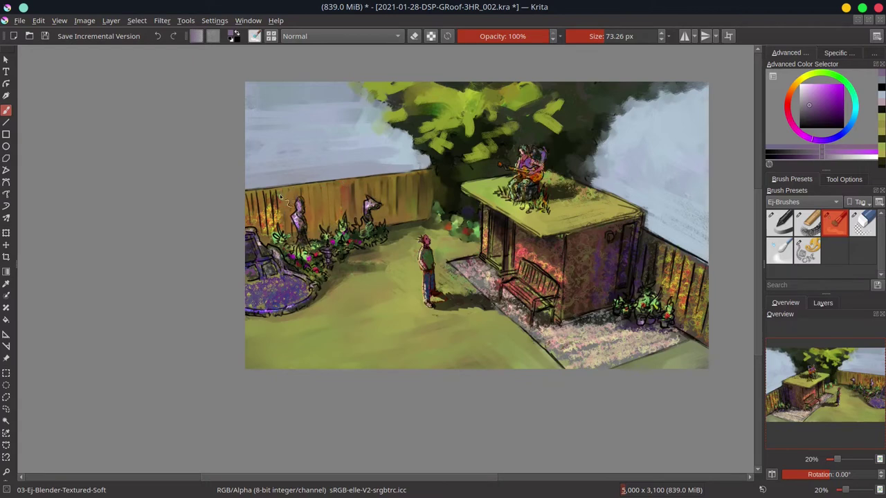
pyautogui.moveTo(271, 232); pyautogui.dragTo(273, 193)
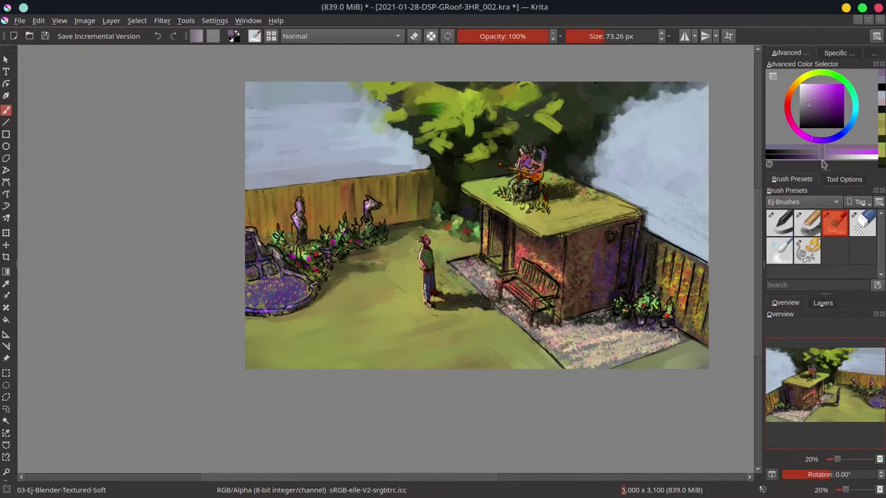
pyautogui.press('[')
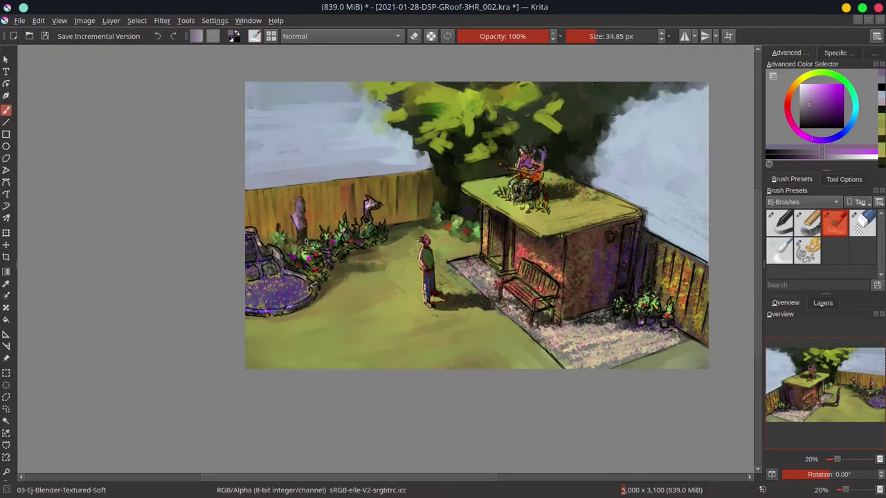
# - Highlight the statue by the fence with light peach chalk
pyautogui.press('/')
pyautogui.keyDown('ctrl'); pyautogui.click(367, 206); pyautogui.keyUp('ctrl')
pyautogui.moveTo(299, 207); pyautogui.dragTo(299, 199)
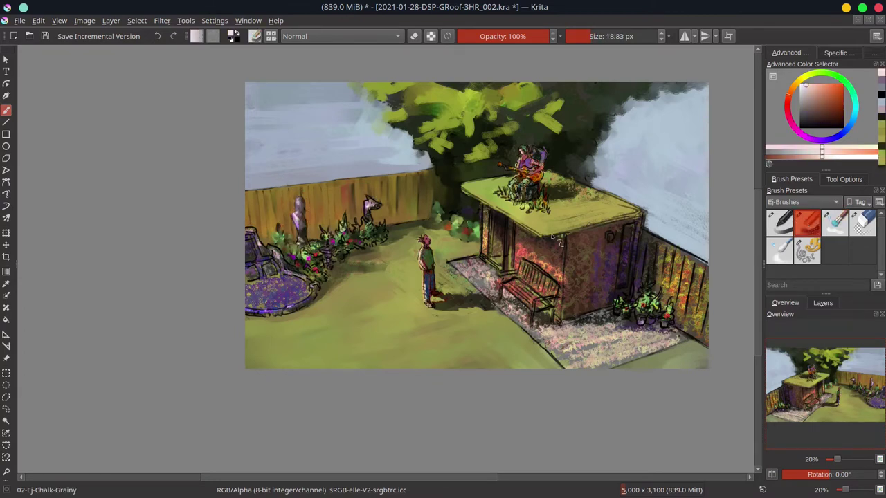
pyautogui.press('/')
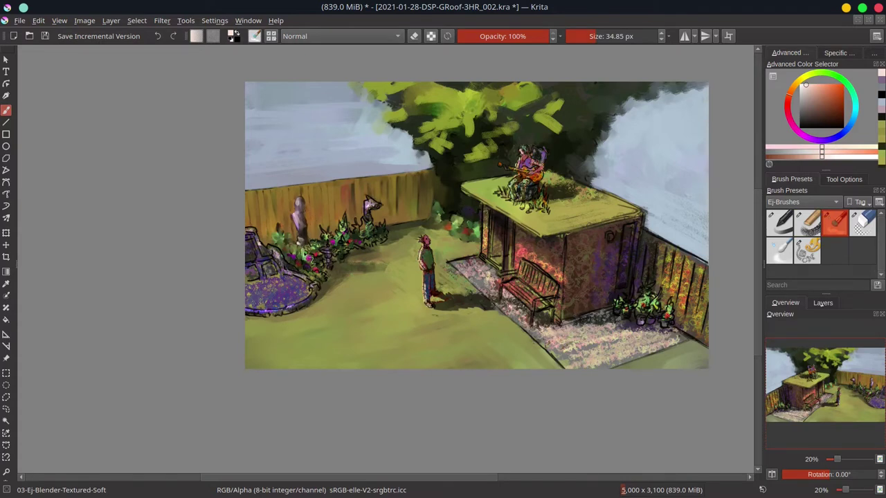
# - Touch up the flower bed with sampled pink, then load olive-yellow Chalk-Grainy for the lawn
pyautogui.moveTo(324, 276); pyautogui.dragTo(343, 267)
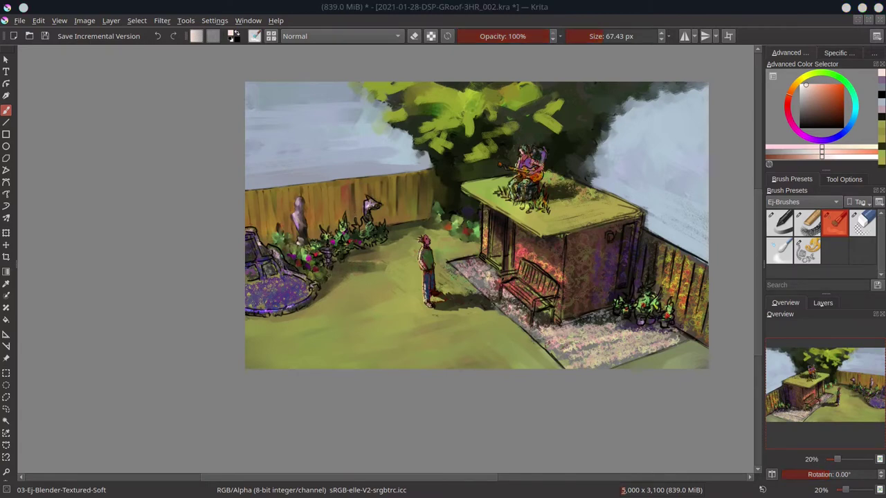
pyautogui.moveTo(320, 257); pyautogui.dragTo(317, 247)
pyautogui.keyDown('ctrl'); pyautogui.click(323, 249); pyautogui.keyUp('ctrl')
pyautogui.moveTo(323, 249); pyautogui.dragTo(325, 250)
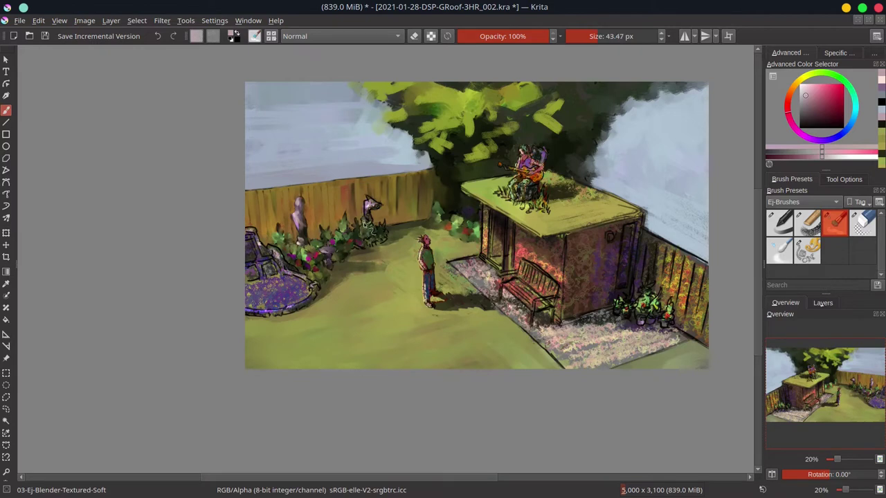
pyautogui.press('/')
pyautogui.keyDown('ctrl'); pyautogui.click(367, 236); pyautogui.keyUp('ctrl')
pyautogui.press(']')
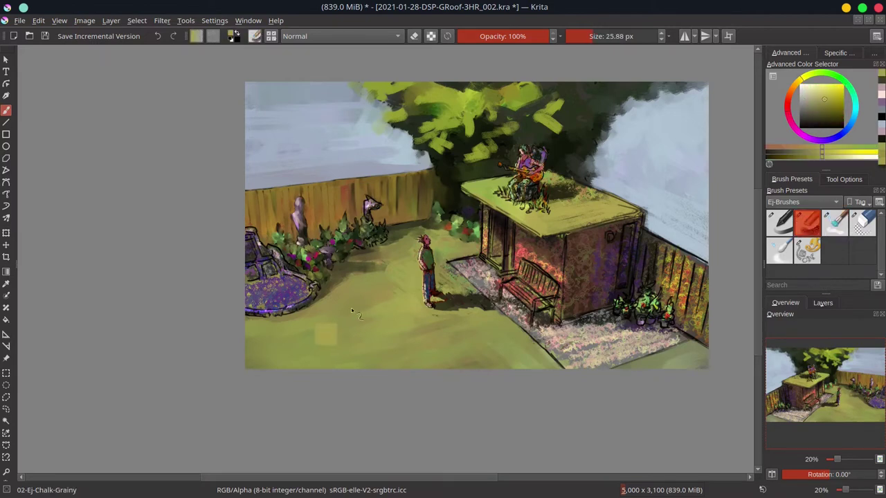
# - Sample olive-yellow, light green, duller green and dark grey colours, then save
pyautogui.keyDown('ctrl'); pyautogui.click(363, 235); pyautogui.keyUp('ctrl')
pyautogui.keyDown('ctrl'); pyautogui.click(363, 218); pyautogui.keyUp('ctrl')
pyautogui.keyDown('ctrl'); pyautogui.click(379, 202); pyautogui.keyUp('ctrl')
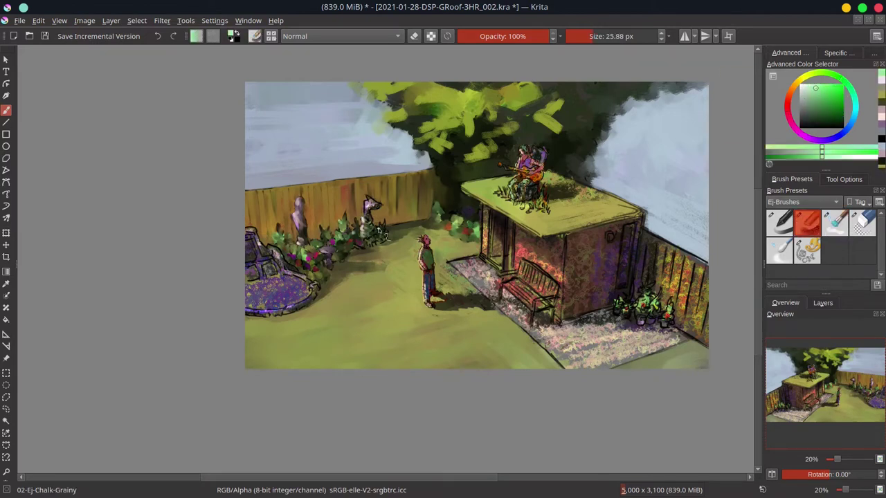
pyautogui.press('/')
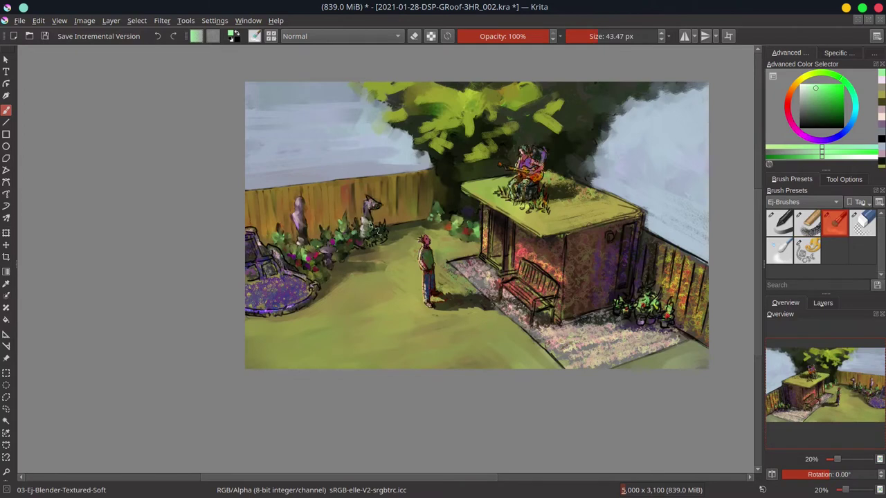
pyautogui.keyDown('ctrl'); pyautogui.click(303, 246); pyautogui.keyUp('ctrl')
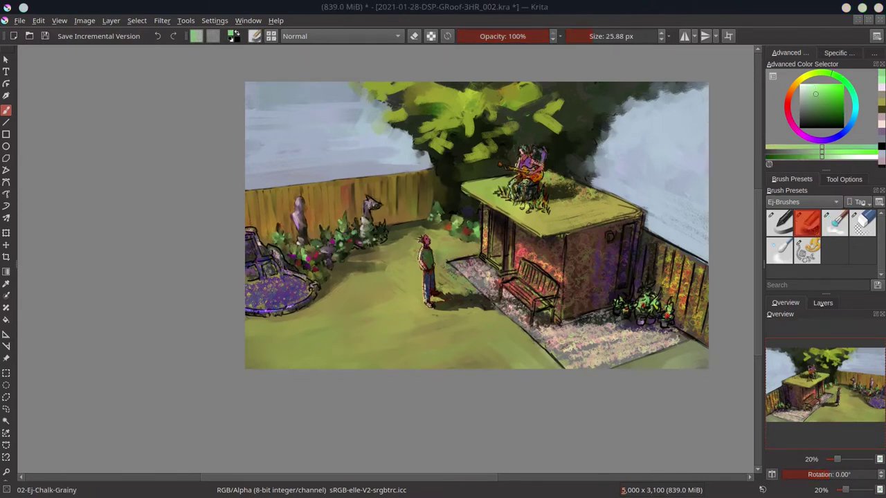
pyautogui.click(835, 235)
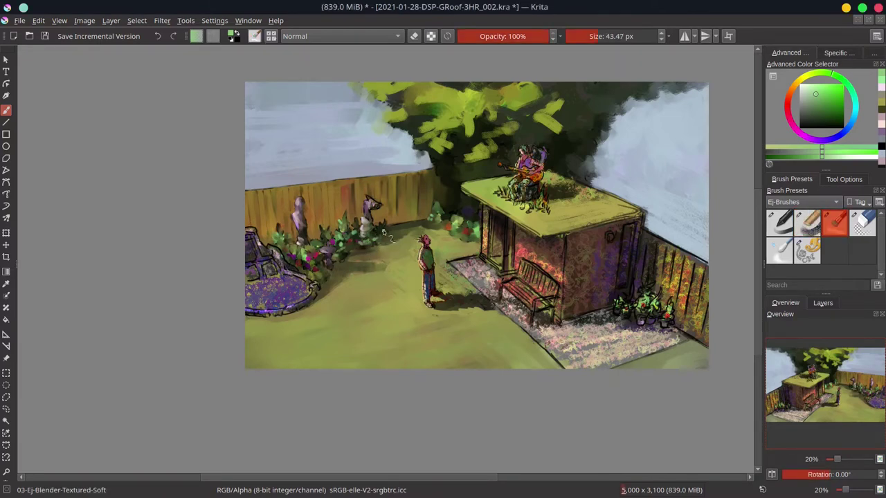
pyautogui.press('/')
pyautogui.keyDown('ctrl'); pyautogui.click(382, 236); pyautogui.keyUp('ctrl')
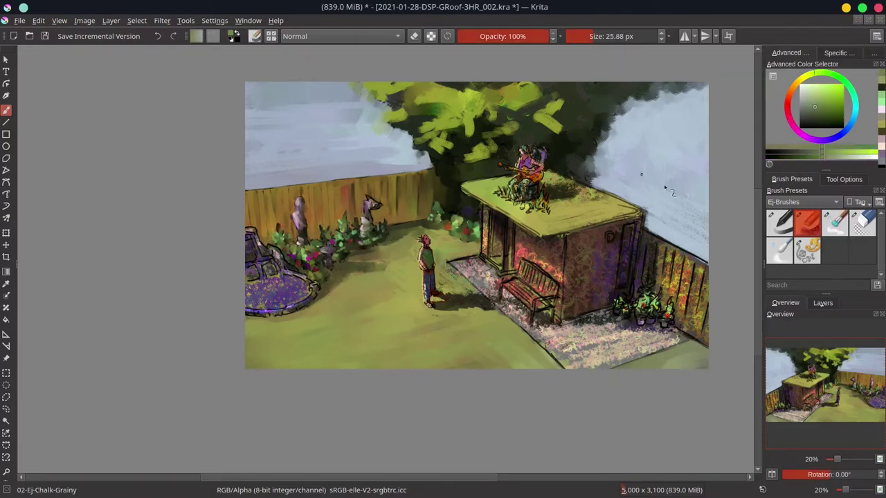
pyautogui.press('/')
pyautogui.hotkey('ctrl', 's')
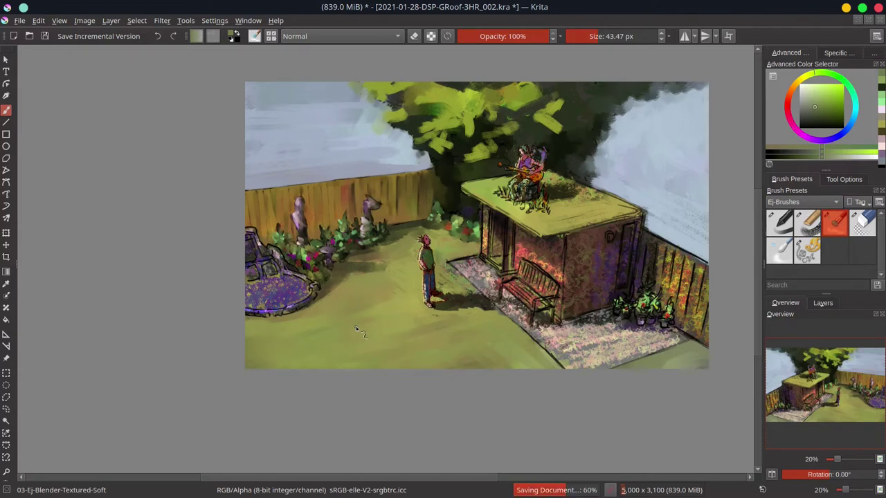
# - Brighten the fountain's purple basin with Color Dodge chalk and blend its top and rim
pyautogui.click(262, 228)
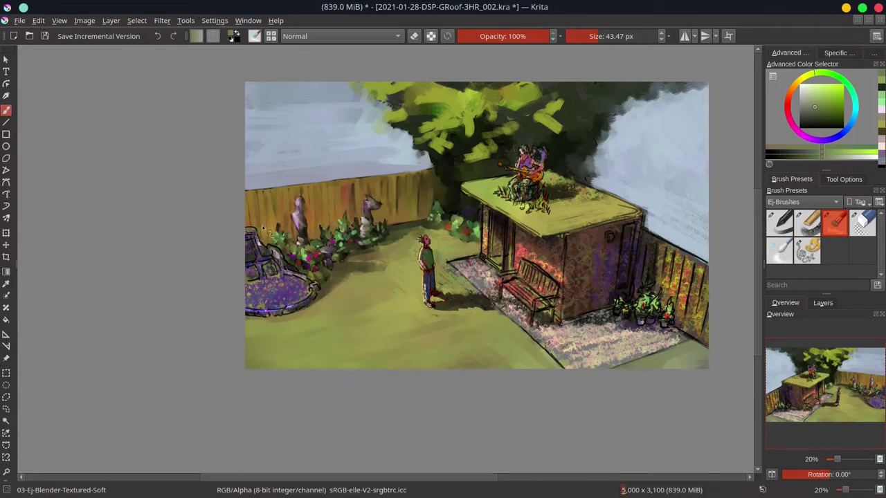
pyautogui.press('/')
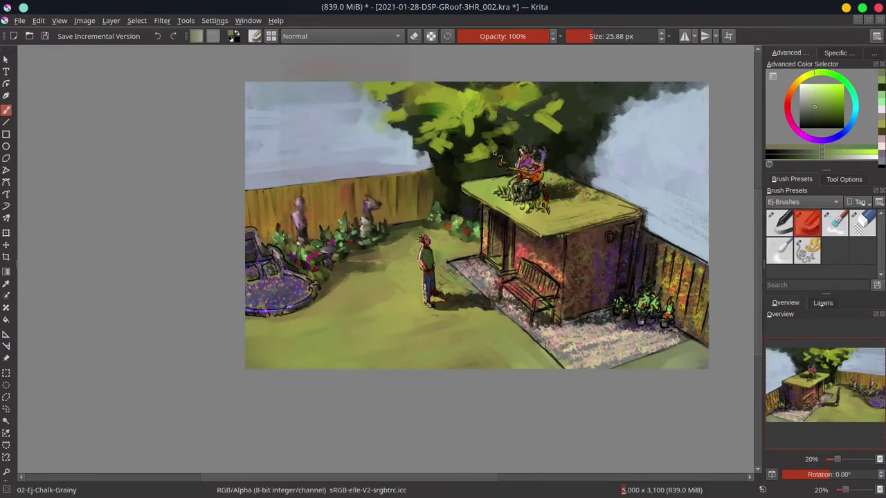
pyautogui.press(']')
pyautogui.moveTo(276, 285); pyautogui.dragTo(262, 262)
pyautogui.press('/')
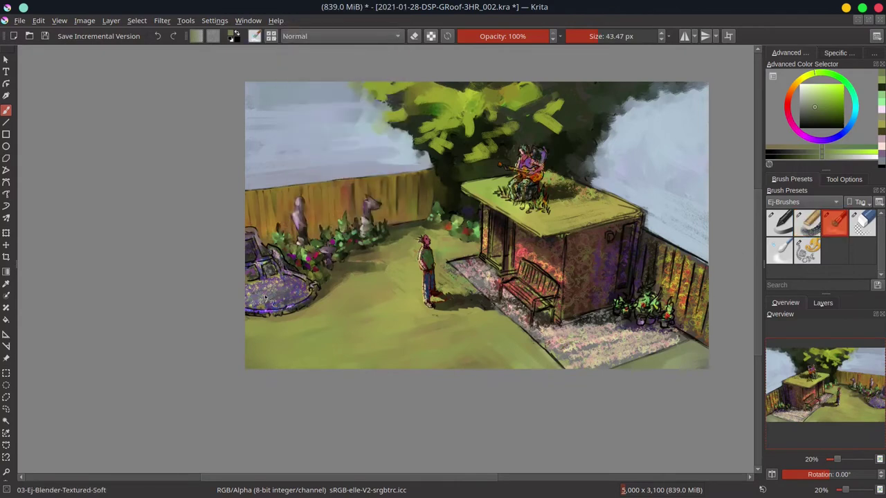
pyautogui.press(']')
pyautogui.moveTo(265, 297)
pyautogui.mouseDown()
pyautogui.moveTo(279, 280)
pyautogui.moveTo(294, 283)
pyautogui.moveTo(248, 305)
pyautogui.moveTo(270, 307)
pyautogui.mouseUp()
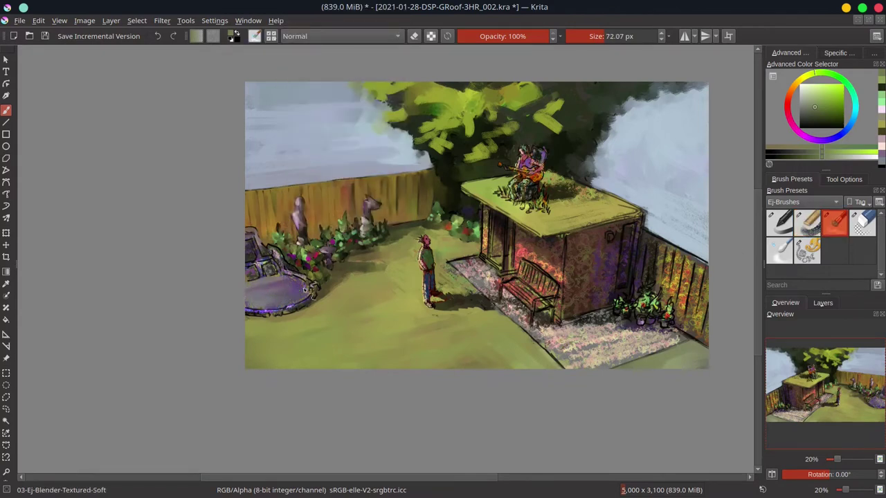
pyautogui.press('[')
pyautogui.press('[')
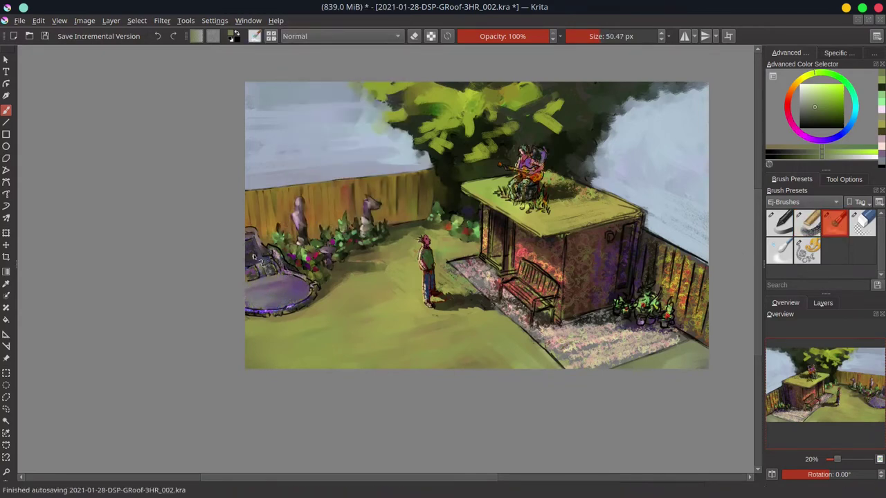
pyautogui.moveTo(254, 258)
pyautogui.mouseDown()
pyautogui.moveTo(279, 276)
pyautogui.moveTo(269, 265)
pyautogui.moveTo(253, 276)
pyautogui.moveTo(247, 270)
pyautogui.moveTo(282, 269)
pyautogui.moveTo(266, 248)
pyautogui.mouseUp()
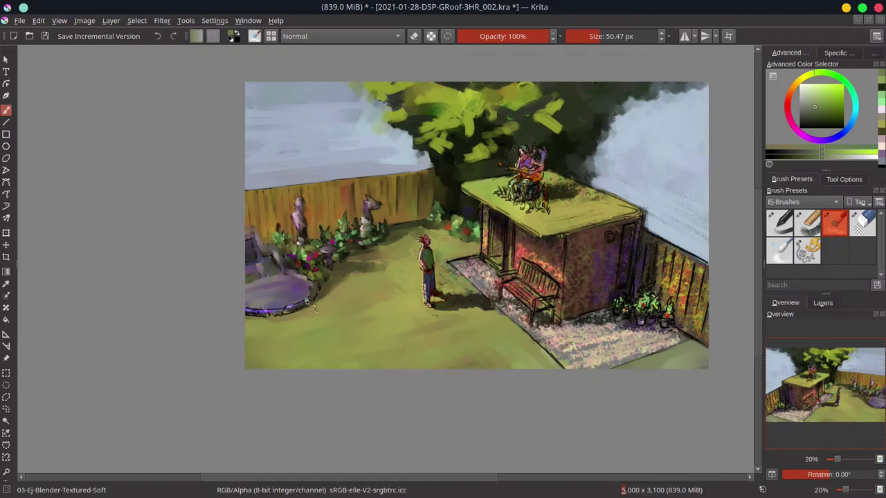
pyautogui.moveTo(269, 313); pyautogui.dragTo(276, 314)
# - Smooth the right-hand fence planks, sample a dark reddish-brown, and save
pyautogui.hscroll(3, 577, 344)
pyautogui.press(']')
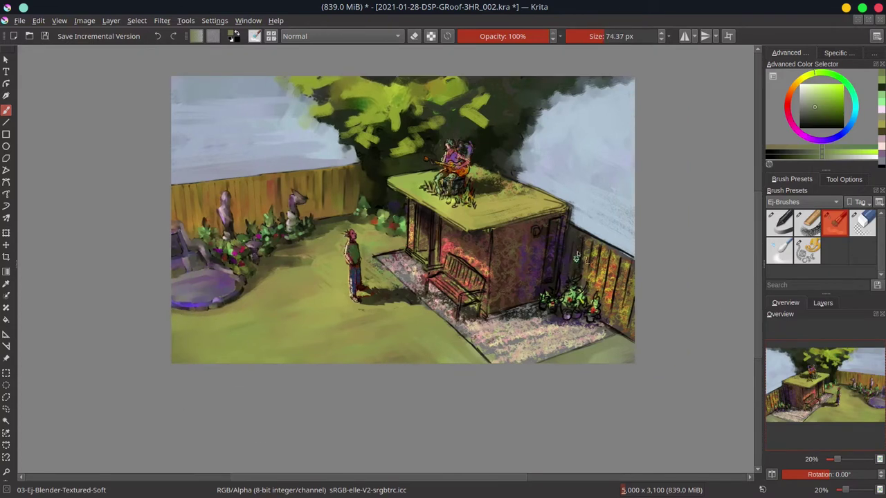
pyautogui.moveTo(585, 251)
pyautogui.mouseDown()
pyautogui.moveTo(593, 296)
pyautogui.moveTo(593, 243)
pyautogui.moveTo(599, 286)
pyautogui.moveTo(610, 290)
pyautogui.moveTo(605, 318)
pyautogui.moveTo(624, 259)
pyautogui.mouseUp()
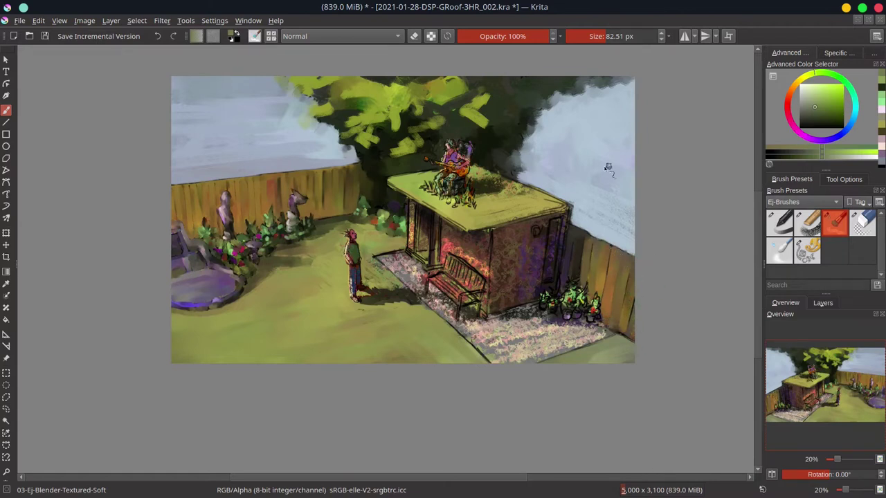
pyautogui.keyDown('ctrl'); pyautogui.click(599, 312); pyautogui.keyUp('ctrl')
pyautogui.hotkey('ctrl', 's')
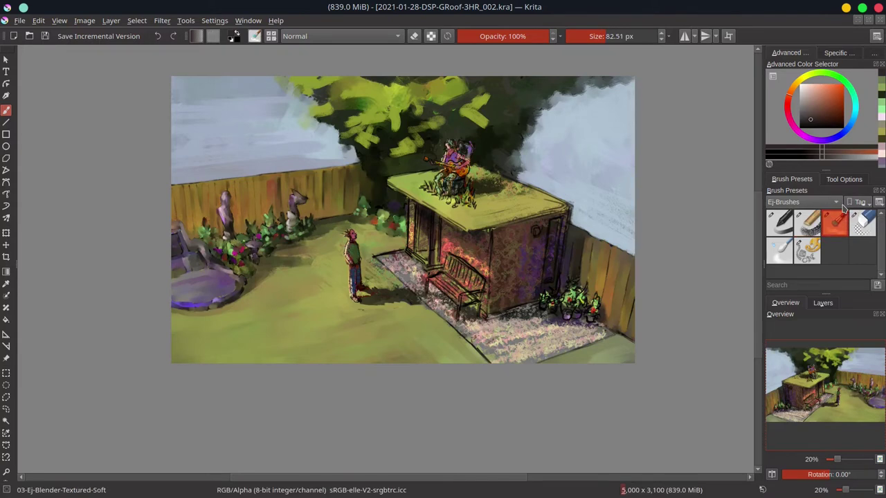
# - Darken the shrubs beside the shed and resize the blending brush
pyautogui.press('[')
pyautogui.moveTo(554, 308); pyautogui.dragTo(545, 294)
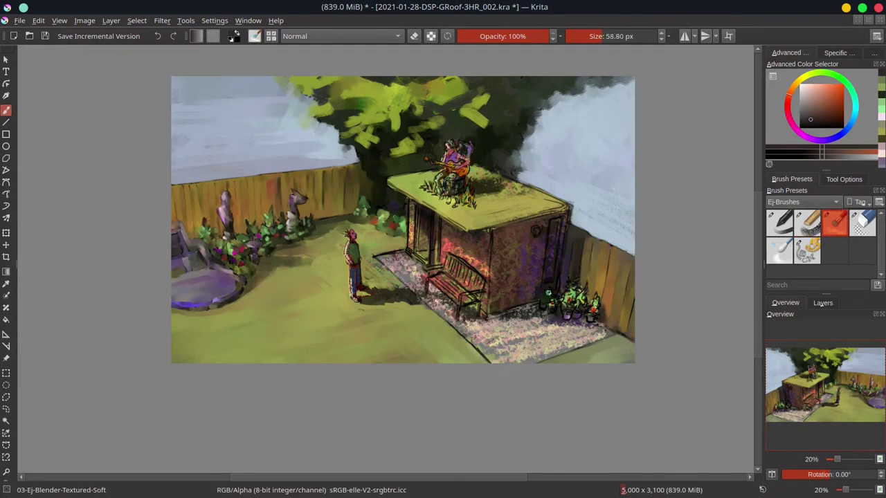
pyautogui.press(']')
pyautogui.press(']')
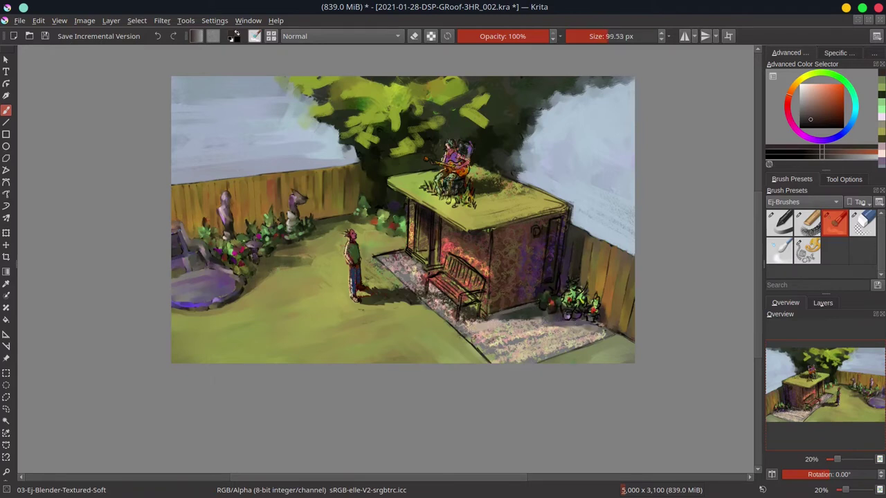
pyautogui.press(']')
pyautogui.press(']')
pyautogui.press(']')
pyautogui.press(']')
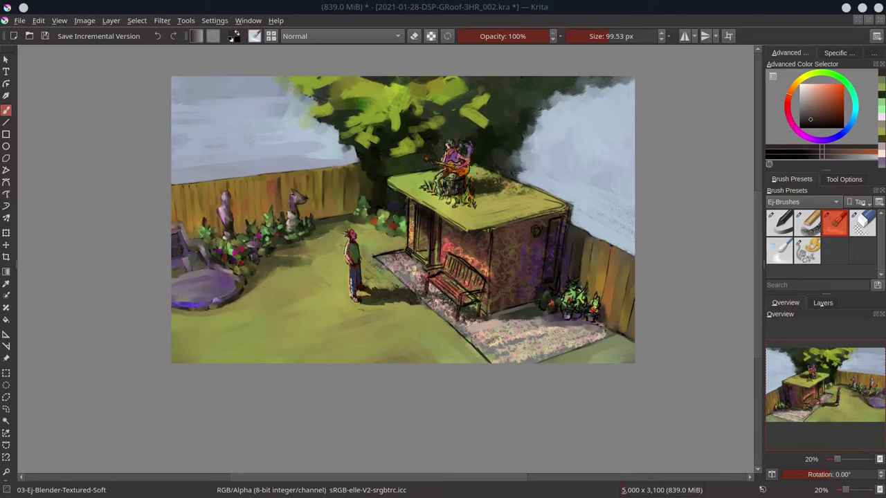
pyautogui.press('[')
pyautogui.press('[')
pyautogui.press('[')
pyautogui.press('[')
pyautogui.press('[')
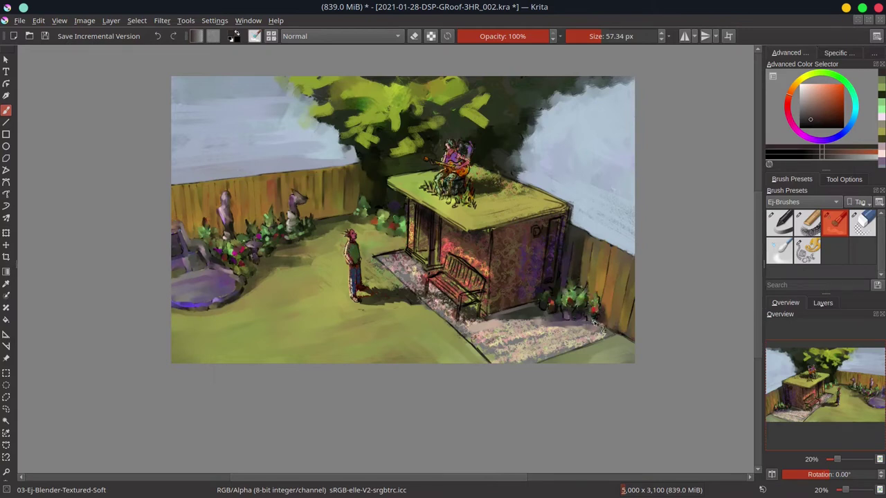
# - Paint smooth beige over the speckled path and brown over the shed's front wall
pyautogui.moveTo(566, 330)
pyautogui.mouseDown()
pyautogui.moveTo(520, 327)
pyautogui.moveTo(484, 344)
pyautogui.moveTo(580, 326)
pyautogui.moveTo(530, 359)
pyautogui.moveTo(603, 333)
pyautogui.moveTo(479, 341)
pyautogui.moveTo(521, 326)
pyautogui.moveTo(516, 341)
pyautogui.moveTo(539, 351)
pyautogui.moveTo(510, 356)
pyautogui.mouseUp()
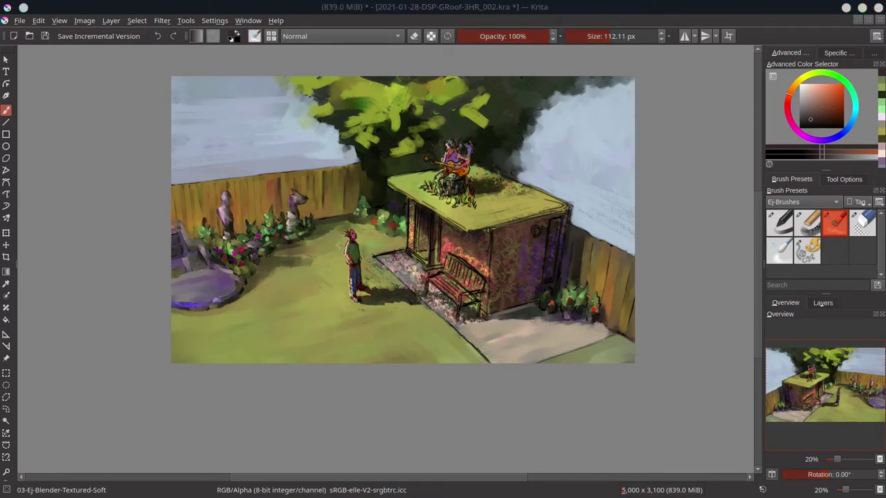
pyautogui.moveTo(531, 311)
pyautogui.mouseDown()
pyautogui.moveTo(497, 250)
pyautogui.moveTo(485, 268)
pyautogui.moveTo(494, 282)
pyautogui.moveTo(508, 243)
pyautogui.moveTo(532, 244)
pyautogui.moveTo(539, 273)
pyautogui.mouseUp()
pyautogui.press('[')
pyautogui.press('[')
pyautogui.press('[')
# - Paint brown over the shed's right door edge, save, and smooth the path left of the bench
pyautogui.moveTo(534, 230)
pyautogui.mouseDown()
pyautogui.moveTo(553, 266)
pyautogui.moveTo(568, 220)
pyautogui.moveTo(562, 258)
pyautogui.mouseUp()
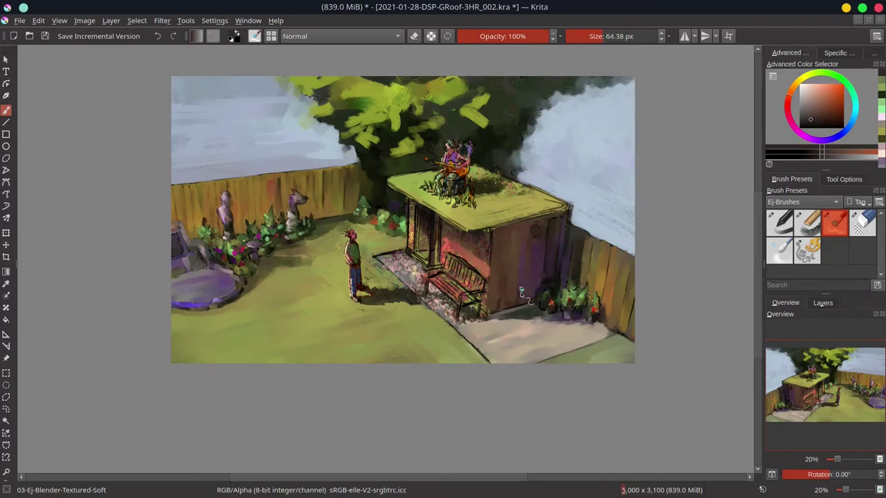
pyautogui.keyDown('ctrl'); pyautogui.click(510, 308); pyautogui.keyUp('ctrl')
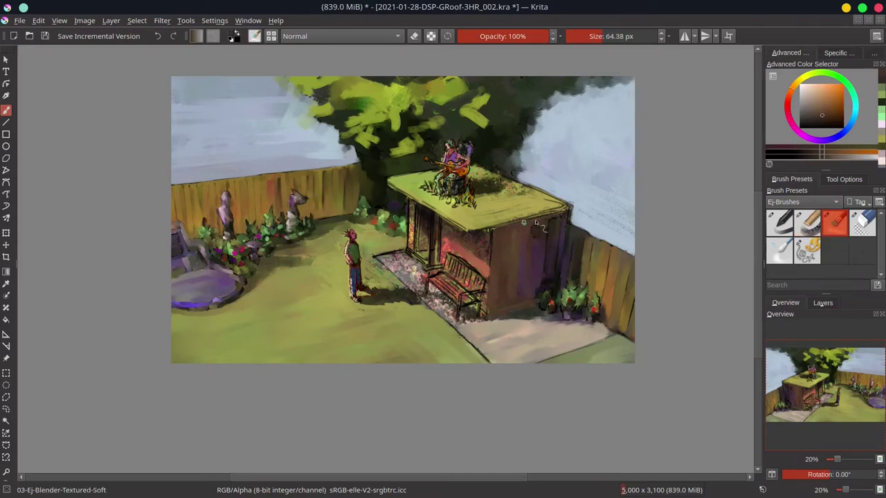
pyautogui.hotkey('ctrl', 's')
pyautogui.moveTo(382, 257)
pyautogui.mouseDown()
pyautogui.moveTo(374, 281)
pyautogui.moveTo(391, 294)
pyautogui.mouseUp()
pyautogui.moveTo(407, 254)
pyautogui.mouseDown()
pyautogui.moveTo(387, 270)
pyautogui.moveTo(409, 265)
pyautogui.moveTo(418, 278)
pyautogui.mouseUp()
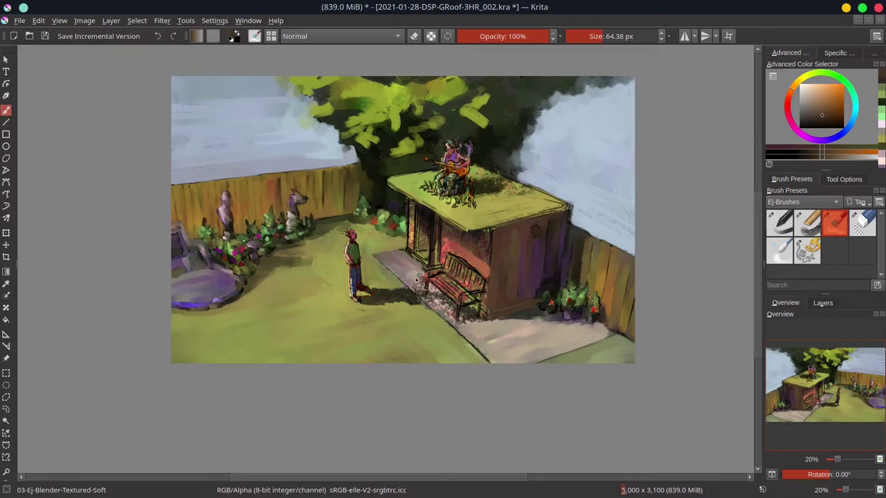
# - Brighten the bench with olive-yellow Color Dodge chalk, blend it, and lighten the shed's shadow
pyautogui.press('/')
pyautogui.keyDown('ctrl'); pyautogui.click(438, 301); pyautogui.keyUp('ctrl')
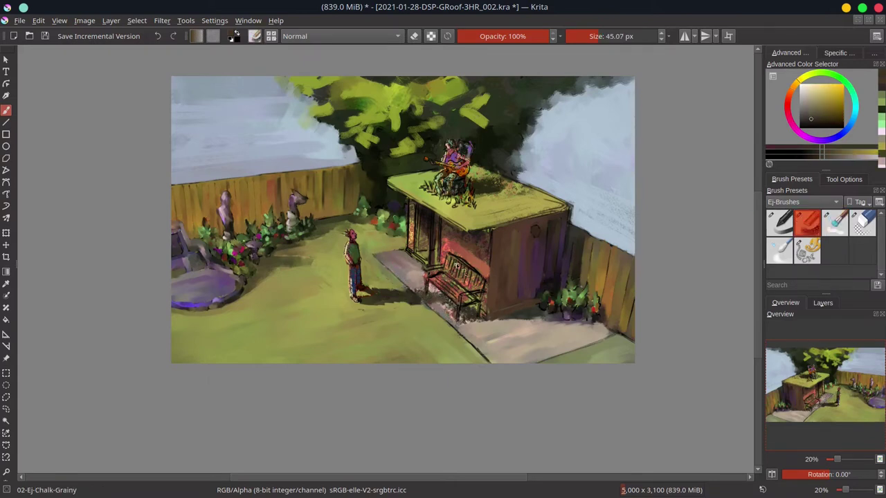
pyautogui.moveTo(440, 279)
pyautogui.mouseDown()
pyautogui.moveTo(474, 284)
pyautogui.moveTo(457, 273)
pyautogui.mouseUp()
pyautogui.hotkey('ctrl', 's')
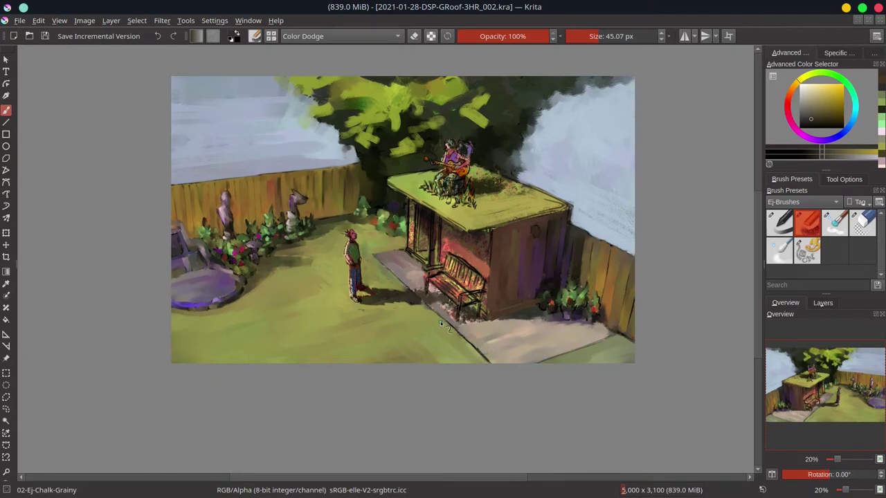
pyautogui.press('/')
pyautogui.moveTo(440, 319)
pyautogui.mouseDown()
pyautogui.moveTo(457, 299)
pyautogui.moveTo(473, 313)
pyautogui.moveTo(487, 294)
pyautogui.mouseUp()
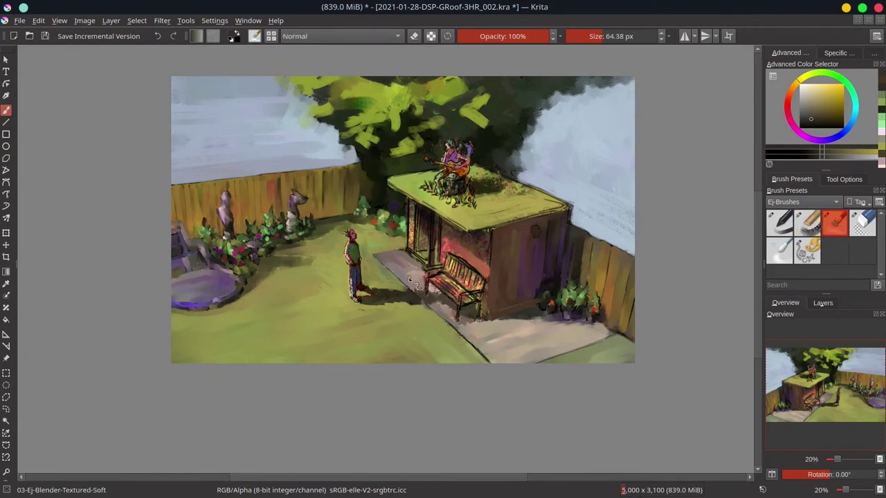
pyautogui.press(']')
pyautogui.moveTo(462, 354); pyautogui.dragTo(499, 336)
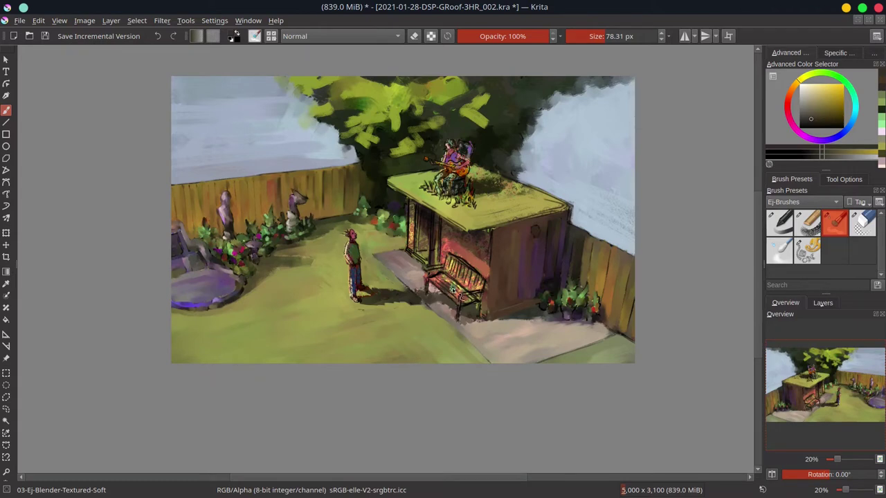
# - Set the chalk to Multiply, sample dark grey-brown, and blend the bench into the shed front
pyautogui.press('/')
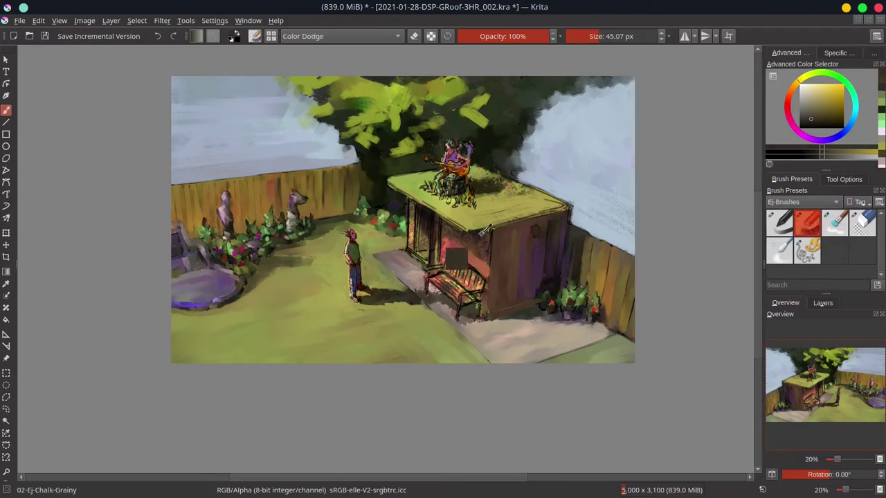
pyautogui.click(339, 36)
pyautogui.click(325, 65)
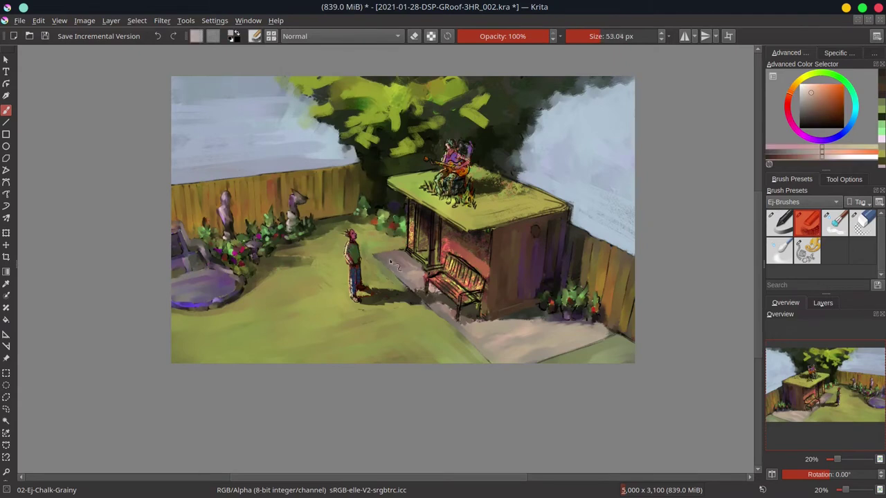
pyautogui.press('/')
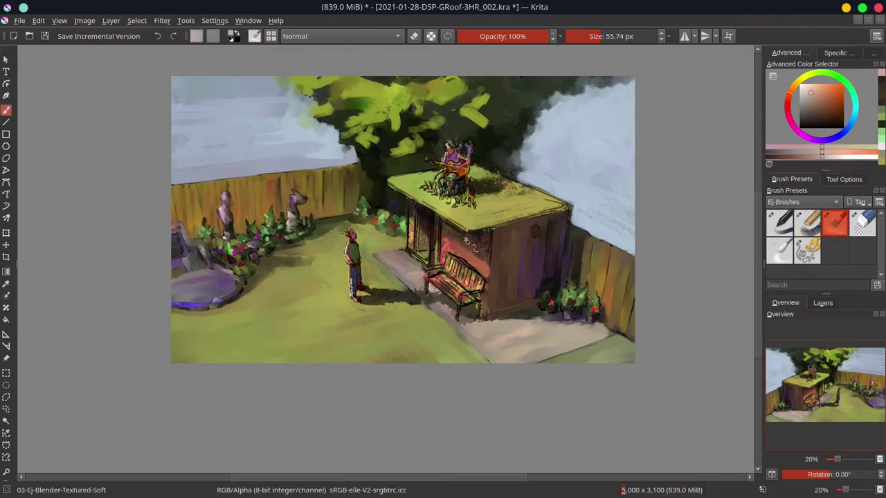
pyautogui.moveTo(476, 237)
pyautogui.mouseDown()
pyautogui.moveTo(435, 239)
pyautogui.moveTo(414, 220)
pyautogui.mouseUp()
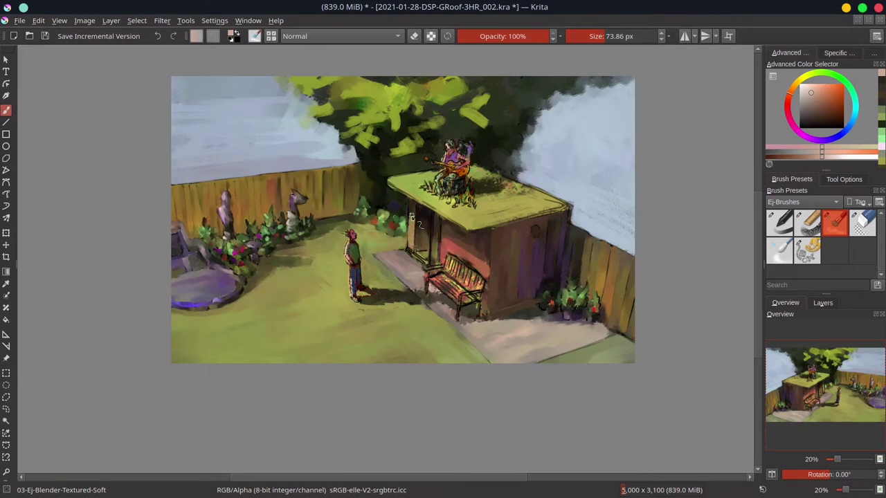
pyautogui.press('/')
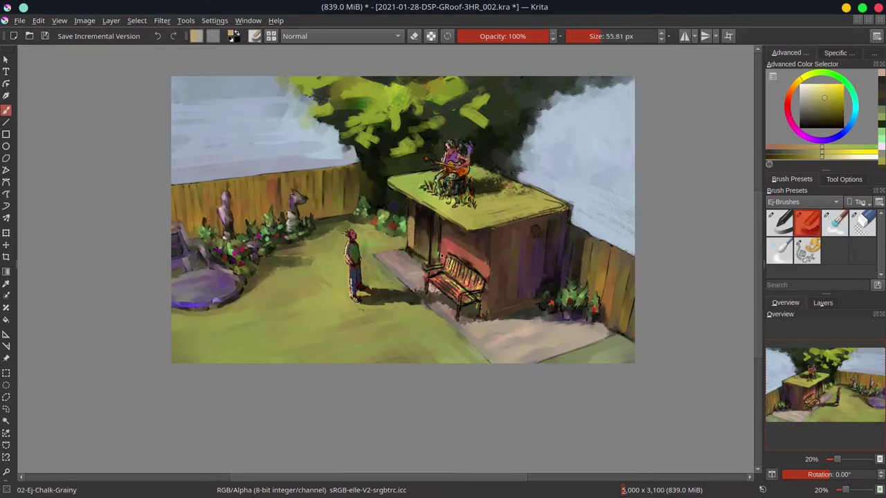
pyautogui.keyDown('ctrl'); pyautogui.click(437, 230); pyautogui.keyUp('ctrl')
pyautogui.press('/')
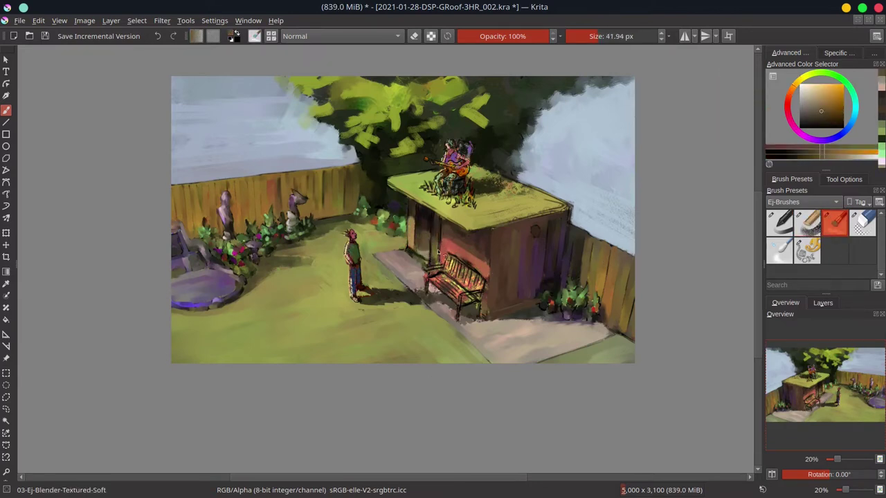
pyautogui.press(']')
pyautogui.moveTo(454, 268)
pyautogui.mouseDown()
pyautogui.moveTo(487, 287)
pyautogui.moveTo(483, 312)
pyautogui.mouseUp()
pyautogui.press(']')
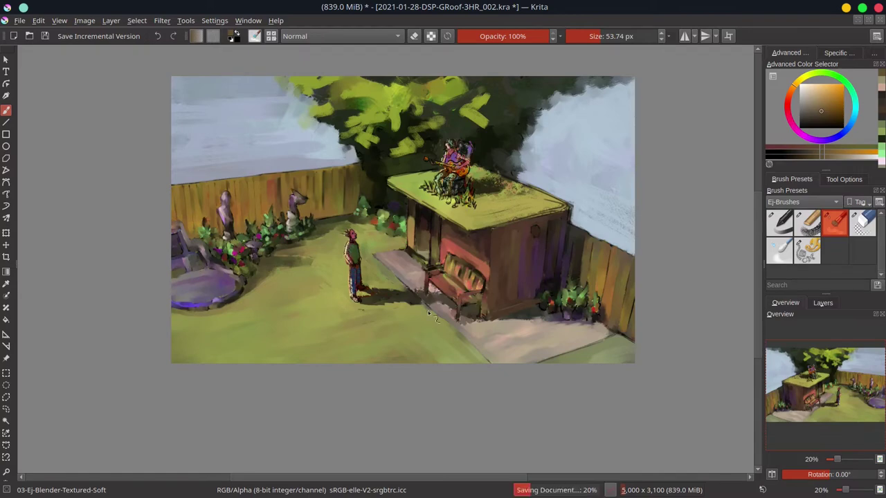
# - Zoom in and repaint the purple chair back, guitar and torso darker
pyautogui.scroll(3, 462, 297)
pyautogui.scroll(1, 442, 143)
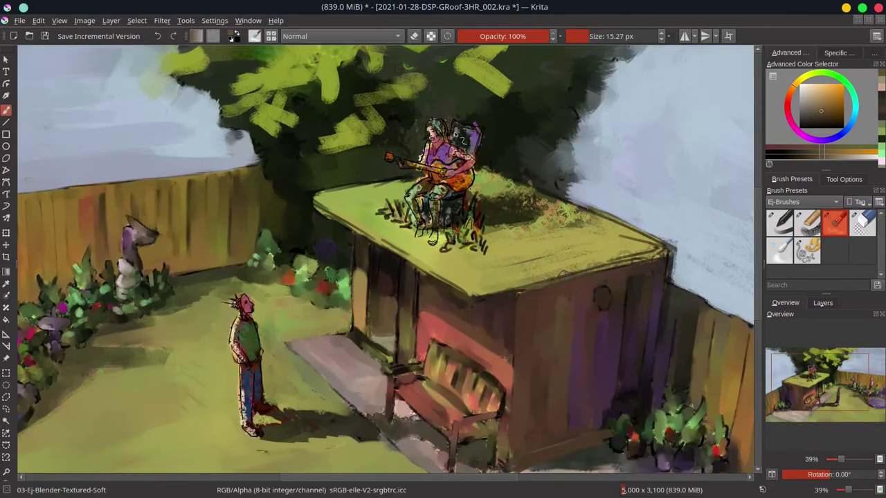
pyautogui.moveTo(476, 148)
pyautogui.mouseDown()
pyautogui.moveTo(473, 130)
pyautogui.moveTo(440, 160)
pyautogui.moveTo(464, 161)
pyautogui.moveTo(402, 166)
pyautogui.moveTo(416, 180)
pyautogui.mouseUp()
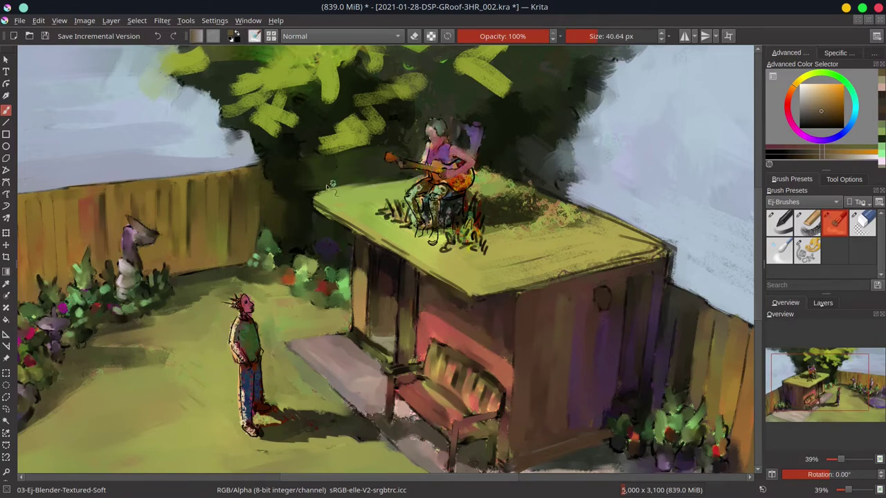
pyautogui.moveTo(332, 185)
pyautogui.mouseDown()
pyautogui.moveTo(464, 180)
pyautogui.moveTo(450, 181)
pyautogui.moveTo(456, 169)
pyautogui.moveTo(486, 178)
pyautogui.moveTo(512, 208)
pyautogui.moveTo(554, 221)
pyautogui.moveTo(564, 211)
pyautogui.moveTo(448, 220)
pyautogui.moveTo(380, 162)
pyautogui.moveTo(474, 181)
pyautogui.moveTo(415, 205)
pyautogui.moveTo(425, 206)
pyautogui.moveTo(392, 209)
pyautogui.moveTo(443, 241)
pyautogui.mouseUp()
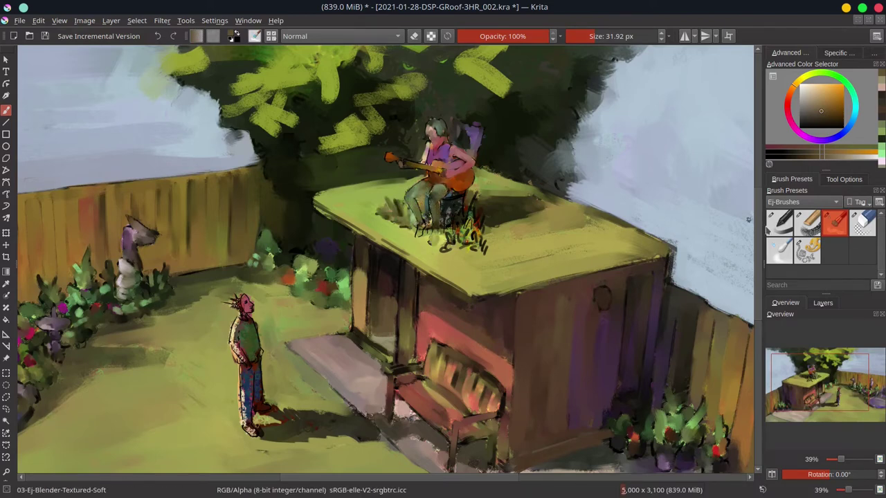
# - Reset the chalk to Normal, blend the roof scribbles beside the guitarist into the green, and save
pyautogui.press('/')
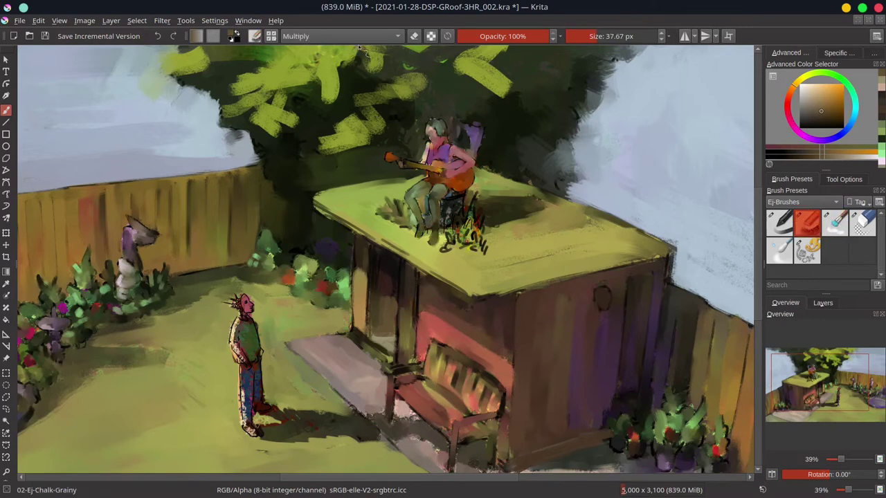
pyautogui.click(339, 36)
pyautogui.click(311, 23)
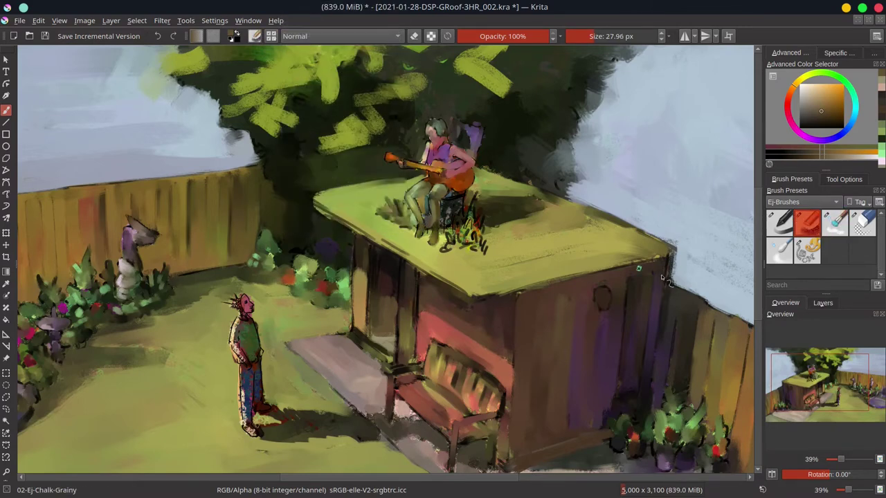
pyautogui.press('/')
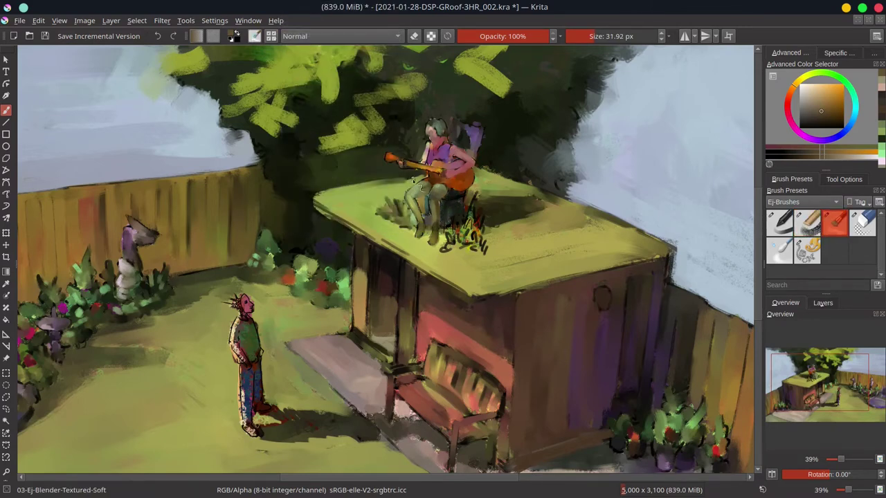
pyautogui.moveTo(443, 208)
pyautogui.mouseDown()
pyautogui.moveTo(463, 229)
pyautogui.moveTo(478, 207)
pyautogui.moveTo(450, 251)
pyautogui.moveTo(434, 178)
pyautogui.mouseUp()
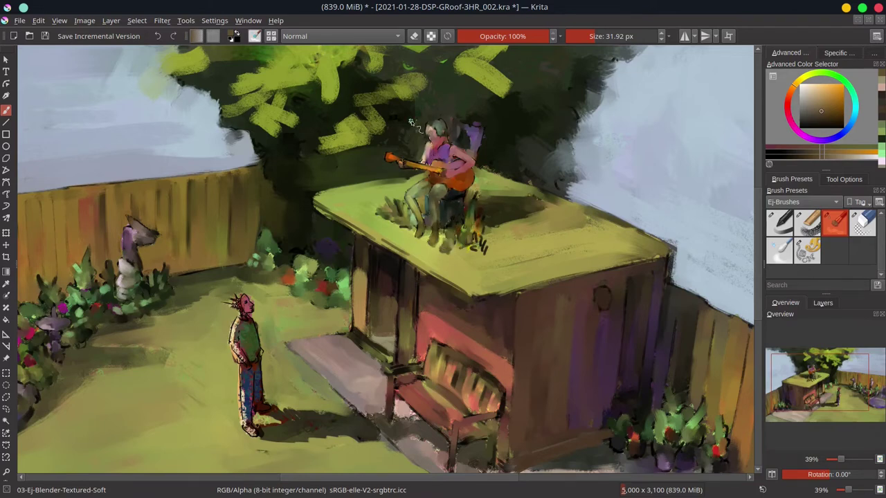
pyautogui.moveTo(471, 221); pyautogui.dragTo(480, 249)
pyautogui.moveTo(236, 263); pyautogui.dragTo(239, 304)
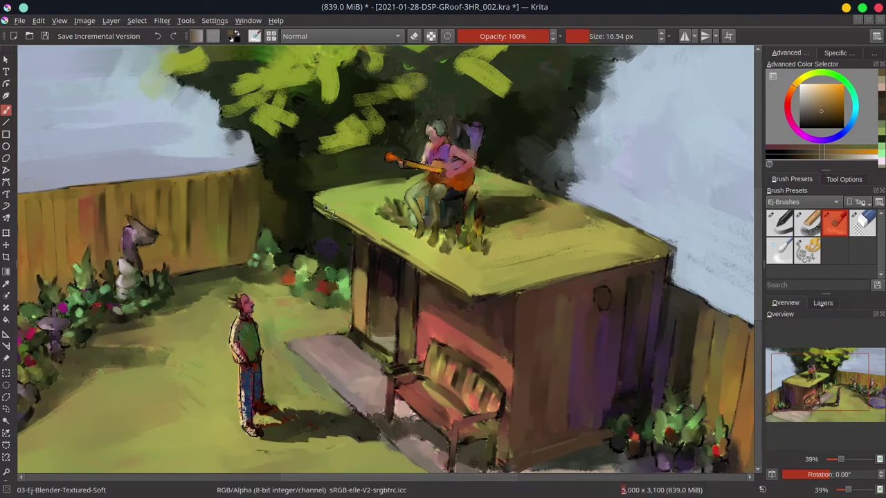
pyautogui.moveTo(241, 359); pyautogui.dragTo(241, 333)
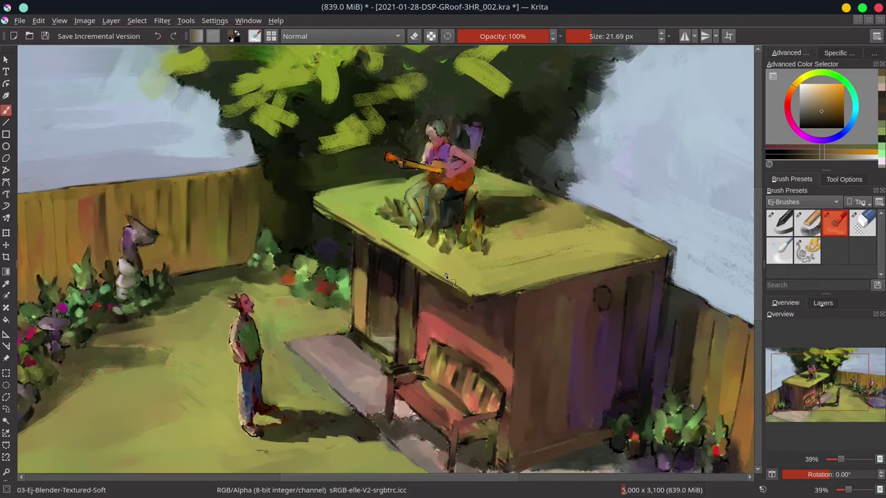
pyautogui.hotkey('ctrl', 's')
# - Mirror the view, briefly check Paint Layer 5, and select Paint Layer 4's sky area
pyautogui.scroll(-4, 404, 208)
pyautogui.press('m')
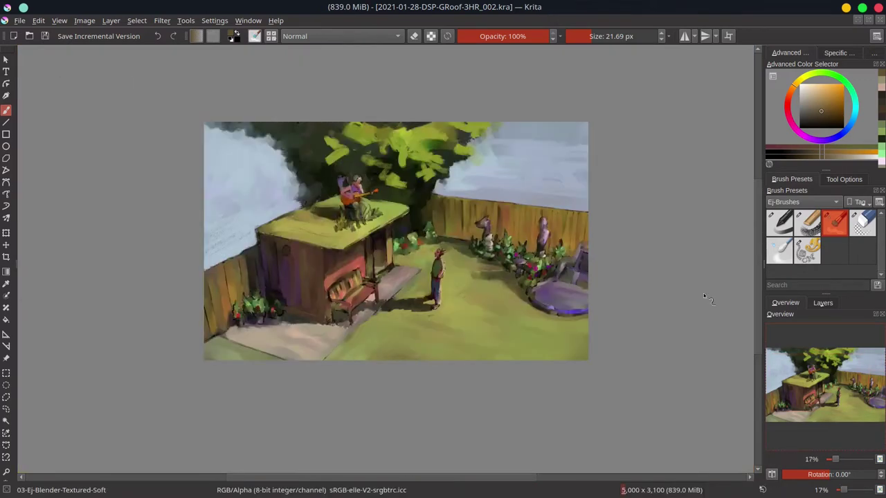
pyautogui.click(822, 302)
pyautogui.click(771, 364)
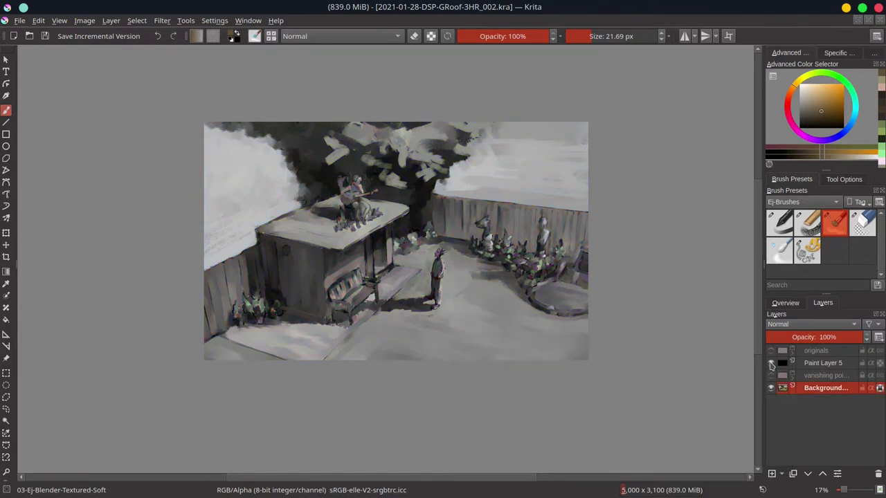
pyautogui.click(770, 363)
pyautogui.click(772, 351)
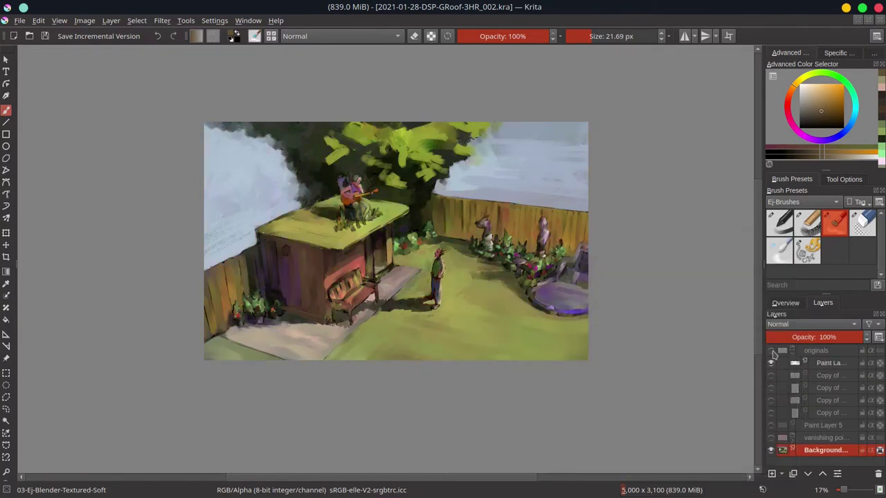
pyautogui.click(817, 363)
pyautogui.keyDown('ctrl'); pyautogui.click(794, 363); pyautogui.keyUp('ctrl')
pyautogui.click(784, 303)
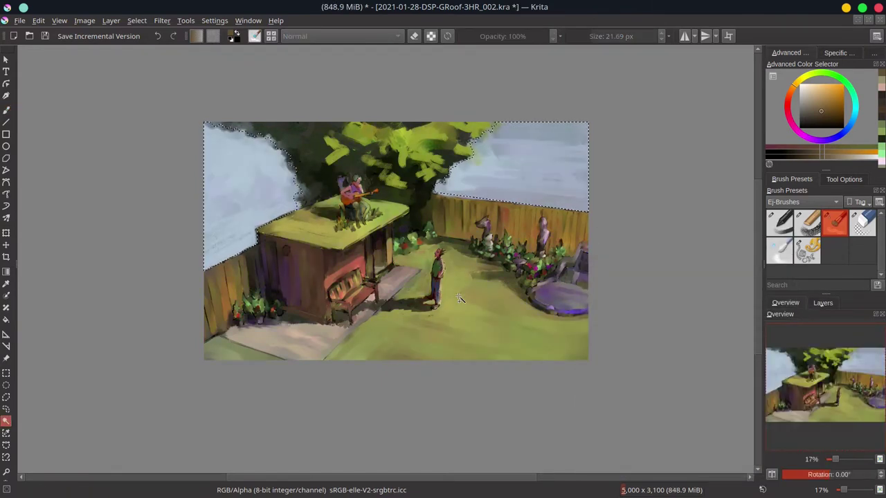
# - Save, then paint sky-blue Chalk-Grainy strokes inside the sky selection
pyautogui.hotkey('ctrl', 's')
pyautogui.press('b')
pyautogui.press('/')
pyautogui.keyDown('ctrl'); pyautogui.click(466, 173); pyautogui.keyUp('ctrl')
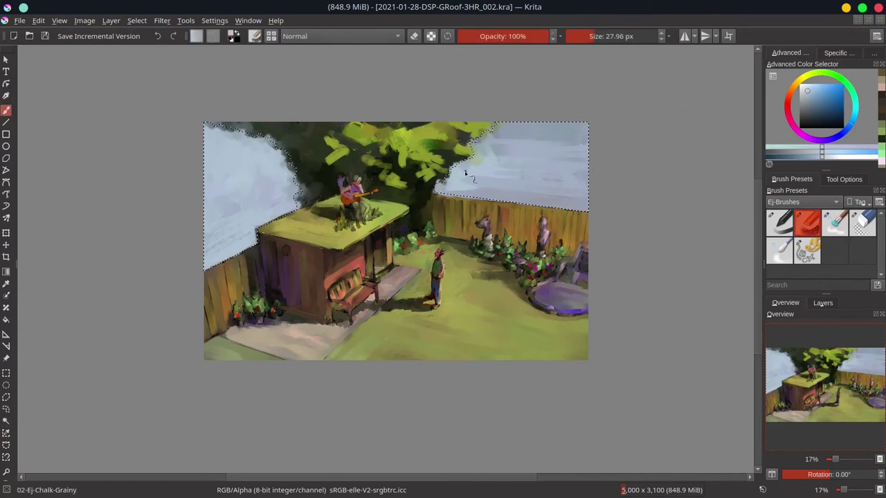
pyautogui.moveTo(466, 173)
pyautogui.mouseDown()
pyautogui.moveTo(270, 166)
pyautogui.moveTo(480, 171)
pyautogui.moveTo(608, 136)
pyautogui.moveTo(235, 227)
pyautogui.moveTo(571, 198)
pyautogui.moveTo(207, 192)
pyautogui.moveTo(650, 152)
pyautogui.moveTo(254, 220)
pyautogui.moveTo(581, 149)
pyautogui.mouseUp()
# - Add lighter sky strokes across the left and right sky, then remove the selection
pyautogui.keyDown('ctrl'); pyautogui.click(256, 180); pyautogui.keyUp('ctrl')
pyautogui.moveTo(207, 222)
pyautogui.mouseDown()
pyautogui.moveTo(256, 178)
pyautogui.moveTo(453, 173)
pyautogui.moveTo(222, 128)
pyautogui.moveTo(526, 166)
pyautogui.mouseUp()
pyautogui.keyDown('ctrl'); pyautogui.click(526, 166); pyautogui.keyUp('ctrl')
pyautogui.moveTo(229, 208); pyautogui.dragTo(391, 227)
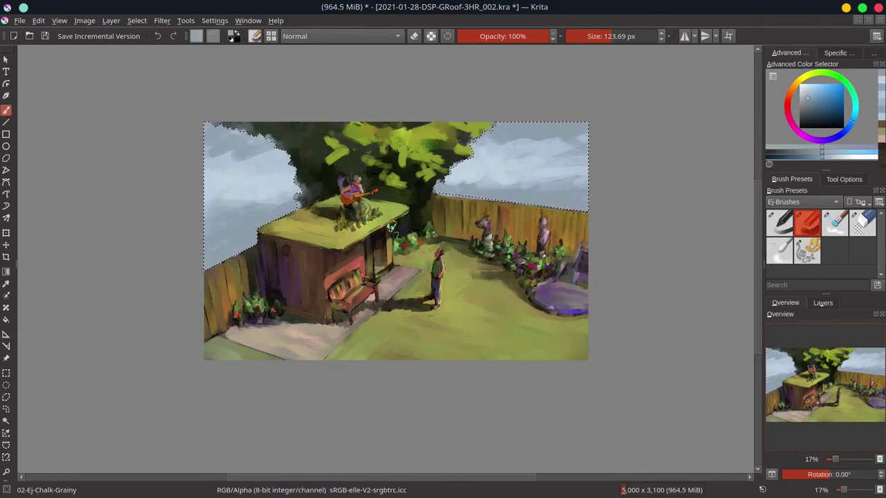
pyautogui.hotkey('ctrl', 'shift', 'a')
pyautogui.press('[')
# - Pick a dark tree green and choose the Stamp Leaves brush from the Textures group
pyautogui.keyDown('ctrl'); pyautogui.click(305, 206); pyautogui.keyUp('ctrl')
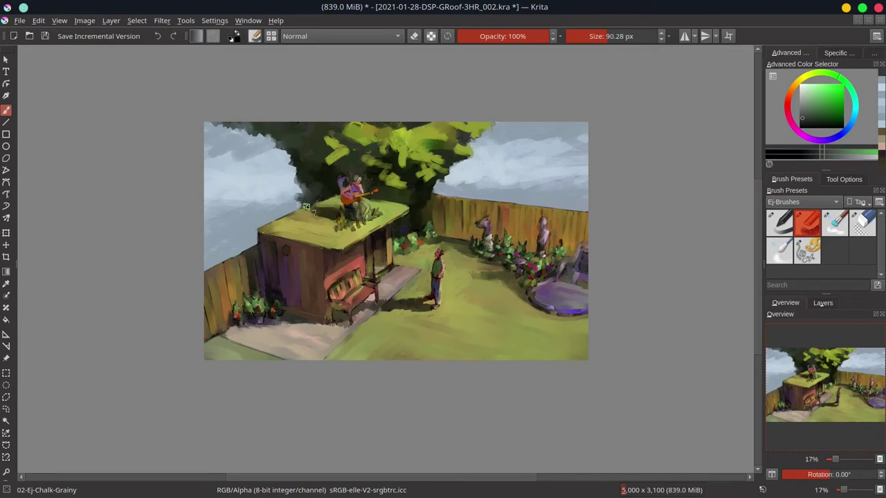
pyautogui.keyDown('ctrl'); pyautogui.click(313, 138); pyautogui.keyUp('ctrl')
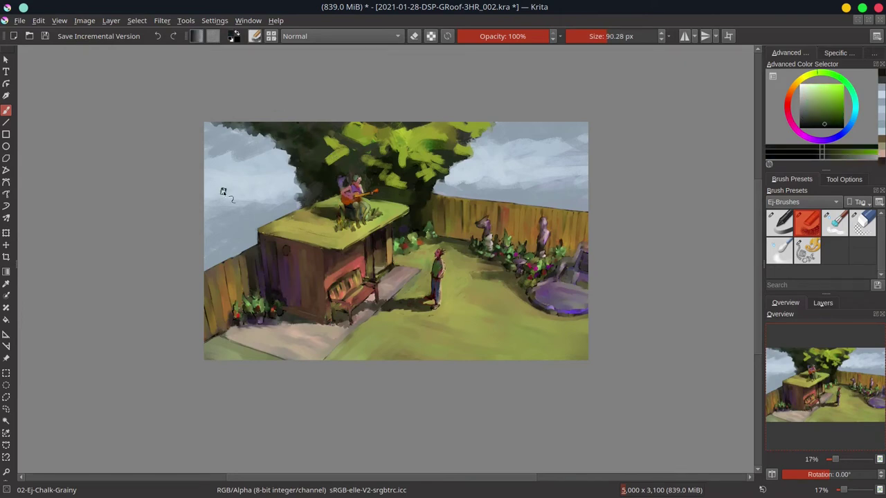
pyautogui.click(823, 202)
pyautogui.click(785, 288)
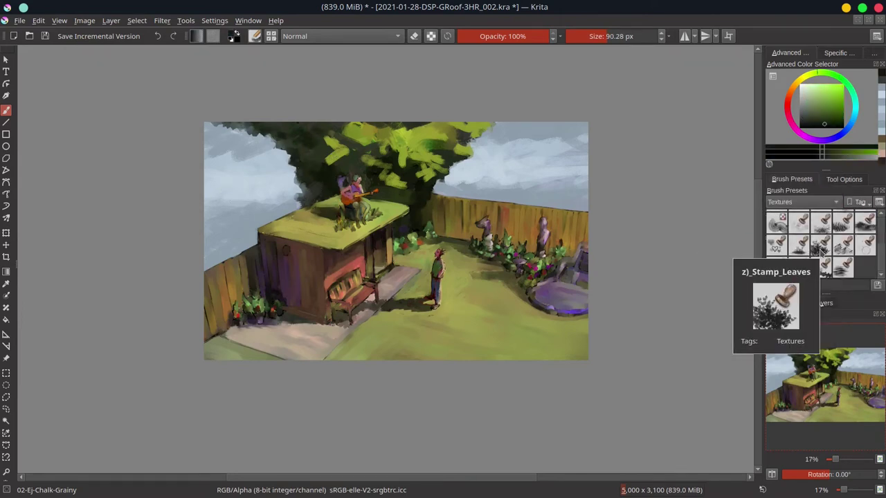
pyautogui.click(819, 246)
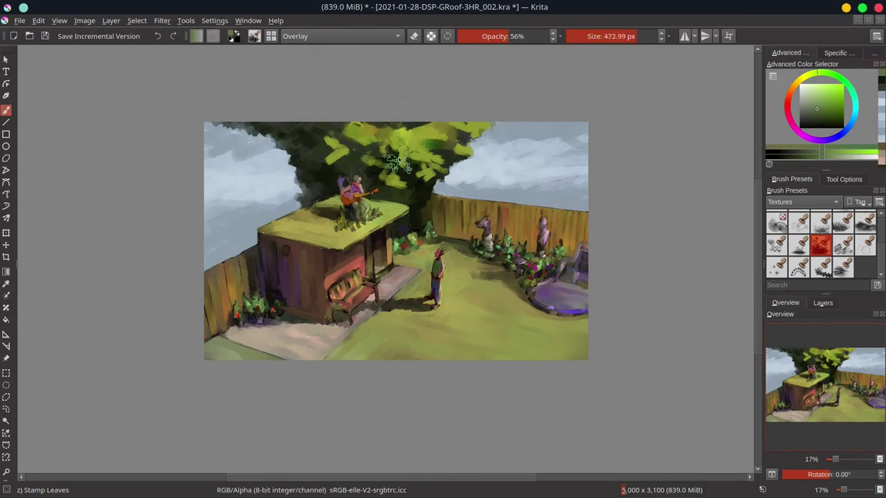
# - Stamp leaves on the canopy using Screen, Multiply and Color Dodge blending, shrinking the brush to ~337 px
pyautogui.click(339, 36)
pyautogui.click(366, 87)
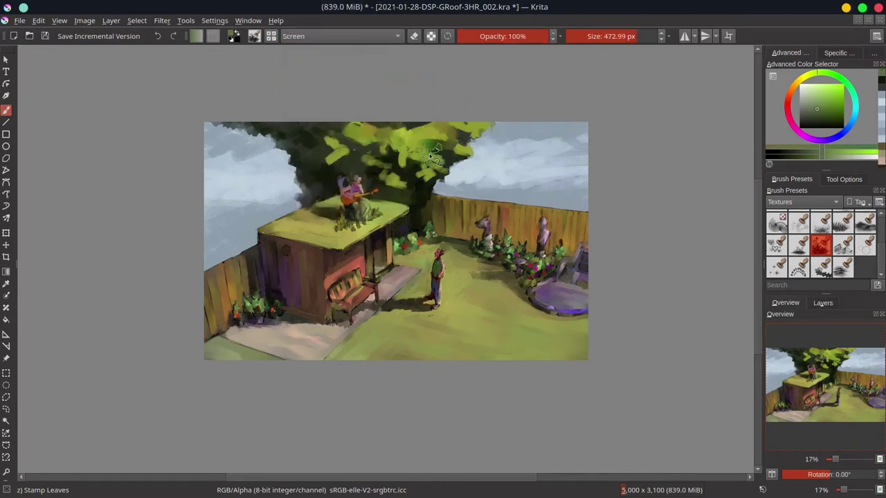
pyautogui.moveTo(422, 153); pyautogui.dragTo(408, 182)
pyautogui.click(339, 36)
pyautogui.click(325, 72)
pyautogui.press('[')
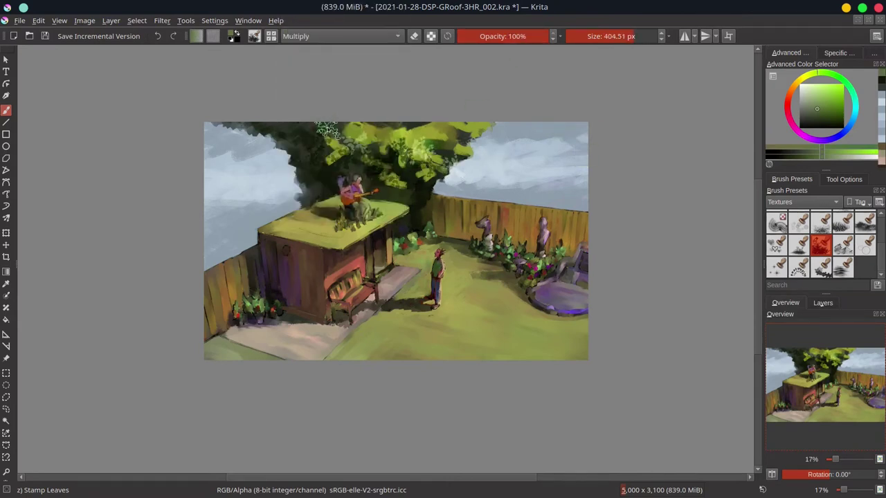
pyautogui.click(339, 36)
pyautogui.click(352, 118)
pyautogui.press('[')
pyautogui.moveTo(360, 160); pyautogui.dragTo(408, 184)
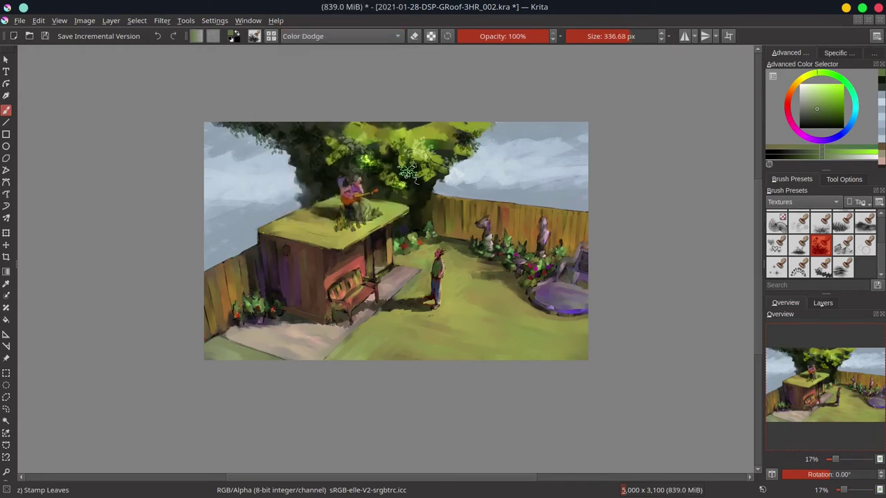
pyautogui.click(339, 36)
pyautogui.click(366, 87)
# - Stamp darker and bright lighter-green leaves across the canopy, including its upper right
pyautogui.keyDown('ctrl'); pyautogui.click(394, 149); pyautogui.keyUp('ctrl')
pyautogui.click(339, 36)
pyautogui.click(325, 72)
pyautogui.keyDown('ctrl'); pyautogui.click(372, 139); pyautogui.keyUp('ctrl')
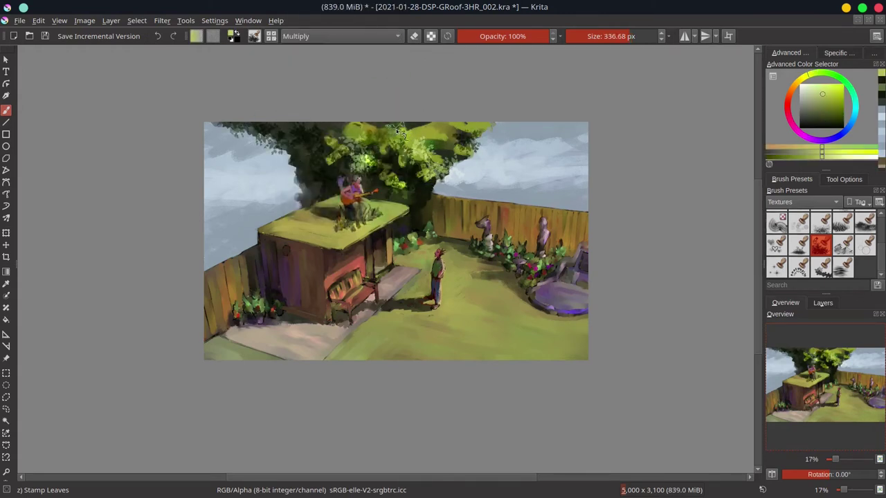
pyautogui.moveTo(360, 138)
pyautogui.mouseDown()
pyautogui.moveTo(442, 147)
pyautogui.moveTo(332, 150)
pyautogui.mouseUp()
pyautogui.hotkey('alt', 'shift', 's')
pyautogui.moveTo(388, 147); pyautogui.dragTo(447, 176)
pyautogui.click(482, 127)
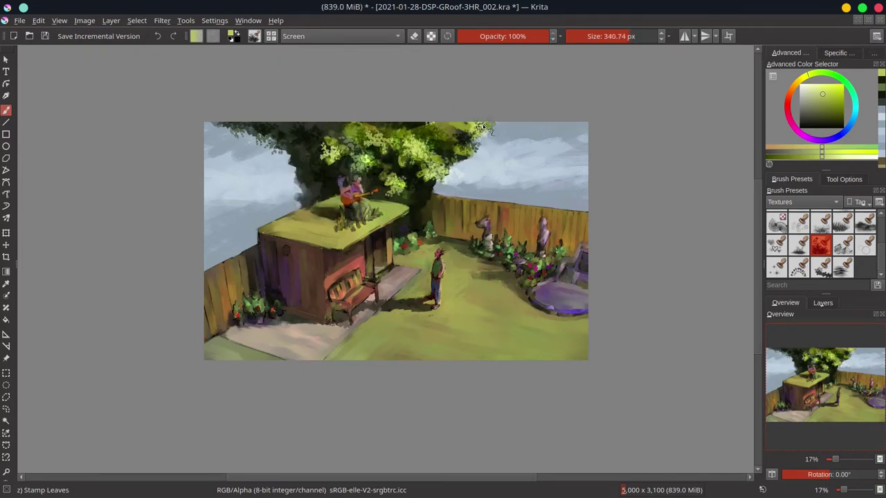
# - Return to Normal blending, select 02-Ej-Chalk-Grainy, and save the painting
pyautogui.click(373, 39)
pyautogui.click(325, 60)
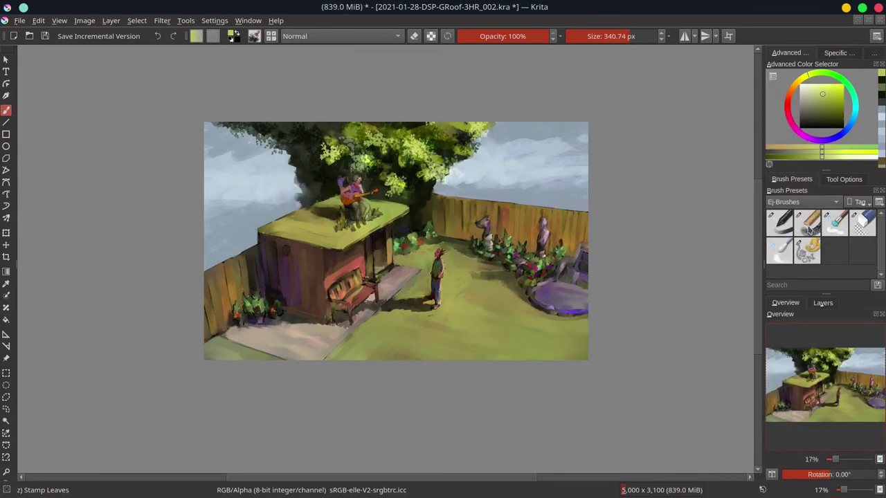
pyautogui.click(807, 223)
pyautogui.hotkey('ctrl', 's')
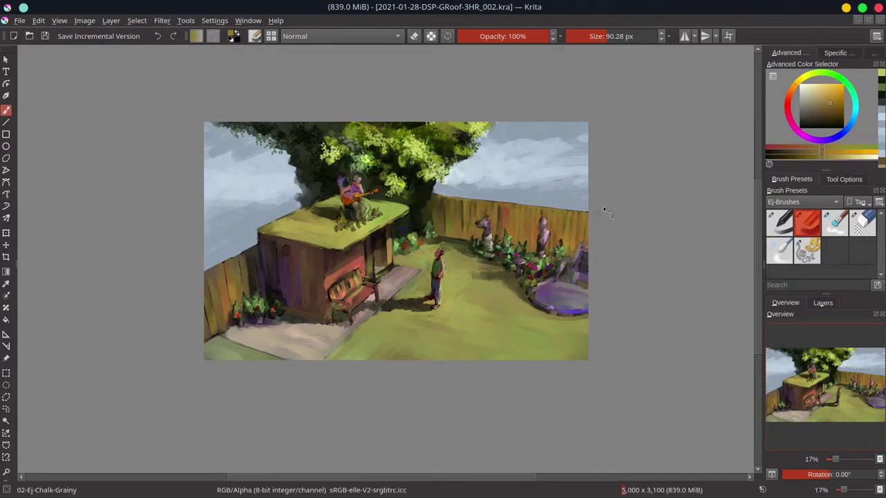
# - Sample the light sky blue and the fence's dark olive brown on a rotated view, then straighten it and save
pyautogui.moveTo(603, 206)
pyautogui.mouseDown()
pyautogui.moveTo(526, 228)
pyautogui.moveTo(427, 161)
pyautogui.mouseUp()
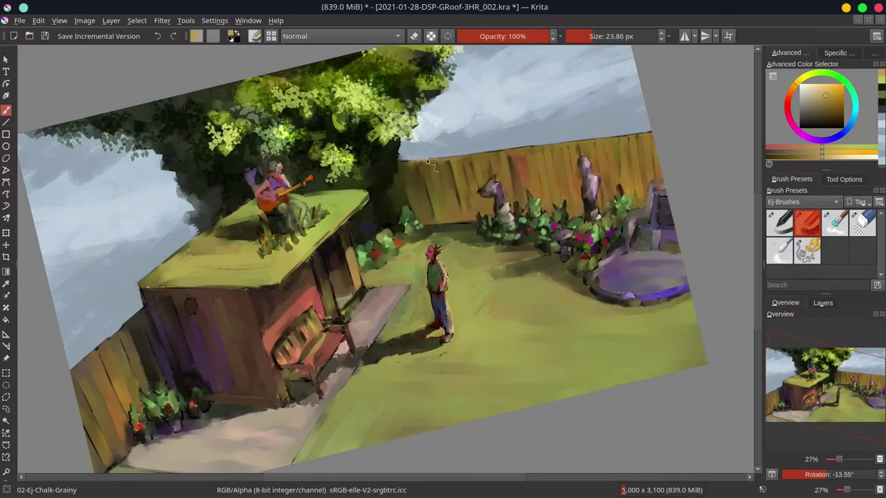
pyautogui.keyDown('ctrl'); pyautogui.click(416, 163); pyautogui.keyUp('ctrl')
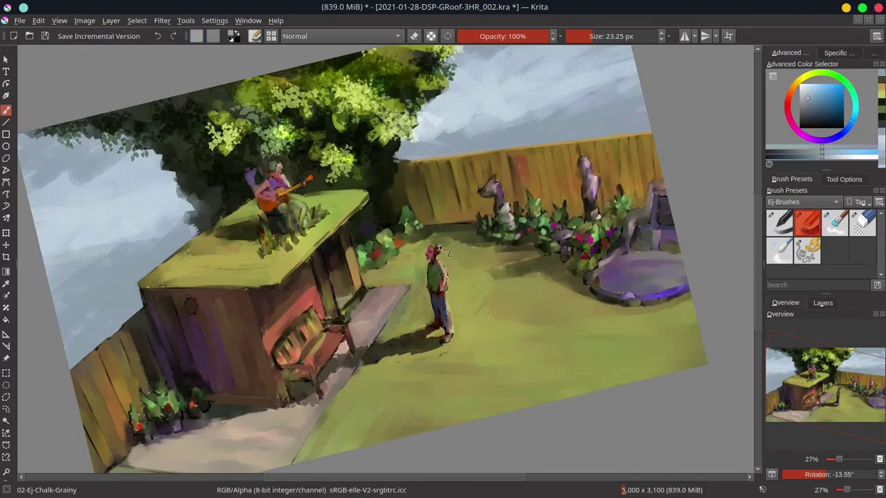
pyautogui.keyDown('ctrl'); pyautogui.click(533, 215); pyautogui.keyUp('ctrl')
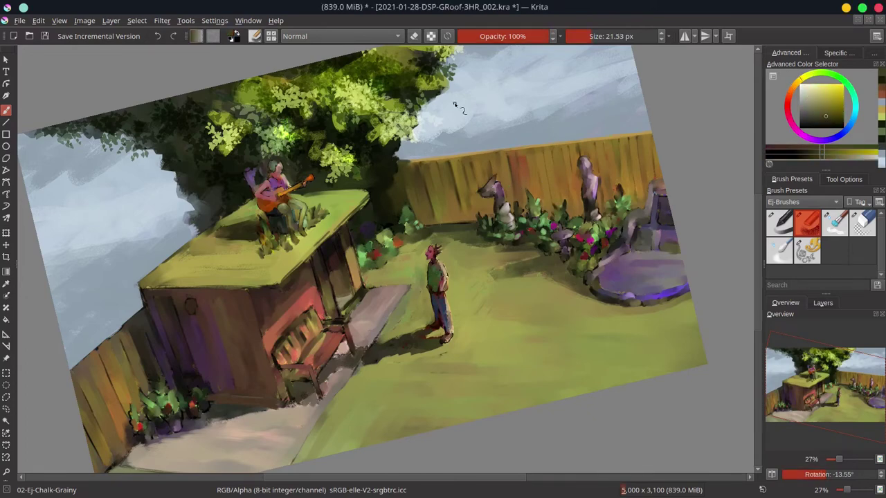
pyautogui.moveTo(502, 247); pyautogui.dragTo(823, 344)
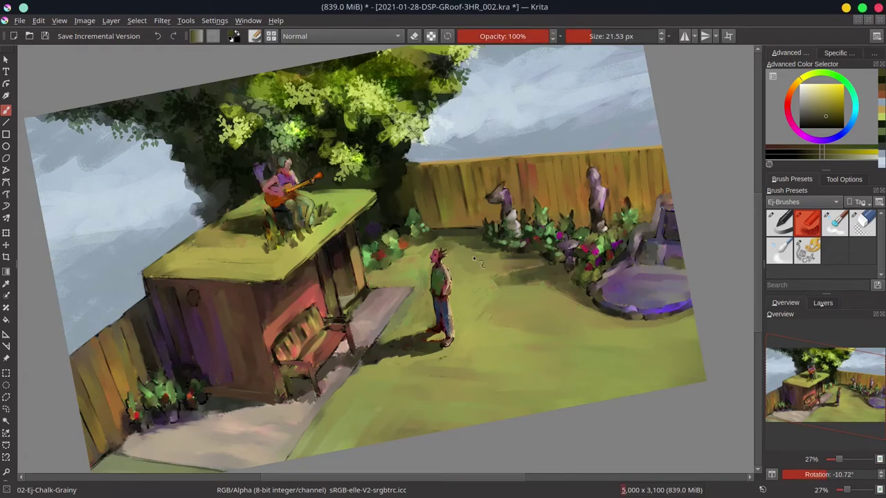
pyautogui.press('5')
pyautogui.hotkey('ctrl', 's')
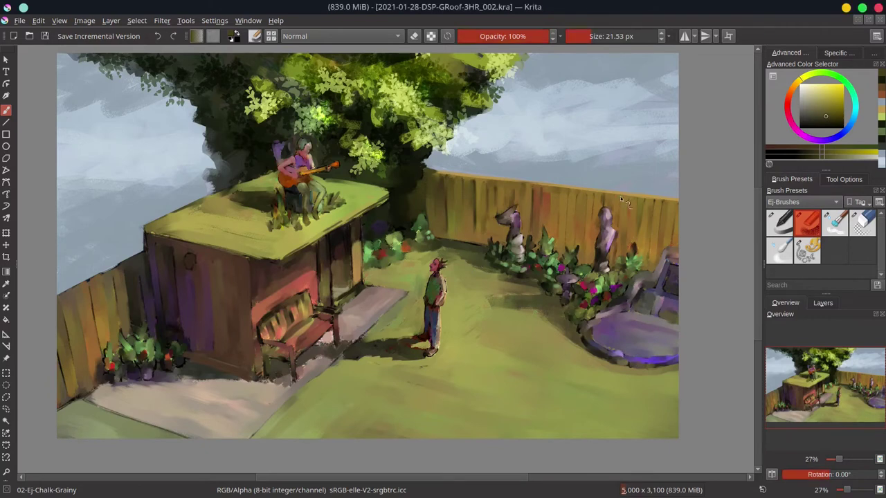
# - Dab red flowers among the plants by the shed
pyautogui.keyDown('ctrl'); pyautogui.click(388, 262); pyautogui.keyUp('ctrl')
pyautogui.moveTo(419, 221)
pyautogui.mouseDown()
pyautogui.moveTo(385, 255)
pyautogui.moveTo(405, 246)
pyautogui.mouseUp()
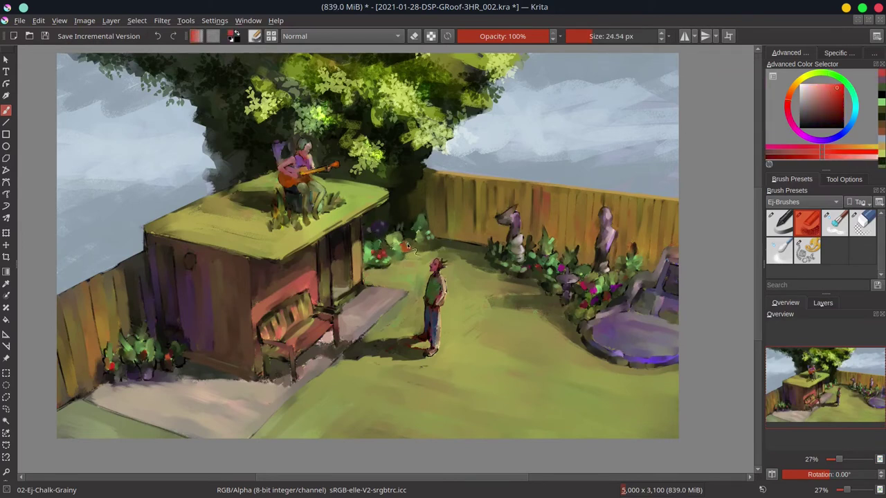
pyautogui.keyDown('ctrl'); pyautogui.click(418, 251); pyautogui.keyUp('ctrl')
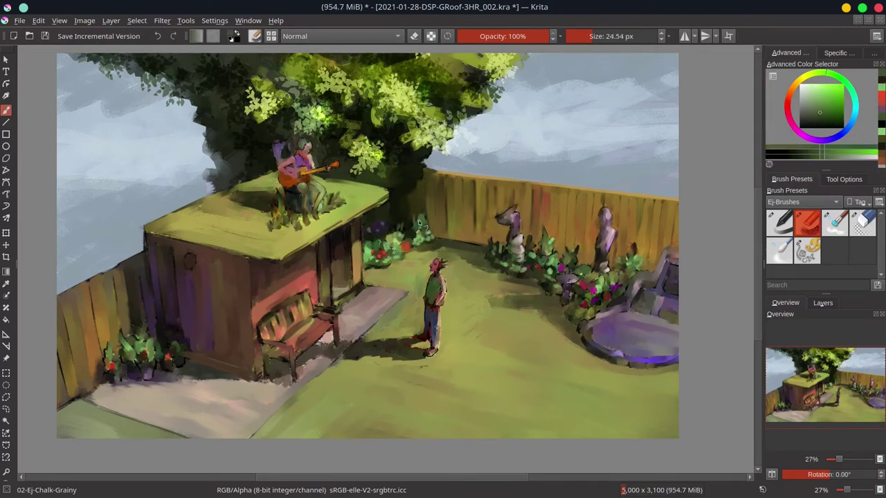
pyautogui.keyDown('ctrl'); pyautogui.click(425, 226); pyautogui.keyUp('ctrl')
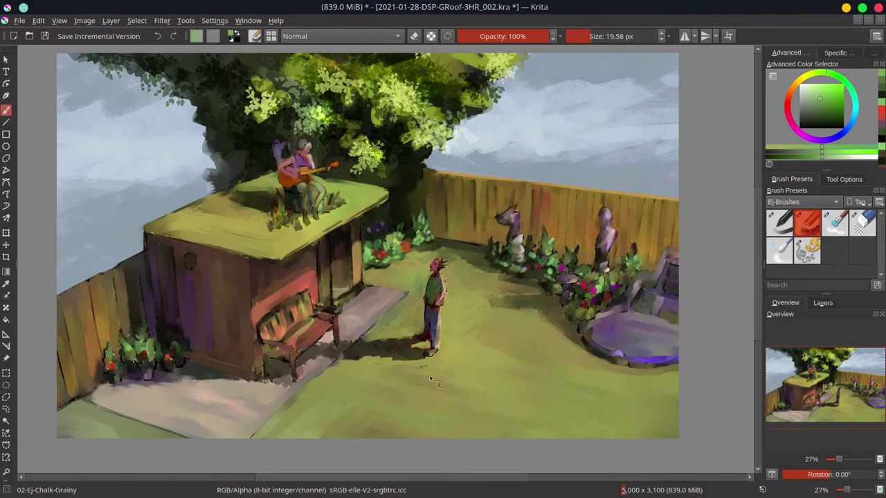
pyautogui.click(675, 11)
# - Paint pink touches onto the statue
pyautogui.keyDown('ctrl'); pyautogui.click(503, 218); pyautogui.keyUp('ctrl')
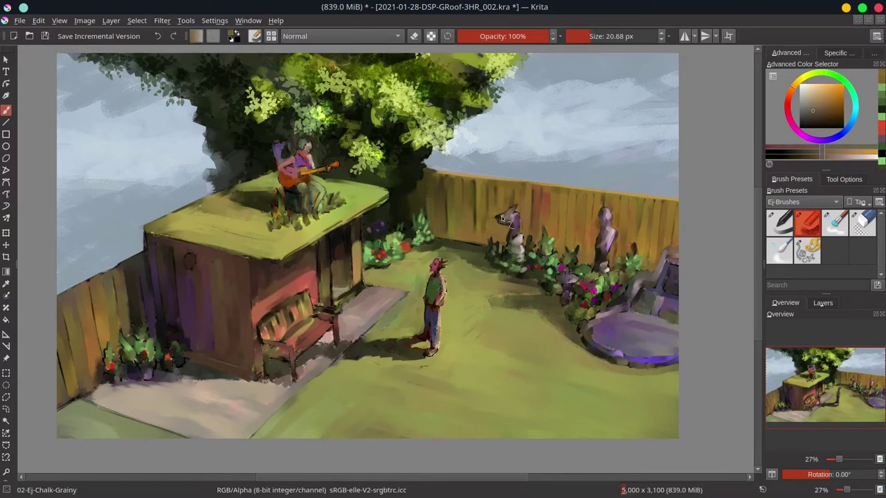
pyautogui.keyDown('ctrl'); pyautogui.click(514, 233); pyautogui.keyUp('ctrl')
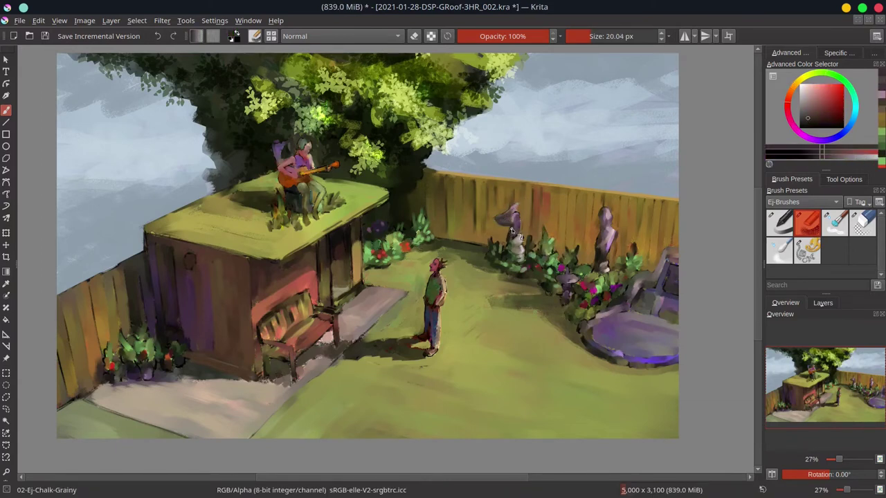
pyautogui.keyDown('ctrl'); pyautogui.click(514, 234); pyautogui.keyUp('ctrl')
pyautogui.moveTo(512, 232); pyautogui.dragTo(522, 211)
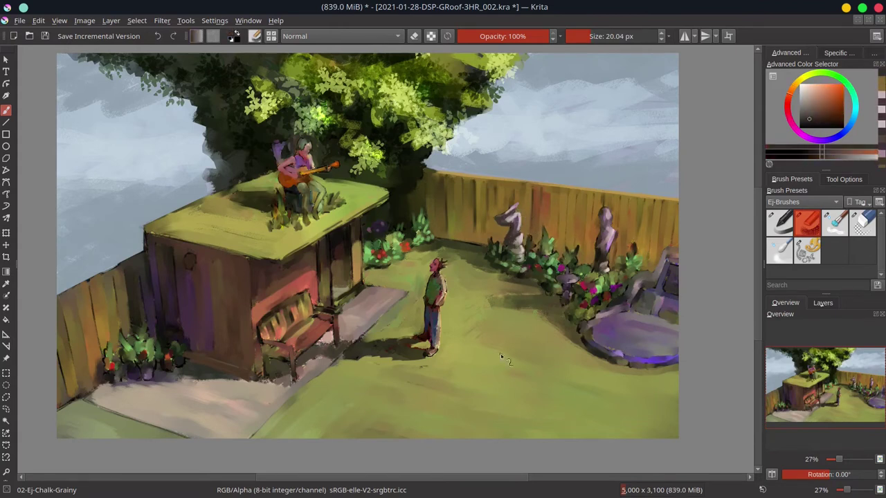
pyautogui.keyDown('ctrl'); pyautogui.click(527, 245); pyautogui.keyUp('ctrl')
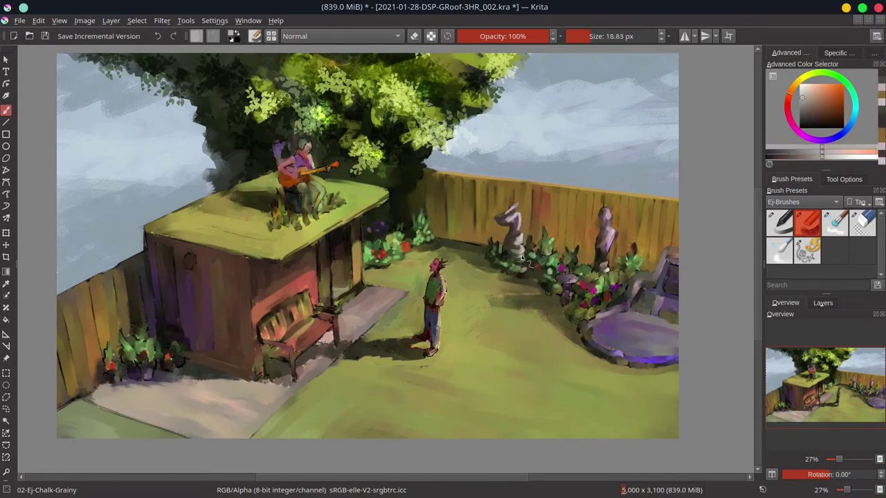
# - Sample several olive and yellow-green tones from the grass and fence bushes while adjusting brush size
pyautogui.keyDown('ctrl'); pyautogui.click(391, 241); pyautogui.keyUp('ctrl')
pyautogui.keyDown('ctrl'); pyautogui.click(443, 258); pyautogui.keyUp('ctrl')
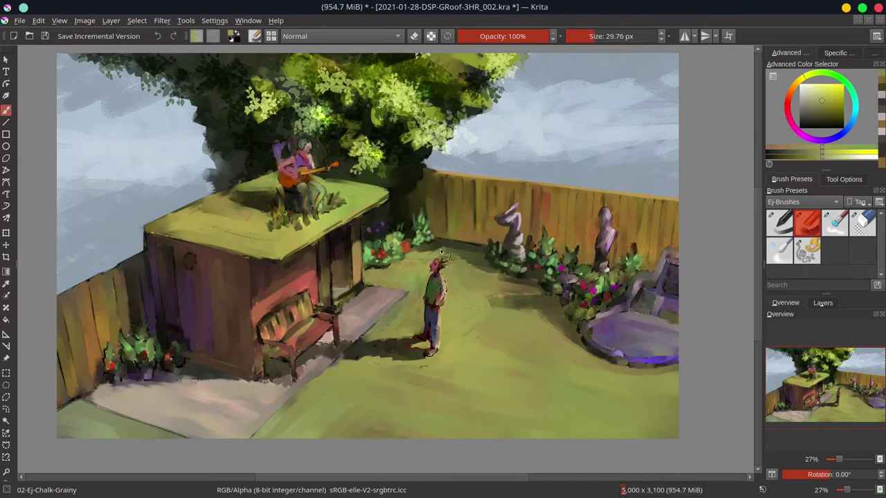
pyautogui.press(']')
pyautogui.press('[')
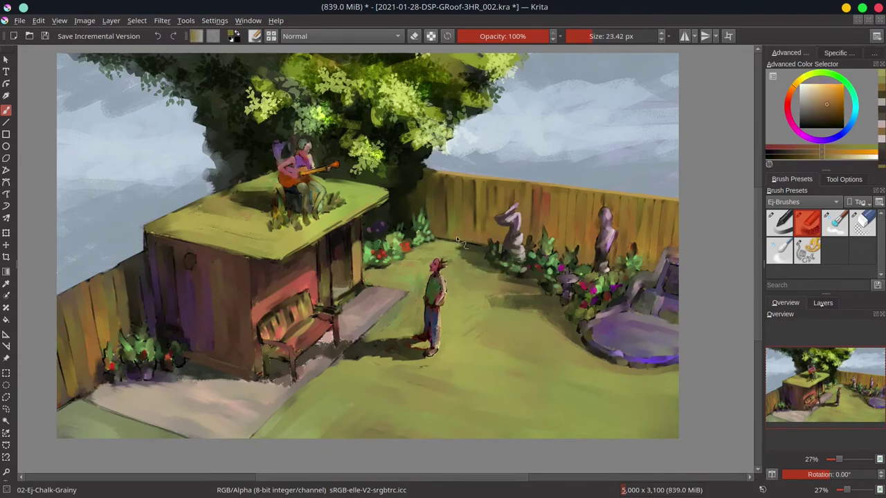
pyautogui.keyDown('ctrl'); pyautogui.click(489, 242); pyautogui.keyUp('ctrl')
pyautogui.press('[')
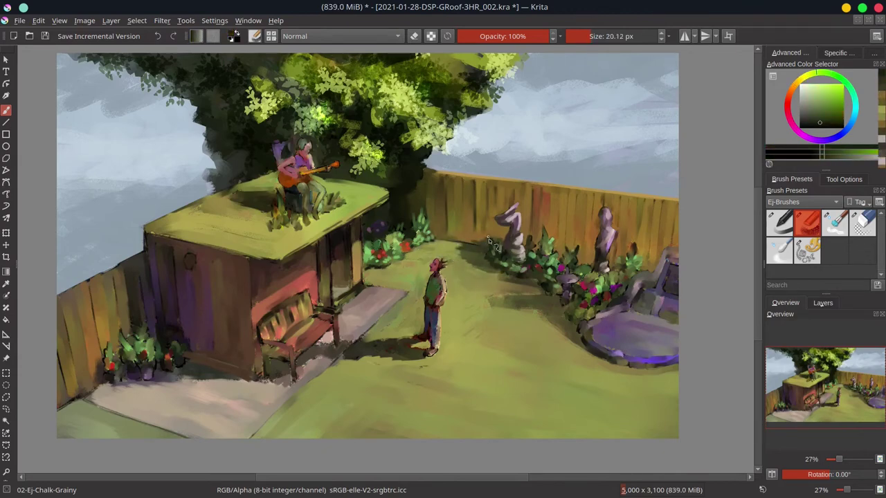
pyautogui.keyDown('ctrl'); pyautogui.click(489, 263); pyautogui.keyUp('ctrl')
pyautogui.press(']')
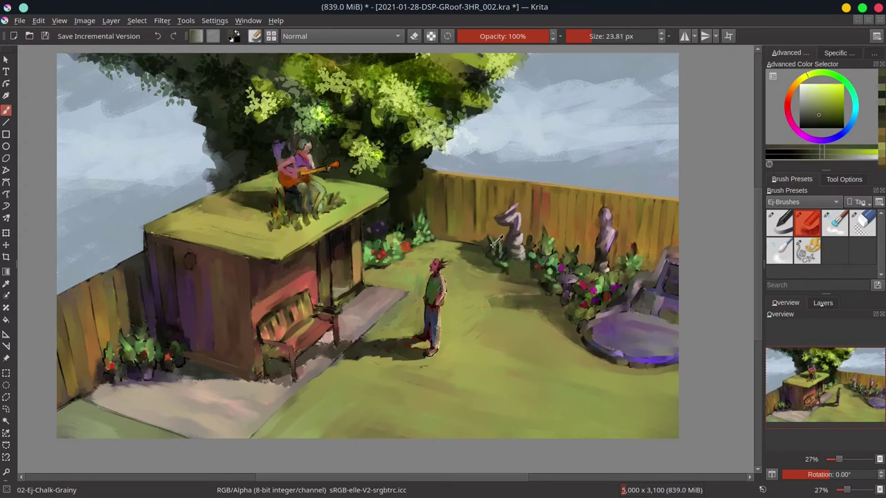
pyautogui.keyDown('ctrl'); pyautogui.click(458, 244); pyautogui.keyUp('ctrl')
pyautogui.keyDown('ctrl'); pyautogui.click(489, 290); pyautogui.keyUp('ctrl')
pyautogui.press(']')
pyautogui.press(']')
pyautogui.press(']')
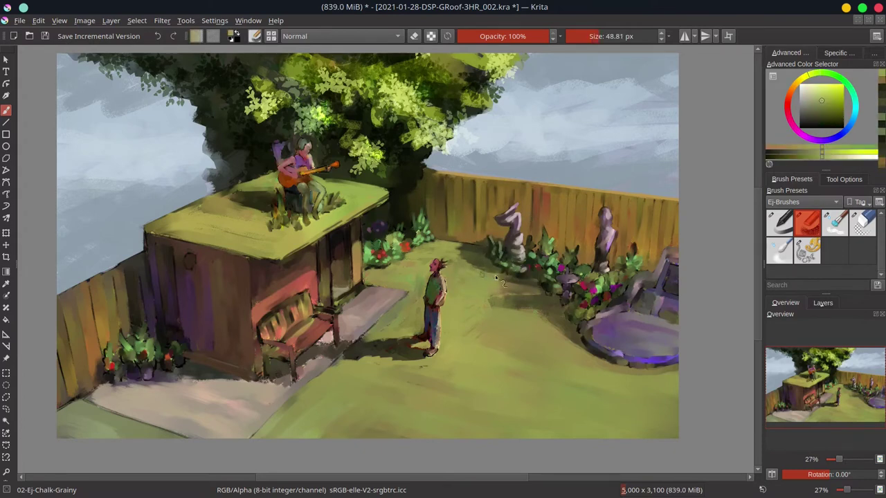
pyautogui.keyDown('ctrl'); pyautogui.click(527, 312); pyautogui.keyUp('ctrl')
pyautogui.keyDown('ctrl'); pyautogui.click(443, 270); pyautogui.keyUp('ctrl')
pyautogui.keyDown('ctrl'); pyautogui.click(461, 254); pyautogui.keyUp('ctrl')
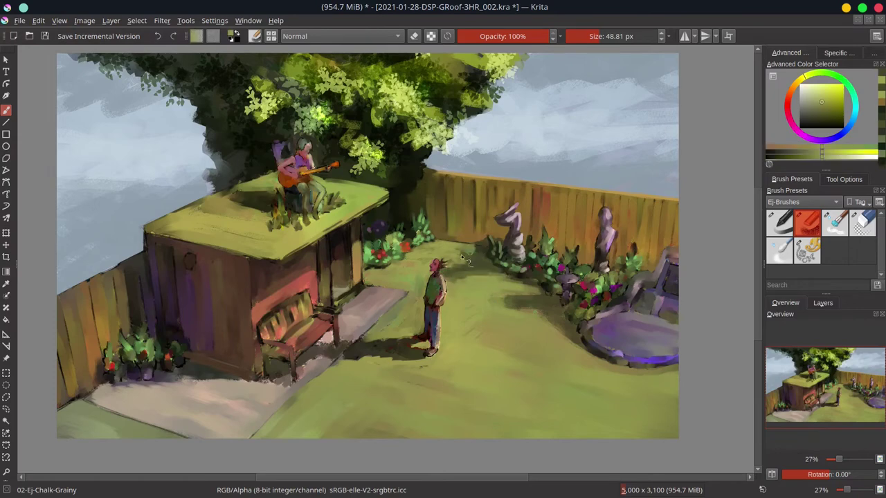
# - Repaint the standing figure's legs and feet in orange-brown, then pick dark olive with a larger brush
pyautogui.keyDown('ctrl'); pyautogui.click(431, 329); pyautogui.keyUp('ctrl')
pyautogui.moveTo(433, 327); pyautogui.dragTo(419, 337)
pyautogui.keyDown('ctrl'); pyautogui.click(423, 242); pyautogui.keyUp('ctrl')
pyautogui.press(']')
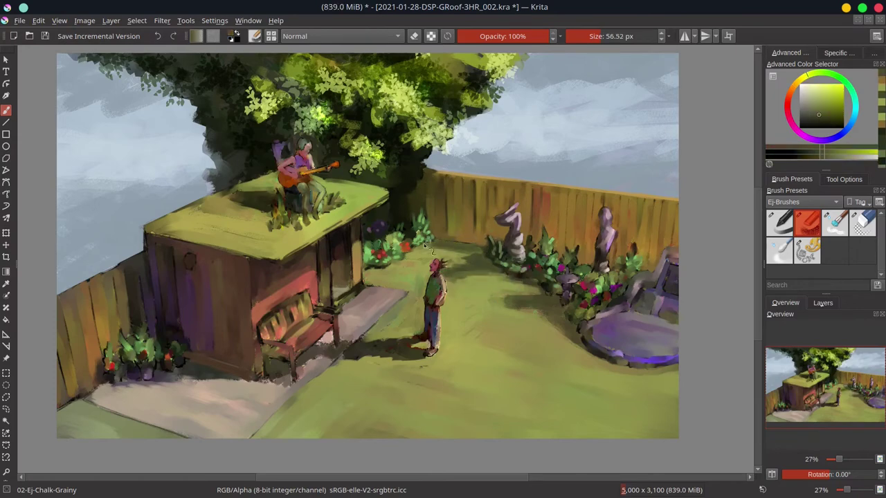
pyautogui.click(339, 36)
# - Paint a yellow Color Dodge glow onto the left fence with a large brush
pyautogui.click(332, 73)
pyautogui.press(']')
pyautogui.press(']')
pyautogui.press(']')
pyautogui.press(']')
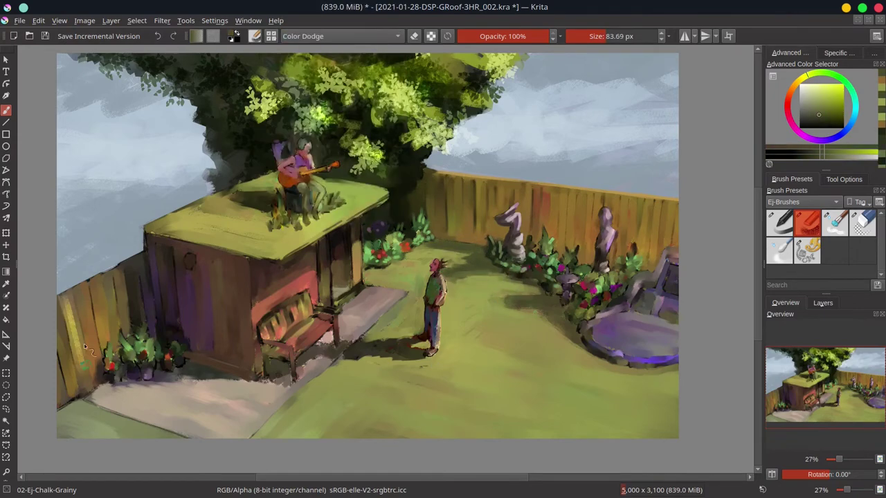
pyautogui.moveTo(83, 343)
pyautogui.mouseDown()
pyautogui.moveTo(97, 286)
pyautogui.moveTo(128, 267)
pyautogui.mouseUp()
pyautogui.moveTo(69, 311); pyautogui.dragTo(67, 420)
# - Smudge the fence glow with Blender-Textured-Soft, then return to Chalk-Grainy
pyautogui.press('.')
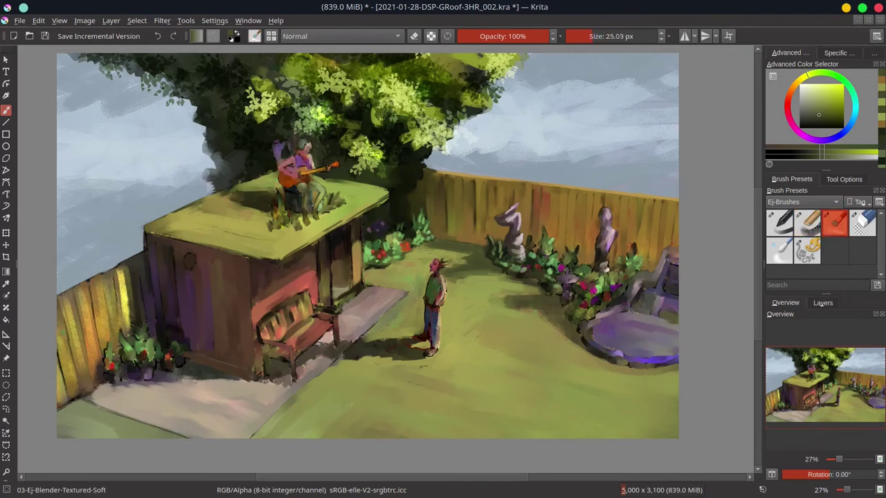
pyautogui.moveTo(120, 276); pyautogui.dragTo(119, 297)
pyautogui.press('[')
pyautogui.press('[')
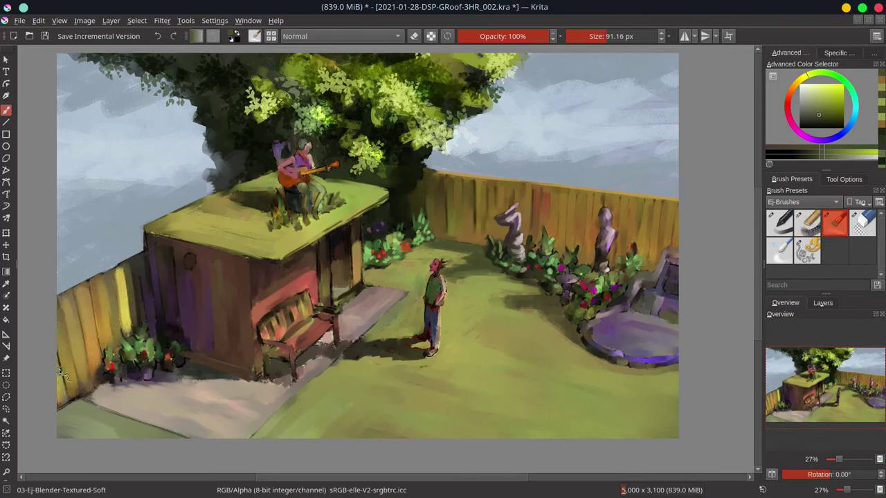
pyautogui.press(',')
# - Darken the plants along the fence base and around the statue with Multiply chalk strokes
pyautogui.moveTo(464, 201)
pyautogui.mouseDown()
pyautogui.moveTo(591, 245)
pyautogui.moveTo(664, 235)
pyautogui.moveTo(630, 263)
pyautogui.moveTo(526, 242)
pyautogui.mouseUp()
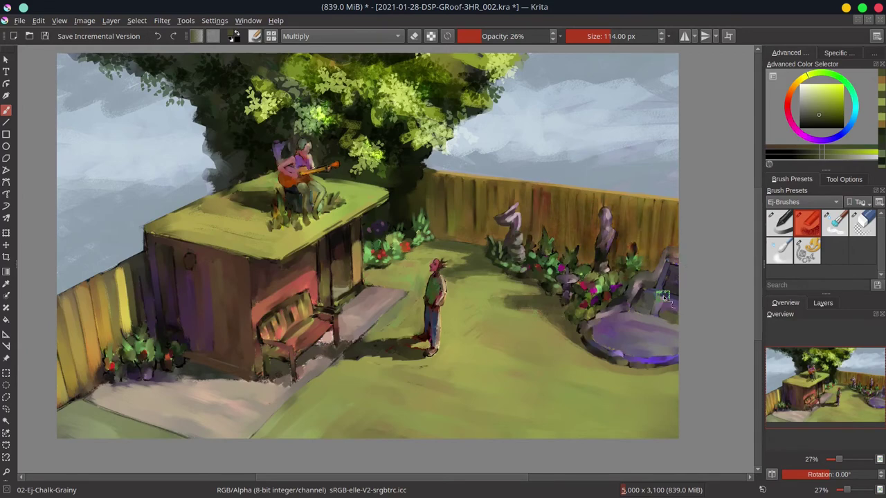
pyautogui.moveTo(598, 239)
pyautogui.mouseDown()
pyautogui.moveTo(625, 280)
pyautogui.moveTo(673, 248)
pyautogui.moveTo(681, 279)
pyautogui.moveTo(627, 370)
pyautogui.moveTo(620, 294)
pyautogui.mouseUp()
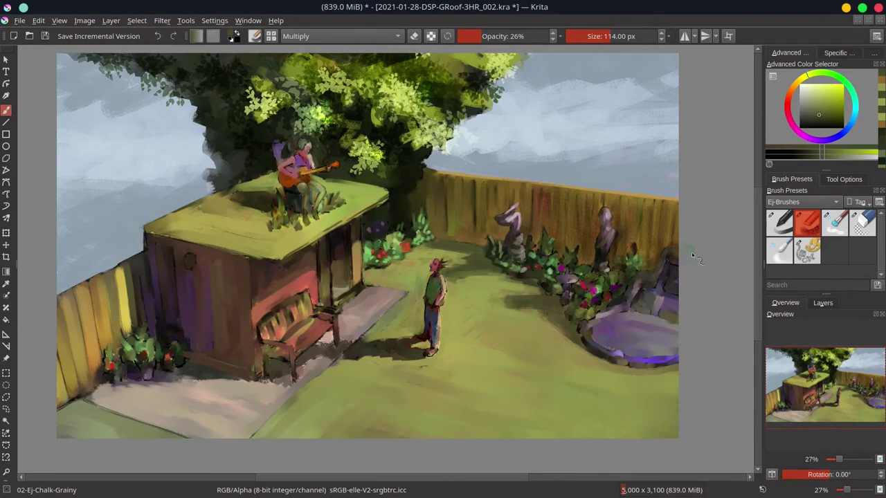
pyautogui.moveTo(633, 238); pyautogui.dragTo(654, 263)
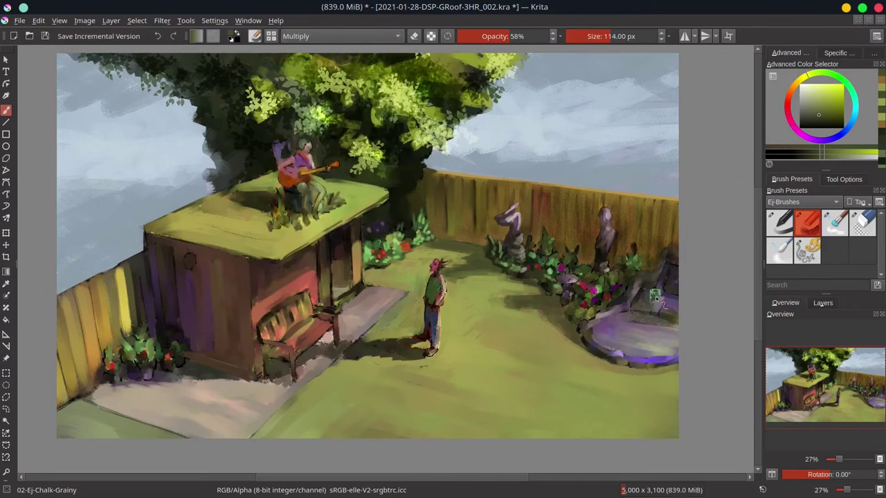
pyautogui.press('/')
pyautogui.press('[')
pyautogui.press('[')
pyautogui.press(']')
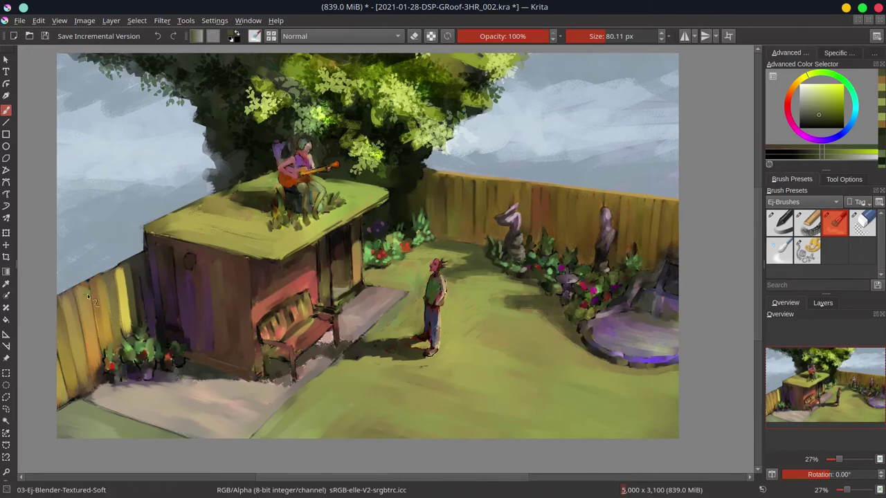
pyautogui.press('/')
pyautogui.keyDown('ctrl'); pyautogui.click(121, 294); pyautogui.keyUp('ctrl')
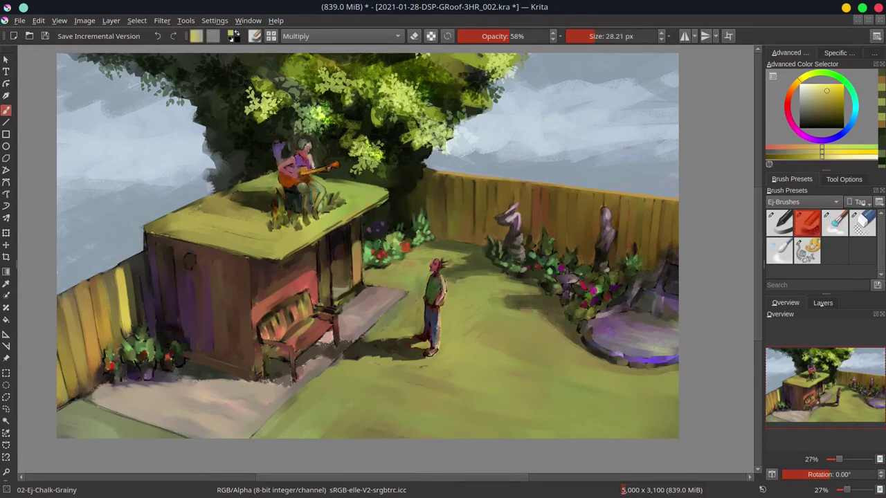
# - Sample the light sky blue, mirror and level the view, and save
pyautogui.moveTo(121, 273); pyautogui.dragTo(505, 151)
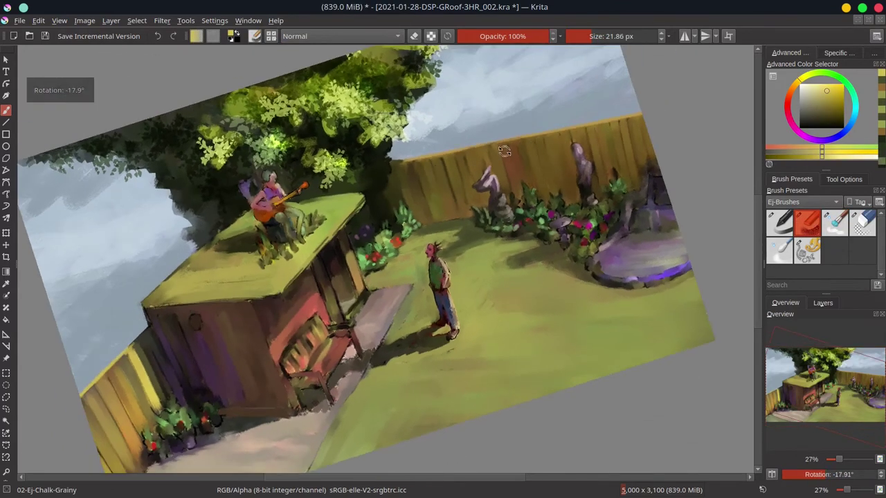
pyautogui.keyDown('ctrl'); pyautogui.click(537, 131); pyautogui.keyUp('ctrl')
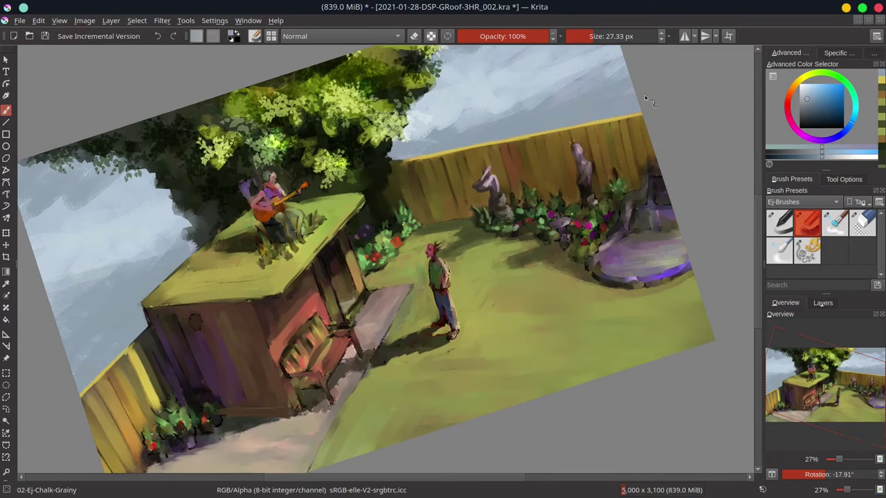
pyautogui.press('m')
pyautogui.click(772, 476)
pyautogui.hotkey('ctrl', 's')
# - Paint light yellow-green lawn over the pond's lower edge with Chalk-Grainy
pyautogui.press('/')
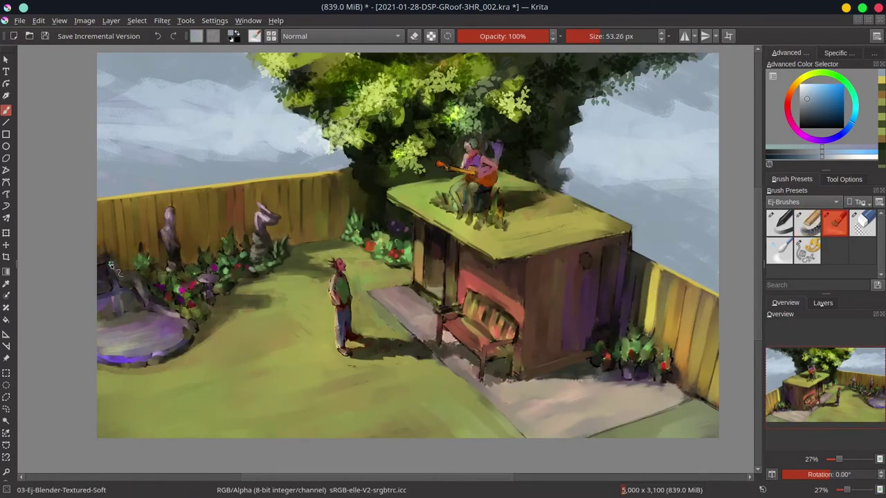
pyautogui.press('/')
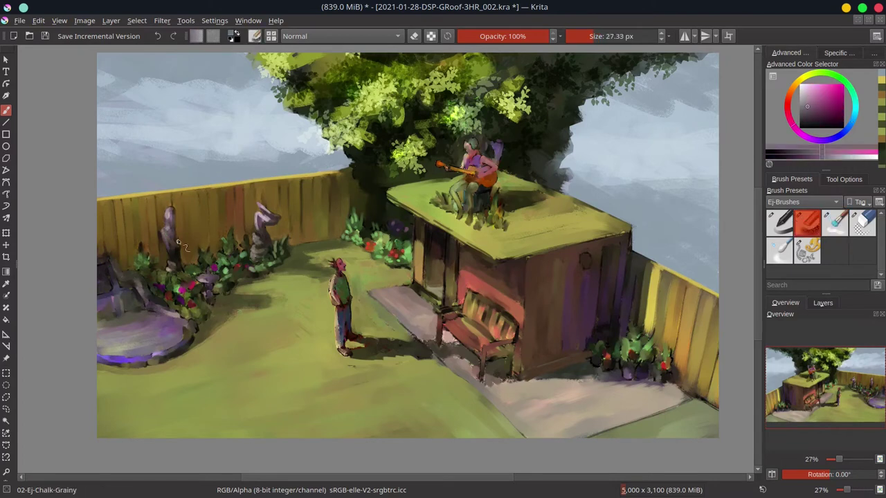
pyautogui.keyDown('ctrl'); pyautogui.click(169, 216); pyautogui.keyUp('ctrl')
pyautogui.press('[')
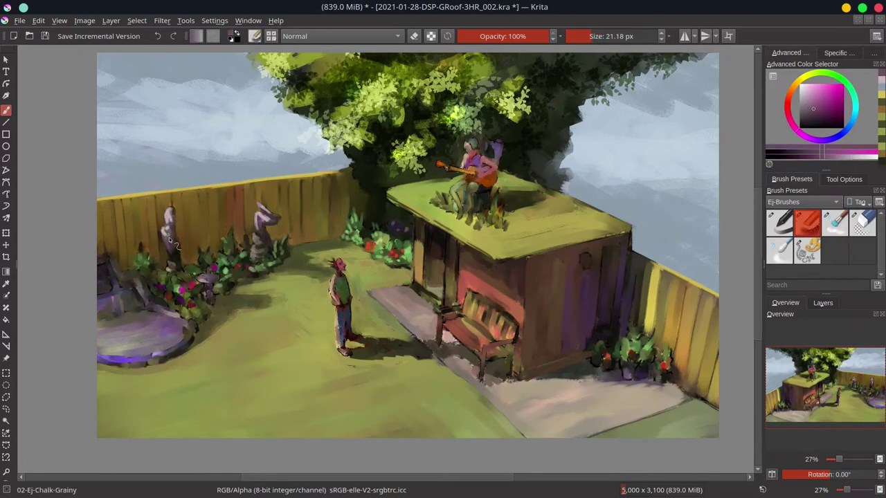
pyautogui.keyDown('ctrl'); pyautogui.click(163, 260); pyautogui.keyUp('ctrl')
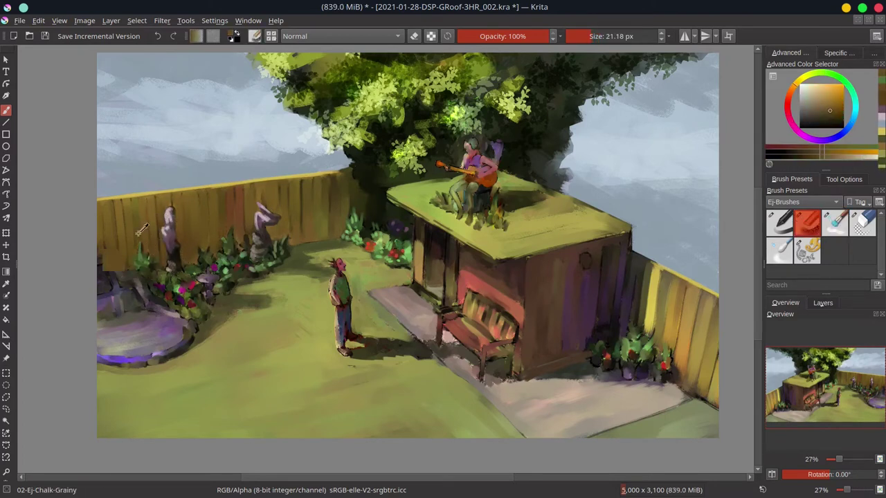
pyautogui.keyDown('ctrl'); pyautogui.click(125, 275); pyautogui.keyUp('ctrl')
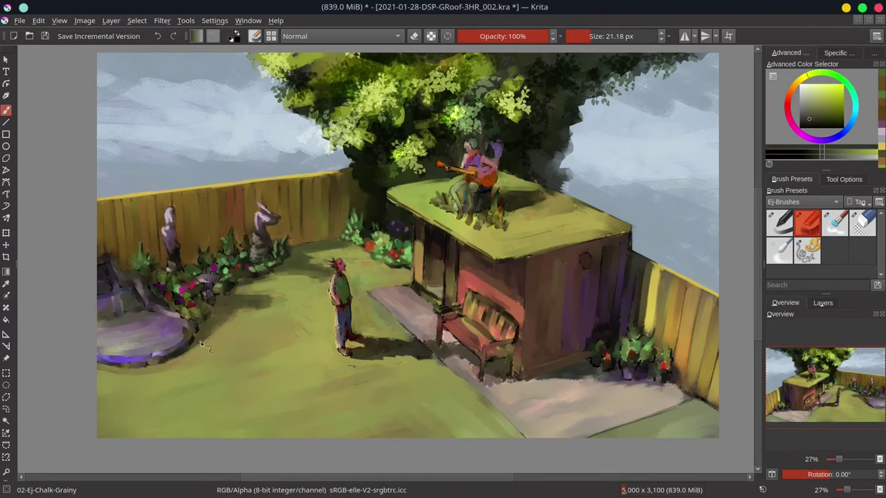
pyautogui.keyDown('ctrl'); pyautogui.click(127, 294); pyautogui.keyUp('ctrl')
pyautogui.press('[')
pyautogui.keyDown('ctrl'); pyautogui.click(125, 353); pyautogui.keyUp('ctrl')
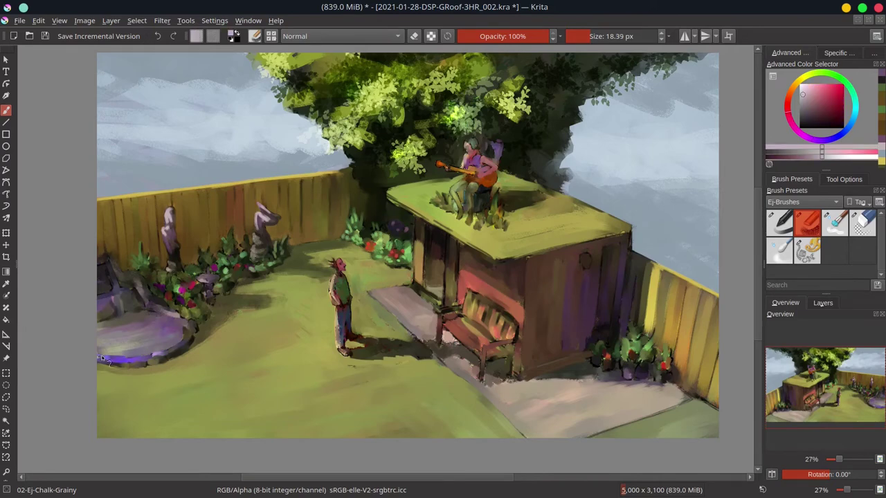
pyautogui.keyDown('ctrl'); pyautogui.click(130, 364); pyautogui.keyUp('ctrl')
pyautogui.press(']')
pyautogui.press(']')
pyautogui.keyDown('ctrl'); pyautogui.click(132, 367); pyautogui.keyUp('ctrl')
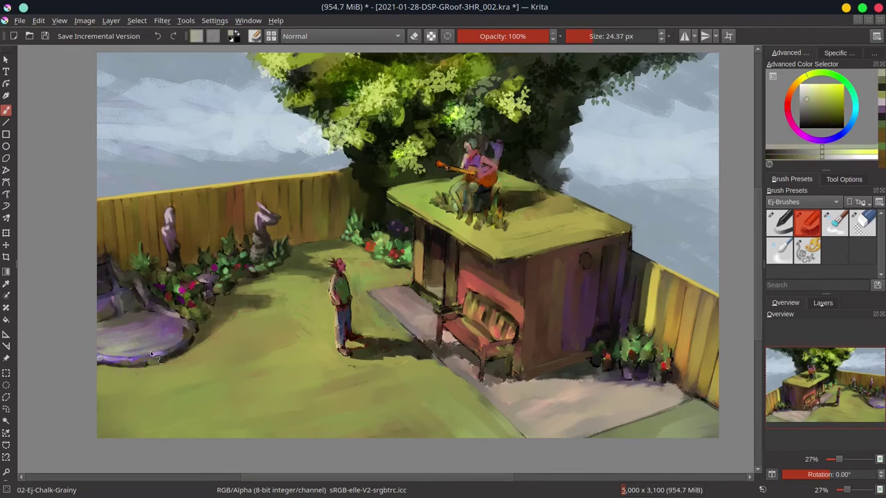
pyautogui.moveTo(187, 350); pyautogui.dragTo(114, 330)
# - Touch up the stones beside the left flowerbed with sampled lilacs, olives and blue-violets, then save
pyautogui.keyDown('ctrl'); pyautogui.click(165, 310); pyautogui.keyUp('ctrl')
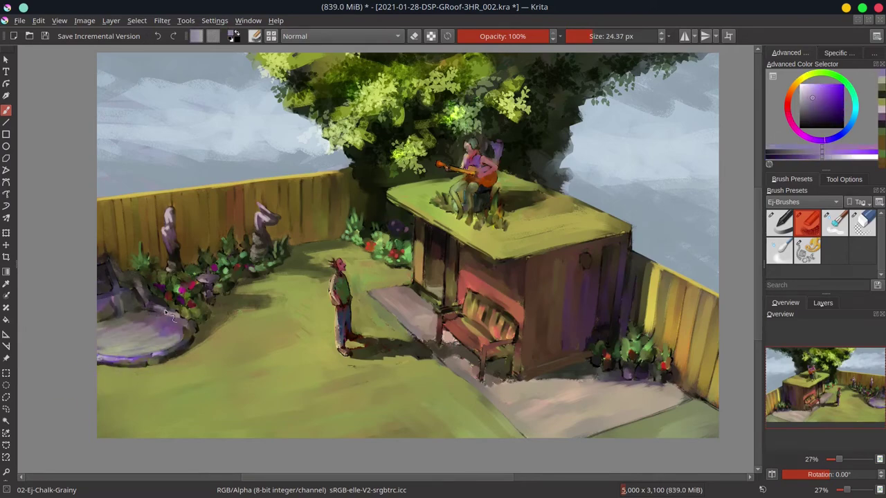
pyautogui.keyDown('ctrl'); pyautogui.click(103, 350); pyautogui.keyUp('ctrl')
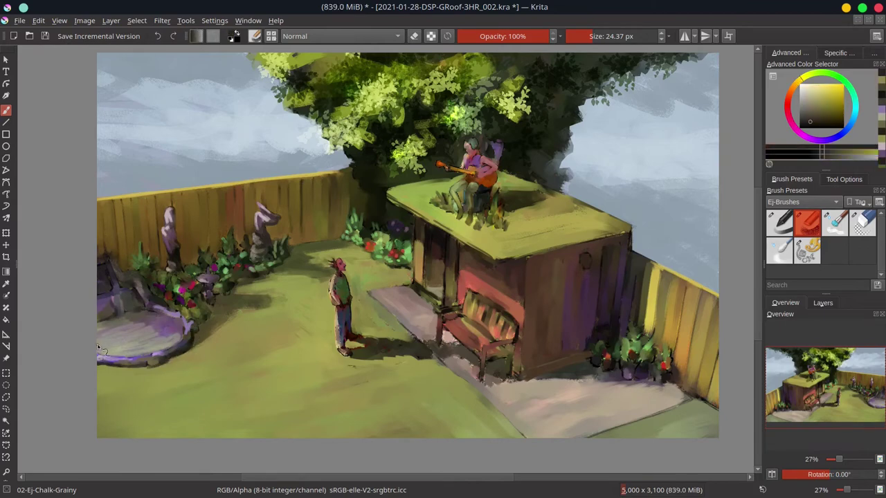
pyautogui.keyDown('ctrl'); pyautogui.click(157, 263); pyautogui.keyUp('ctrl')
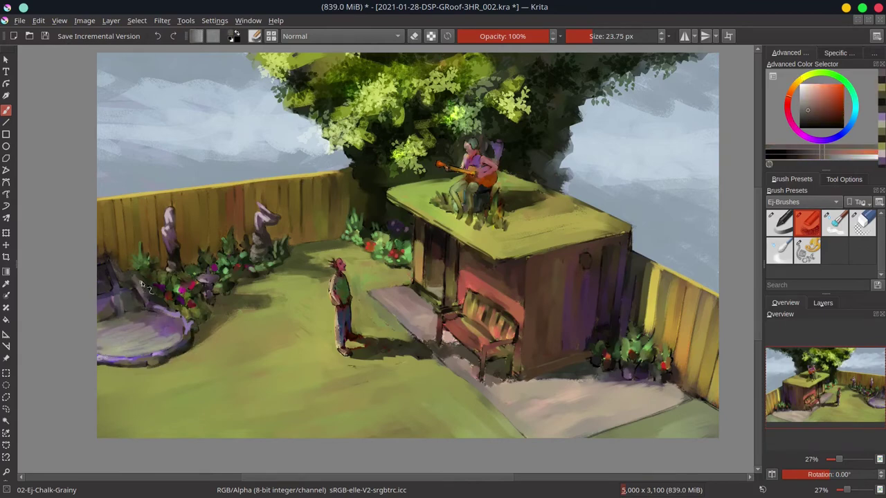
pyautogui.keyDown('ctrl'); pyautogui.click(148, 305); pyautogui.keyUp('ctrl')
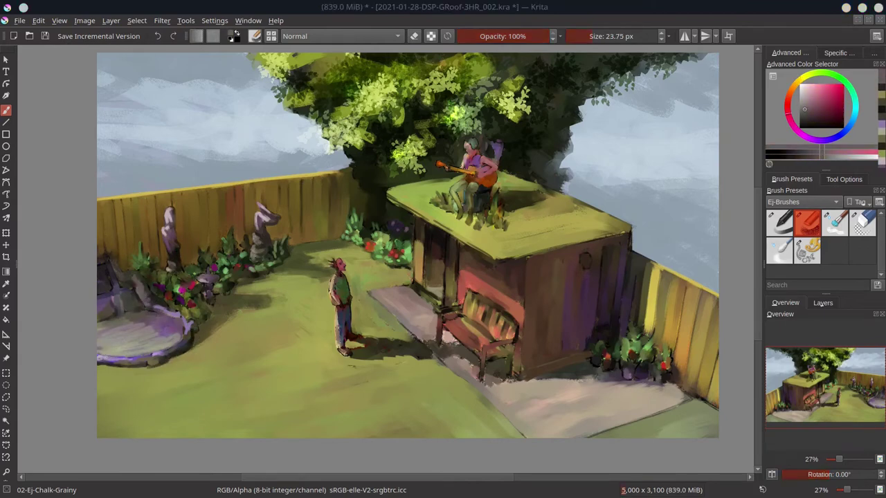
pyautogui.keyDown('ctrl'); pyautogui.click(126, 285); pyautogui.keyUp('ctrl')
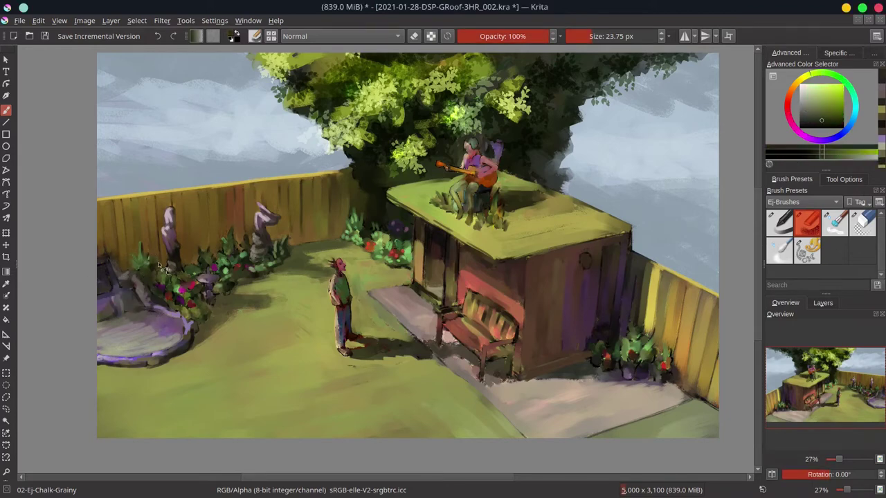
pyautogui.keyDown('ctrl'); pyautogui.click(143, 265); pyautogui.keyUp('ctrl')
pyautogui.keyDown('ctrl'); pyautogui.click(146, 272); pyautogui.keyUp('ctrl')
pyautogui.keyDown('ctrl'); pyautogui.click(125, 258); pyautogui.keyUp('ctrl')
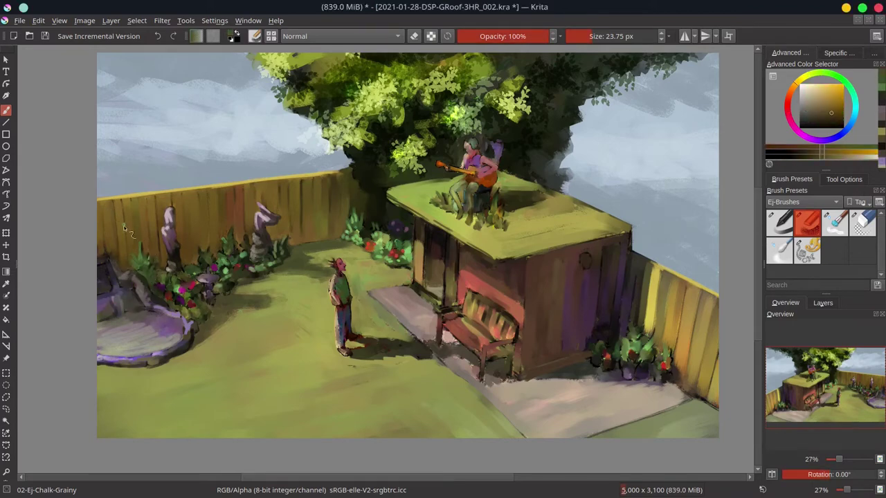
pyautogui.keyDown('ctrl'); pyautogui.click(97, 259); pyautogui.keyUp('ctrl')
pyautogui.keyDown('ctrl'); pyautogui.click(107, 298); pyautogui.keyUp('ctrl')
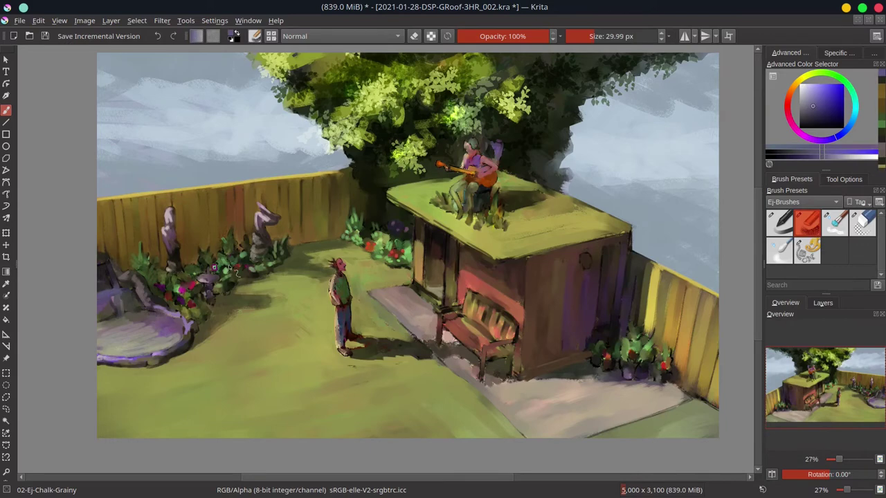
pyautogui.keyDown('ctrl'); pyautogui.click(124, 302); pyautogui.keyUp('ctrl')
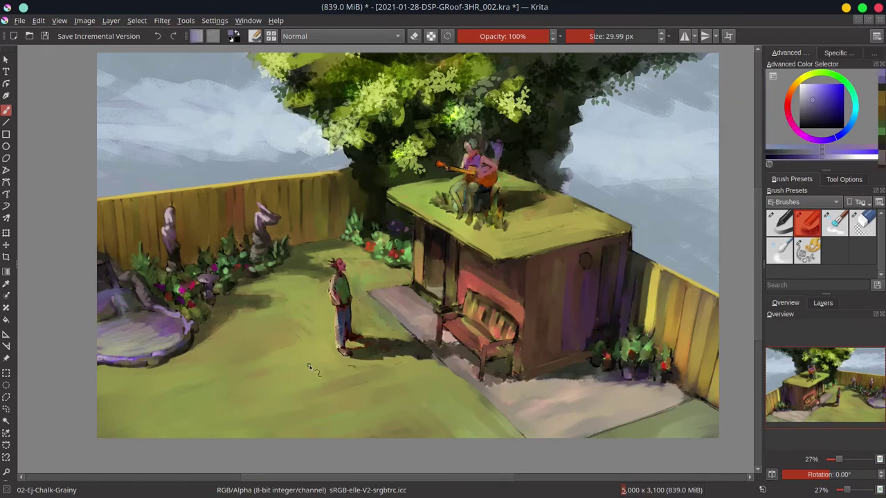
pyautogui.hotkey('ctrl', 's')
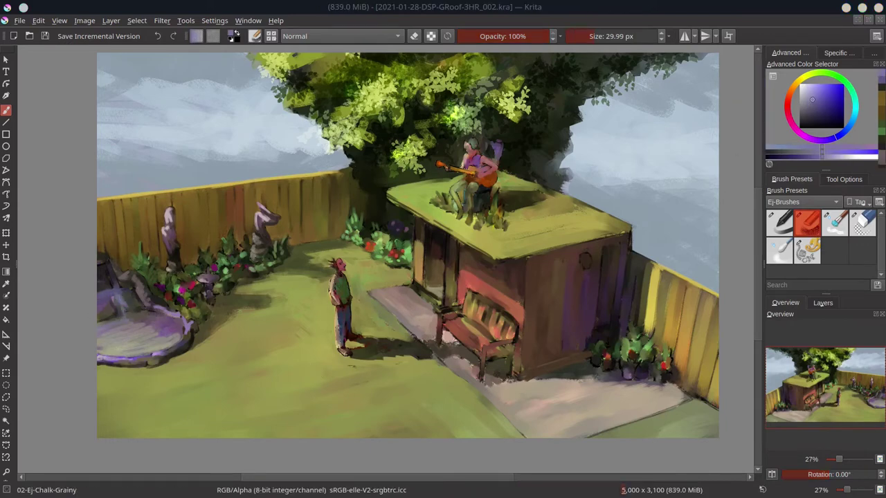
# - Enlarge the brush and brighten the pond surface with broad light-ochre strokes
pyautogui.moveTo(207, 339); pyautogui.dragTo(229, 339)
pyautogui.keyDown('ctrl'); pyautogui.click(228, 340); pyautogui.keyUp('ctrl')
pyautogui.moveTo(103, 326); pyautogui.dragTo(158, 318)
pyautogui.keyDown('ctrl'); pyautogui.click(118, 293); pyautogui.keyUp('ctrl')
pyautogui.keyDown('ctrl'); pyautogui.click(104, 306); pyautogui.keyUp('ctrl')
pyautogui.keyDown('ctrl'); pyautogui.click(104, 306); pyautogui.keyUp('ctrl')
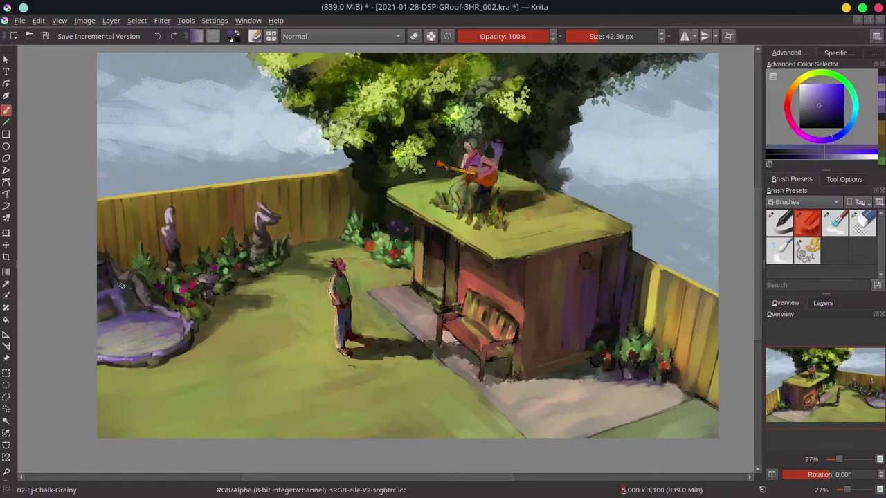
# - Shrink the brush to about 28 px and sample dark olive greens around the pond
pyautogui.moveTo(131, 276); pyautogui.dragTo(109, 275)
pyautogui.keyDown('ctrl'); pyautogui.click(109, 275); pyautogui.keyUp('ctrl')
pyautogui.keyDown('ctrl'); pyautogui.click(128, 284); pyautogui.keyUp('ctrl')
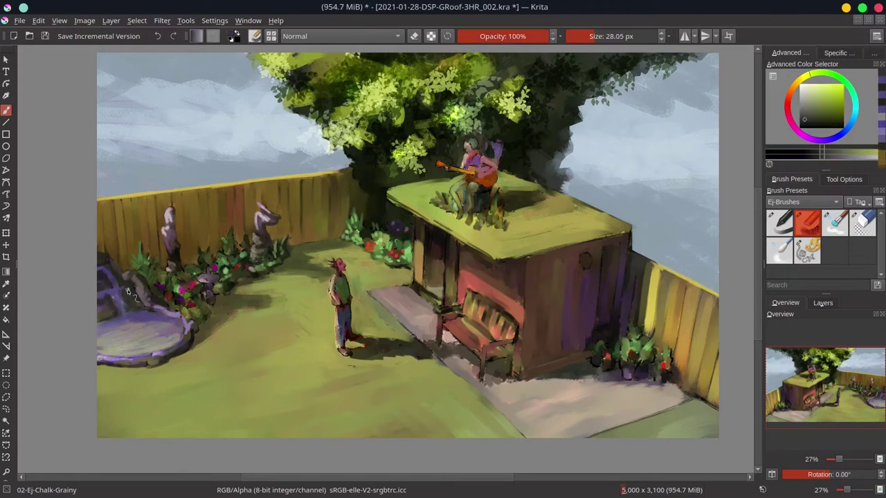
pyautogui.keyDown('ctrl'); pyautogui.click(145, 282); pyautogui.keyUp('ctrl')
pyautogui.keyDown('ctrl'); pyautogui.click(146, 281); pyautogui.keyUp('ctrl')
pyautogui.keyDown('ctrl'); pyautogui.click(143, 285); pyautogui.keyUp('ctrl')
pyautogui.keyDown('ctrl'); pyautogui.click(137, 301); pyautogui.keyUp('ctrl')
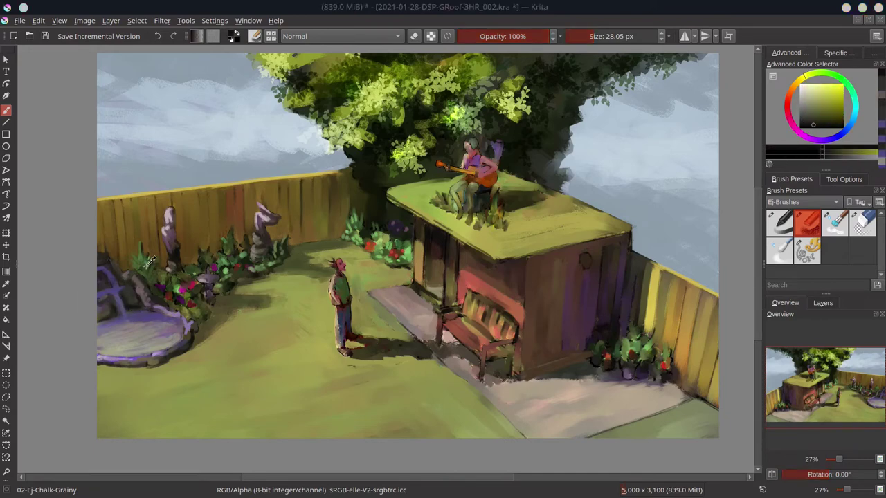
# - Pick purple and lighter purple for the garden chair, with a slightly smaller brush
pyautogui.keyDown('ctrl'); pyautogui.click(111, 270); pyautogui.keyUp('ctrl')
pyautogui.keyDown('ctrl'); pyautogui.click(107, 279); pyautogui.keyUp('ctrl')
pyautogui.press('[')
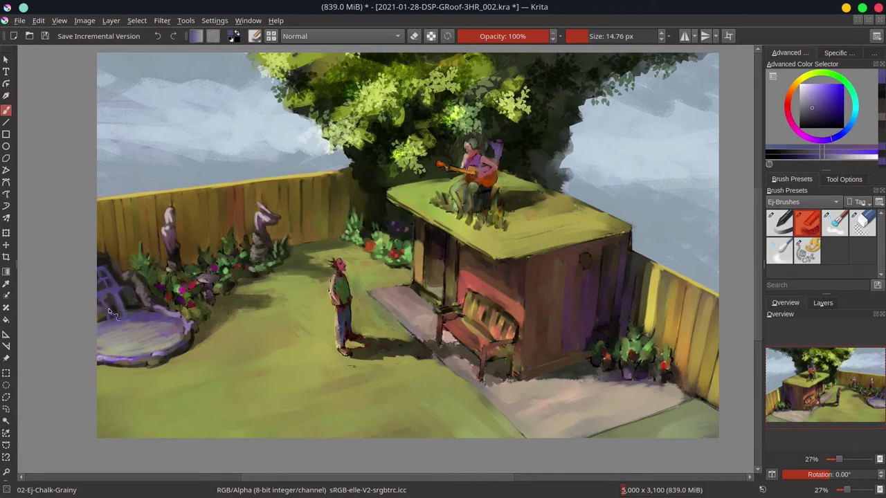
pyautogui.keyDown('ctrl'); pyautogui.click(110, 310); pyautogui.keyUp('ctrl')
pyautogui.keyDown('ctrl'); pyautogui.click(134, 309); pyautogui.keyUp('ctrl')
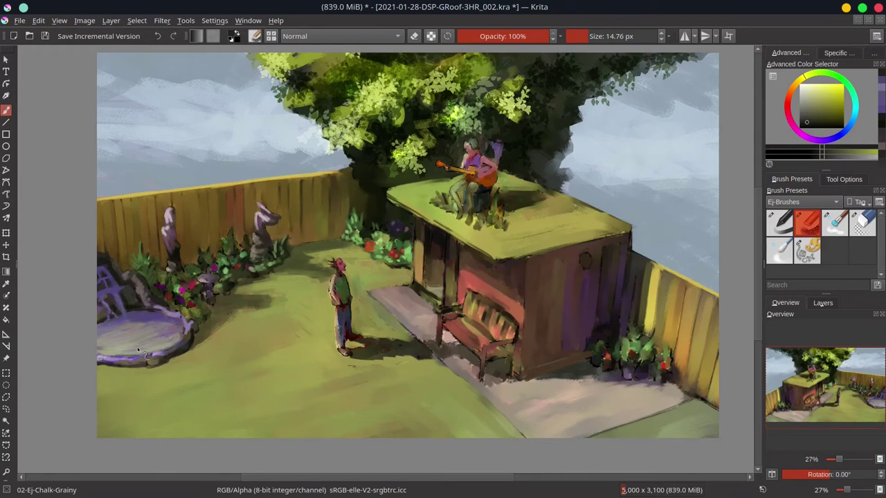
# - Sample the pond rim's purple and a light yellow, adjusting the brush size
pyautogui.keyDown('ctrl'); pyautogui.click(116, 358); pyautogui.keyUp('ctrl')
pyautogui.press('[')
pyautogui.keyDown('ctrl'); pyautogui.click(178, 347); pyautogui.keyUp('ctrl')
pyautogui.press(']')
pyautogui.press(']')
pyautogui.press(']')
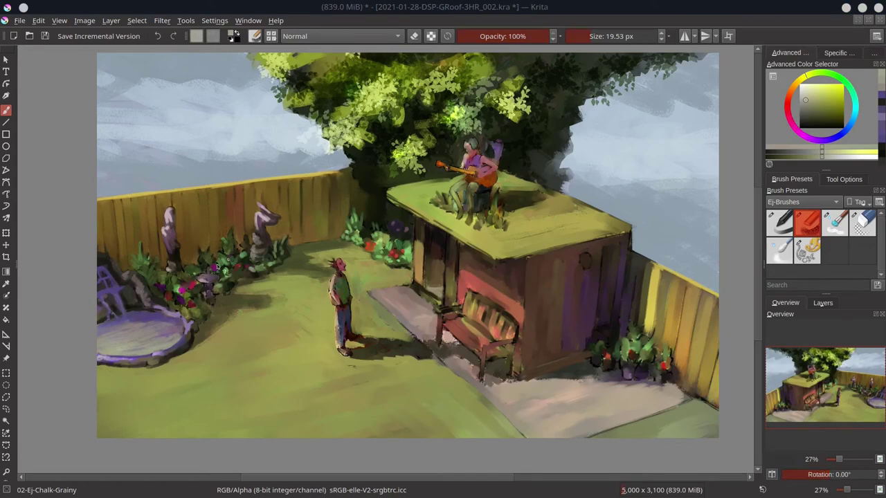
pyautogui.keyDown('ctrl'); pyautogui.click(182, 309); pyautogui.keyUp('ctrl')
pyautogui.keyDown('ctrl'); pyautogui.click(193, 312); pyautogui.keyUp('ctrl')
pyautogui.press(']')
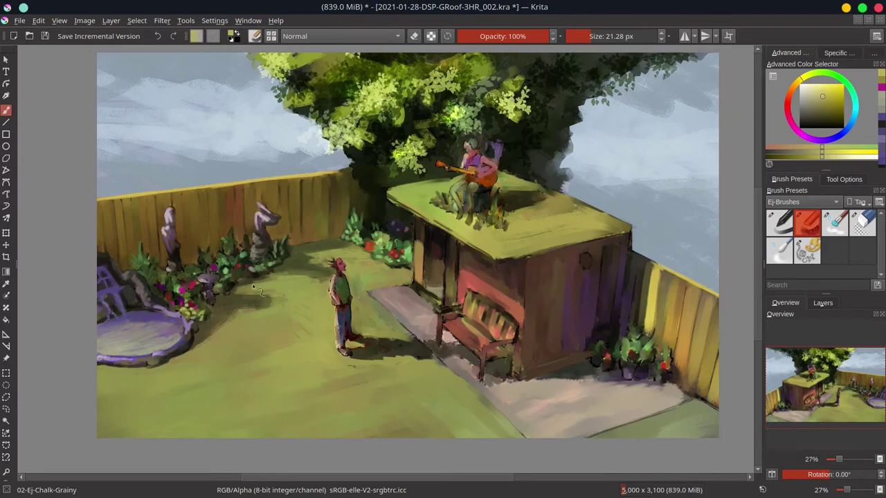
# - Sample flowerbed greens and dark magenta with a smaller brush, then save the painting
pyautogui.keyDown('ctrl'); pyautogui.click(200, 320); pyautogui.keyUp('ctrl')
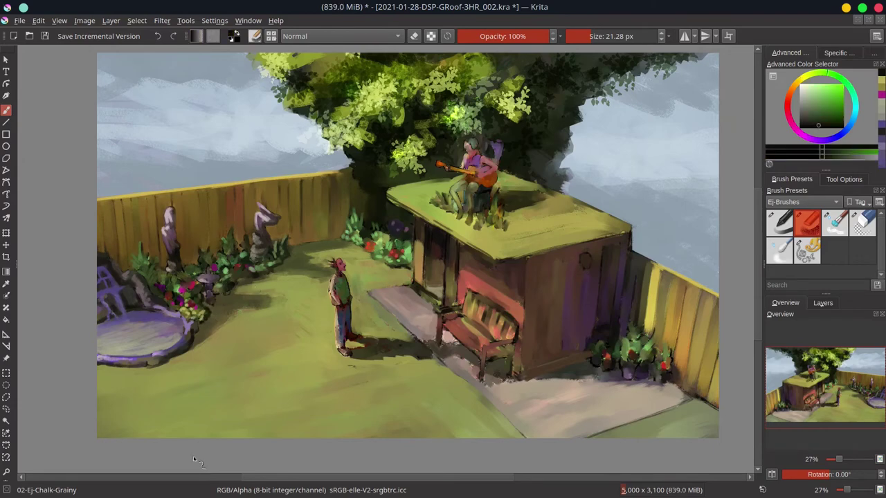
pyautogui.keyDown('ctrl'); pyautogui.click(218, 267); pyautogui.keyUp('ctrl')
pyautogui.press('[')
pyautogui.press('[')
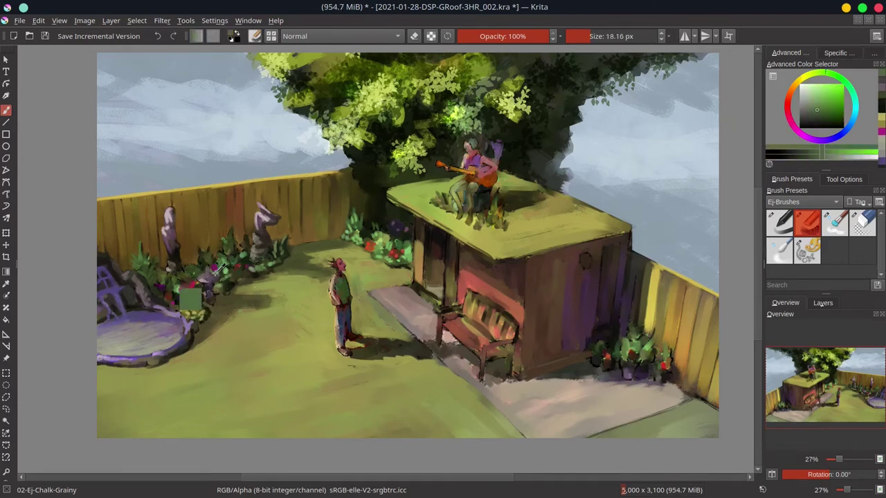
pyautogui.keyDown('ctrl'); pyautogui.click(215, 270); pyautogui.keyUp('ctrl')
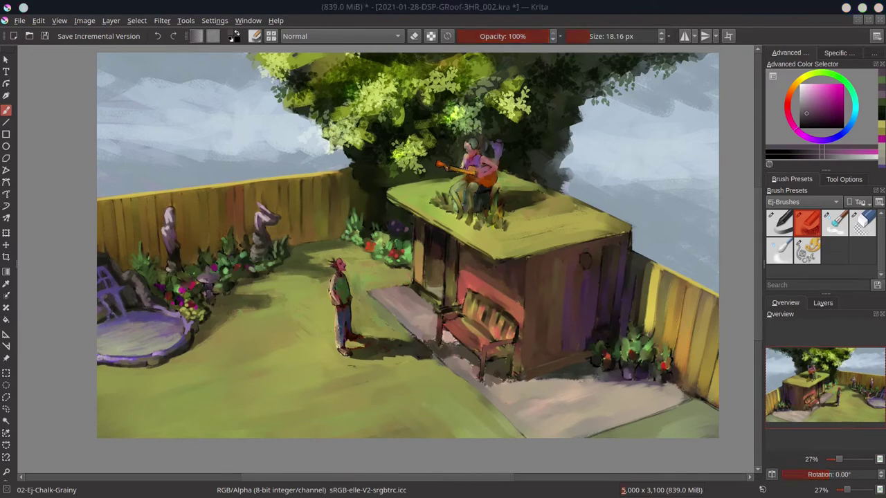
pyautogui.hotkey('ctrl', 's')
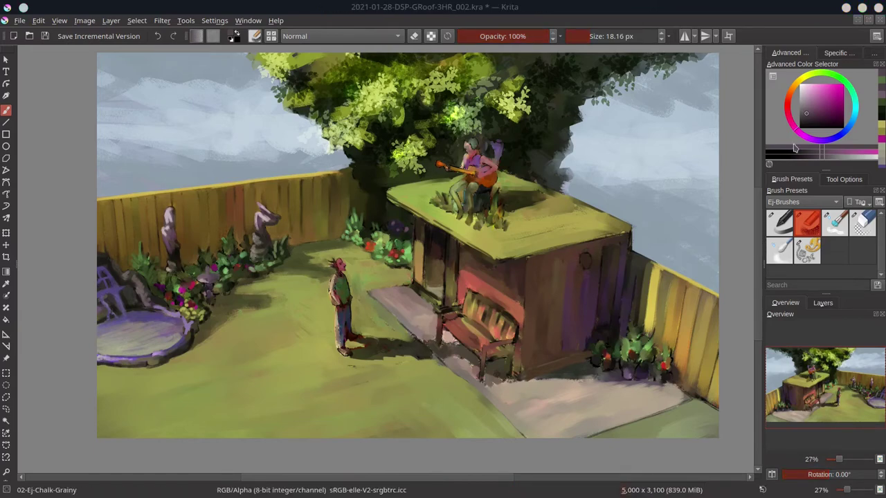
# - Alternate pink, dark olive and lighter green samples for foliage around the birdbath
pyautogui.keyDown('ctrl'); pyautogui.click(197, 296); pyautogui.keyUp('ctrl')
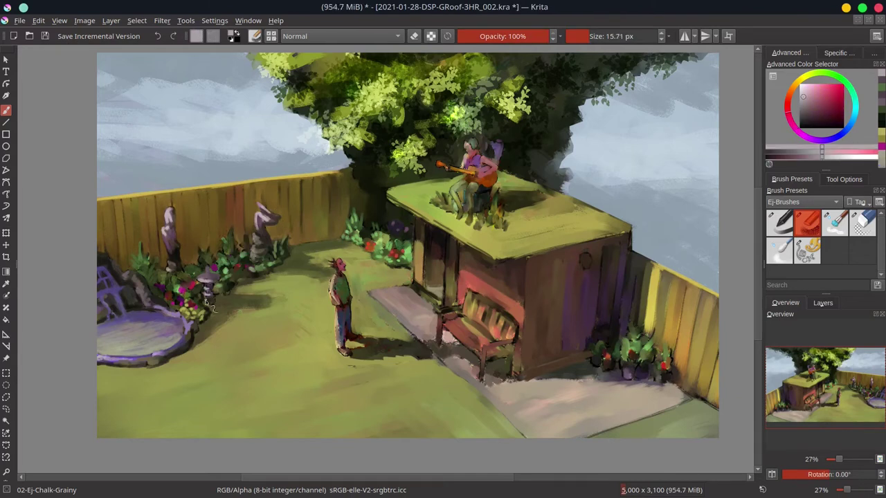
pyautogui.keyDown('ctrl'); pyautogui.click(216, 308); pyautogui.keyUp('ctrl')
pyautogui.keyDown('ctrl'); pyautogui.click(198, 299); pyautogui.keyUp('ctrl')
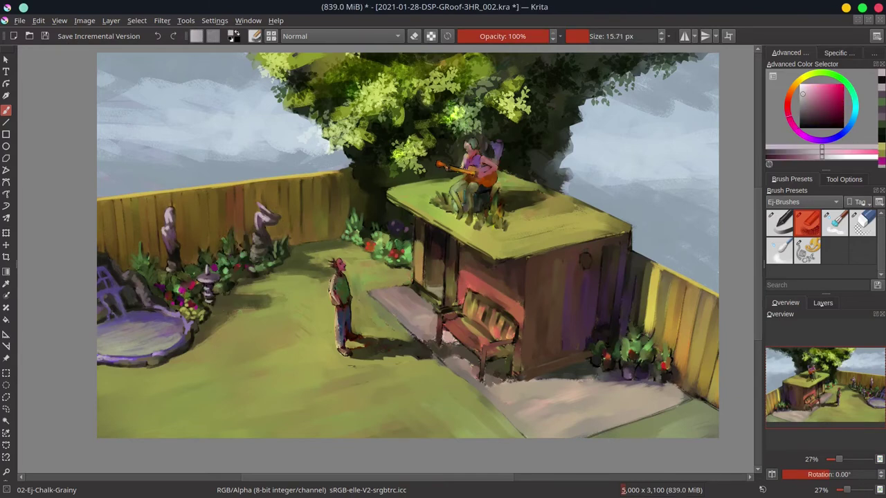
pyautogui.keyDown('ctrl'); pyautogui.click(218, 306); pyautogui.keyUp('ctrl')
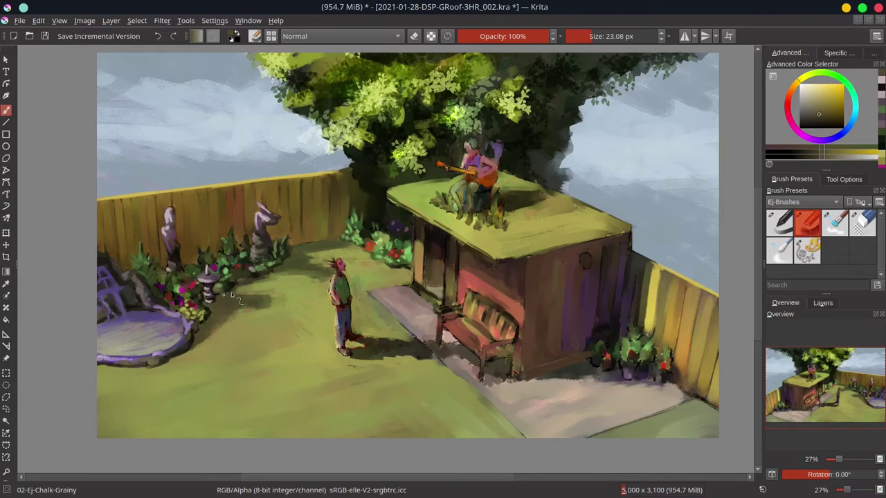
pyautogui.keyDown('ctrl'); pyautogui.click(194, 308); pyautogui.keyUp('ctrl')
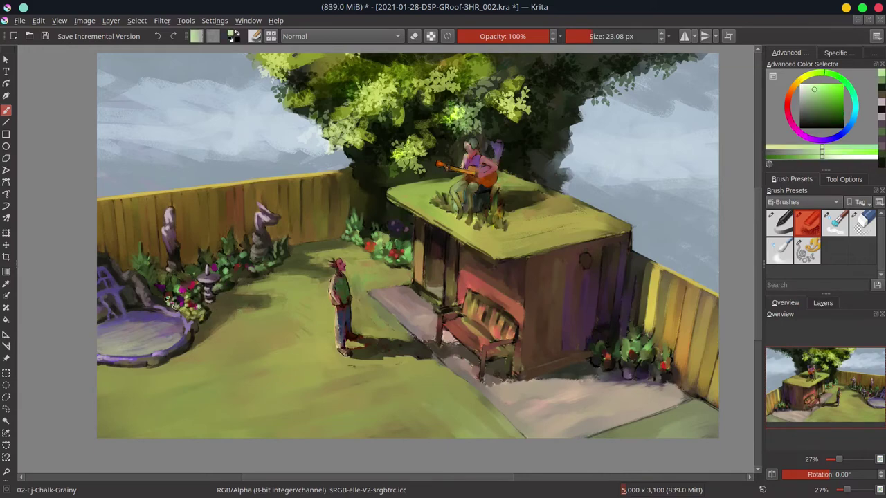
pyautogui.keyDown('ctrl'); pyautogui.click(205, 298); pyautogui.keyUp('ctrl')
pyautogui.keyDown('ctrl'); pyautogui.click(206, 296); pyautogui.keyUp('ctrl')
pyautogui.keyDown('ctrl'); pyautogui.click(207, 302); pyautogui.keyUp('ctrl')
pyautogui.keyDown('ctrl'); pyautogui.click(206, 303); pyautogui.keyUp('ctrl')
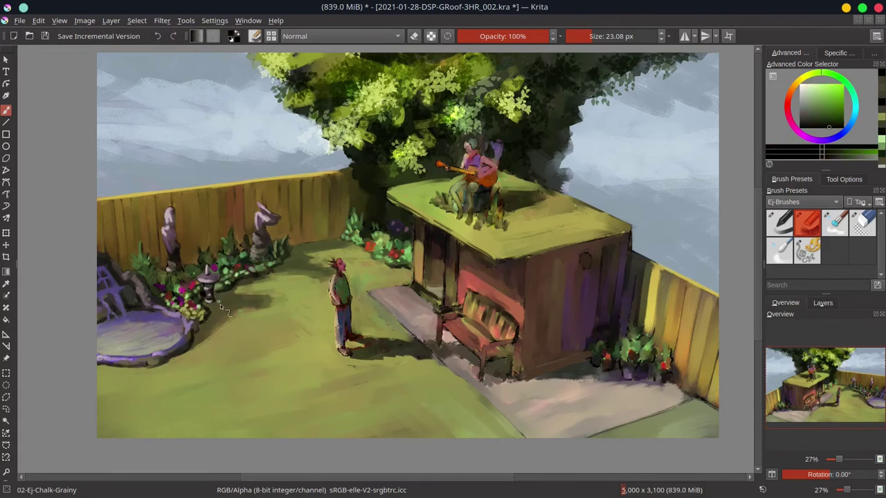
pyautogui.keyDown('ctrl'); pyautogui.click(207, 303); pyautogui.keyUp('ctrl')
# - Sample dark orange-brown and olive tones from the canvas above the flowerbed
pyautogui.keyDown('ctrl'); pyautogui.click(206, 299); pyautogui.keyUp('ctrl')
pyautogui.keyDown('ctrl'); pyautogui.click(205, 253); pyautogui.keyUp('ctrl')
pyautogui.keyDown('ctrl'); pyautogui.click(205, 253); pyautogui.keyUp('ctrl')
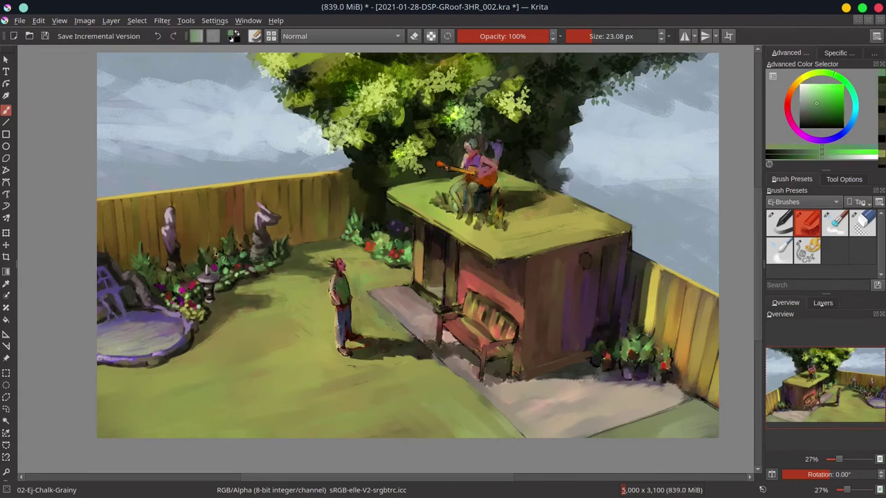
pyautogui.keyDown('ctrl'); pyautogui.click(225, 252); pyautogui.keyUp('ctrl')
pyautogui.keyDown('ctrl'); pyautogui.click(226, 244); pyautogui.keyUp('ctrl')
pyautogui.keyDown('ctrl'); pyautogui.click(228, 237); pyautogui.keyUp('ctrl')
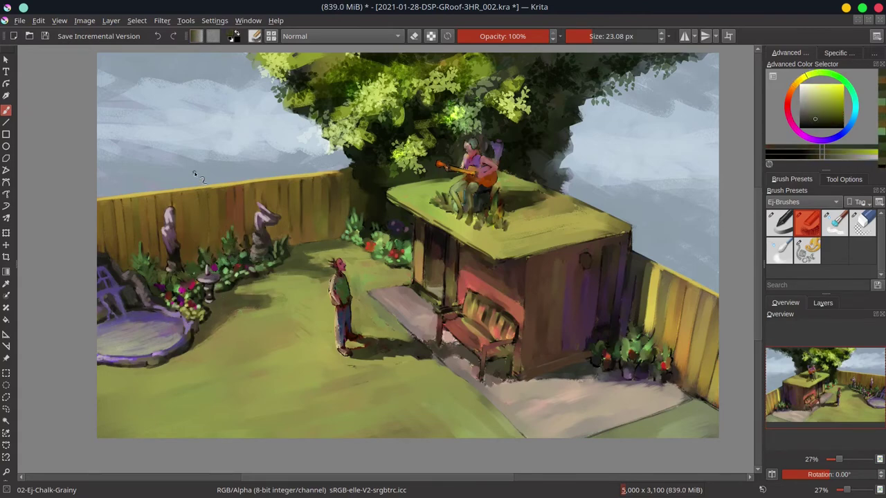
pyautogui.keyDown('ctrl'); pyautogui.click(253, 249); pyautogui.keyUp('ctrl')
pyautogui.keyDown('ctrl'); pyautogui.click(239, 244); pyautogui.keyUp('ctrl')
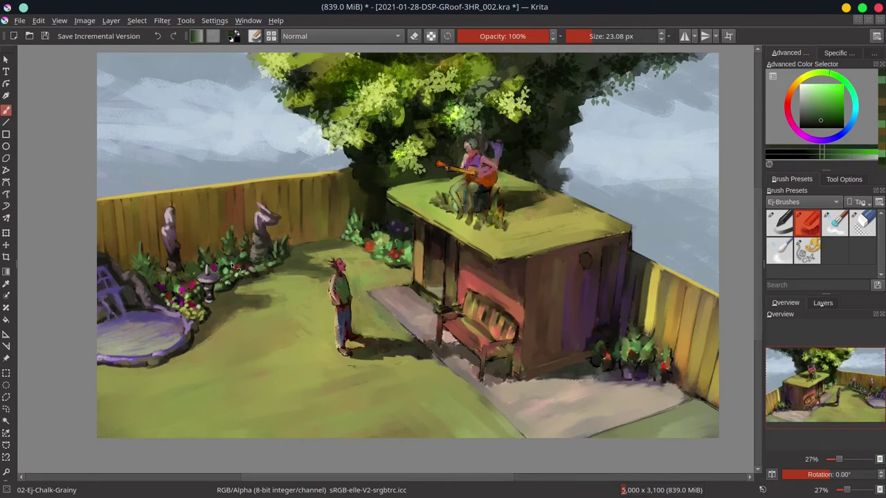
pyautogui.keyDown('ctrl'); pyautogui.click(235, 246); pyautogui.keyUp('ctrl')
pyautogui.keyDown('ctrl'); pyautogui.click(168, 263); pyautogui.keyUp('ctrl')
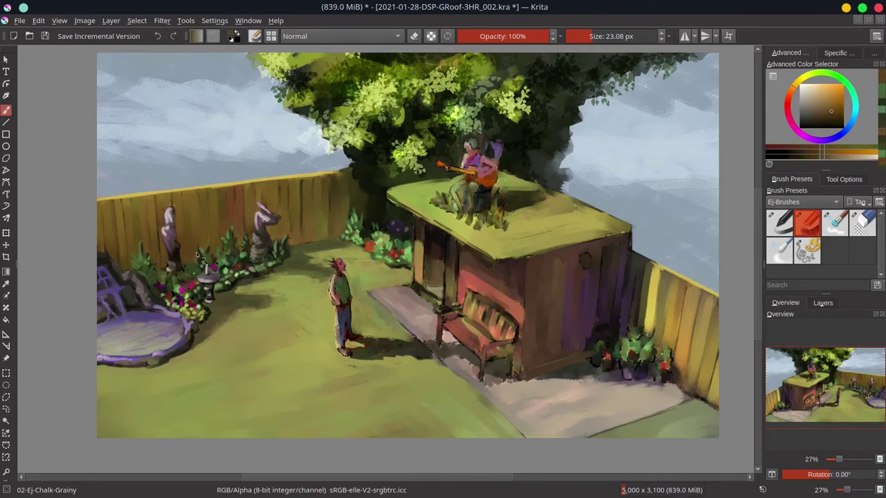
# - Pick light yellow-green and a lighter olive green for the lawn touch-up
pyautogui.keyDown('ctrl'); pyautogui.click(109, 259); pyautogui.keyUp('ctrl')
pyautogui.keyDown('ctrl'); pyautogui.click(163, 296); pyautogui.keyUp('ctrl')
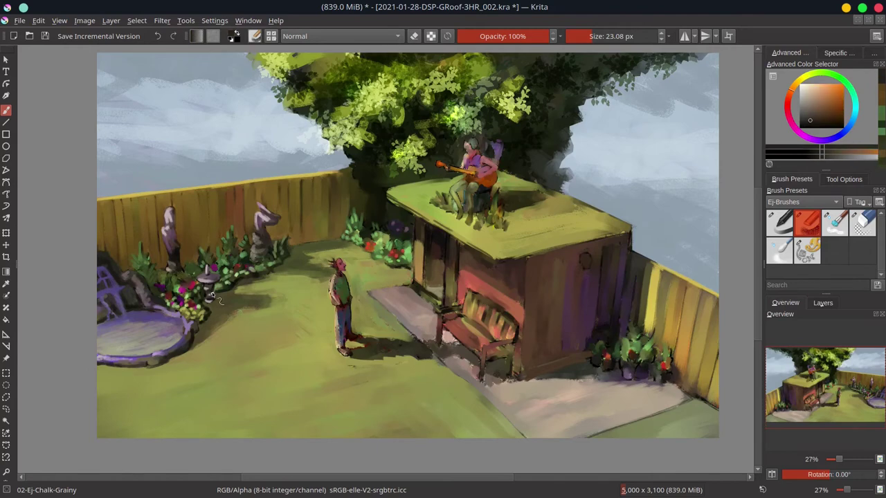
pyautogui.keyDown('ctrl'); pyautogui.click(224, 304); pyautogui.keyUp('ctrl')
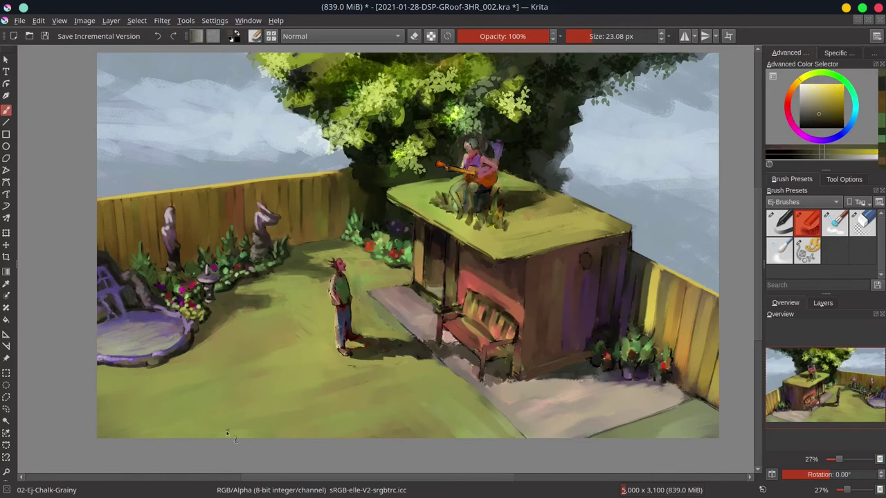
pyautogui.keyDown('ctrl'); pyautogui.click(200, 402); pyautogui.keyUp('ctrl')
# - Paint a light lawn stroke near the figure and zoom in on the shed
pyautogui.moveTo(313, 280); pyautogui.dragTo(337, 272)
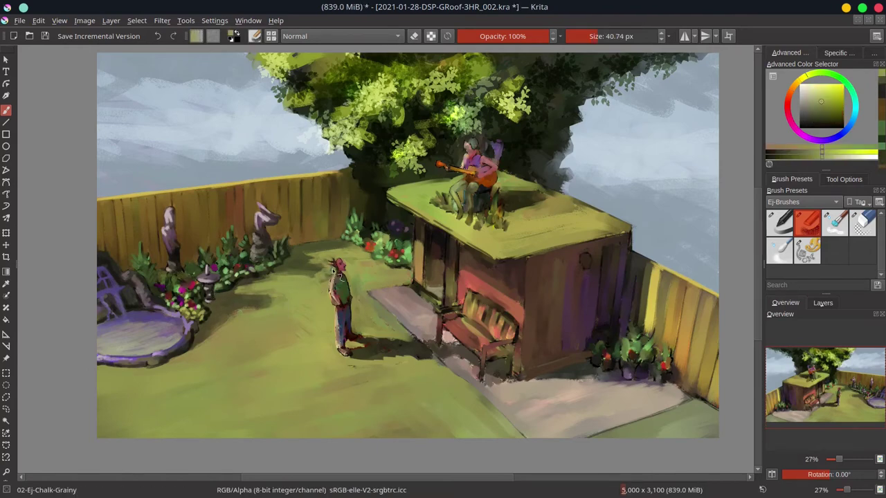
pyautogui.moveTo(436, 297); pyautogui.dragTo(387, 276)
pyautogui.scroll(2, 387, 276)
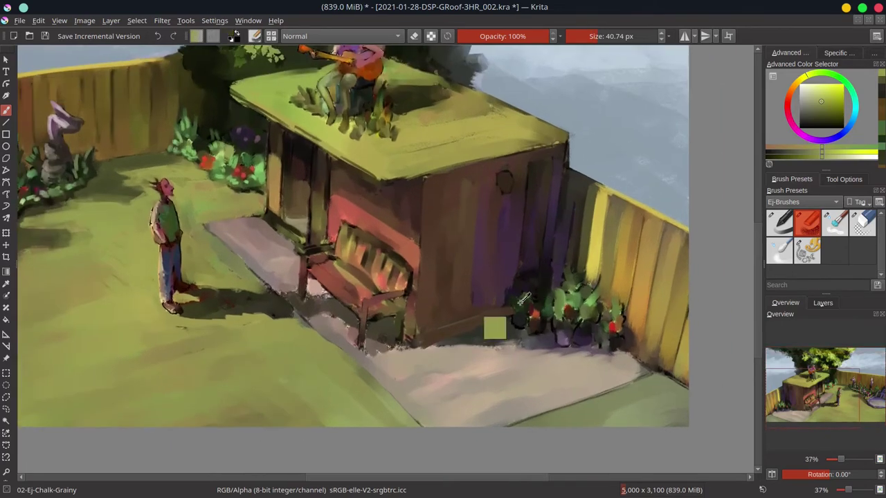
pyautogui.keyDown('ctrl'); pyautogui.click(517, 317); pyautogui.keyUp('ctrl')
pyautogui.press('[')
pyautogui.press('[')
pyautogui.press('[')
pyautogui.press('[')
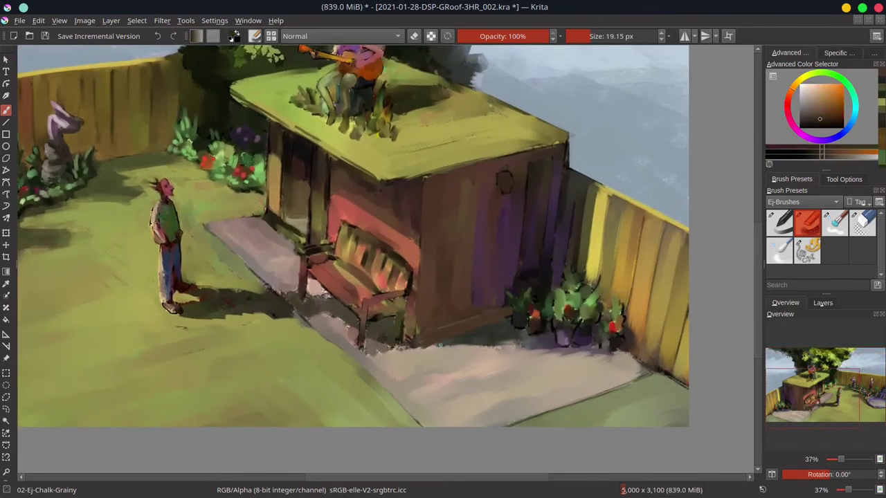
# - Sample darker browns at about 22 px and darken the shed's roof edge toward its right corner
pyautogui.click(792, 135)
pyautogui.press(']')
pyautogui.press(']')
pyautogui.keyDown('ctrl'); pyautogui.click(474, 293); pyautogui.keyUp('ctrl')
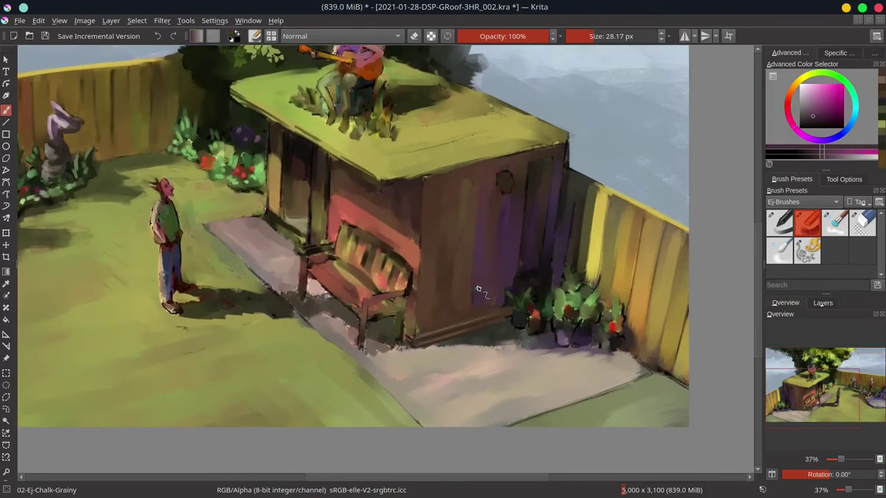
pyautogui.keyDown('ctrl'); pyautogui.click(513, 178); pyautogui.keyUp('ctrl')
pyautogui.keyDown('ctrl'); pyautogui.click(513, 181); pyautogui.keyUp('ctrl')
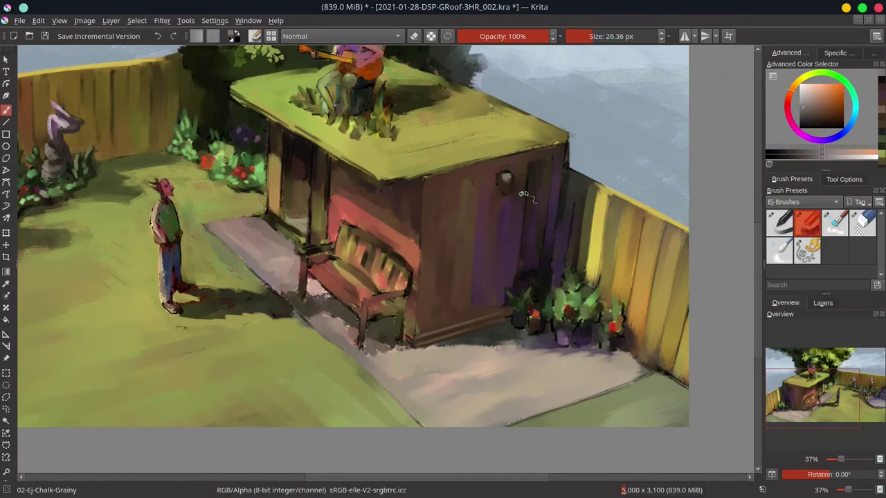
pyautogui.press(']')
pyautogui.press('[')
pyautogui.press('[')
pyautogui.press('[')
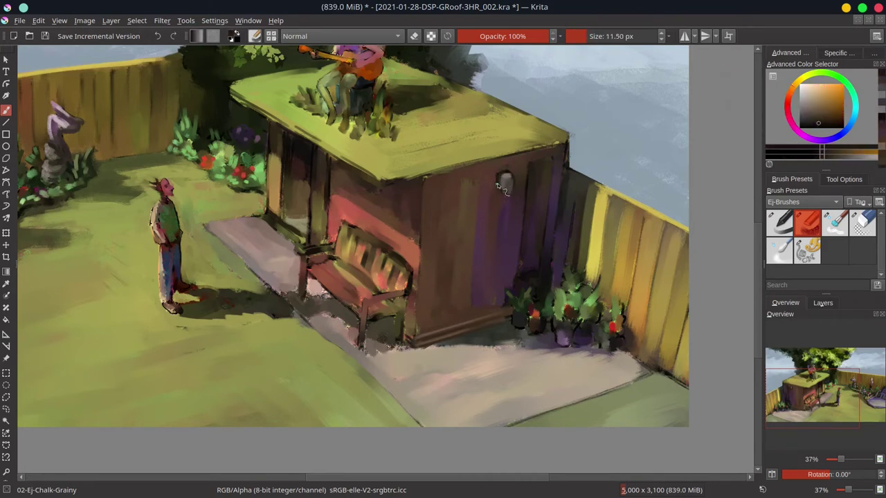
pyautogui.keyDown('ctrl'); pyautogui.click(484, 182); pyautogui.keyUp('ctrl')
pyautogui.keyDown('ctrl'); pyautogui.click(515, 178); pyautogui.keyUp('ctrl')
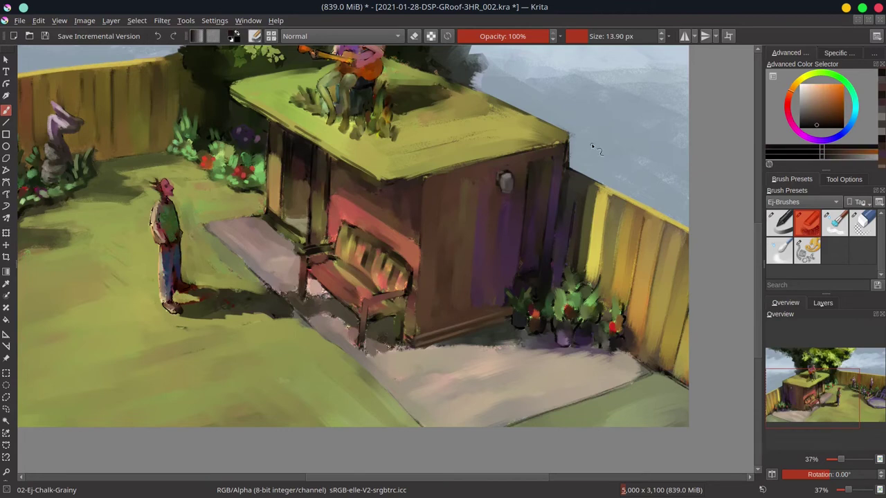
pyautogui.press('[')
pyautogui.press(']')
pyautogui.press(']')
pyautogui.press(']')
pyautogui.press(']')
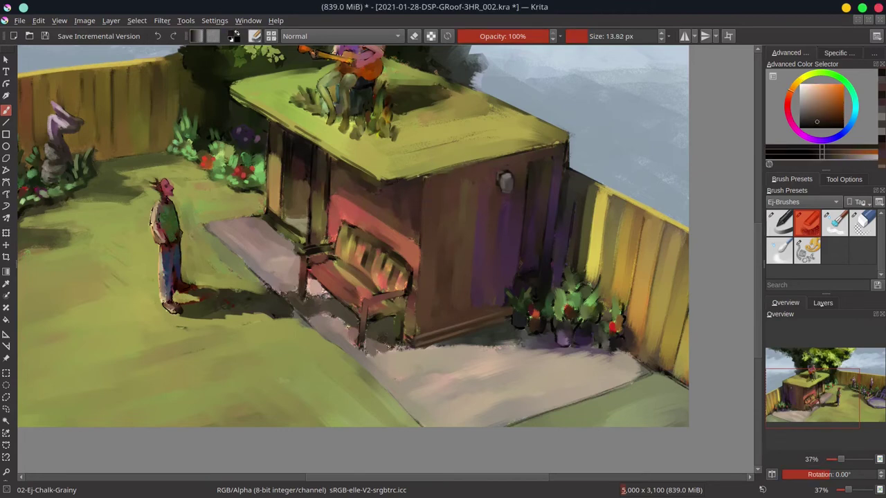
pyautogui.moveTo(391, 179); pyautogui.dragTo(566, 141)
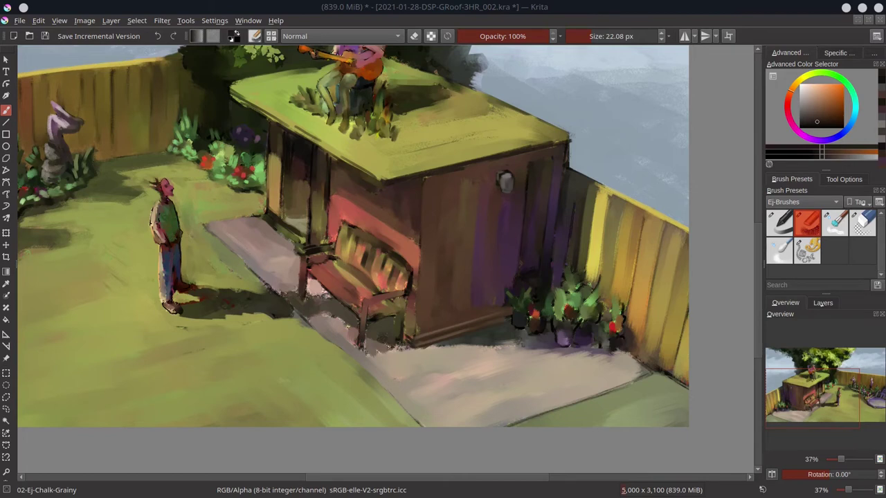
# - Gather sky blue, lighter orange and pale grey tones for the round wall lamp
pyautogui.keyDown('ctrl'); pyautogui.click(576, 153); pyautogui.keyUp('ctrl')
pyautogui.keyDown('ctrl'); pyautogui.click(492, 340); pyautogui.keyUp('ctrl')
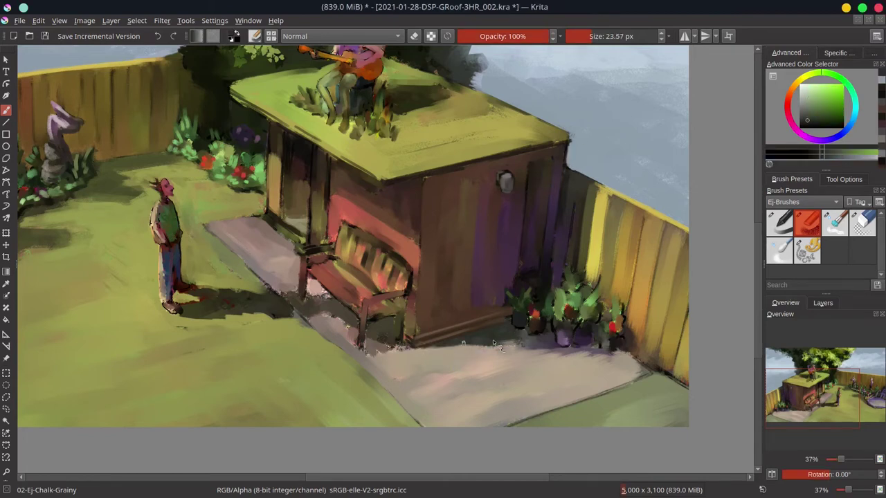
pyautogui.keyDown('ctrl'); pyautogui.click(548, 335); pyautogui.keyUp('ctrl')
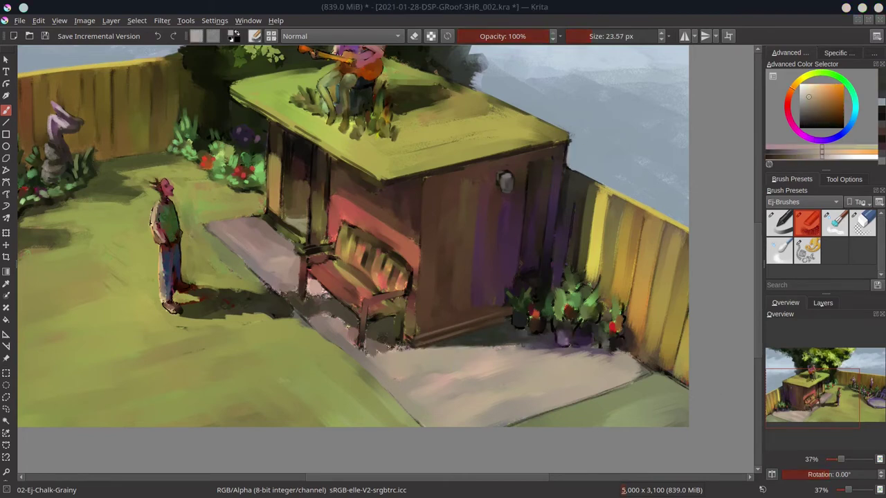
pyautogui.press(']')
pyautogui.keyDown('ctrl'); pyautogui.click(644, 363); pyautogui.keyUp('ctrl')
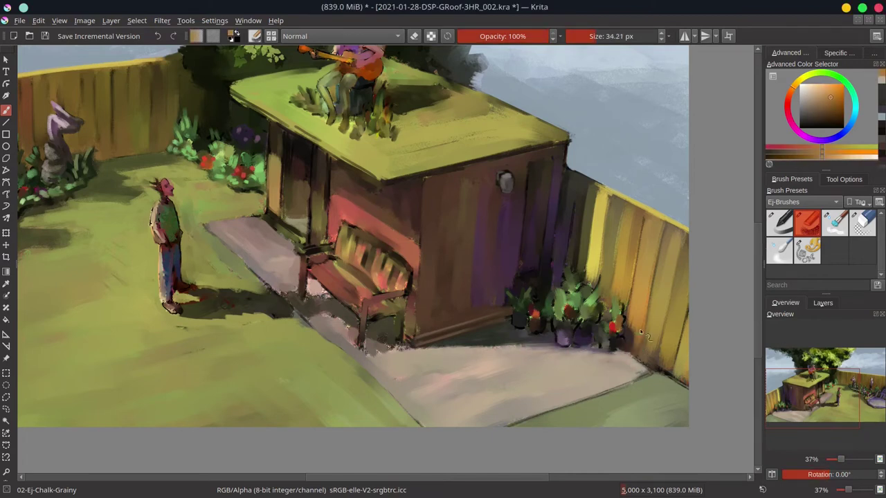
pyautogui.scroll(-1, 638, 369)
pyautogui.press('[')
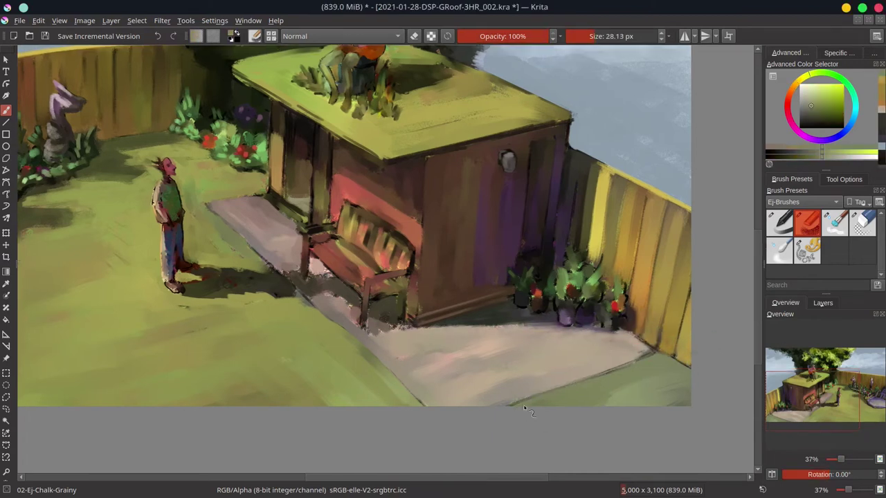
pyautogui.keyDown('ctrl'); pyautogui.click(537, 400); pyautogui.keyUp('ctrl')
pyautogui.hotkey('alt', 'Tab')
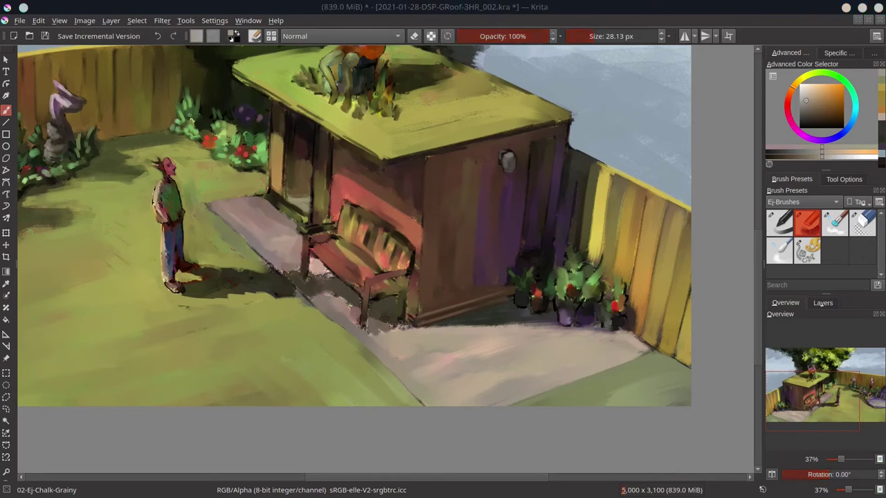
# - Paint purple-brown vertical streaks down the shed's right wall with a 30 px brush
pyautogui.keyDown('ctrl'); pyautogui.click(540, 300); pyautogui.keyUp('ctrl')
pyautogui.press('[')
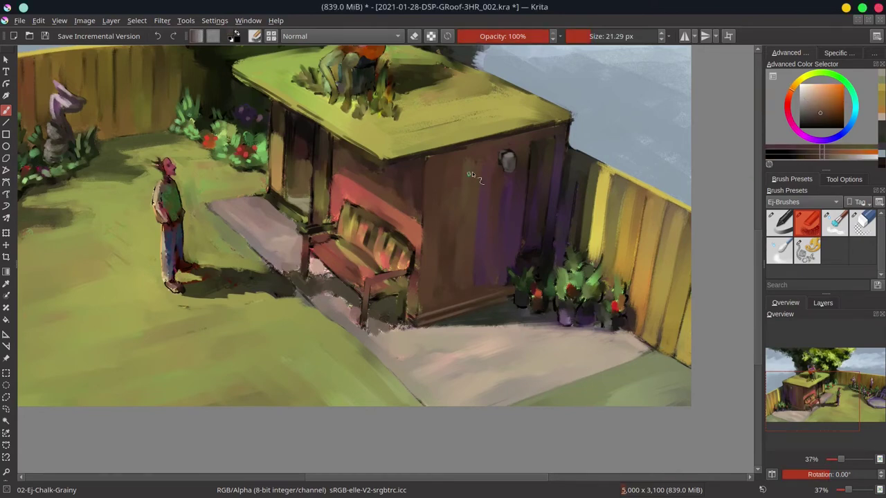
pyautogui.keyDown('ctrl'); pyautogui.click(532, 299); pyautogui.keyUp('ctrl')
pyautogui.press(']')
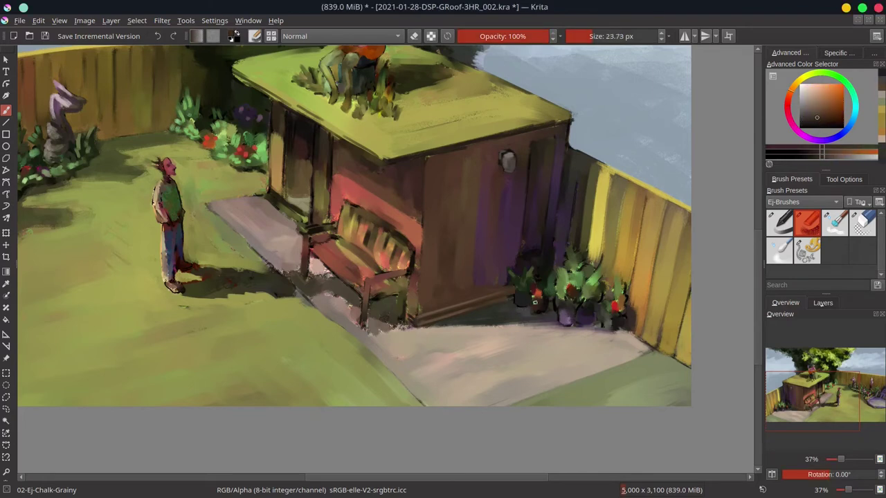
pyautogui.keyDown('ctrl'); pyautogui.click(501, 273); pyautogui.keyUp('ctrl')
pyautogui.press('[')
pyautogui.press('[')
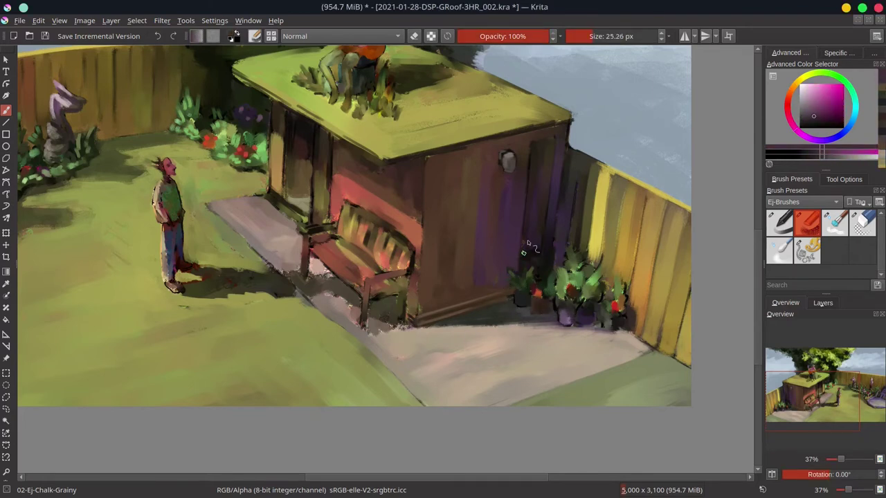
pyautogui.keyDown('ctrl'); pyautogui.click(564, 177); pyautogui.keyUp('ctrl')
pyautogui.press(']')
pyautogui.press(']')
pyautogui.moveTo(563, 177); pyautogui.dragTo(543, 265)
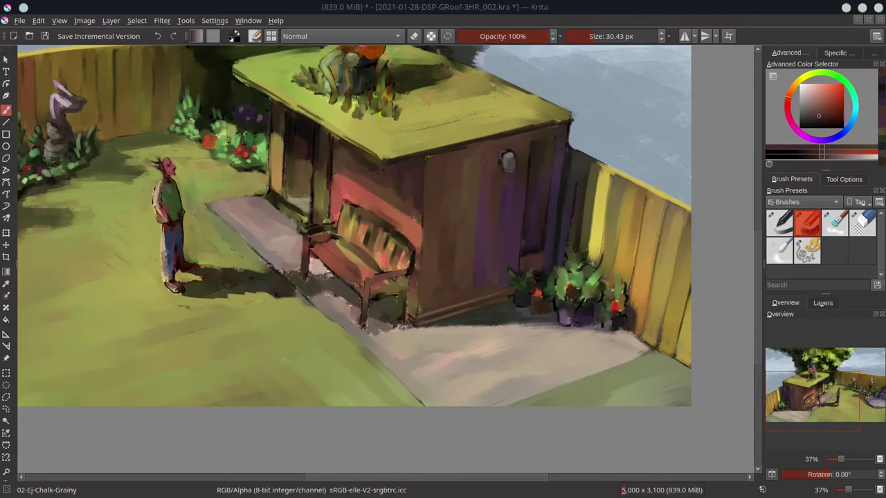
pyautogui.hotkey('ctrl', 'alt', 'Delete')
# - Dismiss the logout screen, save, and paint pink highlights and darker lawn along the path edge
pyautogui.press('Escape')
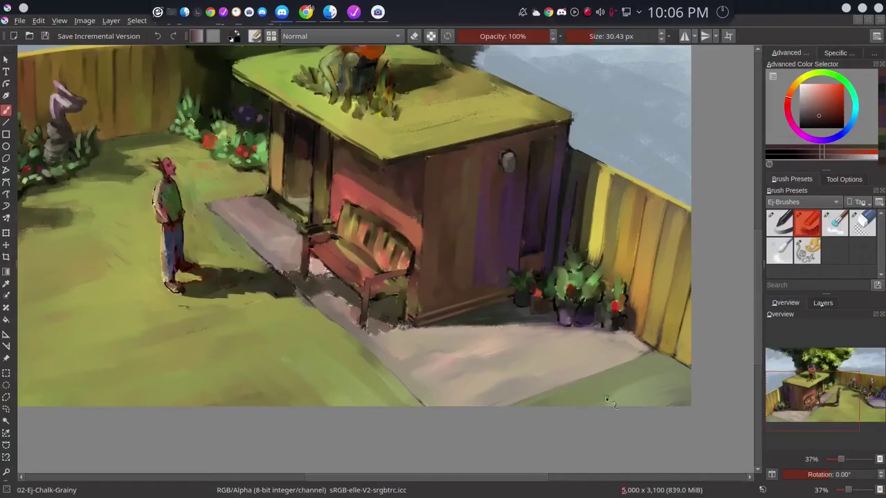
pyautogui.hotkey('ctrl', 's')
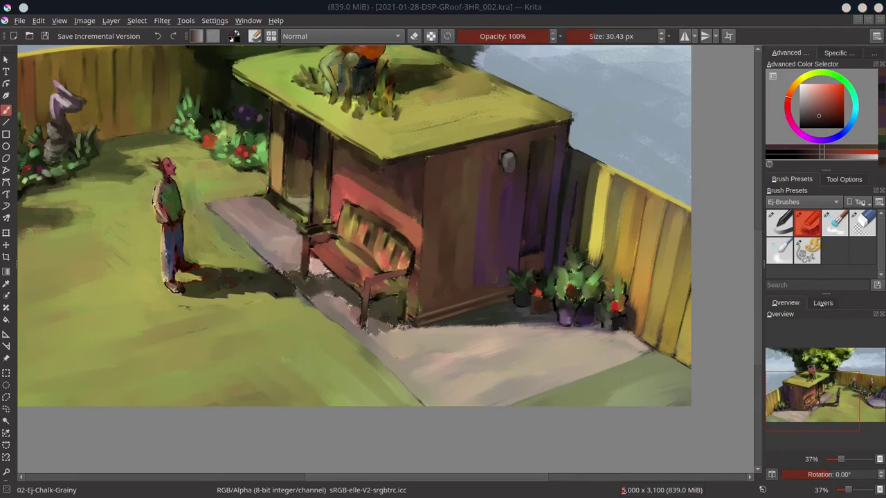
pyautogui.keyDown('ctrl'); pyautogui.click(346, 325); pyautogui.keyUp('ctrl')
pyautogui.moveTo(315, 298); pyautogui.dragTo(363, 343)
pyautogui.moveTo(326, 311); pyautogui.dragTo(422, 379)
pyautogui.keyDown('ctrl'); pyautogui.click(404, 396); pyautogui.keyUp('ctrl')
pyautogui.moveTo(360, 349); pyautogui.dragTo(414, 403)
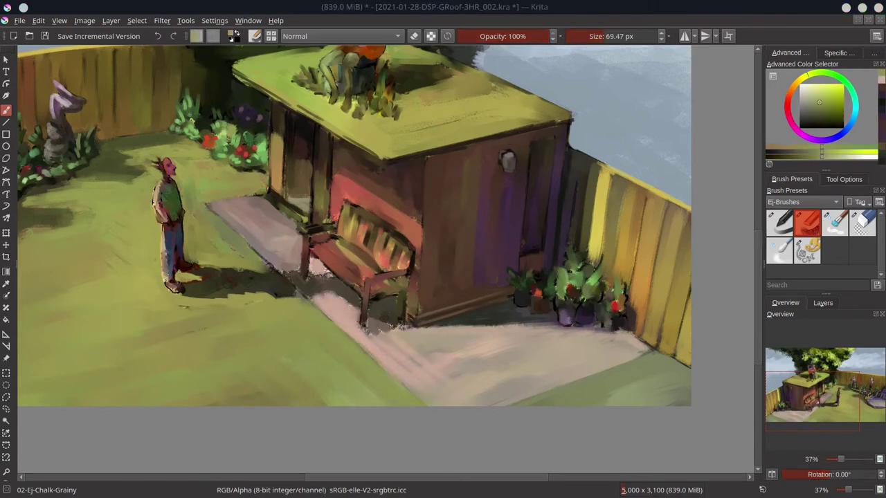
# - Sample reddish browns and paint the door outline on the shed's right wall
pyautogui.keyDown('ctrl'); pyautogui.click(511, 265); pyautogui.keyUp('ctrl')
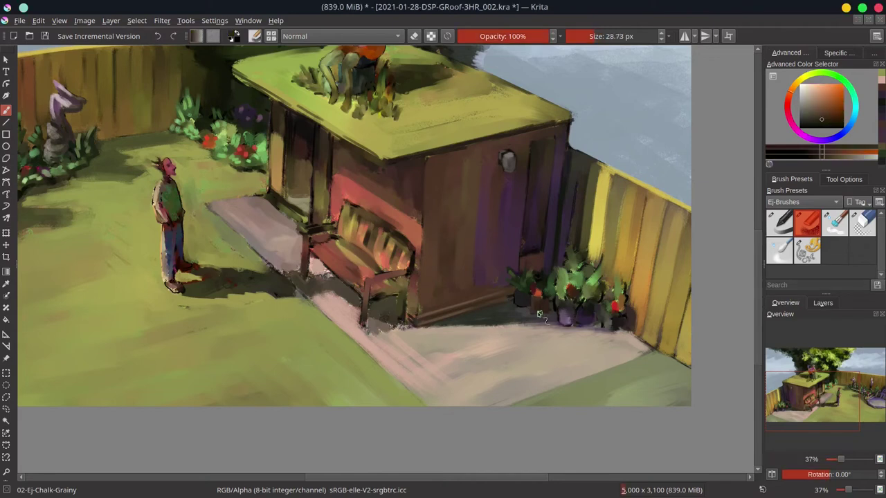
pyautogui.keyDown('ctrl'); pyautogui.click(532, 144); pyautogui.keyUp('ctrl')
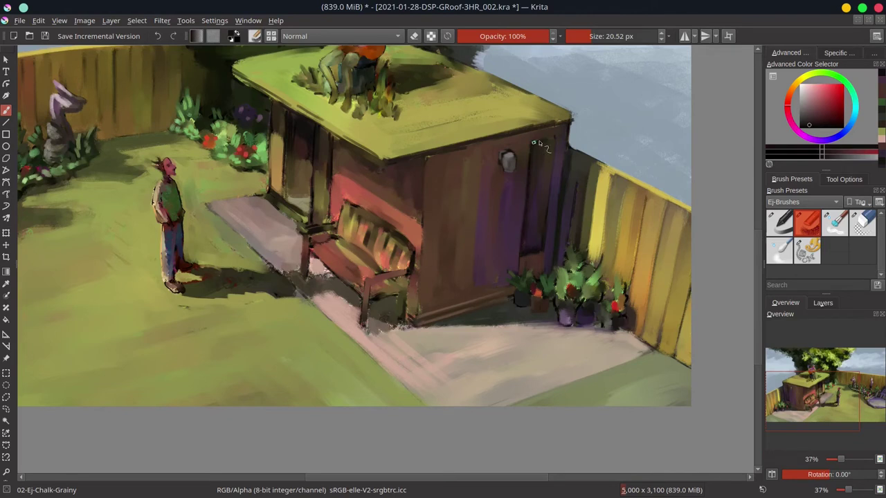
pyautogui.keyDown('ctrl'); pyautogui.click(553, 142); pyautogui.keyUp('ctrl')
pyautogui.moveTo(558, 142); pyautogui.dragTo(544, 215)
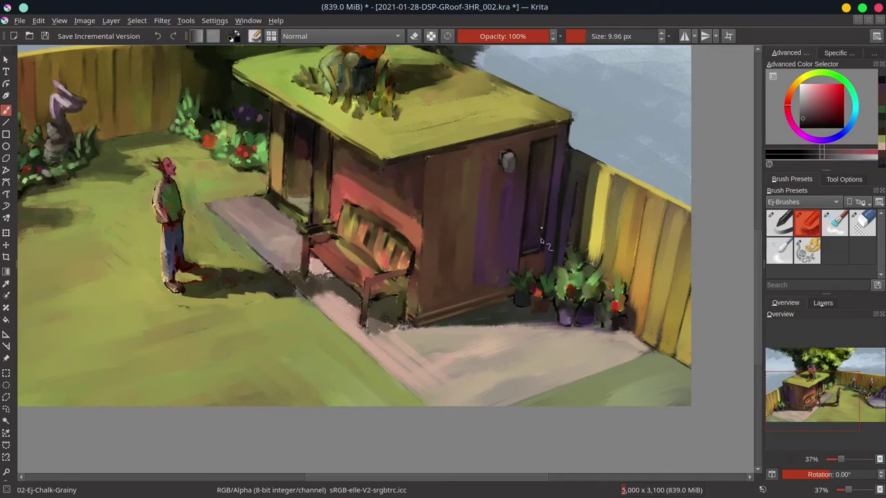
pyautogui.keyDown('ctrl'); pyautogui.click(552, 141); pyautogui.keyUp('ctrl')
pyautogui.keyDown('ctrl'); pyautogui.click(572, 121); pyautogui.keyUp('ctrl')
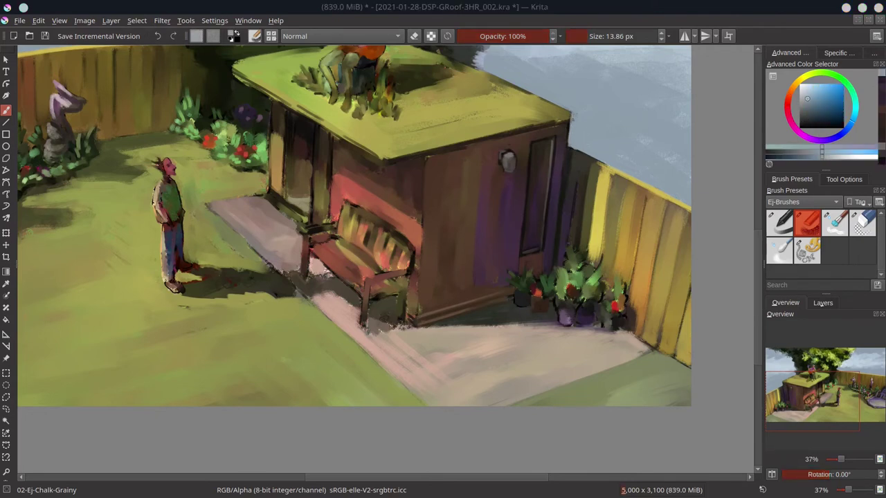
pyautogui.keyDown('ctrl'); pyautogui.click(514, 164); pyautogui.keyUp('ctrl')
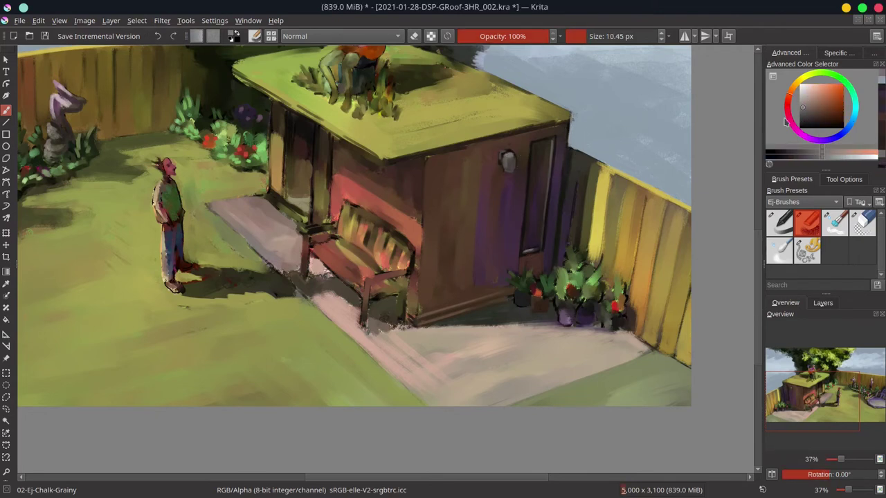
pyautogui.keyDown('ctrl'); pyautogui.click(574, 259); pyautogui.keyUp('ctrl')
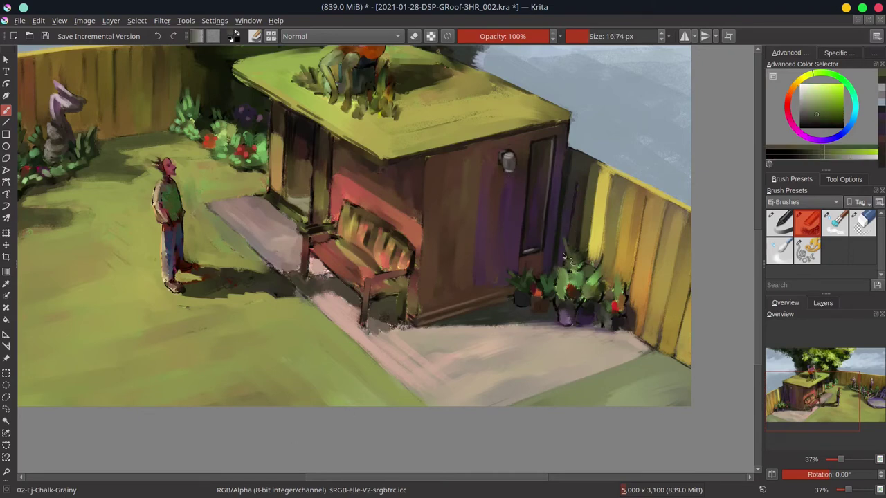
# - Paint fresh light green leaves on the potted plants beside the shed door
pyautogui.keyDown('ctrl'); pyautogui.click(540, 291); pyautogui.keyUp('ctrl')
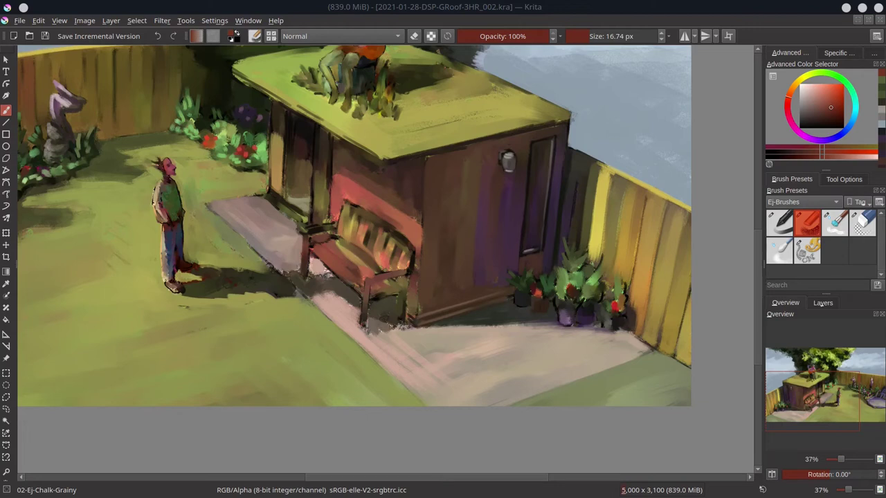
pyautogui.moveTo(572, 282)
pyautogui.mouseDown()
pyautogui.moveTo(562, 307)
pyautogui.moveTo(534, 297)
pyautogui.moveTo(547, 290)
pyautogui.moveTo(552, 255)
pyautogui.mouseUp()
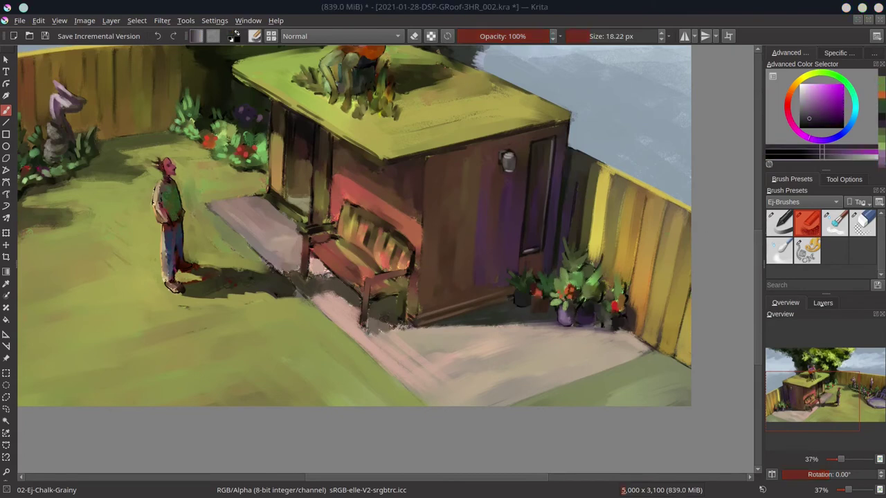
pyautogui.moveTo(582, 289); pyautogui.dragTo(588, 278)
pyautogui.keyDown('ctrl'); pyautogui.click(588, 278); pyautogui.keyUp('ctrl')
pyautogui.keyDown('ctrl'); pyautogui.click(559, 295); pyautogui.keyUp('ctrl')
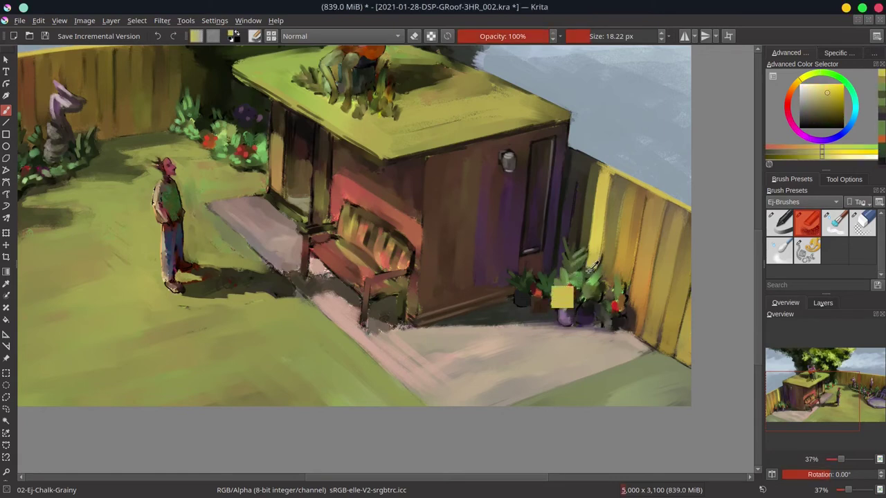
pyautogui.keyDown('ctrl'); pyautogui.click(585, 303); pyautogui.keyUp('ctrl')
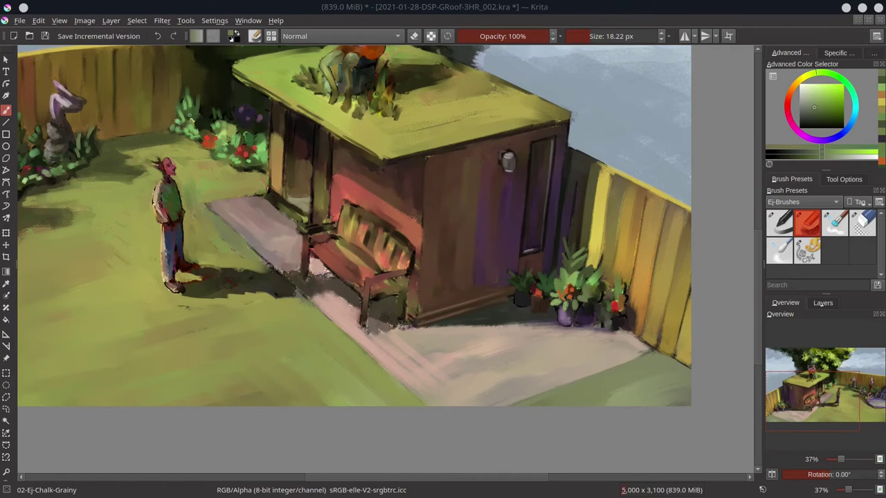
# - Dab orange-red blooms among the potted plants, then make the brush smaller
pyautogui.keyDown('ctrl'); pyautogui.click(596, 262); pyautogui.keyUp('ctrl')
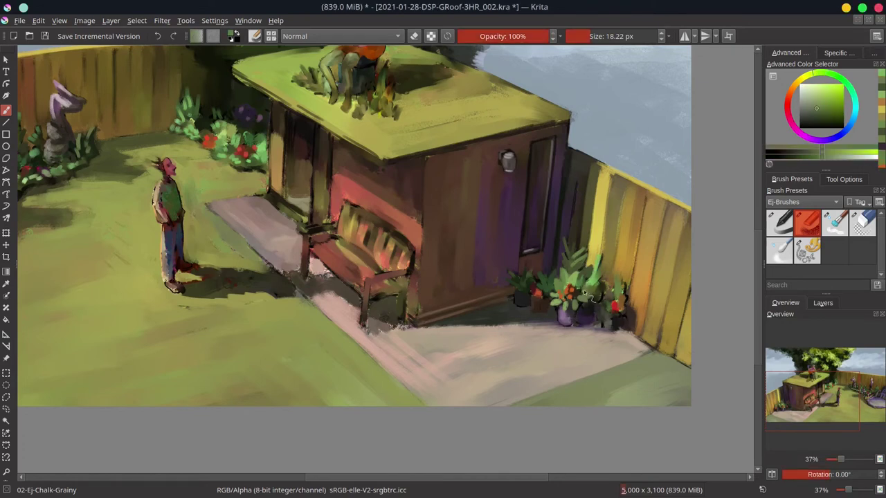
pyautogui.moveTo(613, 282); pyautogui.dragTo(603, 299)
pyautogui.keyDown('ctrl'); pyautogui.click(594, 324); pyautogui.keyUp('ctrl')
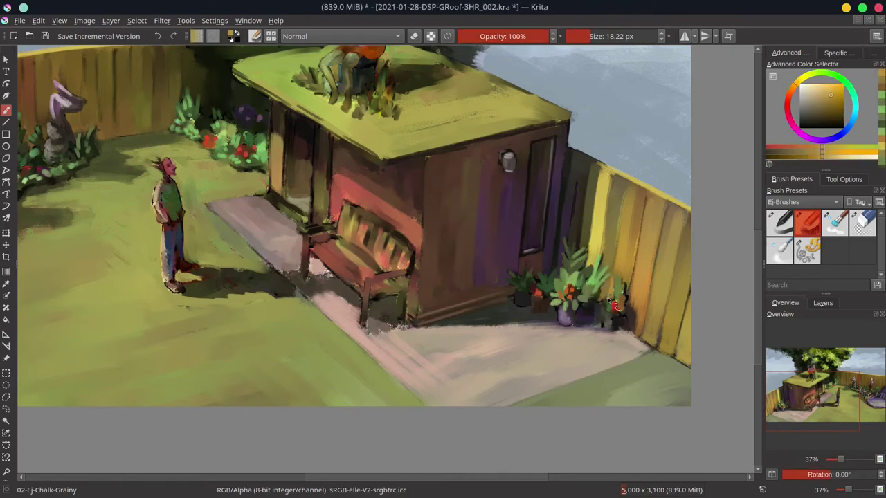
pyautogui.press('[')
pyautogui.press('[')
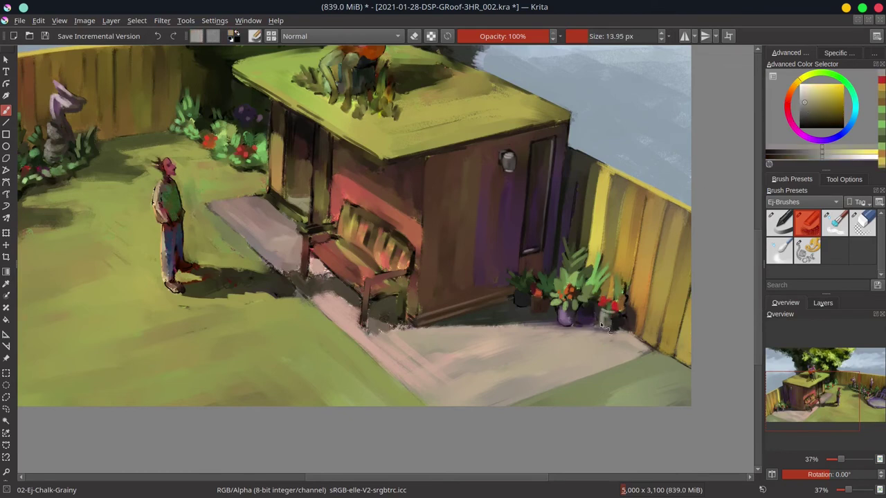
# - Sample dark greens, pot purple and reddish browns to refine the plants around the red flowers
pyautogui.keyDown('ctrl'); pyautogui.click(581, 310); pyautogui.keyUp('ctrl')
pyautogui.keyDown('ctrl'); pyautogui.click(583, 316); pyautogui.keyUp('ctrl')
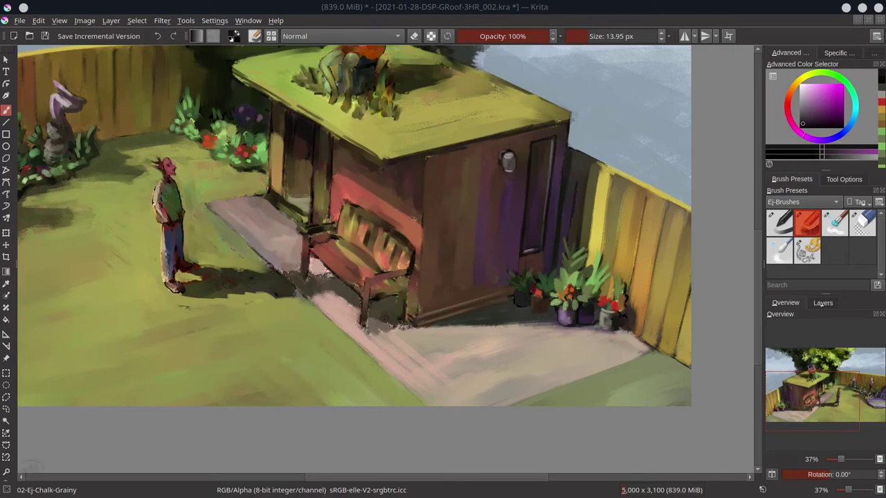
pyautogui.keyDown('ctrl'); pyautogui.click(588, 317); pyautogui.keyUp('ctrl')
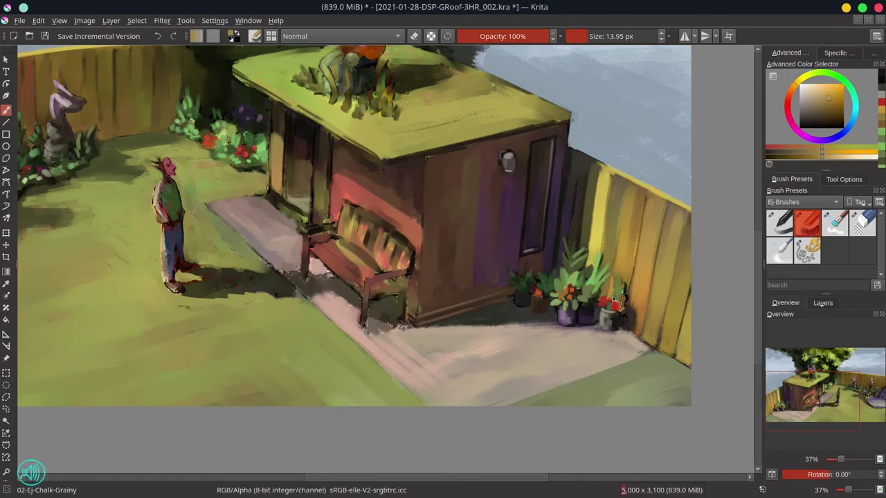
pyautogui.keyDown('ctrl'); pyautogui.click(614, 299); pyautogui.keyUp('ctrl')
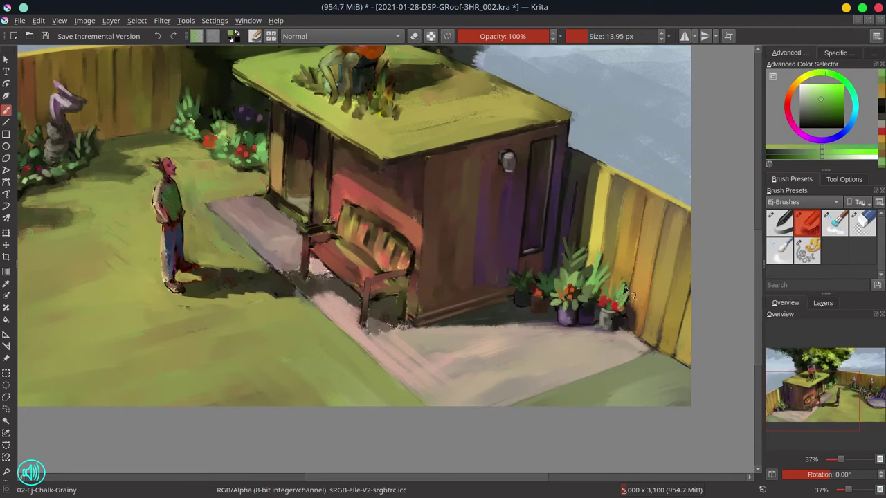
pyautogui.keyDown('ctrl'); pyautogui.click(526, 291); pyautogui.keyUp('ctrl')
pyautogui.keyDown('ctrl'); pyautogui.click(627, 308); pyautogui.keyUp('ctrl')
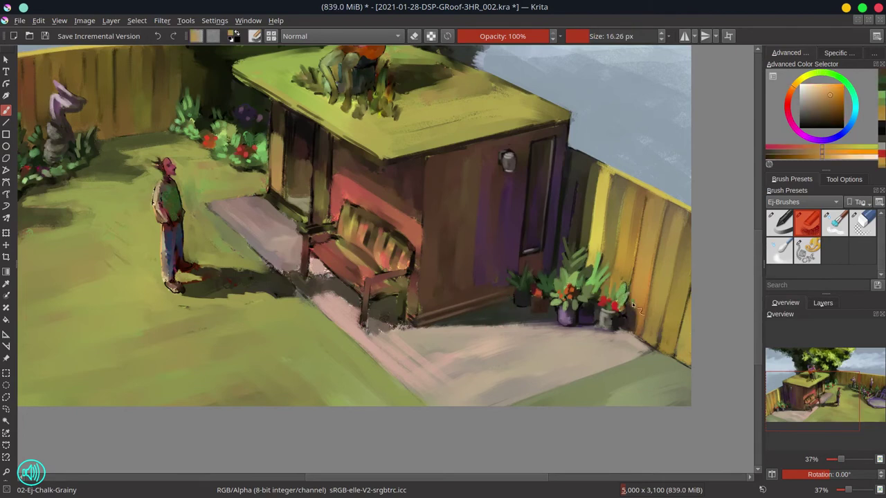
pyautogui.keyDown('ctrl'); pyautogui.click(629, 308); pyautogui.keyUp('ctrl')
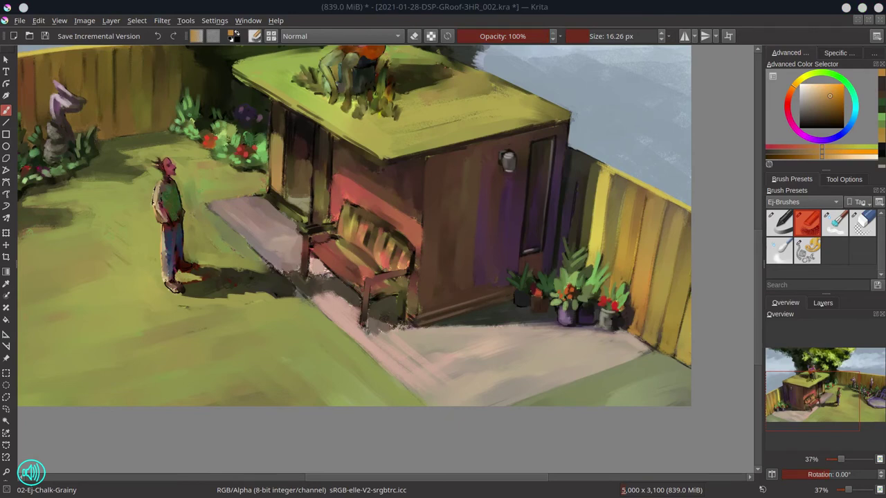
pyautogui.keyDown('ctrl'); pyautogui.click(546, 314); pyautogui.keyUp('ctrl')
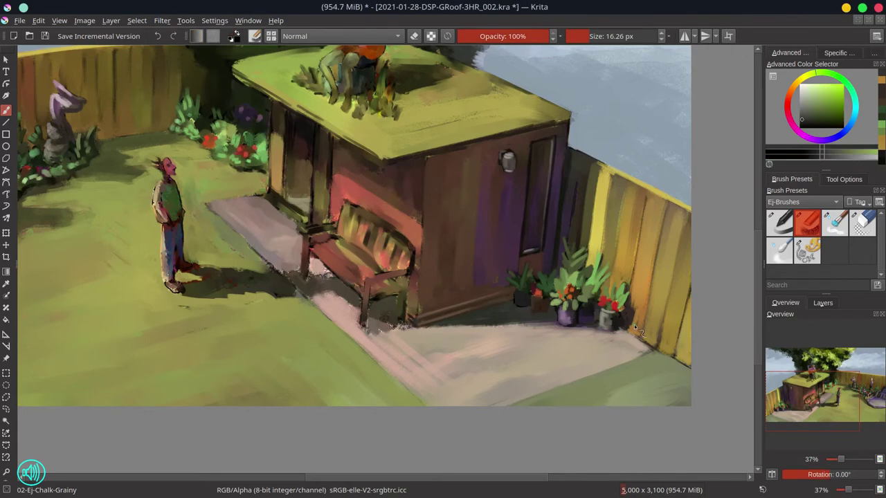
pyautogui.keyDown('ctrl'); pyautogui.click(331, 169); pyautogui.keyUp('ctrl')
# - On a rotated view, paint yellow-green along the roof's lower edge with a dark line beneath it
pyautogui.moveTo(330, 168); pyautogui.dragTo(163, 299)
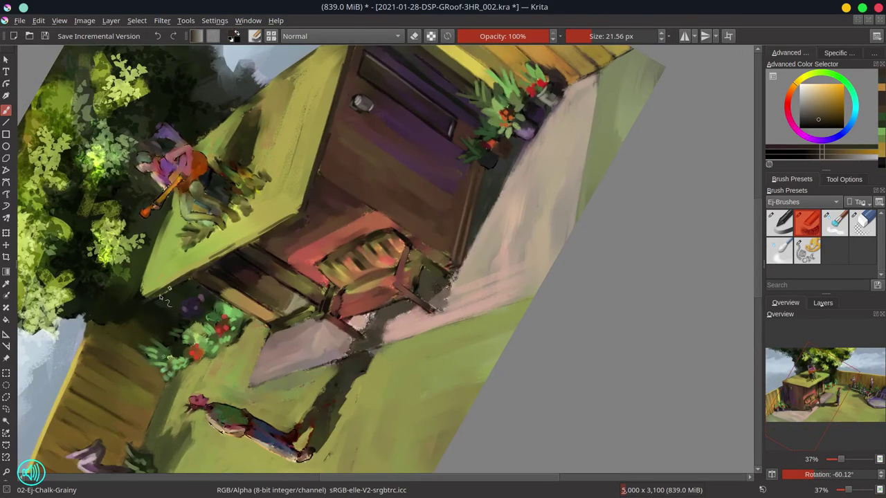
pyautogui.keyDown('ctrl'); pyautogui.click(305, 216); pyautogui.keyUp('ctrl')
pyautogui.moveTo(288, 217); pyautogui.dragTo(184, 275)
pyautogui.press('[')
pyautogui.moveTo(142, 305)
pyautogui.mouseDown()
pyautogui.moveTo(248, 254)
pyautogui.moveTo(176, 287)
pyautogui.moveTo(267, 228)
pyautogui.mouseUp()
pyautogui.keyDown('ctrl'); pyautogui.click(248, 253); pyautogui.keyUp('ctrl')
pyautogui.keyDown('ctrl'); pyautogui.click(267, 229); pyautogui.keyUp('ctrl')
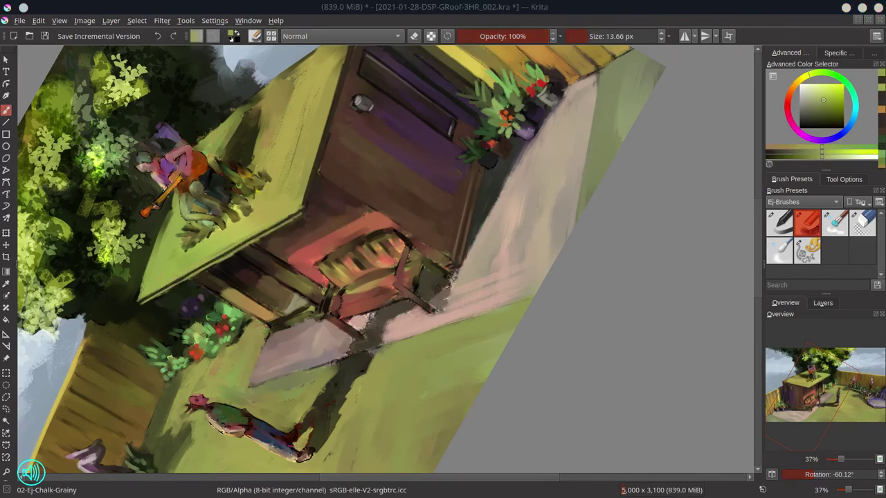
# - Return the canvas upright and sample pale blue-grey, reddish brown and olive yellow, resizing the brush
pyautogui.press('5')
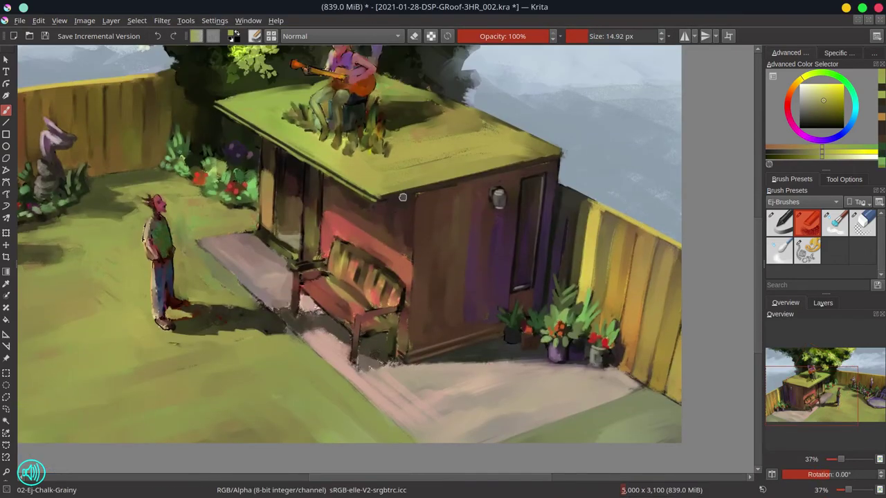
pyautogui.keyDown('ctrl'); pyautogui.click(561, 161); pyautogui.keyUp('ctrl')
pyautogui.press('[')
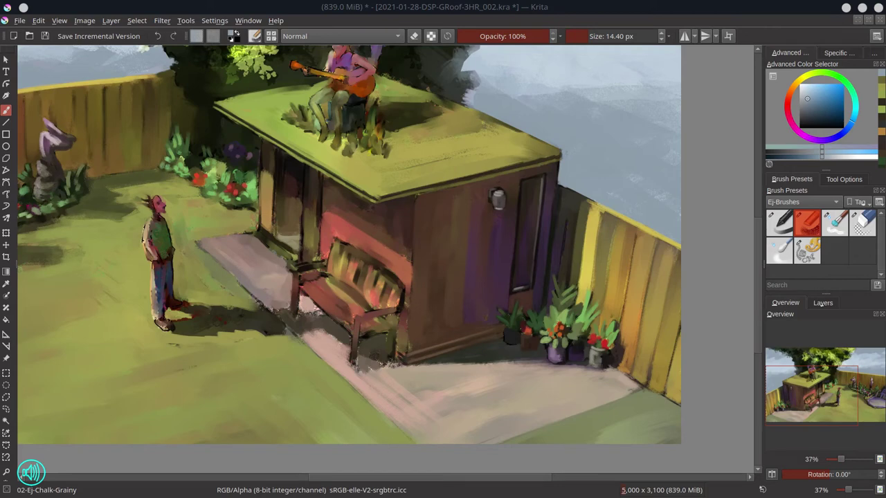
pyautogui.keyDown('ctrl'); pyautogui.click(330, 186); pyautogui.keyUp('ctrl')
pyautogui.press(']')
pyautogui.press(']')
pyautogui.press(']')
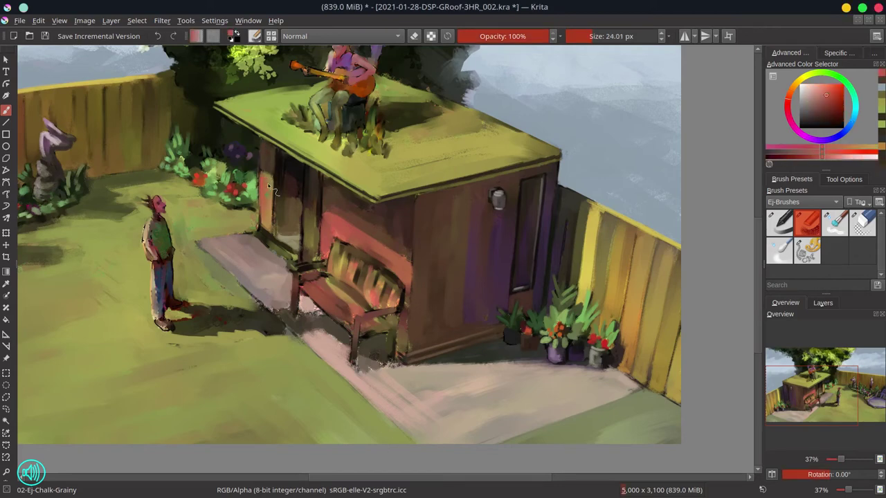
pyautogui.keyDown('ctrl'); pyautogui.click(271, 175); pyautogui.keyUp('ctrl')
pyautogui.press('[')
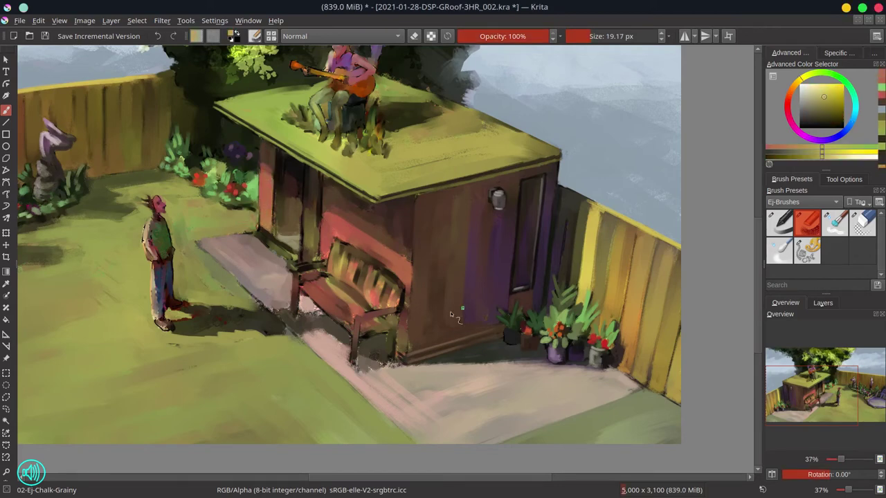
# - Rotate the view toward the shed and sample salmon red and darker reddish brown
pyautogui.moveTo(450, 314); pyautogui.dragTo(297, 325)
pyautogui.press('[')
pyautogui.keyDown('ctrl'); pyautogui.click(277, 320); pyautogui.keyUp('ctrl')
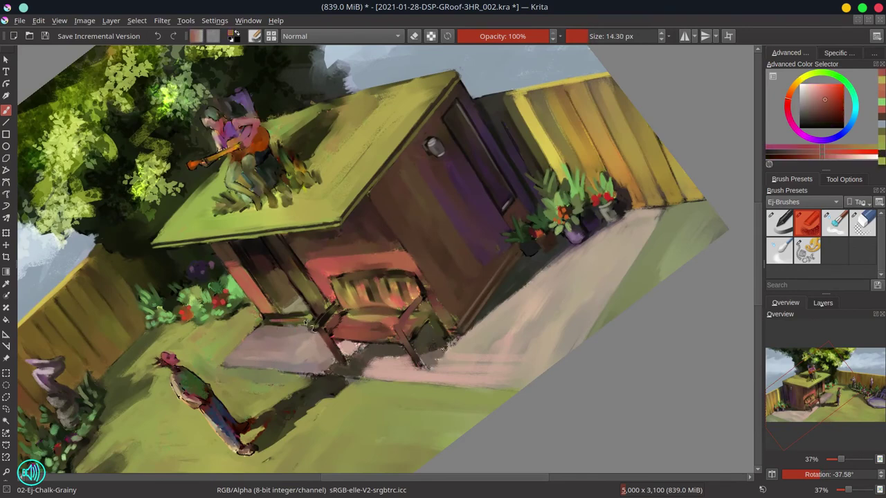
pyautogui.press(']')
pyautogui.press(']')
pyautogui.press(']')
pyautogui.keyDown('ctrl'); pyautogui.click(259, 318); pyautogui.keyUp('ctrl')
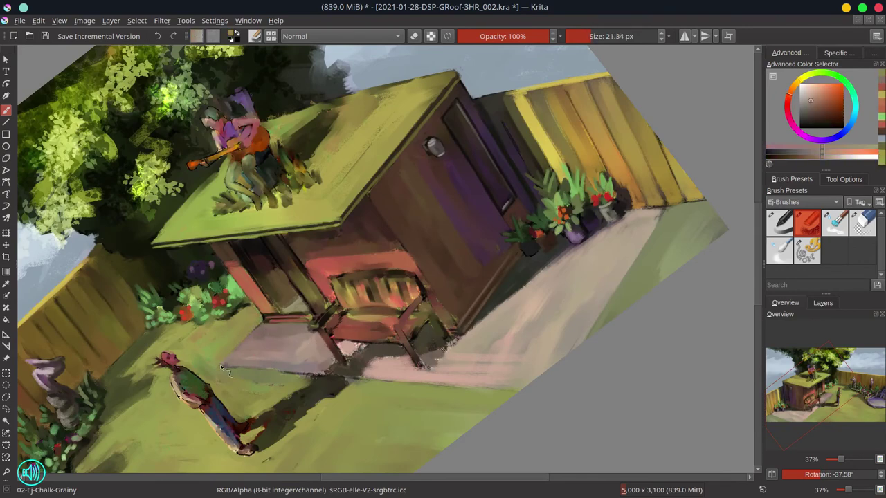
# - Reset the view upright and paint dark brown vertical strokes on the shed's left wall
pyautogui.press('5')
pyautogui.press(']')
pyautogui.keyDown('ctrl'); pyautogui.click(308, 242); pyautogui.keyUp('ctrl')
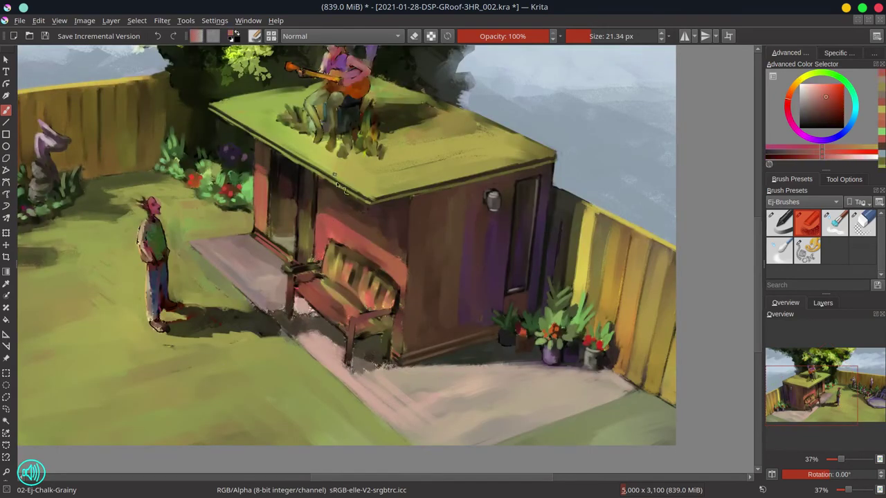
pyautogui.press('5')
pyautogui.press('5')
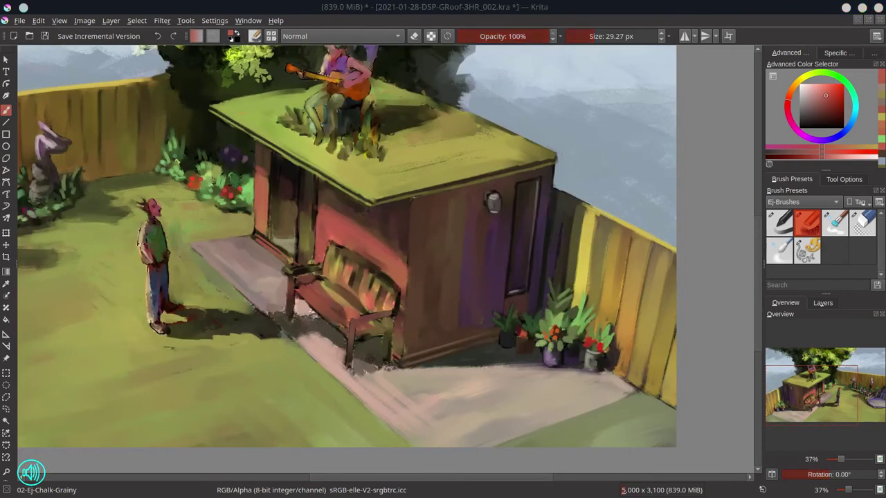
pyautogui.keyDown('ctrl'); pyautogui.click(256, 228); pyautogui.keyUp('ctrl')
pyautogui.press('[')
pyautogui.press('[')
pyautogui.press('[')
pyautogui.press('[')
pyautogui.moveTo(268, 178)
pyautogui.mouseDown()
pyautogui.moveTo(268, 239)
pyautogui.moveTo(294, 228)
pyautogui.mouseUp()
# - Sample lighter olive and other colours near the shed door while enlarging the brush
pyautogui.keyDown('ctrl'); pyautogui.click(305, 244); pyautogui.keyUp('ctrl')
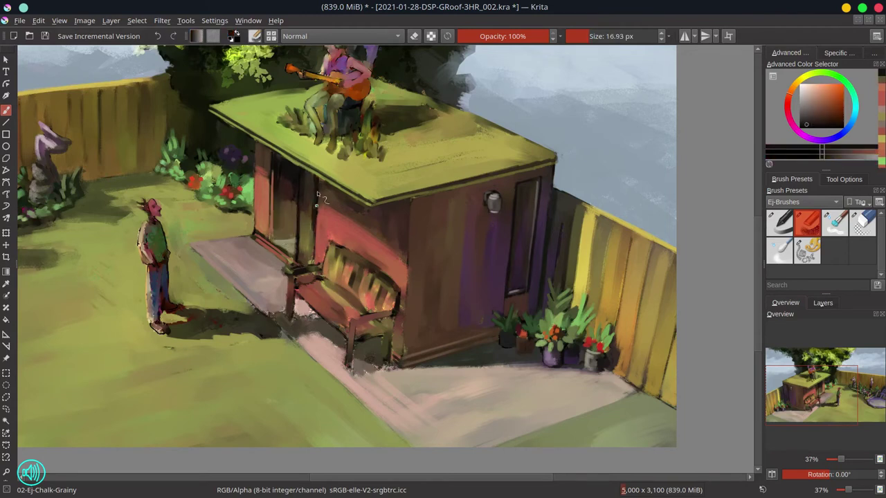
pyautogui.keyDown('ctrl'); pyautogui.click(303, 243); pyautogui.keyUp('ctrl')
pyautogui.press(']')
pyautogui.keyDown('ctrl'); pyautogui.click(323, 212); pyautogui.keyUp('ctrl')
pyautogui.press(']')
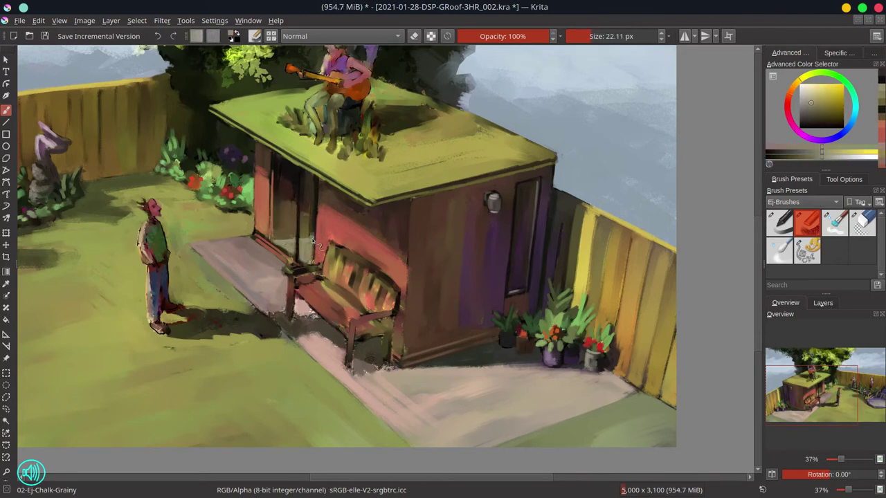
pyautogui.keyDown('ctrl'); pyautogui.click(306, 195); pyautogui.keyUp('ctrl')
pyautogui.keyDown('ctrl'); pyautogui.click(306, 195); pyautogui.keyUp('ctrl')
pyautogui.press(']')
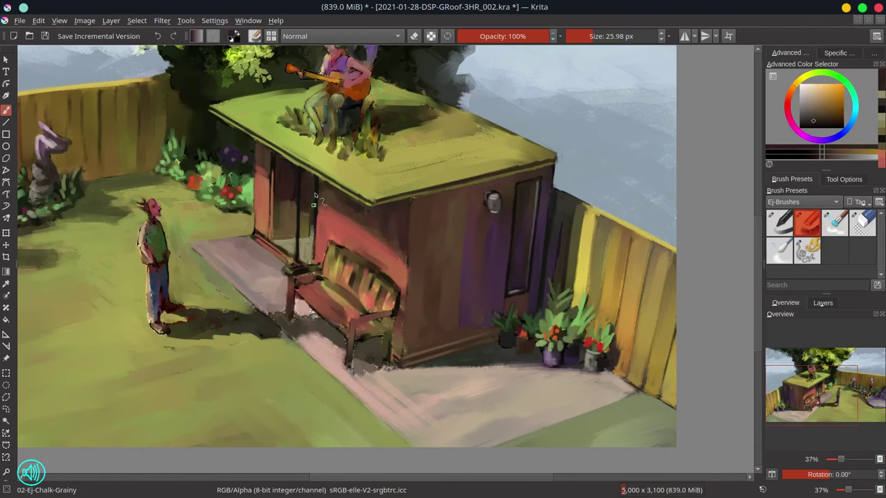
pyautogui.keyDown('ctrl'); pyautogui.click(282, 191); pyautogui.keyUp('ctrl')
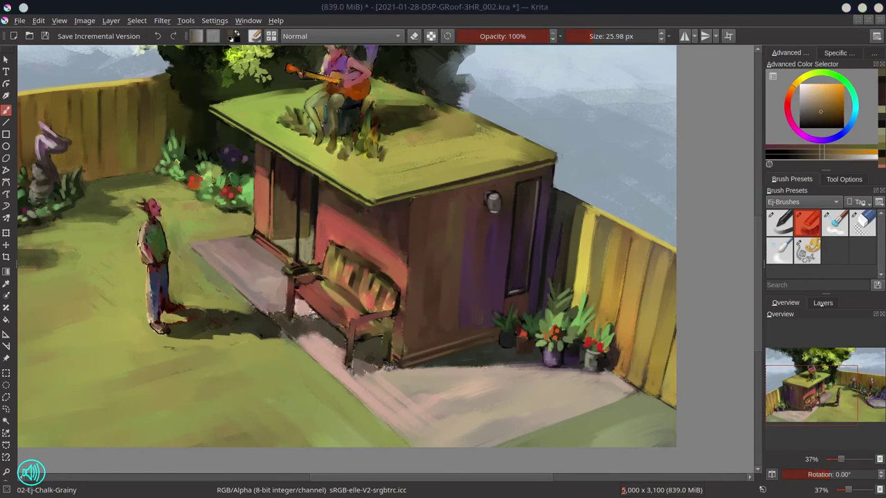
# - With a smaller brush, paint two thin light highlights along the shed door edges
pyautogui.keyDown('ctrl'); pyautogui.click(308, 189); pyautogui.keyUp('ctrl')
pyautogui.press('[')
pyautogui.press('[')
pyautogui.press('[')
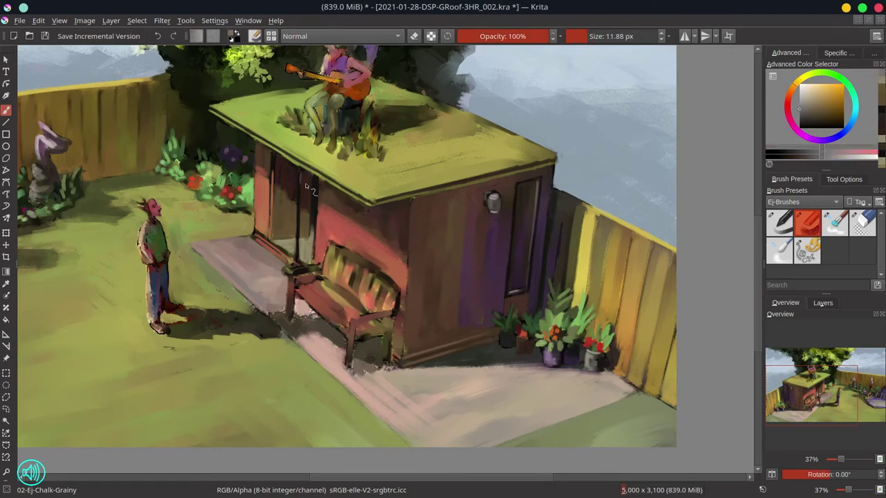
pyautogui.moveTo(306, 173); pyautogui.dragTo(301, 271)
pyautogui.moveTo(318, 177); pyautogui.dragTo(317, 259)
# - Sample pale red, grey-pink, olive-yellow, salmon and grey-green, then zoom out to the whole painting
pyautogui.keyDown('ctrl'); pyautogui.click(301, 360); pyautogui.keyUp('ctrl')
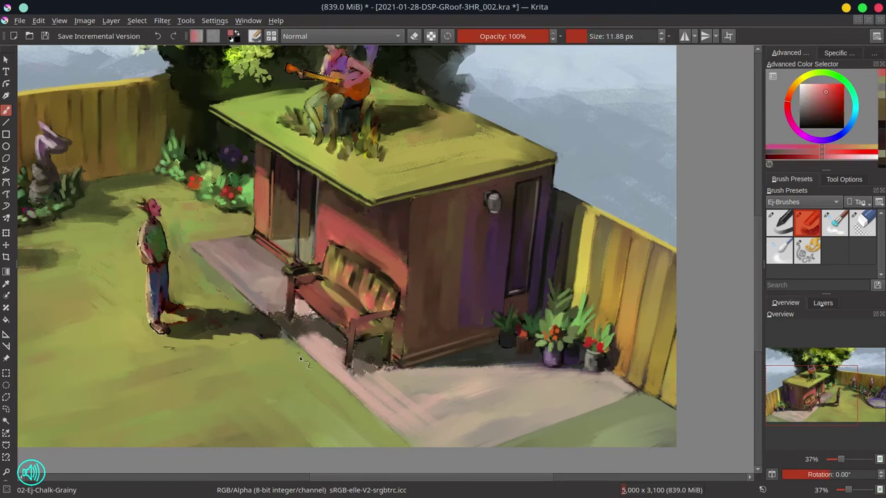
pyautogui.keyDown('ctrl'); pyautogui.click(298, 223); pyautogui.keyUp('ctrl')
pyautogui.keyDown('ctrl'); pyautogui.click(312, 262); pyautogui.keyUp('ctrl')
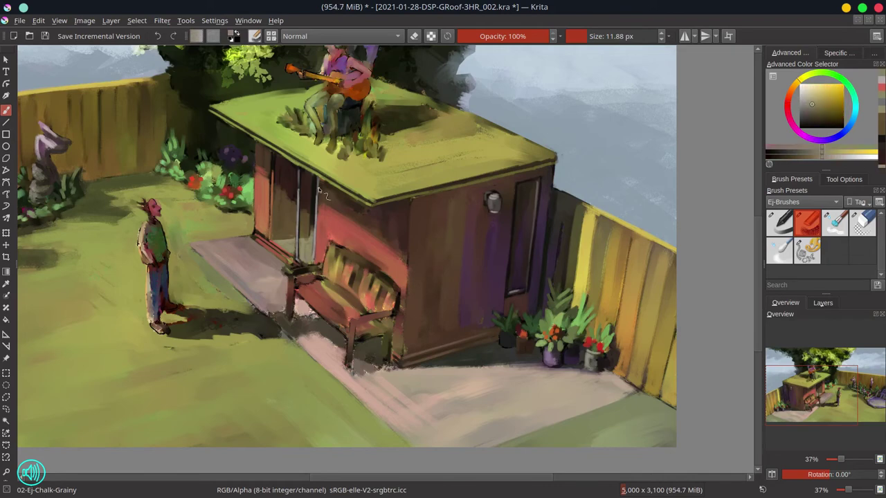
pyautogui.keyDown('ctrl'); pyautogui.click(298, 305); pyautogui.keyUp('ctrl')
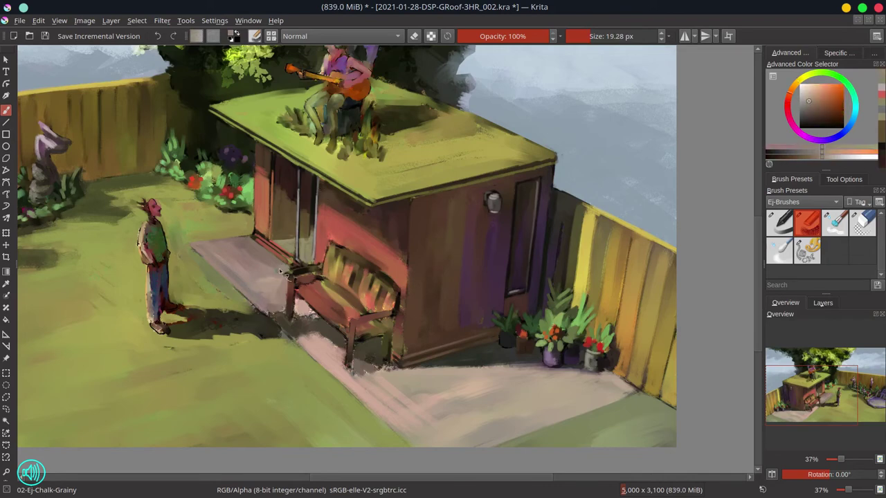
pyautogui.press(']')
pyautogui.press(']')
pyautogui.press(']')
pyautogui.keyDown('ctrl'); pyautogui.click(239, 291); pyautogui.keyUp('ctrl')
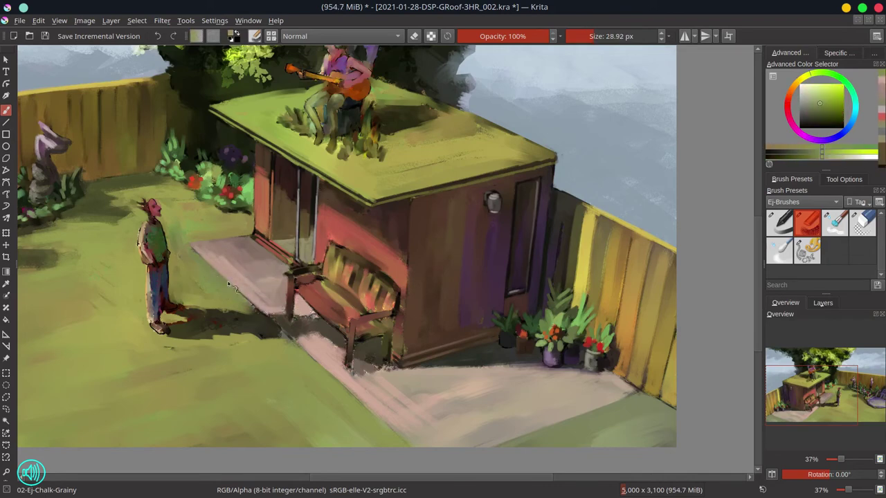
pyautogui.press('-')
pyautogui.press('-')
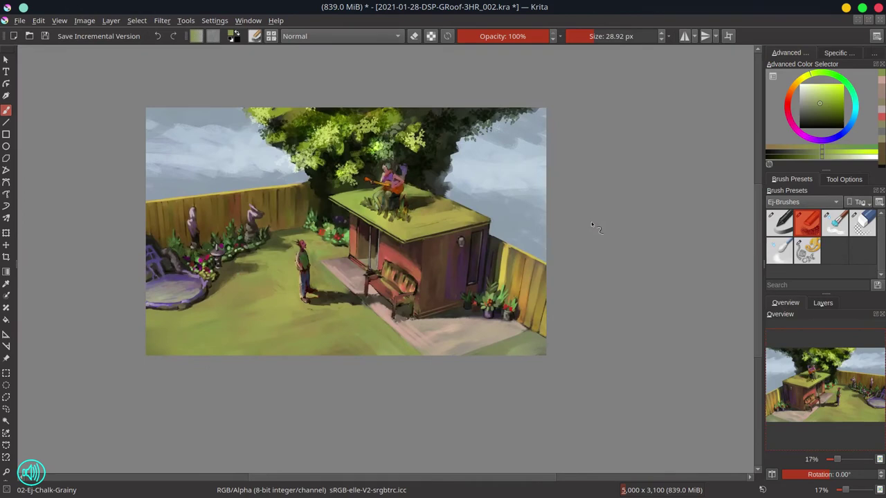
# - Save, mirror the canvas, zoom in and darken the shed's lower-left edge with a sampled red
pyautogui.hotkey('ctrl', 's')
pyautogui.press('m')
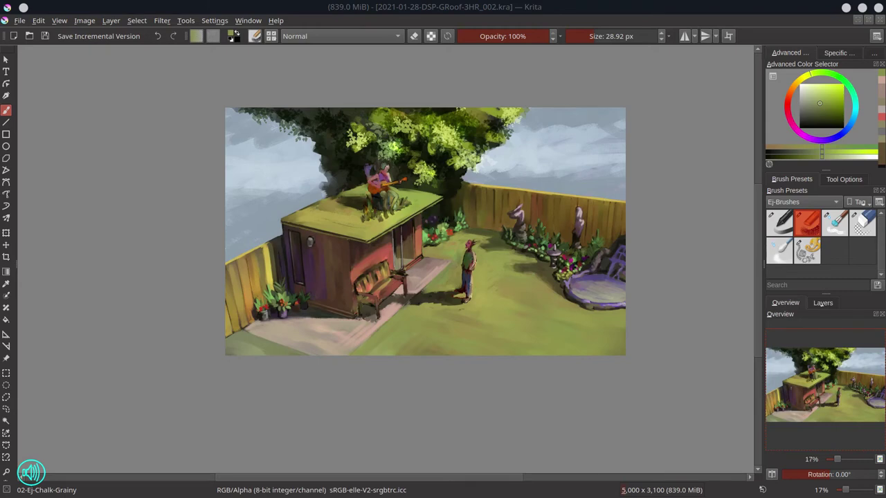
pyautogui.scroll(5, 376, 306)
pyautogui.keyDown('ctrl'); pyautogui.click(413, 249); pyautogui.keyUp('ctrl')
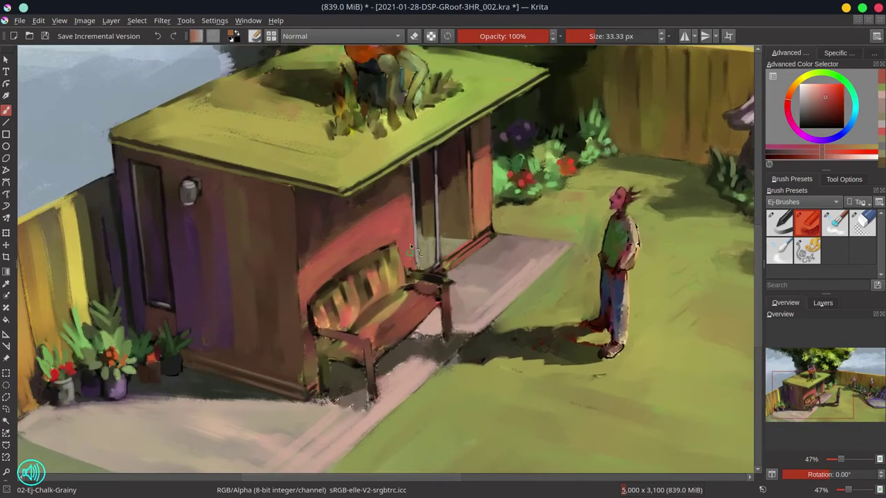
pyautogui.keyDown('ctrl'); pyautogui.click(311, 257); pyautogui.keyUp('ctrl')
pyautogui.press('[')
pyautogui.press('[')
pyautogui.press('[')
pyautogui.moveTo(303, 348); pyautogui.dragTo(303, 377)
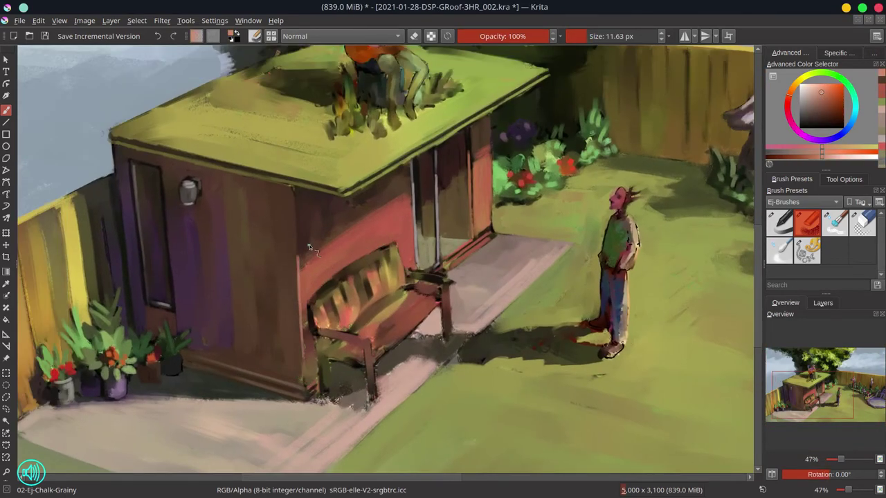
# - Sample darker brown-reds from the shed and ground, ending on pale pink from the paving
pyautogui.keyDown('ctrl'); pyautogui.click(292, 228); pyautogui.keyUp('ctrl')
pyautogui.press('[')
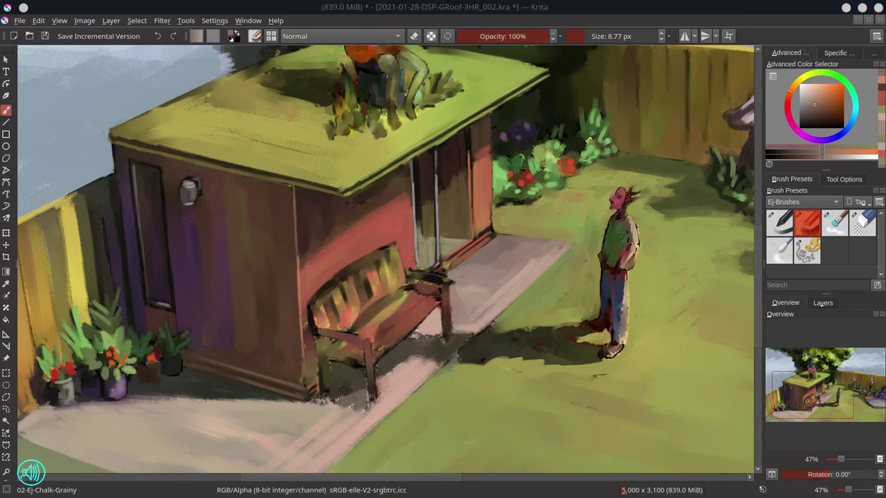
pyautogui.keyDown('ctrl'); pyautogui.click(322, 284); pyautogui.keyUp('ctrl')
pyautogui.press(']')
pyautogui.press(']')
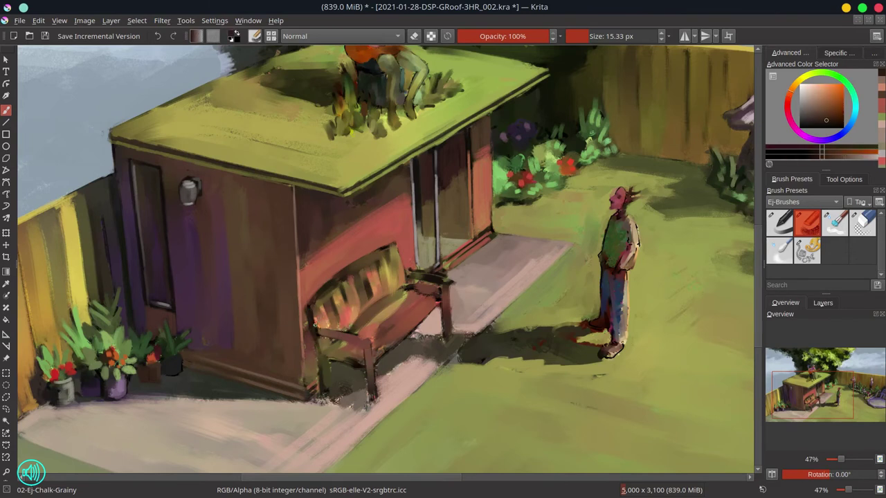
pyautogui.keyDown('ctrl'); pyautogui.click(323, 355); pyautogui.keyUp('ctrl')
pyautogui.keyDown('ctrl'); pyautogui.click(335, 405); pyautogui.keyUp('ctrl')
pyautogui.press(']')
pyautogui.keyDown('ctrl'); pyautogui.click(282, 394); pyautogui.keyUp('ctrl')
pyautogui.keyDown('ctrl'); pyautogui.click(311, 391); pyautogui.keyUp('ctrl')
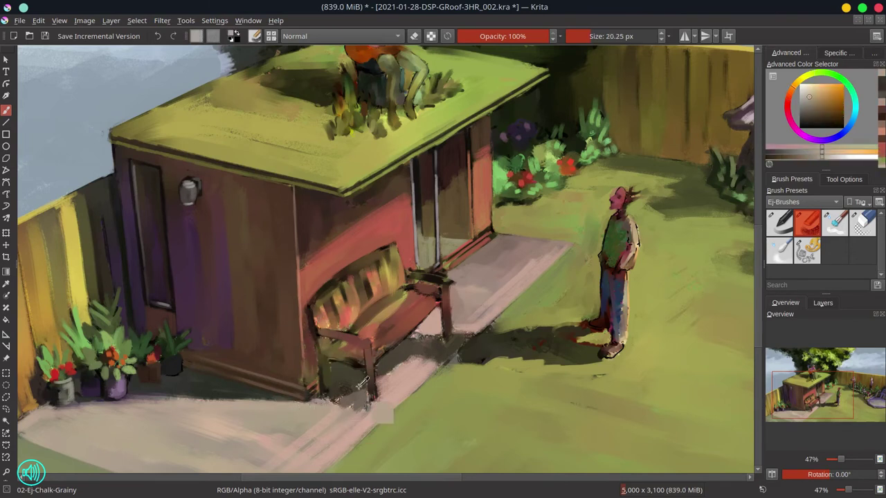
pyautogui.keyDown('ctrl'); pyautogui.click(405, 346); pyautogui.keyUp('ctrl')
# - Paint pale strokes beside the bench leg and repaint the ground under the bench in salmon pink
pyautogui.moveTo(344, 403)
pyautogui.mouseDown()
pyautogui.moveTo(360, 393)
pyautogui.moveTo(322, 391)
pyautogui.moveTo(382, 382)
pyautogui.mouseUp()
pyautogui.keyDown('ctrl'); pyautogui.click(360, 393); pyautogui.keyUp('ctrl')
pyautogui.keyDown('ctrl'); pyautogui.click(363, 393); pyautogui.keyUp('ctrl')
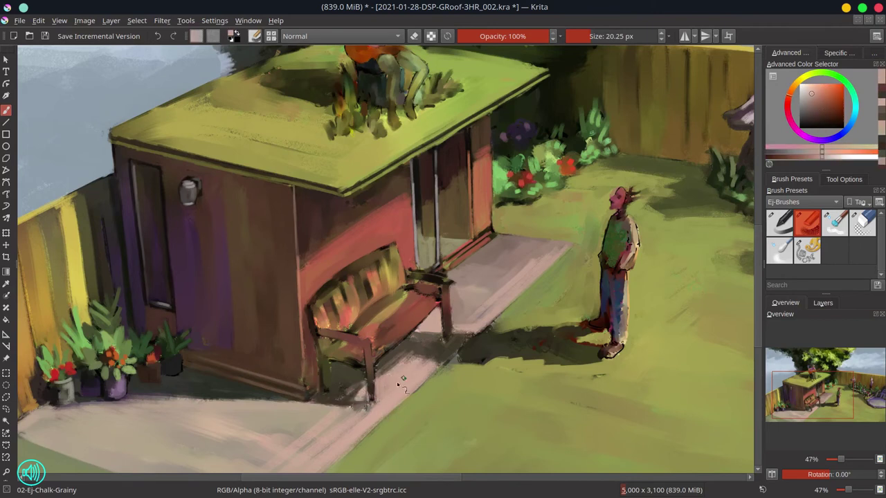
pyautogui.keyDown('ctrl'); pyautogui.click(331, 418); pyautogui.keyUp('ctrl')
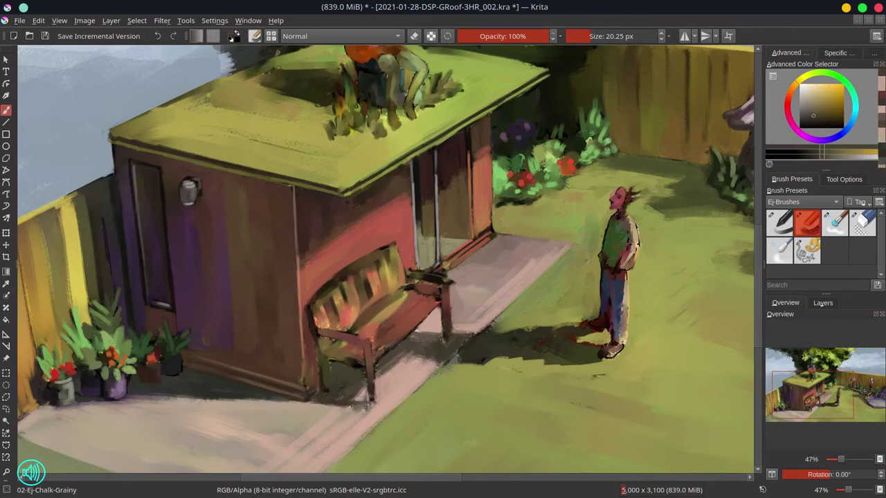
pyautogui.keyDown('ctrl'); pyautogui.click(332, 408); pyautogui.keyUp('ctrl')
pyautogui.moveTo(318, 412)
pyautogui.mouseDown()
pyautogui.moveTo(373, 408)
pyautogui.moveTo(339, 401)
pyautogui.mouseUp()
# - Pick a near-black from the shadow and paint dark shadow beneath the bench
pyautogui.keyDown('ctrl'); pyautogui.click(363, 401); pyautogui.keyUp('ctrl')
pyautogui.keyDown('ctrl'); pyautogui.click(332, 408); pyautogui.keyUp('ctrl')
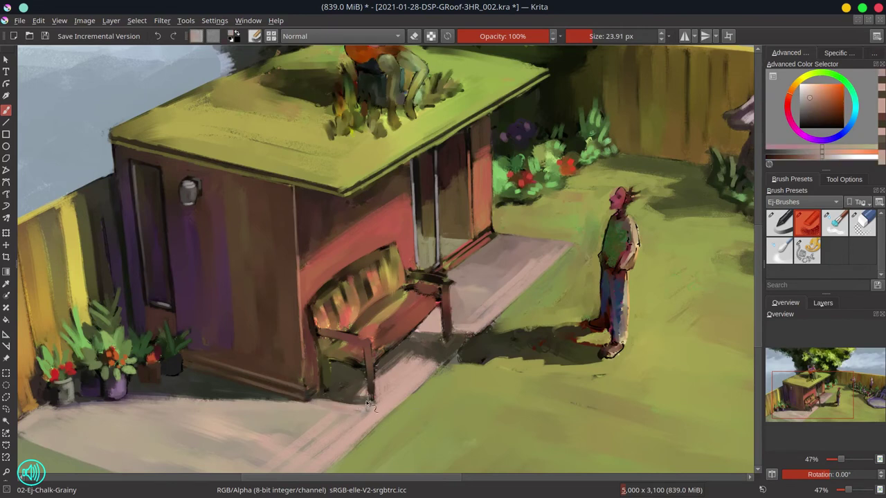
pyautogui.keyDown('ctrl'); pyautogui.click(368, 405); pyautogui.keyUp('ctrl')
pyautogui.keyDown('ctrl'); pyautogui.click(360, 387); pyautogui.keyUp('ctrl')
pyautogui.keyDown('ctrl'); pyautogui.click(346, 374); pyautogui.keyUp('ctrl')
pyautogui.moveTo(343, 332)
pyautogui.mouseDown()
pyautogui.moveTo(363, 346)
pyautogui.moveTo(322, 392)
pyautogui.moveTo(359, 415)
pyautogui.mouseUp()
# - With muted salmon, lighten the bench's left leg, armrest and right leg and touch up the back's top edge
pyautogui.keyDown('ctrl'); pyautogui.click(322, 392); pyautogui.keyUp('ctrl')
pyautogui.keyDown('ctrl'); pyautogui.click(327, 374); pyautogui.keyUp('ctrl')
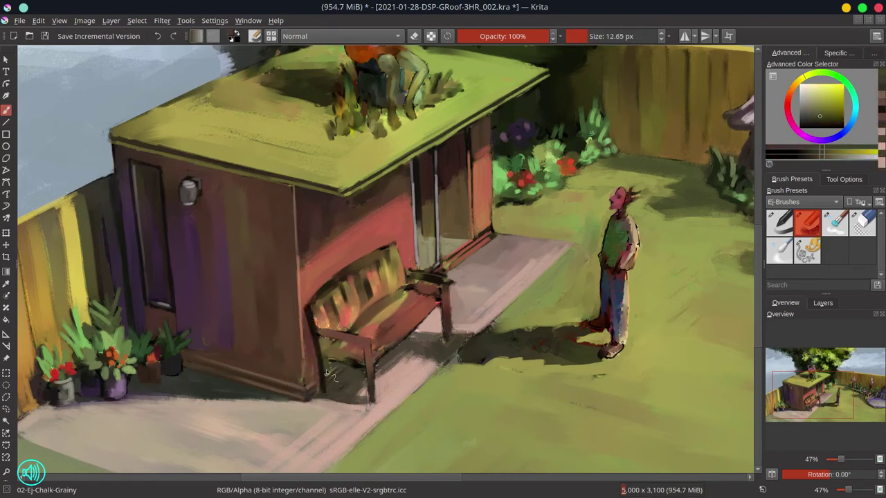
pyautogui.keyDown('ctrl'); pyautogui.click(327, 374); pyautogui.keyUp('ctrl')
pyautogui.moveTo(313, 310); pyautogui.dragTo(321, 391)
pyautogui.keyDown('ctrl'); pyautogui.click(326, 332); pyautogui.keyUp('ctrl')
pyautogui.moveTo(312, 330); pyautogui.dragTo(377, 343)
pyautogui.moveTo(370, 387)
pyautogui.mouseDown()
pyautogui.moveTo(370, 353)
pyautogui.moveTo(371, 400)
pyautogui.mouseUp()
pyautogui.moveTo(446, 291); pyautogui.dragTo(448, 327)
pyautogui.moveTo(400, 279)
pyautogui.mouseDown()
pyautogui.moveTo(450, 271)
pyautogui.moveTo(444, 302)
pyautogui.mouseUp()
# - Dab a dark olive touch near the bench arm and lighten the left armrest and leg
pyautogui.keyDown('ctrl'); pyautogui.click(478, 244); pyautogui.keyUp('ctrl')
pyautogui.keyDown('ctrl'); pyautogui.click(486, 238); pyautogui.keyUp('ctrl')
pyautogui.keyDown('ctrl'); pyautogui.click(462, 285); pyautogui.keyUp('ctrl')
pyautogui.keyDown('ctrl'); pyautogui.click(335, 341); pyautogui.keyUp('ctrl')
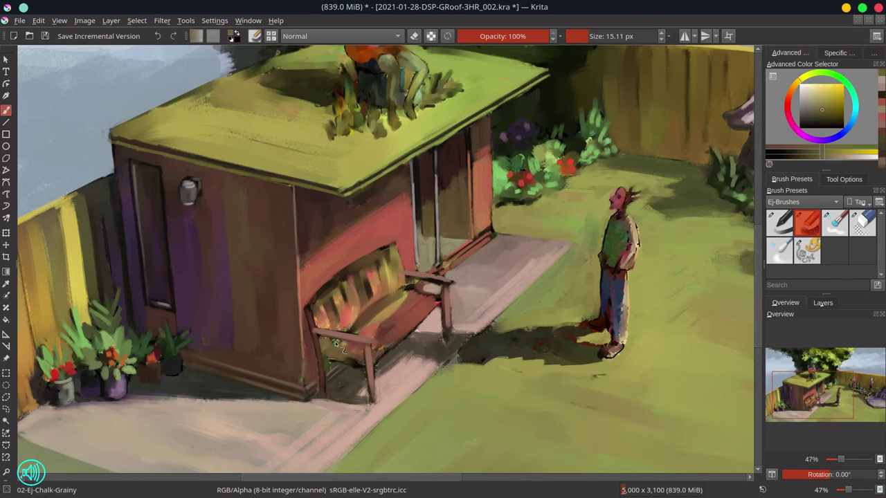
pyautogui.moveTo(312, 307)
pyautogui.mouseDown()
pyautogui.moveTo(378, 283)
pyautogui.moveTo(326, 358)
pyautogui.mouseUp()
pyautogui.keyDown('ctrl'); pyautogui.click(331, 340); pyautogui.keyUp('ctrl')
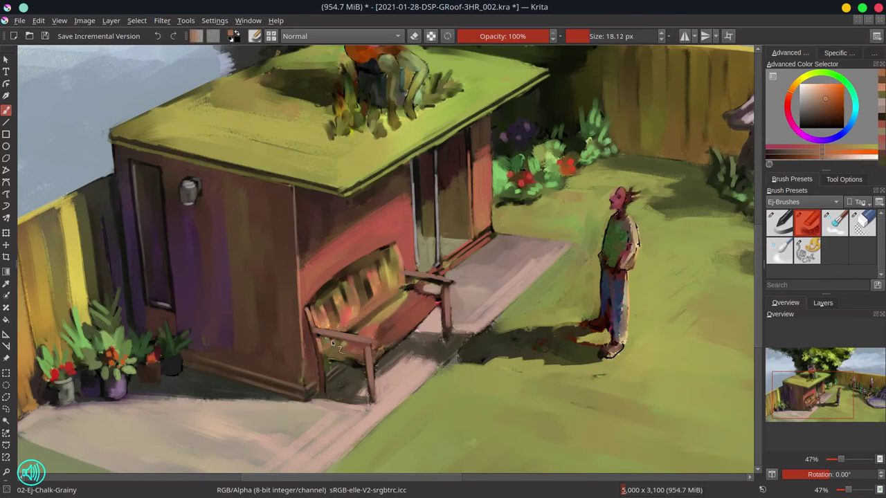
pyautogui.keyDown('ctrl'); pyautogui.click(372, 343); pyautogui.keyUp('ctrl')
# - Save the painting again, pick a light salmon, and zoom out to view the whole canvas
pyautogui.hotkey('ctrl', 's')
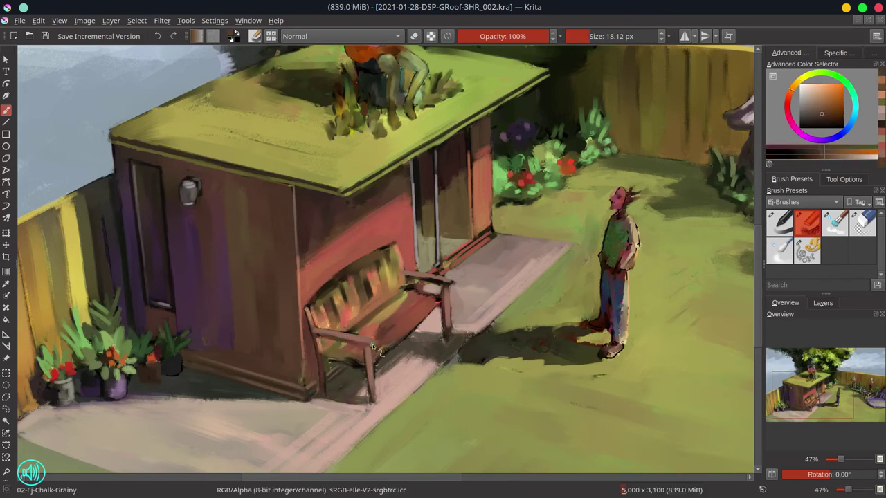
pyautogui.keyDown('ctrl'); pyautogui.click(374, 346); pyautogui.keyUp('ctrl')
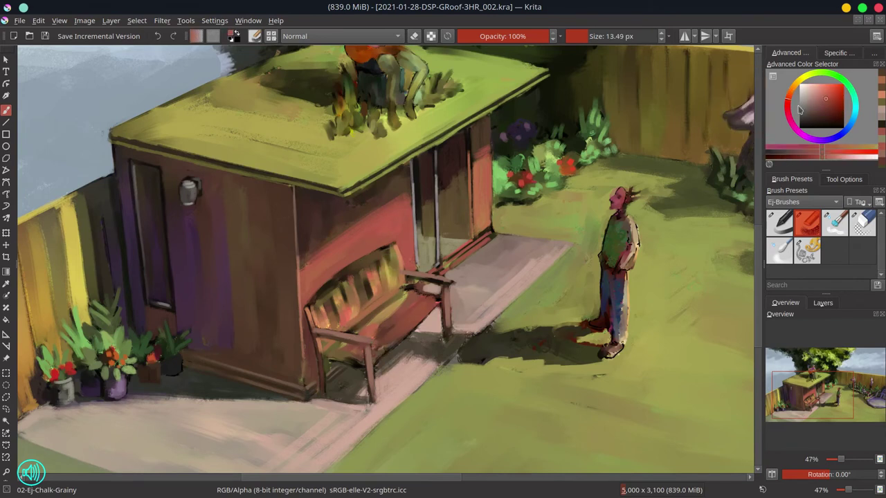
pyautogui.moveTo(409, 352); pyautogui.dragTo(398, 348)
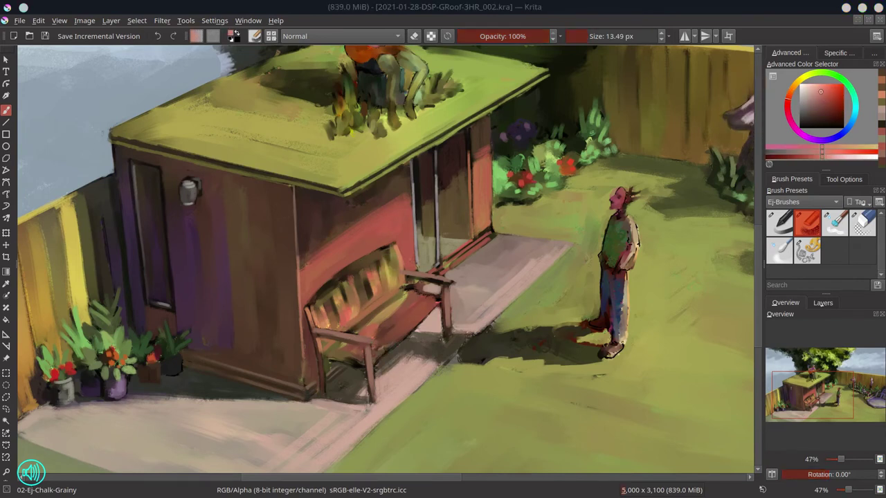
pyautogui.press('-')
pyautogui.press('-')
pyautogui.press('-')
pyautogui.press('-')
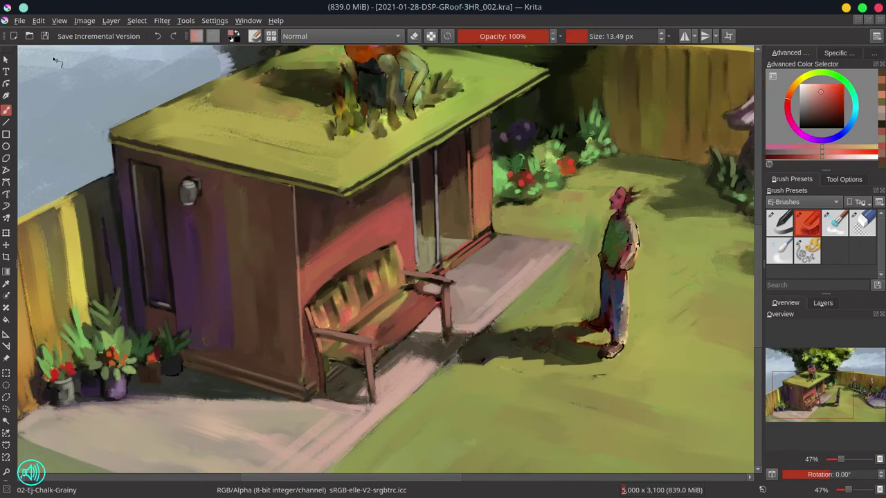
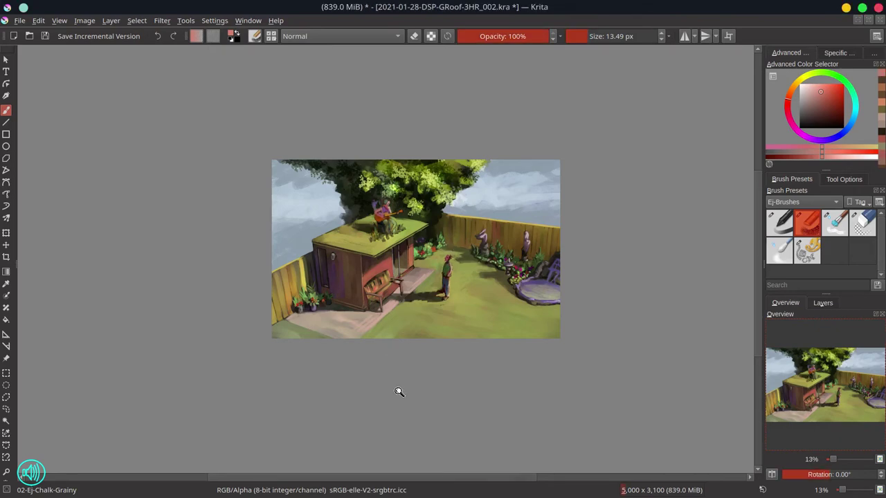
# - Sample reddish-brown tones from the bench and paint first strokes over it and its right end
pyautogui.scroll(5, 400, 389)
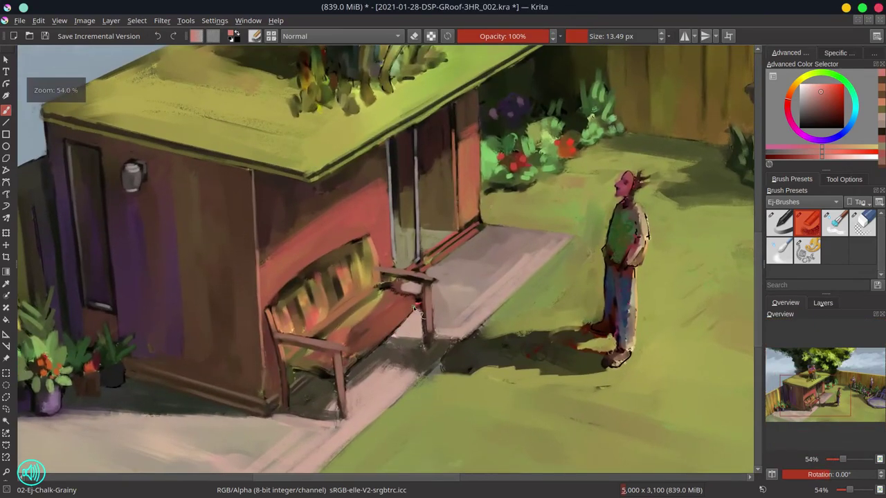
pyautogui.keyDown('ctrl'); pyautogui.click(300, 372); pyautogui.keyUp('ctrl')
pyautogui.keyDown('ctrl'); pyautogui.click(285, 371); pyautogui.keyUp('ctrl')
pyautogui.keyDown('ctrl'); pyautogui.click(285, 370); pyautogui.keyUp('ctrl')
pyautogui.keyDown('ctrl'); pyautogui.click(329, 356); pyautogui.keyUp('ctrl')
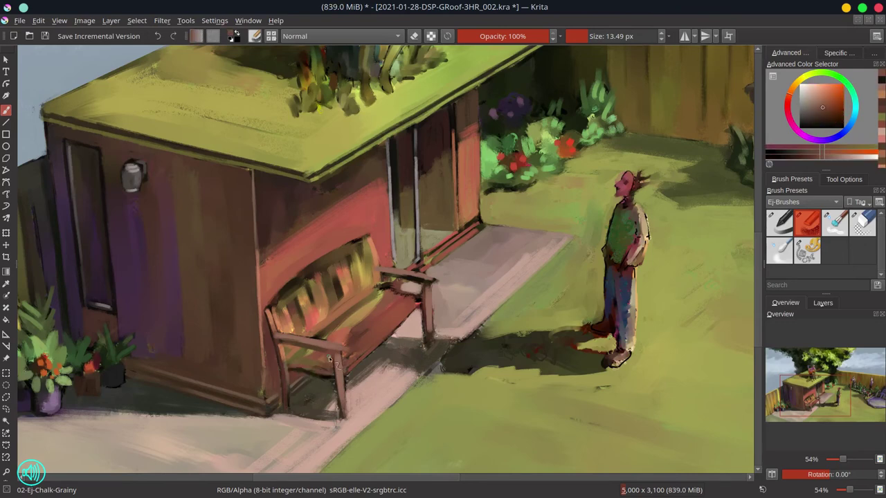
pyautogui.keyDown('ctrl'); pyautogui.click(319, 365); pyautogui.keyUp('ctrl')
pyautogui.moveTo(346, 315)
pyautogui.mouseDown()
pyautogui.moveTo(404, 278)
pyautogui.moveTo(423, 313)
pyautogui.mouseUp()
pyautogui.keyDown('ctrl'); pyautogui.click(387, 291); pyautogui.keyUp('ctrl')
pyautogui.keyDown('ctrl'); pyautogui.click(405, 284); pyautogui.keyUp('ctrl')
pyautogui.keyDown('ctrl'); pyautogui.click(435, 281); pyautogui.keyUp('ctrl')
pyautogui.keyDown('ctrl'); pyautogui.click(430, 291); pyautogui.keyUp('ctrl')
pyautogui.keyDown('ctrl'); pyautogui.click(425, 303); pyautogui.keyUp('ctrl')
# - Paint lighter red-orange strokes along the bench seat with a larger brush
pyautogui.press('[')
pyautogui.keyDown('ctrl'); pyautogui.click(339, 398); pyautogui.keyUp('ctrl')
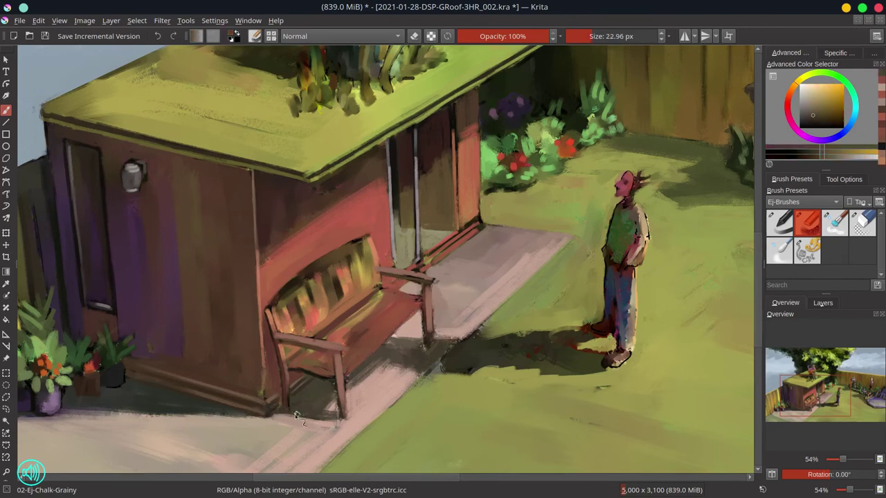
pyautogui.keyDown('ctrl'); pyautogui.click(337, 389); pyautogui.keyUp('ctrl')
pyautogui.keyDown('ctrl'); pyautogui.click(336, 381); pyautogui.keyUp('ctrl')
pyautogui.keyDown('ctrl'); pyautogui.click(337, 381); pyautogui.keyUp('ctrl')
pyautogui.keyDown('ctrl'); pyautogui.click(307, 354); pyautogui.keyUp('ctrl')
pyautogui.press(']')
pyautogui.press(']')
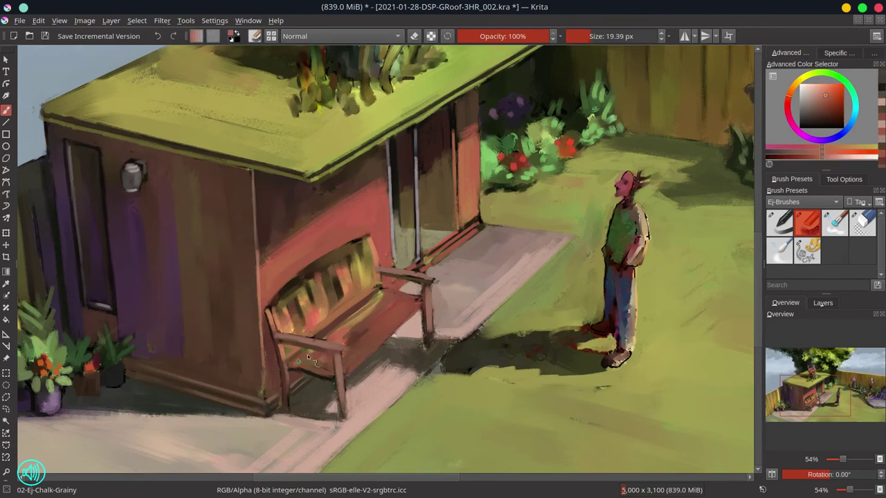
pyautogui.moveTo(346, 335); pyautogui.dragTo(400, 296)
pyautogui.moveTo(385, 339); pyautogui.dragTo(424, 298)
# - Sample darker red-brown, brighter and orange-brown tones from the bench, adjusting brush size
pyautogui.keyDown('ctrl'); pyautogui.click(348, 339); pyautogui.keyUp('ctrl')
pyautogui.keyDown('ctrl'); pyautogui.click(400, 314); pyautogui.keyUp('ctrl')
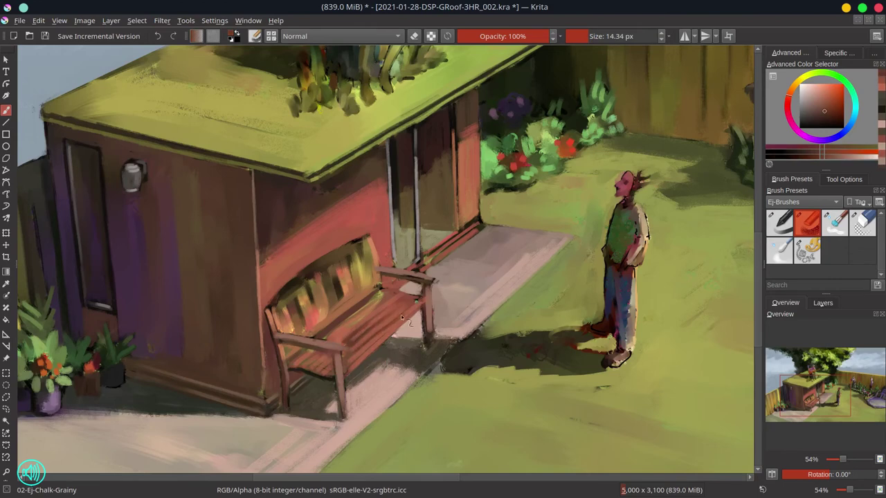
pyautogui.press('[')
pyautogui.press('[')
pyautogui.press('[')
pyautogui.keyDown('ctrl'); pyautogui.click(373, 350); pyautogui.keyUp('ctrl')
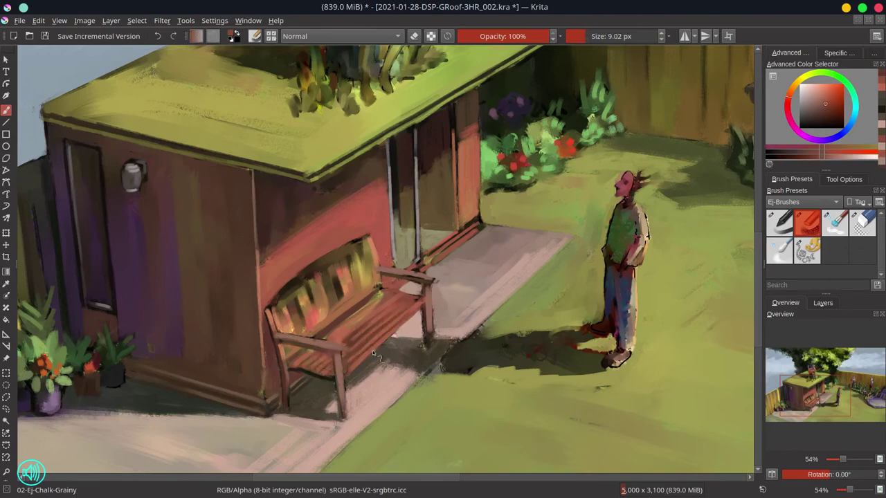
pyautogui.press(']')
pyautogui.keyDown('ctrl'); pyautogui.click(387, 343); pyautogui.keyUp('ctrl')
pyautogui.keyDown('ctrl'); pyautogui.click(326, 339); pyautogui.keyUp('ctrl')
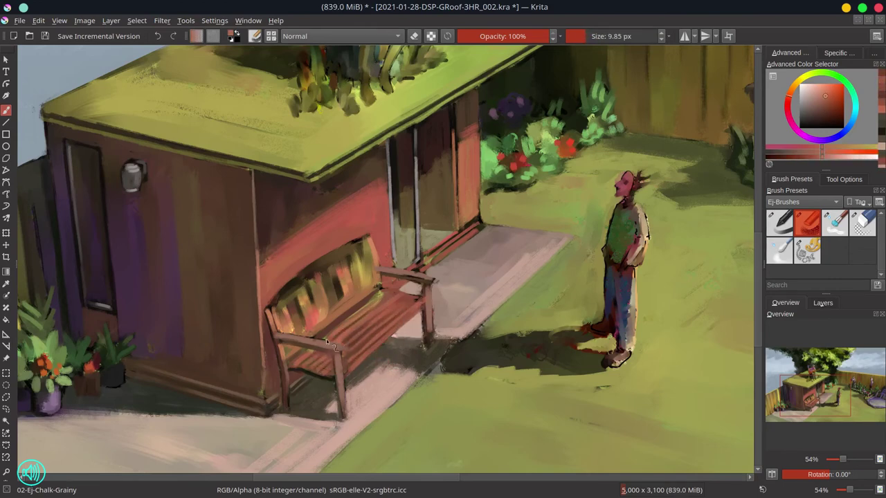
pyautogui.keyDown('ctrl'); pyautogui.click(292, 359); pyautogui.keyUp('ctrl')
pyautogui.keyDown('ctrl'); pyautogui.click(366, 304); pyautogui.keyUp('ctrl')
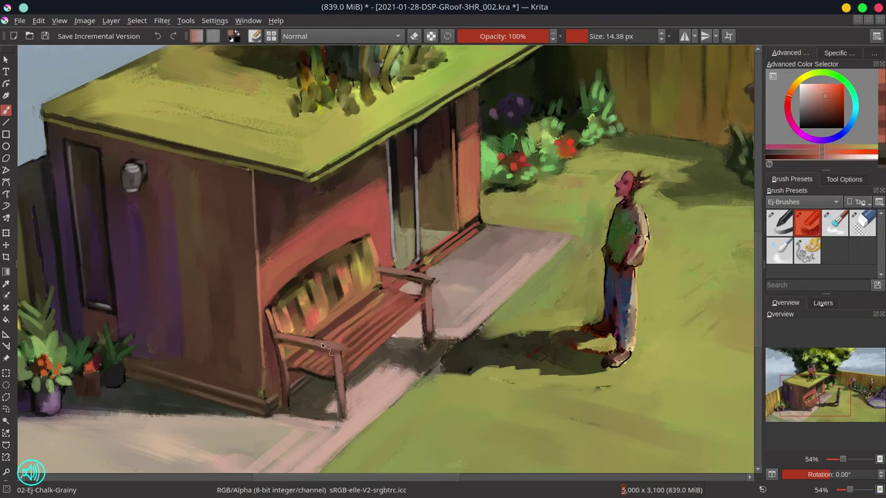
pyautogui.keyDown('ctrl'); pyautogui.click(434, 345); pyautogui.keyUp('ctrl')
pyautogui.press(']')
pyautogui.press(']')
pyautogui.press(']')
pyautogui.press(']')
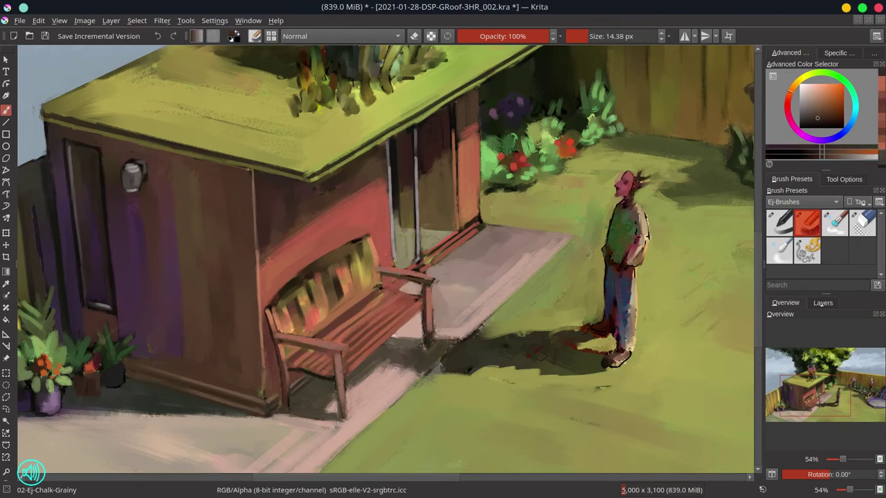
# - Brighten the grass right of the figure's feet with light yellow-green
pyautogui.keyDown('ctrl'); pyautogui.click(499, 380); pyautogui.keyUp('ctrl')
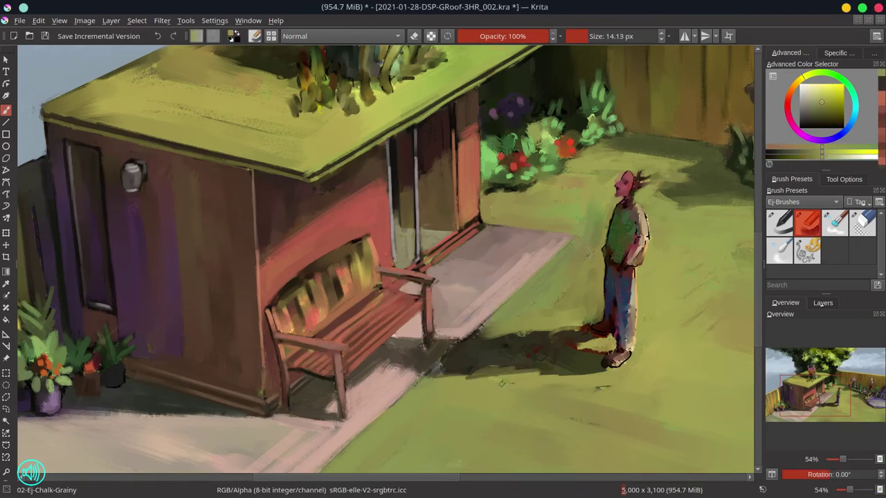
pyautogui.keyDown('ctrl'); pyautogui.click(480, 322); pyautogui.keyUp('ctrl')
pyautogui.press(']')
pyautogui.press(']')
pyautogui.press(']')
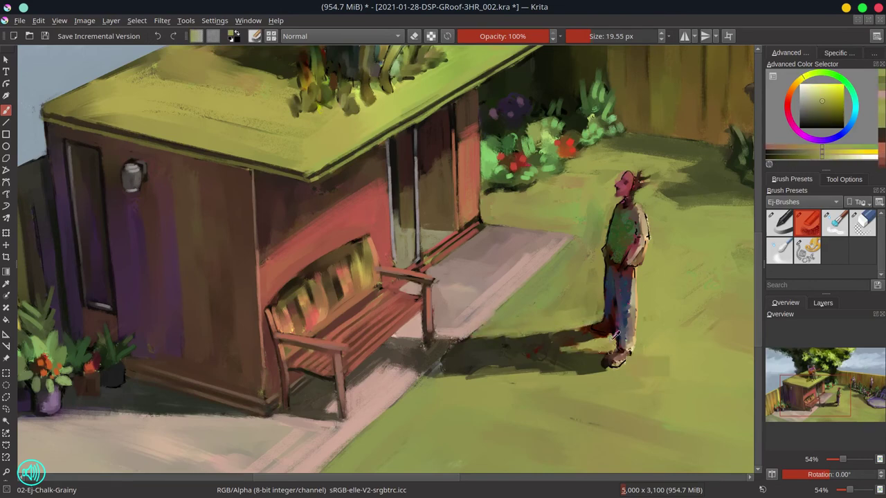
pyautogui.moveTo(633, 361); pyautogui.dragTo(668, 373)
# - Paint yellow-orange highlights across the bench's back slats
pyautogui.keyDown('ctrl'); pyautogui.click(283, 299); pyautogui.keyUp('ctrl')
pyautogui.moveTo(283, 298)
pyautogui.mouseDown()
pyautogui.moveTo(354, 242)
pyautogui.moveTo(286, 309)
pyautogui.moveTo(287, 319)
pyautogui.moveTo(306, 288)
pyautogui.moveTo(324, 321)
pyautogui.moveTo(356, 263)
pyautogui.mouseUp()
pyautogui.keyDown('ctrl'); pyautogui.click(301, 299); pyautogui.keyUp('ctrl')
pyautogui.press(']')
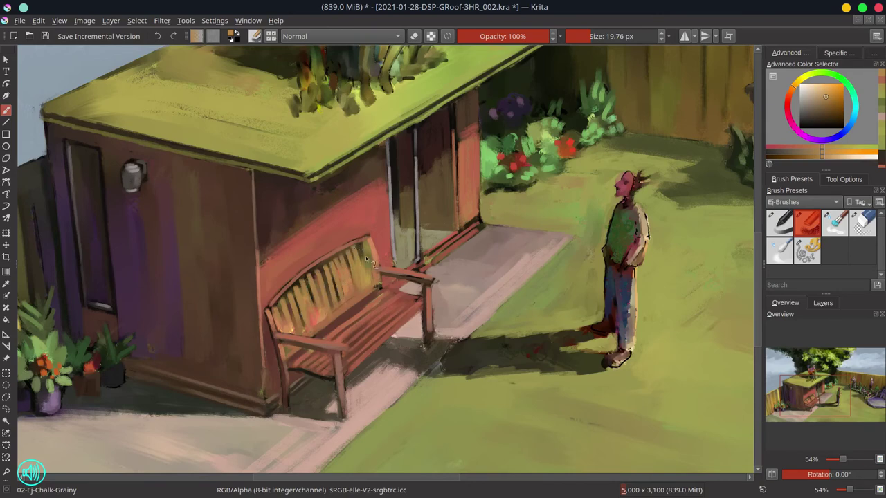
# - Darken the gaps between the bench slats and the seat edges with dark brown
pyautogui.keyDown('ctrl'); pyautogui.click(365, 256); pyautogui.keyUp('ctrl')
pyautogui.press('[')
pyautogui.press('[')
pyautogui.press('[')
pyautogui.keyDown('ctrl'); pyautogui.click(269, 339); pyautogui.keyUp('ctrl')
pyautogui.moveTo(292, 319); pyautogui.dragTo(323, 339)
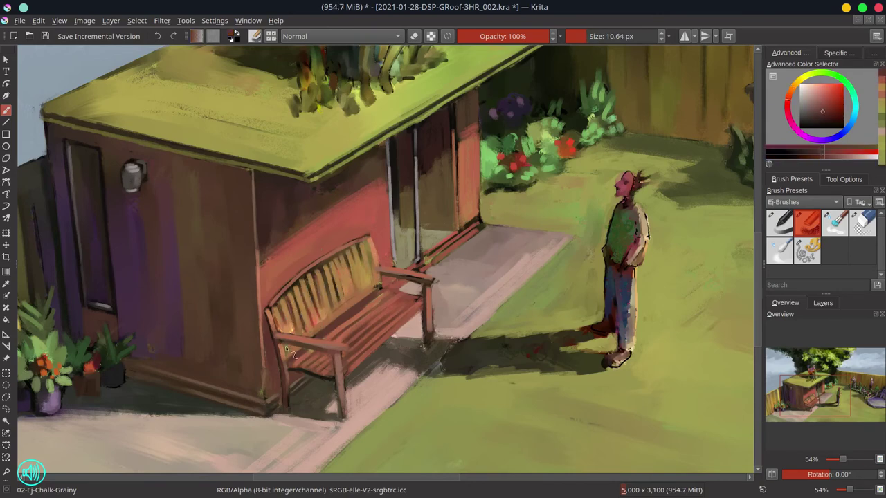
pyautogui.moveTo(315, 291); pyautogui.dragTo(370, 243)
# - Add thin light orange highlights to the back slats and the bench's left edge
pyautogui.keyDown('ctrl'); pyautogui.click(366, 290); pyautogui.keyUp('ctrl')
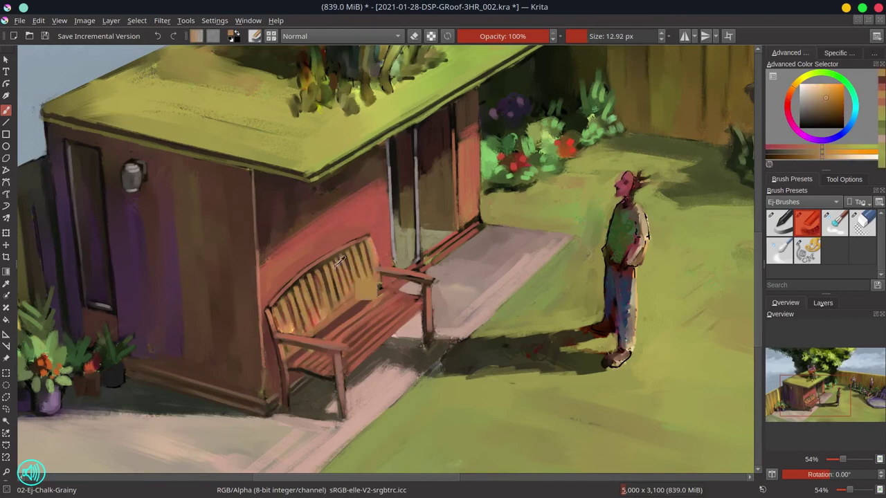
pyautogui.press(']')
pyautogui.keyDown('ctrl'); pyautogui.click(325, 330); pyautogui.keyUp('ctrl')
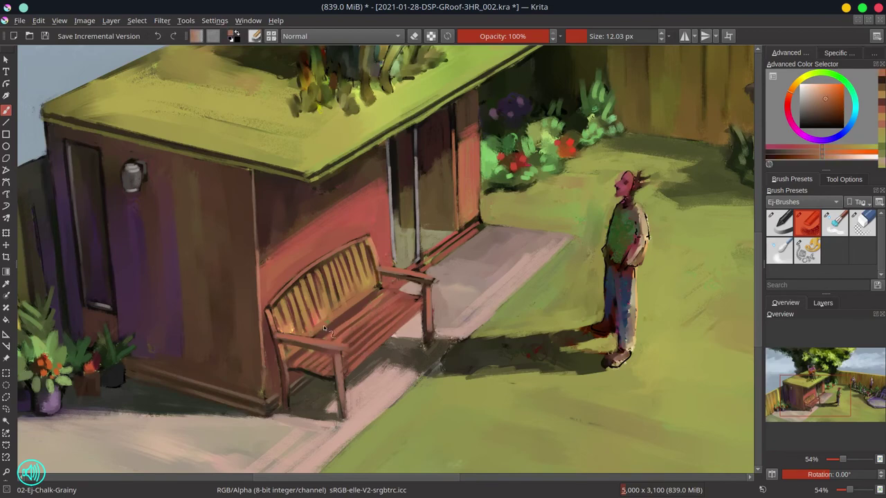
pyautogui.click(822, 92)
pyautogui.press('[')
pyautogui.press('[')
pyautogui.press('[')
pyautogui.press('[')
pyautogui.press('[')
pyautogui.moveTo(286, 305)
pyautogui.mouseDown()
pyautogui.moveTo(336, 250)
pyautogui.moveTo(372, 235)
pyautogui.mouseUp()
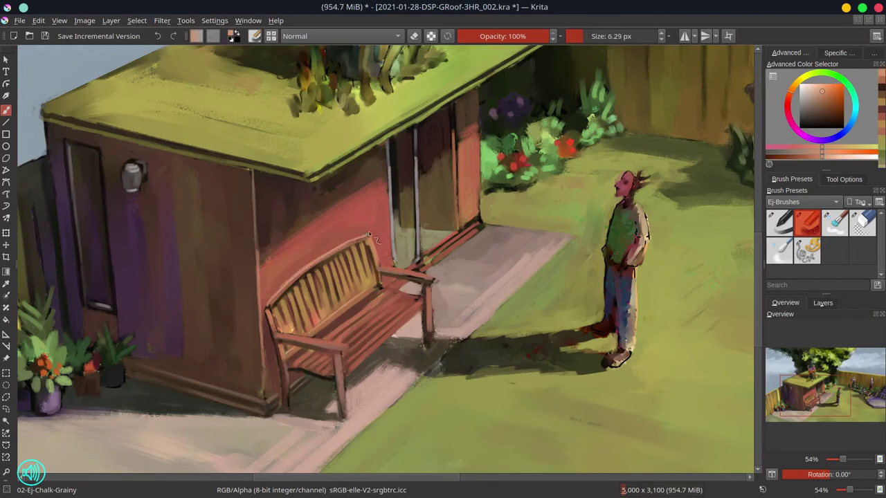
pyautogui.press(']')
pyautogui.press(']')
pyautogui.press(']')
pyautogui.press(']')
pyautogui.moveTo(267, 308); pyautogui.dragTo(276, 329)
# - Paint more bench strokes on a rotated canvas, reset rotation, and save the painting
pyautogui.press('4')
pyautogui.moveTo(315, 371); pyautogui.dragTo(377, 353)
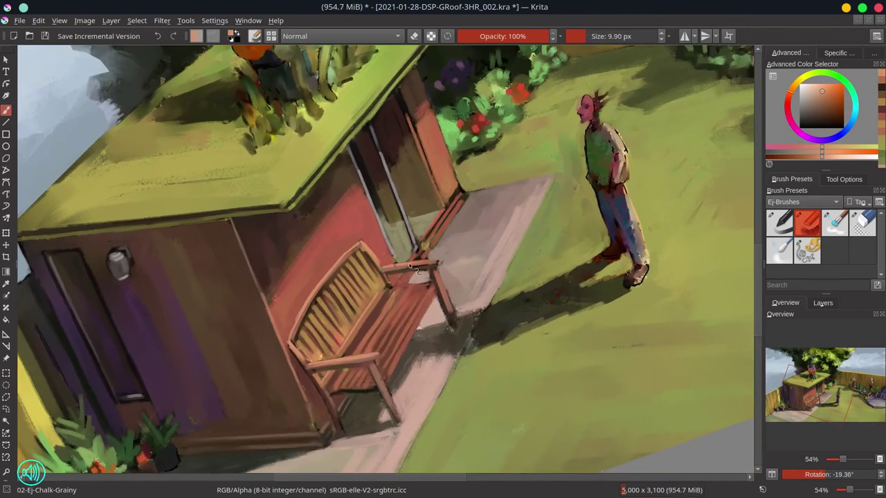
pyautogui.moveTo(384, 268); pyautogui.dragTo(439, 261)
pyautogui.press('5')
pyautogui.press(']')
pyautogui.press(']')
pyautogui.press(']')
pyautogui.press(']')
pyautogui.keyDown('ctrl'); pyautogui.click(477, 219); pyautogui.keyUp('ctrl')
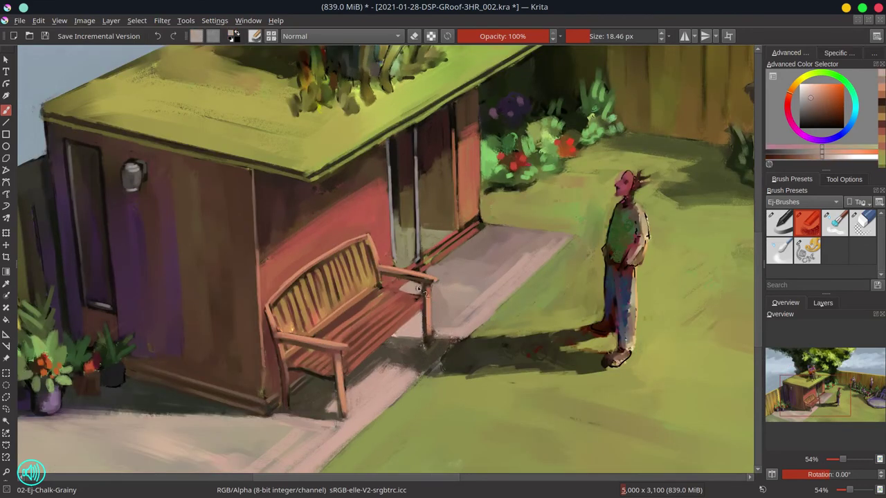
pyautogui.hotkey('ctrl', 's')
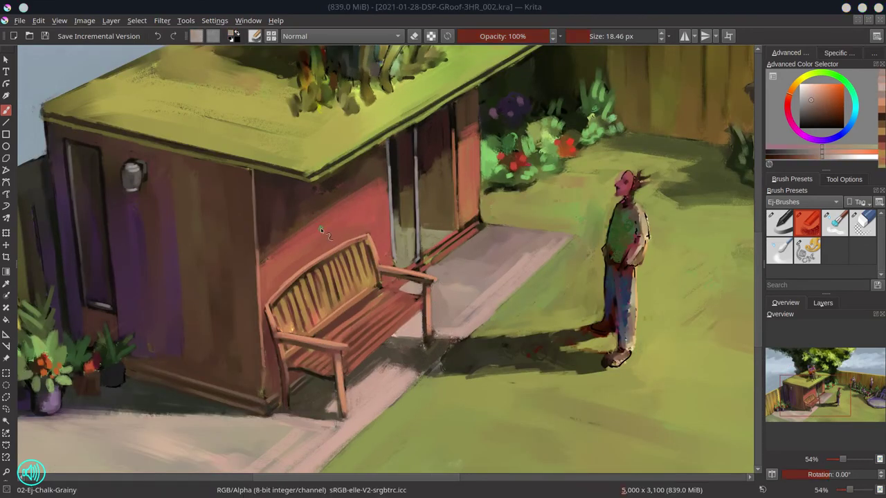
pyautogui.press('-')
pyautogui.press('-')
pyautogui.press('-')
pyautogui.press('-')
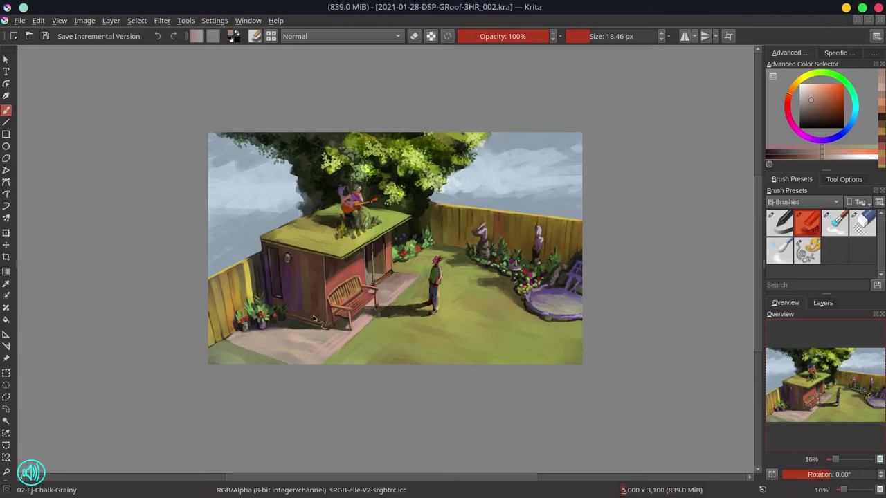
pyautogui.scroll(3, 280, 269)
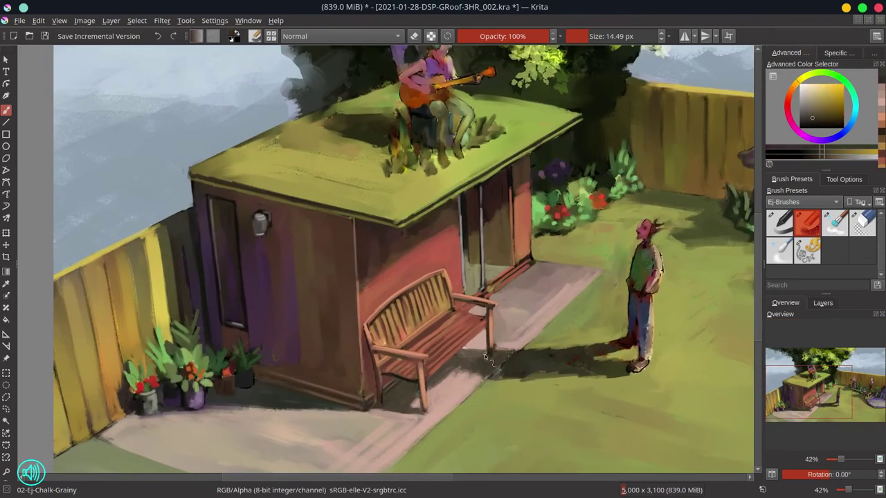
pyautogui.scroll(1, 607, 311)
pyautogui.scroll(-4, 390, 354)
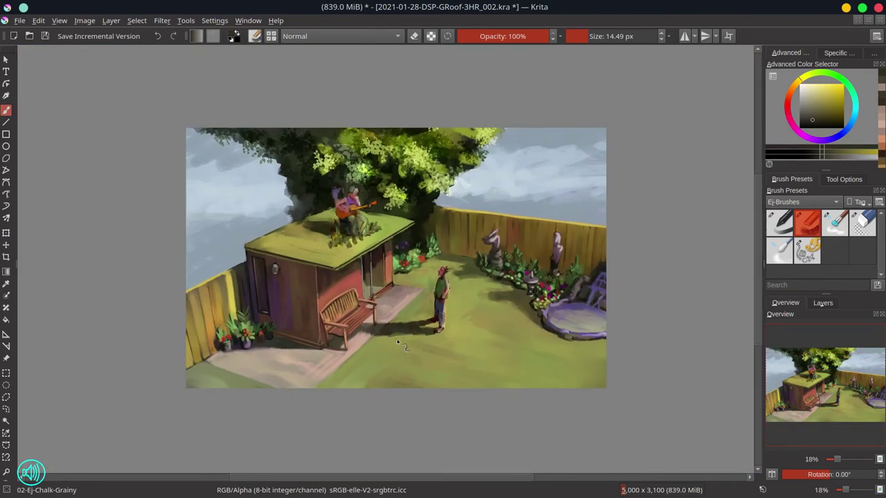
# - Take the copied linework layer out of its group and erase the statues, fence and paving line
pyautogui.click(823, 302)
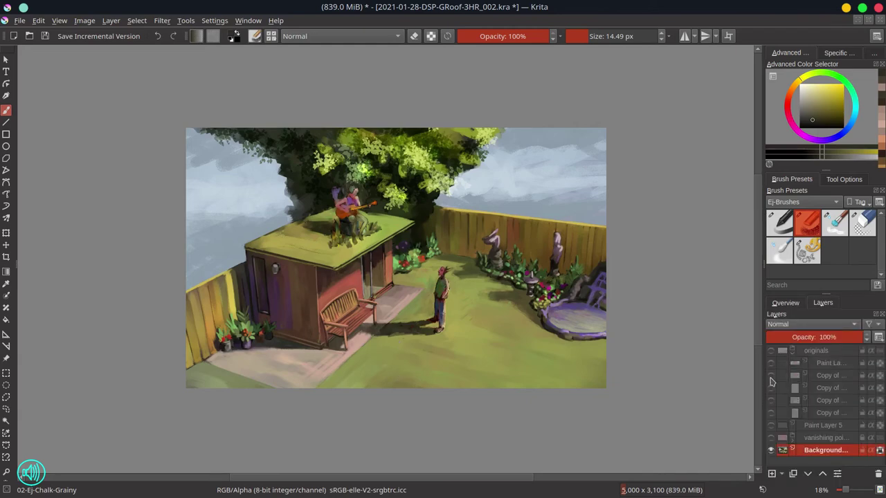
pyautogui.click(823, 425)
pyautogui.click(808, 473)
pyautogui.click(808, 474)
pyautogui.click(807, 473)
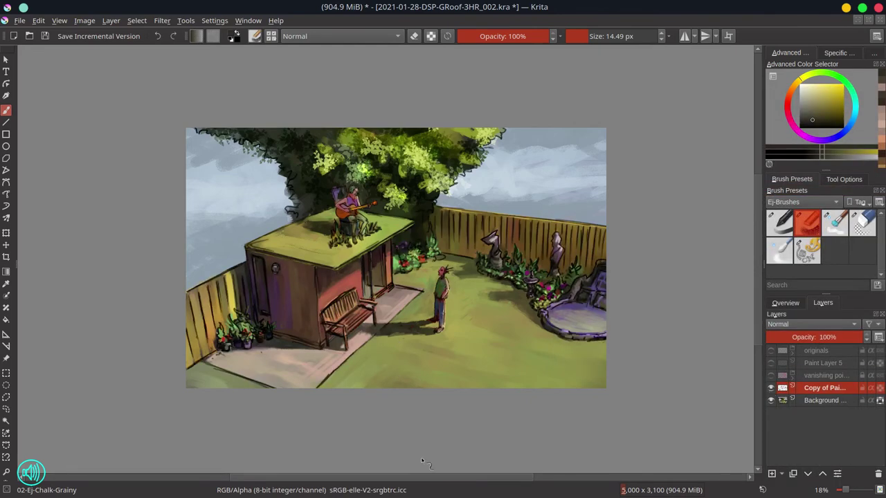
pyautogui.press('e')
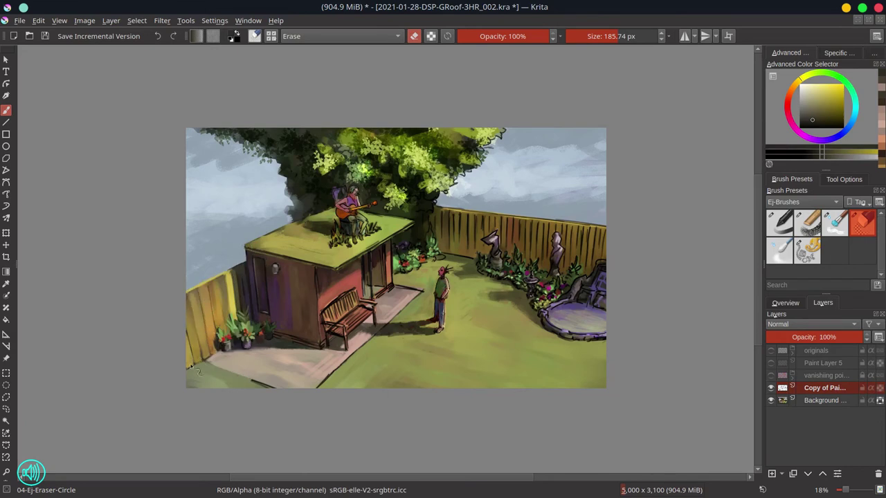
pyautogui.press('[')
pyautogui.press('[')
pyautogui.press('[')
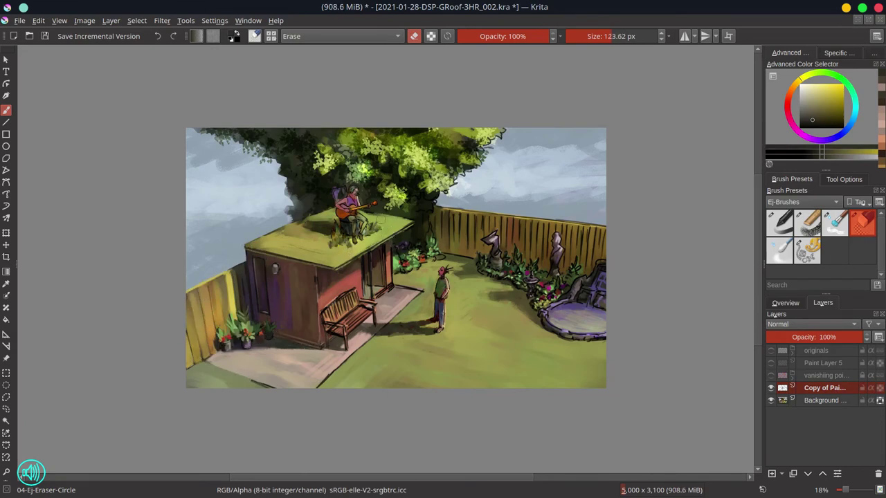
pyautogui.press(']')
pyautogui.press(']')
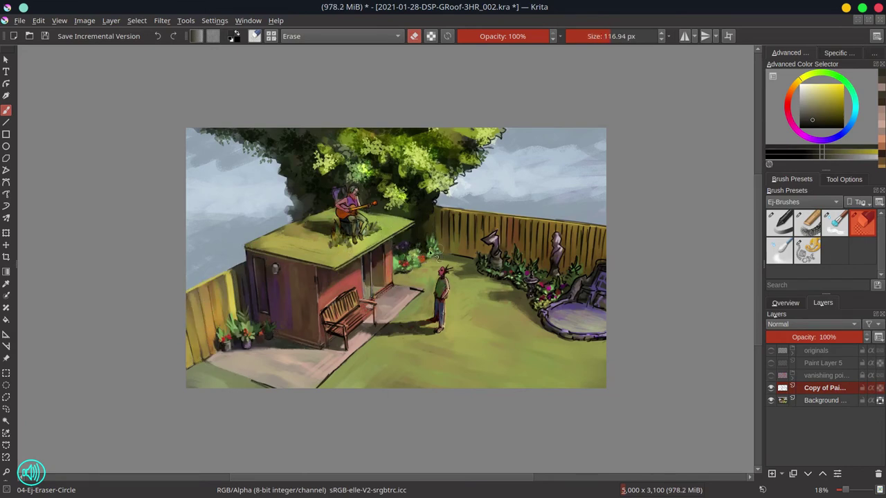
pyautogui.moveTo(330, 375); pyautogui.dragTo(252, 384)
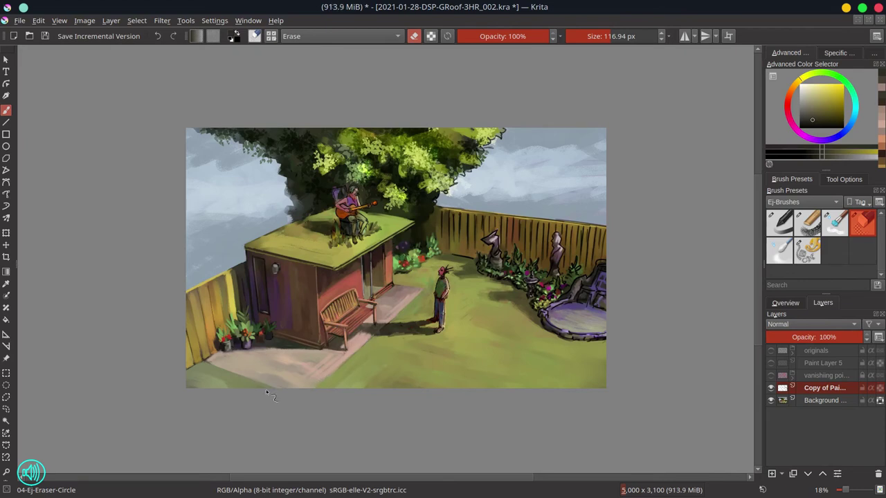
pyautogui.moveTo(458, 211)
pyautogui.mouseDown()
pyautogui.moveTo(480, 252)
pyautogui.moveTo(523, 248)
pyautogui.moveTo(536, 220)
pyautogui.moveTo(484, 206)
pyautogui.moveTo(589, 221)
pyautogui.moveTo(577, 309)
pyautogui.moveTo(544, 315)
pyautogui.moveTo(609, 349)
pyautogui.mouseUp()
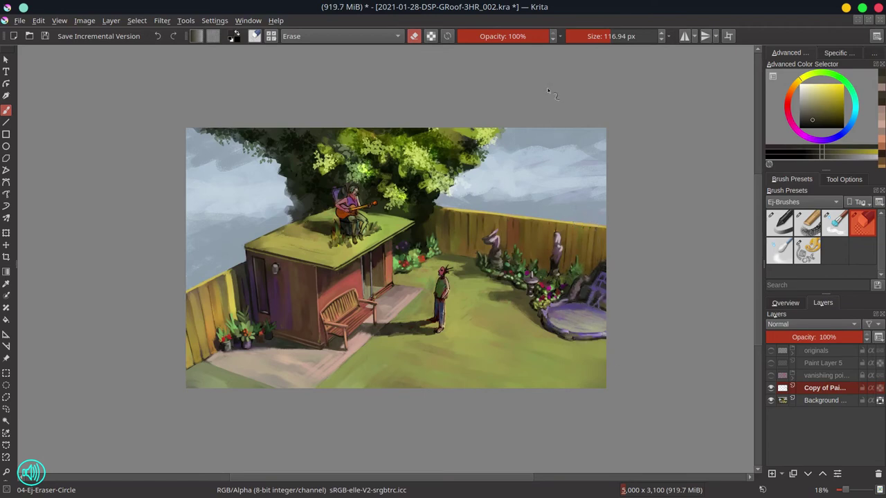
# - Merge the Copy layer down into the background layer
pyautogui.click(785, 302)
pyautogui.click(823, 303)
pyautogui.rightClick(823, 388)
pyautogui.click(754, 277)
pyautogui.click(785, 302)
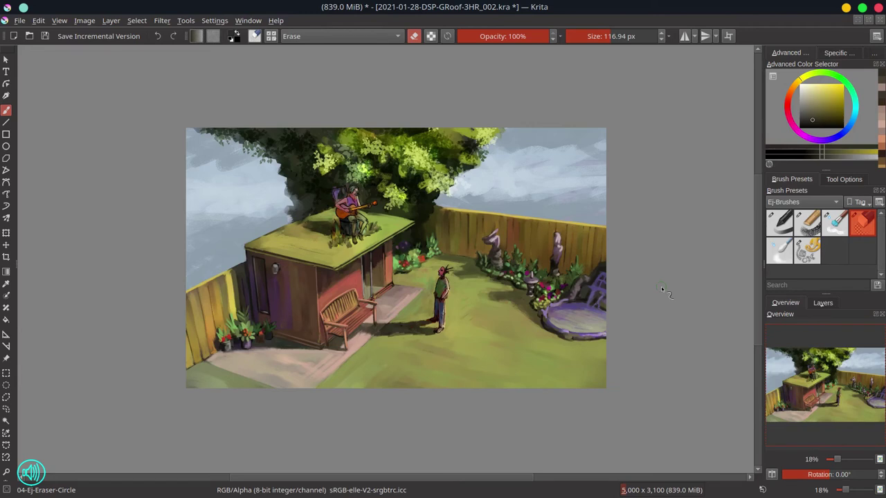
pyautogui.press('/')
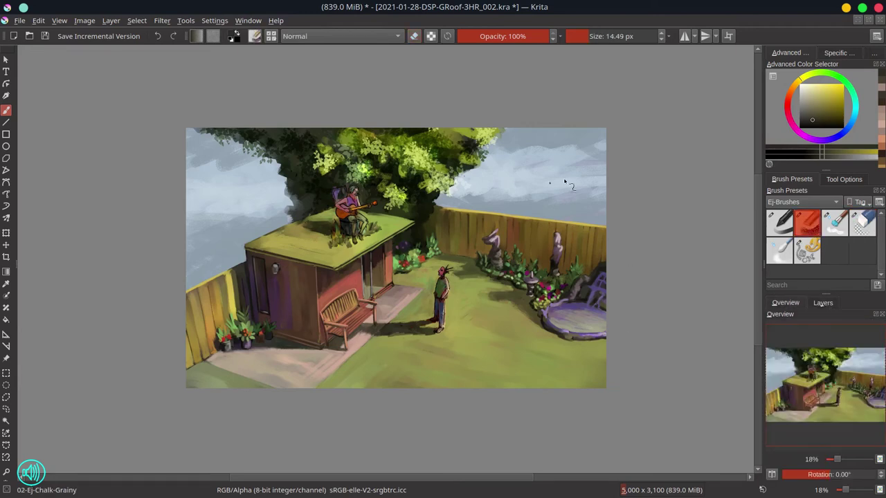
# - Paint the standing man's face skin-toned and add light hair strokes around his head
pyautogui.hotkey('ctrl', 's')
pyautogui.scroll(5, 492, 258)
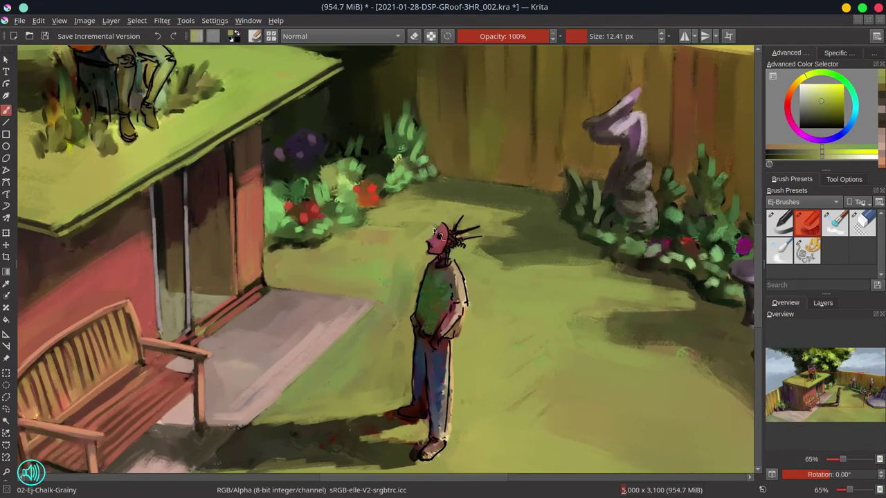
pyautogui.keyDown('ctrl'); pyautogui.click(438, 235); pyautogui.keyUp('ctrl')
pyautogui.moveTo(429, 238)
pyautogui.mouseDown()
pyautogui.moveTo(436, 245)
pyautogui.moveTo(454, 232)
pyautogui.moveTo(444, 251)
pyautogui.moveTo(449, 230)
pyautogui.moveTo(485, 223)
pyautogui.moveTo(462, 253)
pyautogui.moveTo(469, 226)
pyautogui.moveTo(469, 259)
pyautogui.moveTo(436, 263)
pyautogui.moveTo(435, 242)
pyautogui.moveTo(446, 266)
pyautogui.moveTo(440, 261)
pyautogui.mouseUp()
pyautogui.press('[')
pyautogui.press('[')
pyautogui.press('[')
pyautogui.keyDown('ctrl'); pyautogui.click(457, 239); pyautogui.keyUp('ctrl')
# - Shade the face with dark red, then repaint the face and neck a lighter pink
pyautogui.press('[')
pyautogui.keyDown('ctrl'); pyautogui.click(636, 178); pyautogui.keyUp('ctrl')
pyautogui.keyDown('ctrl'); pyautogui.click(448, 250); pyautogui.keyUp('ctrl')
pyautogui.keyDown('ctrl'); pyautogui.click(429, 249); pyautogui.keyUp('ctrl')
pyautogui.press(']')
pyautogui.keyDown('ctrl'); pyautogui.click(430, 250); pyautogui.keyUp('ctrl')
pyautogui.press('[')
pyautogui.keyDown('ctrl'); pyautogui.click(438, 236); pyautogui.keyUp('ctrl')
pyautogui.keyDown('ctrl'); pyautogui.click(436, 241); pyautogui.keyUp('ctrl')
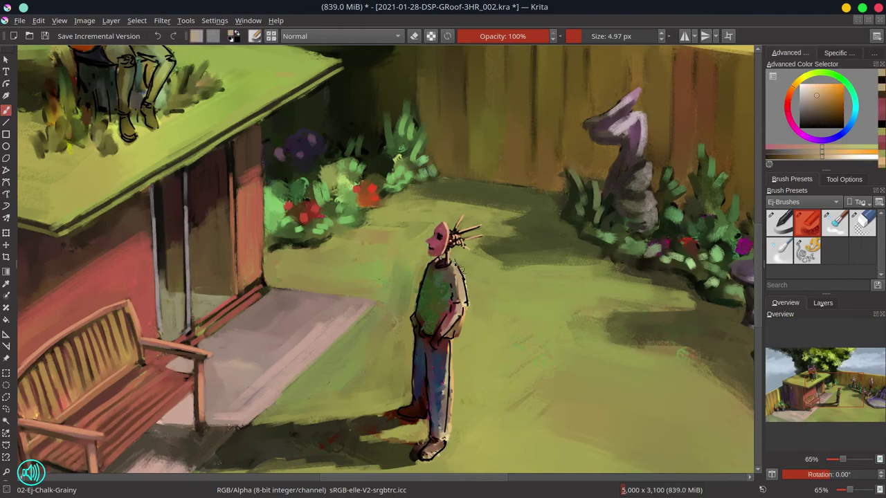
# - Add green strokes to the man's shirt and paint olive ground to his left
pyautogui.keyDown('ctrl'); pyautogui.click(476, 272); pyautogui.keyUp('ctrl')
pyautogui.press(']')
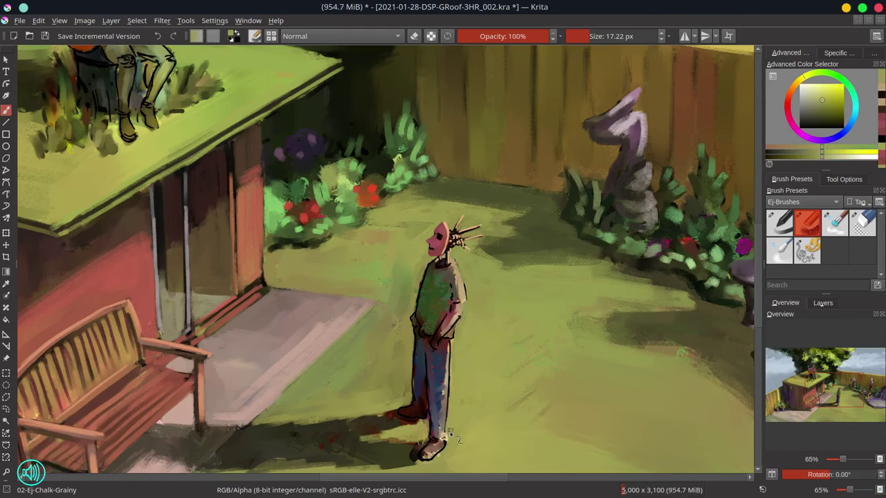
pyautogui.keyDown('ctrl'); pyautogui.click(432, 444); pyautogui.keyUp('ctrl')
pyautogui.press('[')
pyautogui.keyDown('ctrl'); pyautogui.click(427, 407); pyautogui.keyUp('ctrl')
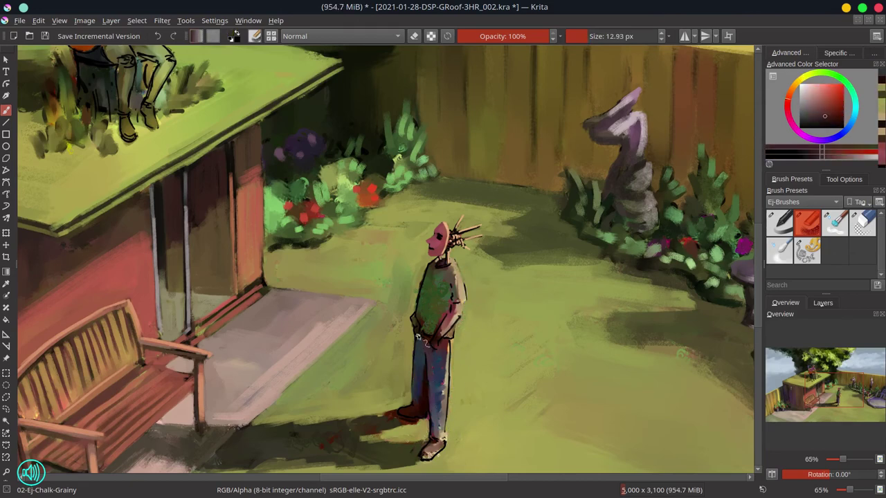
pyautogui.keyDown('ctrl'); pyautogui.click(433, 298); pyautogui.keyUp('ctrl')
pyautogui.moveTo(423, 304); pyautogui.dragTo(423, 327)
pyautogui.keyDown('ctrl'); pyautogui.click(424, 327); pyautogui.keyUp('ctrl')
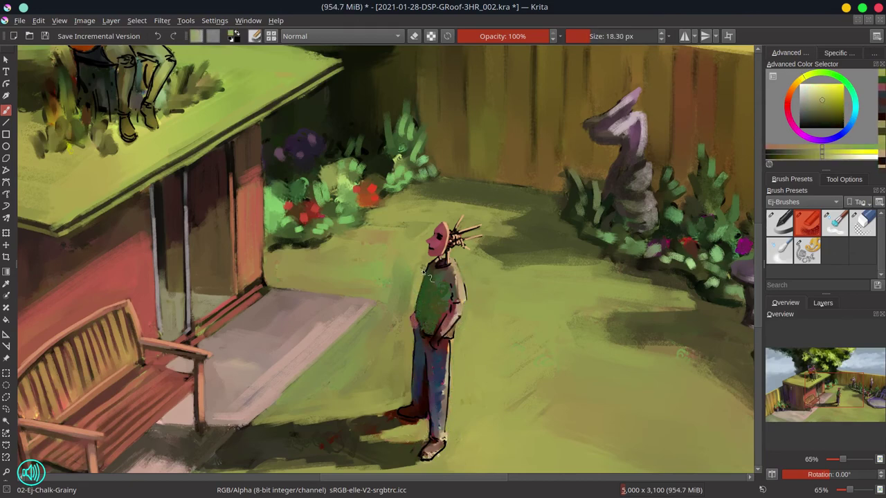
pyautogui.keyDown('ctrl'); pyautogui.click(415, 291); pyautogui.keyUp('ctrl')
pyautogui.moveTo(408, 270)
pyautogui.mouseDown()
pyautogui.moveTo(387, 311)
pyautogui.moveTo(392, 283)
pyautogui.mouseUp()
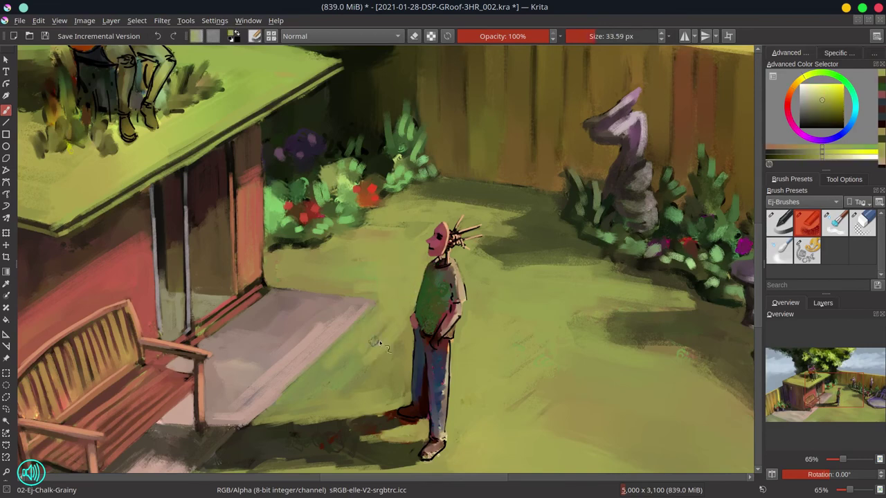
pyautogui.moveTo(379, 344); pyautogui.dragTo(280, 408)
# - Paint dark shadow near the legs, darker green over the shirt, and skin-tone details
pyautogui.keyDown('ctrl'); pyautogui.click(418, 356); pyautogui.keyUp('ctrl')
pyautogui.moveTo(419, 356)
pyautogui.keyDown('shift'); pyautogui.mouseDown()
pyautogui.moveTo(413, 365)
pyautogui.moveTo(450, 377)
pyautogui.mouseUp(); pyautogui.keyUp('shift')
pyautogui.keyDown('ctrl'); pyautogui.click(464, 273); pyautogui.keyUp('ctrl')
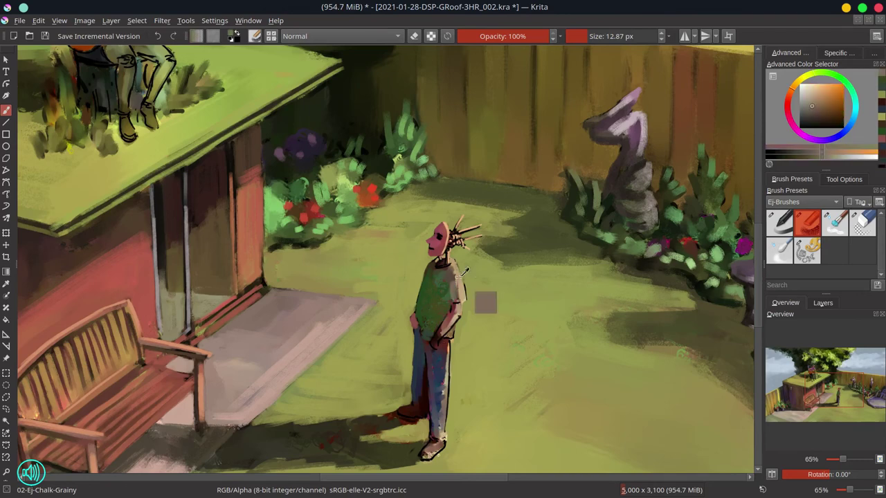
pyautogui.keyDown('ctrl'); pyautogui.click(448, 306); pyautogui.keyUp('ctrl')
pyautogui.keyDown('shift'); pyautogui.moveTo(449, 307); pyautogui.dragTo(457, 324); pyautogui.keyUp('shift')
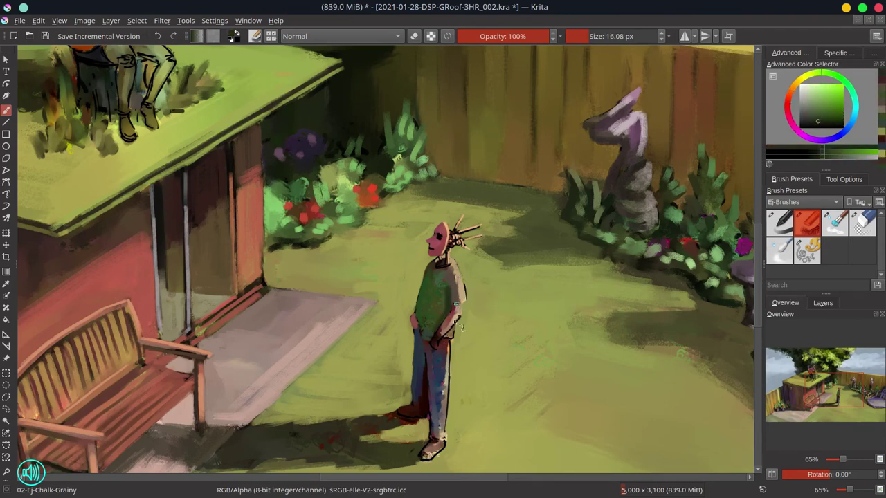
pyautogui.keyDown('ctrl'); pyautogui.click(469, 280); pyautogui.keyUp('ctrl')
pyautogui.keyDown('shift'); pyautogui.moveTo(469, 280); pyautogui.dragTo(474, 280); pyautogui.keyUp('shift')
pyautogui.keyDown('ctrl'); pyautogui.click(462, 296); pyautogui.keyUp('ctrl')
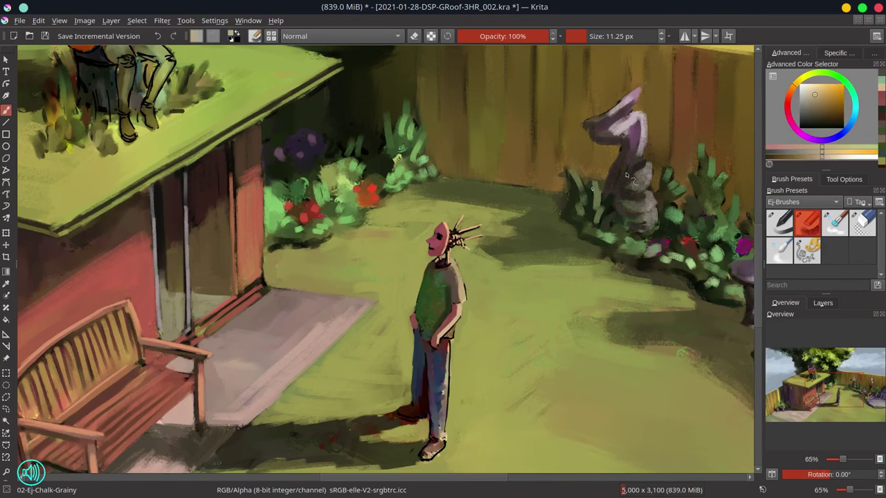
# - Paint the jeans dark blue down both legs and the shoes darker brown
pyautogui.keyDown('ctrl'); pyautogui.click(456, 346); pyautogui.keyUp('ctrl')
pyautogui.moveTo(447, 342); pyautogui.dragTo(449, 414)
pyautogui.keyDown('ctrl'); pyautogui.click(449, 367); pyautogui.keyUp('ctrl')
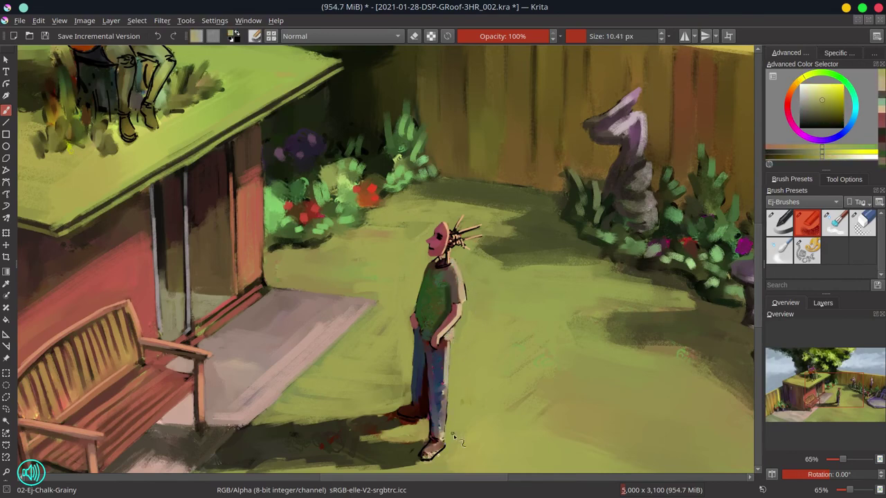
pyautogui.keyDown('ctrl'); pyautogui.click(446, 377); pyautogui.keyUp('ctrl')
pyautogui.moveTo(446, 377)
pyautogui.mouseDown()
pyautogui.moveTo(431, 394)
pyautogui.moveTo(436, 460)
pyautogui.mouseUp()
pyautogui.keyDown('ctrl'); pyautogui.click(432, 394); pyautogui.keyUp('ctrl')
pyautogui.keyDown('ctrl'); pyautogui.click(436, 443); pyautogui.keyUp('ctrl')
pyautogui.keyDown('ctrl'); pyautogui.click(453, 446); pyautogui.keyUp('ctrl')
# - Add a Color Dodge rim light along the man's right side and save
pyautogui.keyDown('ctrl'); pyautogui.click(419, 314); pyautogui.keyUp('ctrl')
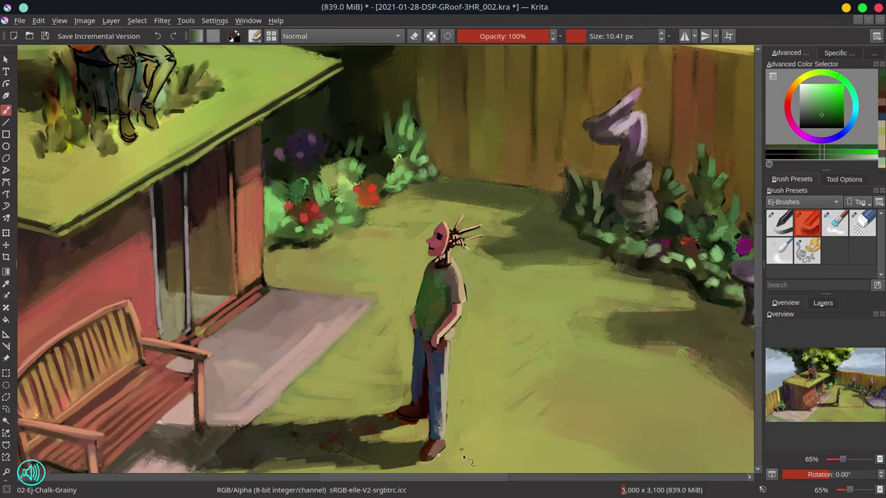
pyautogui.keyDown('ctrl'); pyautogui.click(467, 335); pyautogui.keyUp('ctrl')
pyautogui.keyDown('ctrl'); pyautogui.click(475, 437); pyautogui.keyUp('ctrl')
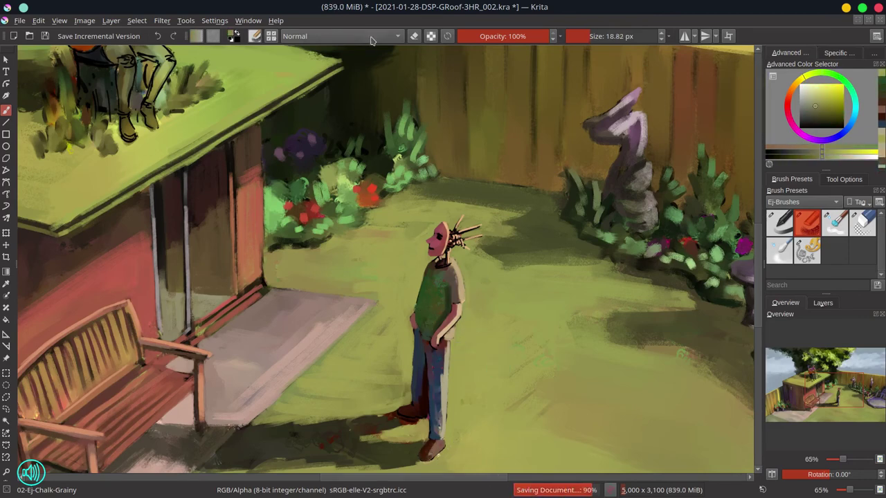
pyautogui.hotkey('alt', 'shift', 'd')
pyautogui.moveTo(460, 259); pyautogui.dragTo(446, 366)
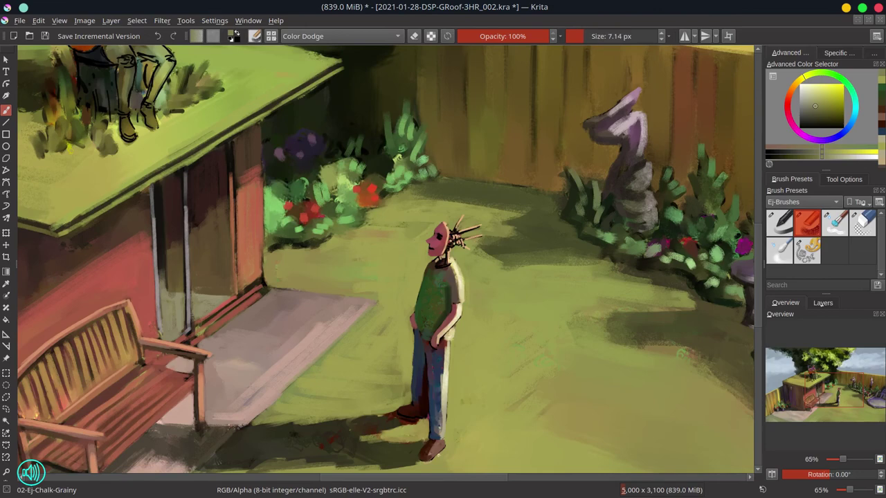
pyautogui.scroll(-4, 478, 242)
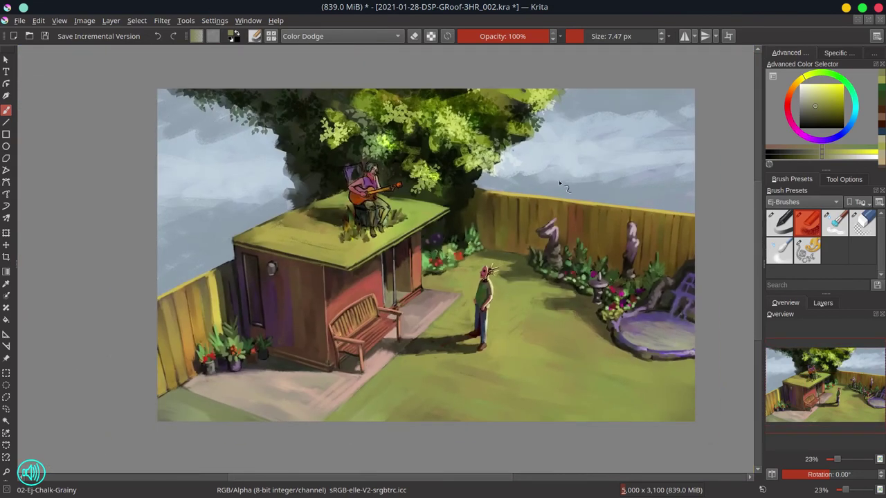
pyautogui.hotkey('ctrl', 's')
# - Brush light yellow highlights into the shed's glass doorway
pyautogui.moveTo(391, 290); pyautogui.dragTo(402, 293)
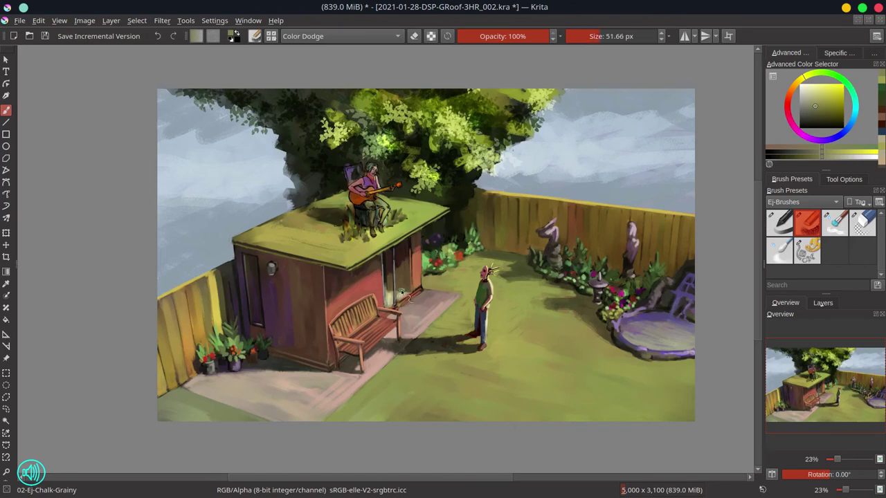
pyautogui.press('/')
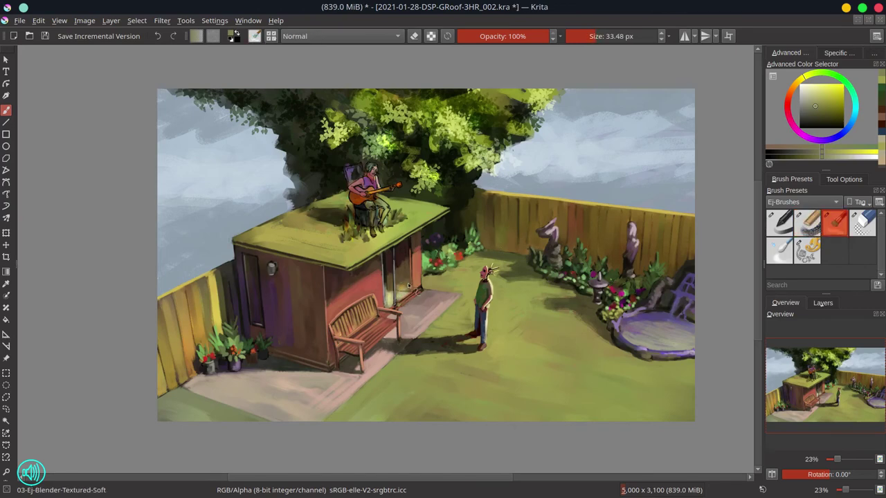
pyautogui.press('/')
pyautogui.scroll(5, 408, 286)
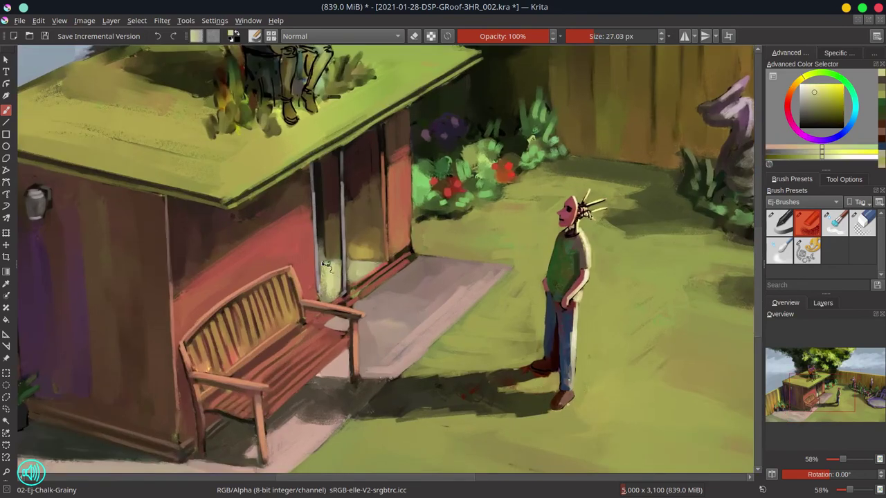
pyautogui.moveTo(326, 265)
pyautogui.mouseDown()
pyautogui.moveTo(344, 275)
pyautogui.moveTo(374, 270)
pyautogui.moveTo(365, 239)
pyautogui.moveTo(334, 264)
pyautogui.moveTo(331, 323)
pyautogui.mouseUp()
pyautogui.keyDown('ctrl'); pyautogui.click(350, 249); pyautogui.keyUp('ctrl')
pyautogui.keyDown('ctrl'); pyautogui.click(356, 212); pyautogui.keyUp('ctrl')
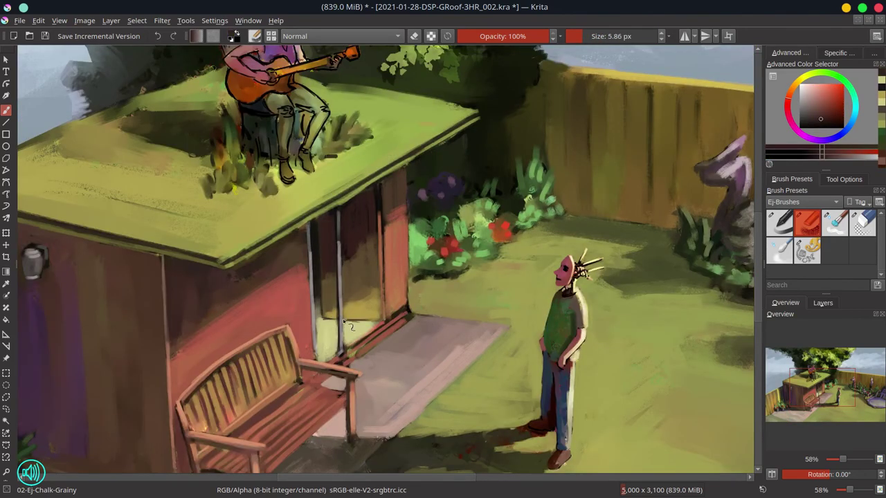
pyautogui.keyDown('ctrl'); pyautogui.click(394, 356); pyautogui.keyUp('ctrl')
pyautogui.scroll(-5, 502, 240)
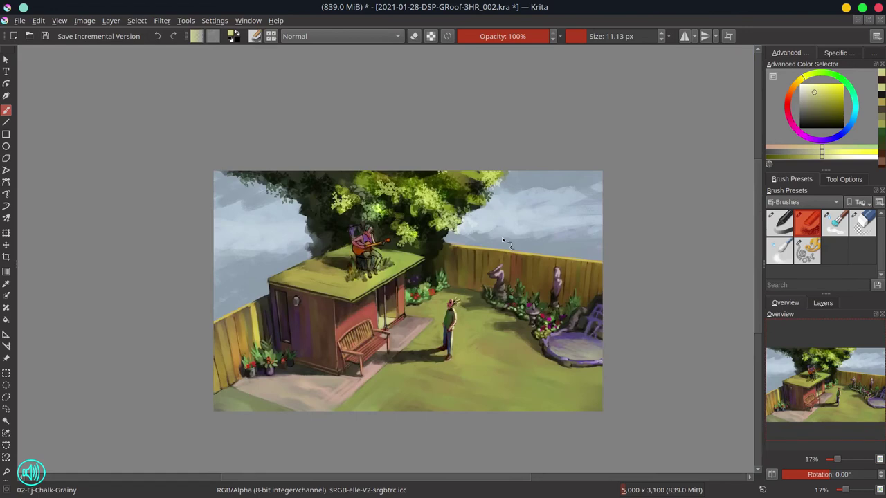
# - Save the painting and paint a shadow and lighter green strokes across the roof
pyautogui.hotkey('ctrl', 's')
pyautogui.scroll(5, 377, 256)
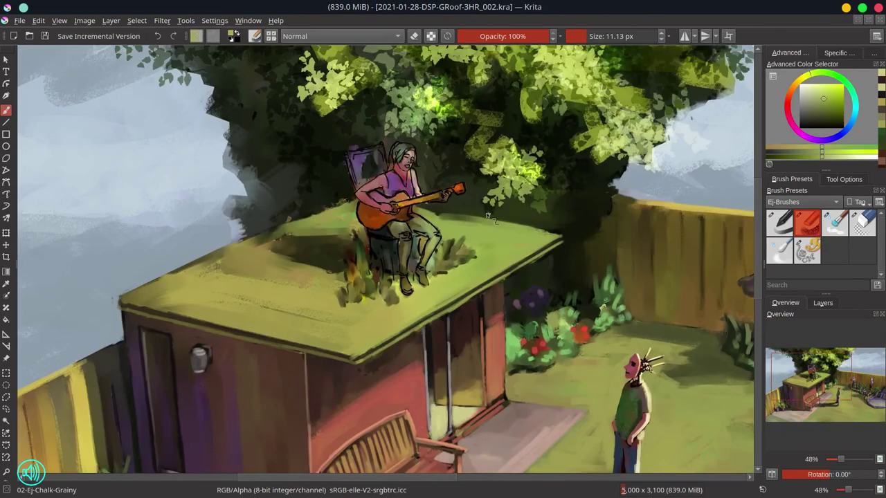
pyautogui.keyDown('ctrl'); pyautogui.click(443, 211); pyautogui.keyUp('ctrl')
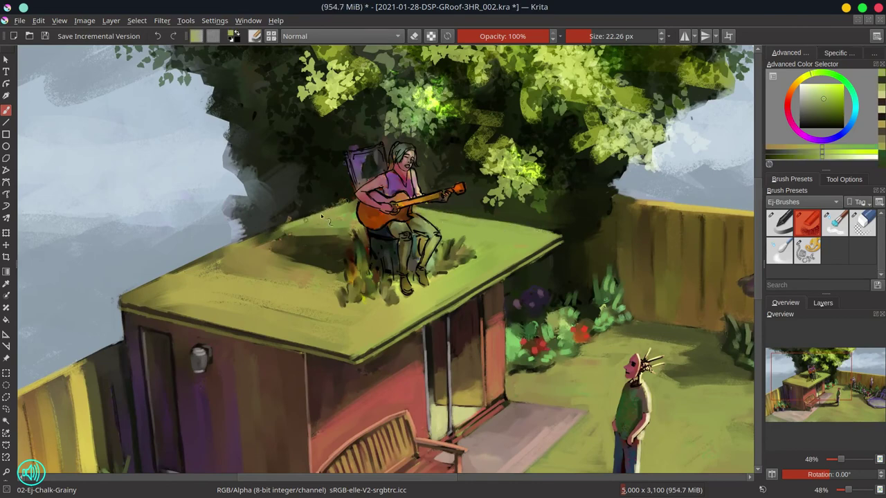
pyautogui.moveTo(318, 254)
pyautogui.mouseDown()
pyautogui.moveTo(225, 277)
pyautogui.moveTo(318, 253)
pyautogui.moveTo(249, 242)
pyautogui.mouseUp()
pyautogui.moveTo(193, 267); pyautogui.dragTo(124, 294)
pyautogui.moveTo(231, 242); pyautogui.dragTo(197, 259)
pyautogui.moveTo(264, 238); pyautogui.dragTo(285, 229)
# - Add a dark shadow left of the guitarist and lighten the roof's left side with olive green
pyautogui.keyDown('ctrl'); pyautogui.click(284, 215); pyautogui.keyUp('ctrl')
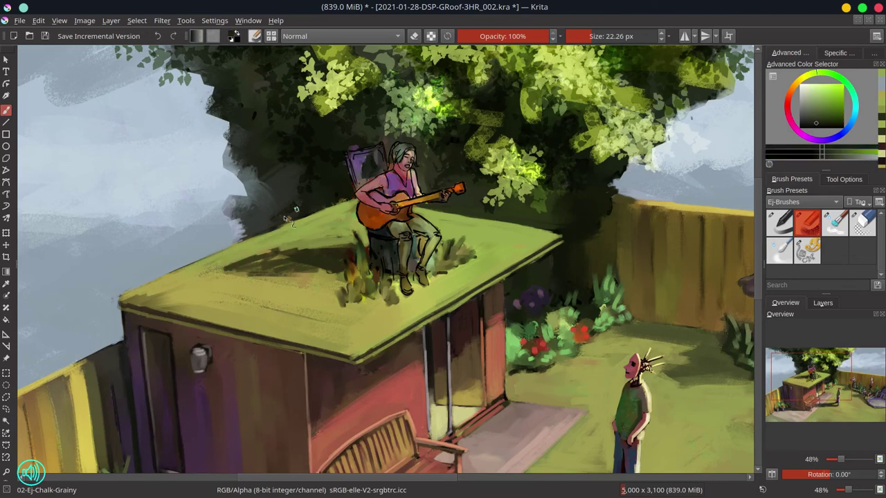
pyautogui.moveTo(325, 274); pyautogui.dragTo(214, 287)
pyautogui.keyDown('ctrl'); pyautogui.click(351, 257); pyautogui.keyUp('ctrl')
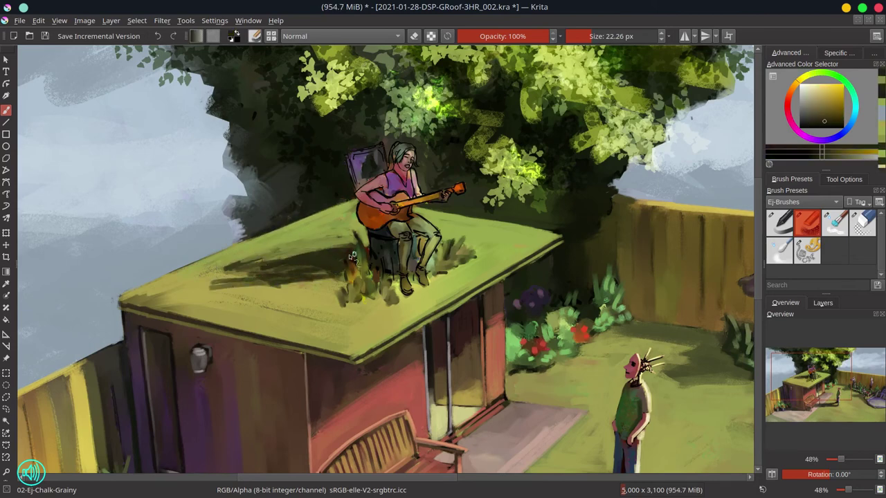
pyautogui.keyDown('ctrl'); pyautogui.click(276, 258); pyautogui.keyUp('ctrl')
pyautogui.moveTo(297, 277); pyautogui.dragTo(124, 310)
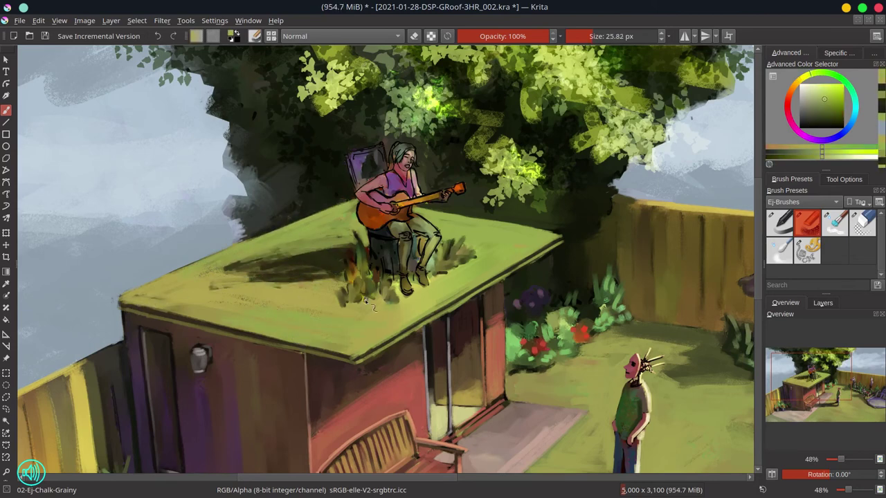
pyautogui.scroll(5, 433, 156)
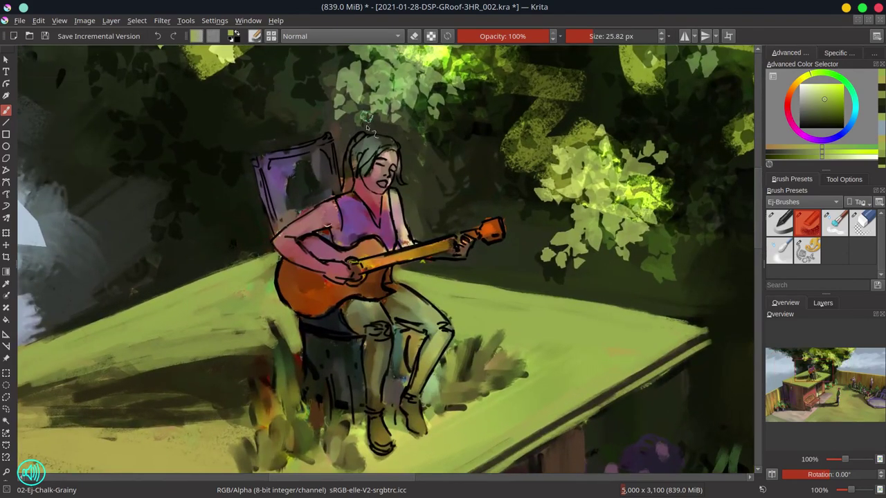
# - Paint the chair back behind the guitarist with the chair's sampled purple
pyautogui.press('[')
pyautogui.press('[')
pyautogui.press('[')
pyautogui.keyDown('ctrl'); pyautogui.click(391, 194); pyautogui.keyUp('ctrl')
pyautogui.keyDown('ctrl'); pyautogui.click(387, 195); pyautogui.keyUp('ctrl')
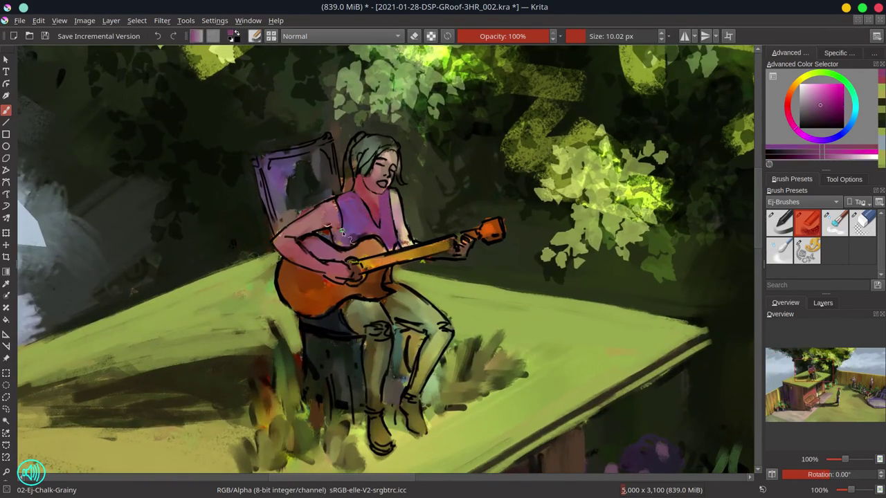
pyautogui.keyDown('ctrl'); pyautogui.click(291, 208); pyautogui.keyUp('ctrl')
pyautogui.moveTo(308, 181)
pyautogui.mouseDown()
pyautogui.moveTo(283, 220)
pyautogui.moveTo(322, 144)
pyautogui.mouseUp()
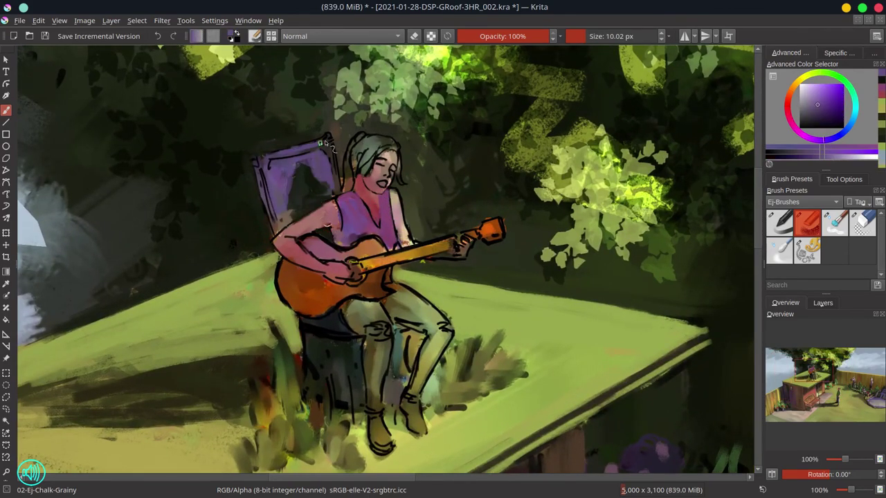
# - Repaint the guitarist's arm and shoulder in lighter pink and a light skin tone
pyautogui.keyDown('ctrl'); pyautogui.click(350, 238); pyautogui.keyUp('ctrl')
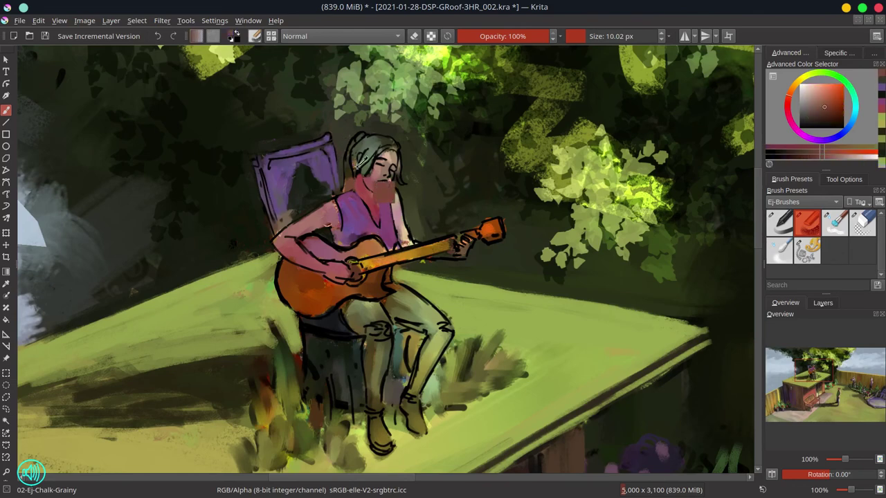
pyautogui.keyDown('ctrl'); pyautogui.click(353, 246); pyautogui.keyUp('ctrl')
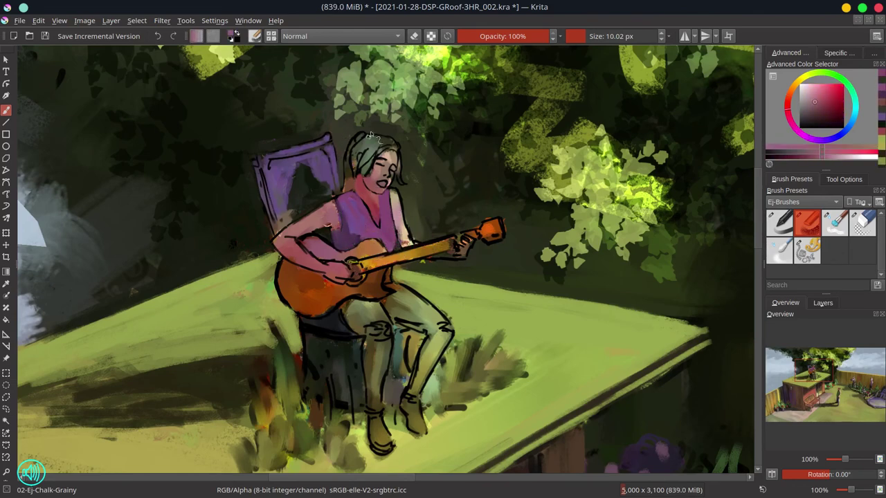
pyautogui.keyDown('ctrl'); pyautogui.click(378, 211); pyautogui.keyUp('ctrl')
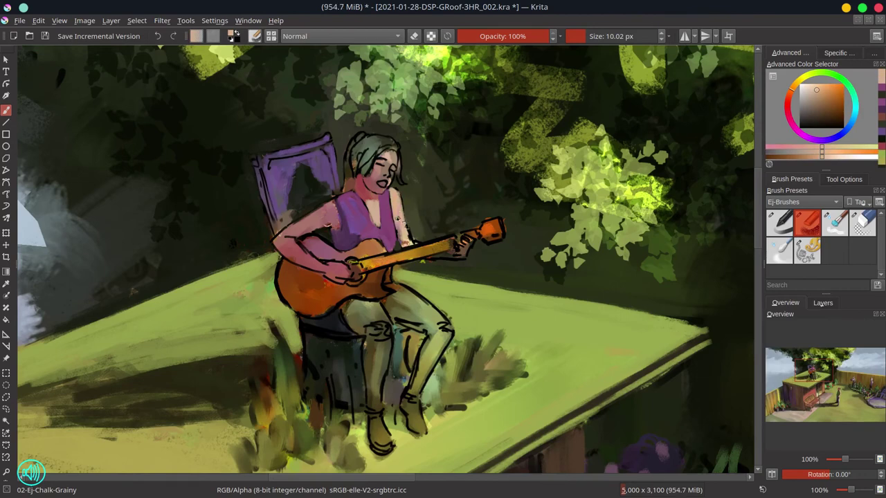
pyautogui.keyDown('ctrl'); pyautogui.click(414, 243); pyautogui.keyUp('ctrl')
pyautogui.keyDown('ctrl'); pyautogui.click(408, 293); pyautogui.keyUp('ctrl')
pyautogui.press('[')
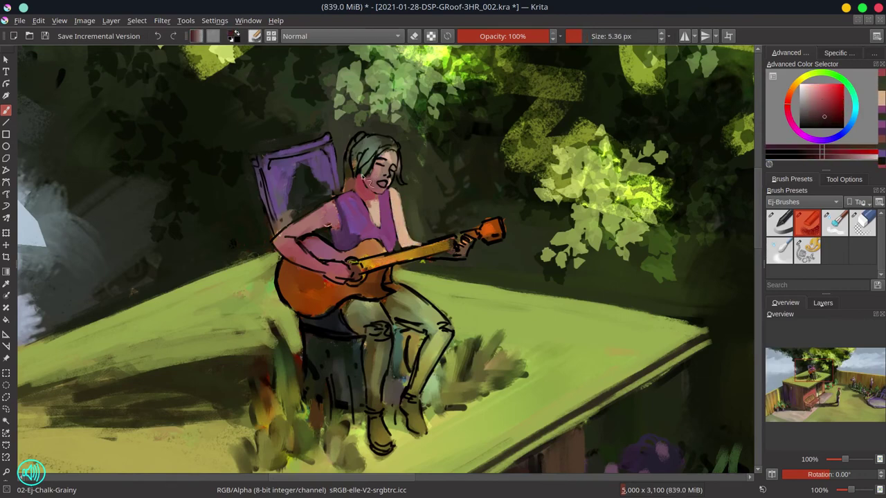
pyautogui.keyDown('ctrl'); pyautogui.click(332, 222); pyautogui.keyUp('ctrl')
pyautogui.press(']')
pyautogui.moveTo(277, 235)
pyautogui.mouseDown()
pyautogui.moveTo(336, 205)
pyautogui.moveTo(339, 234)
pyautogui.moveTo(276, 273)
pyautogui.moveTo(304, 277)
pyautogui.moveTo(284, 257)
pyautogui.mouseUp()
pyautogui.keyDown('ctrl'); pyautogui.click(374, 242); pyautogui.keyUp('ctrl')
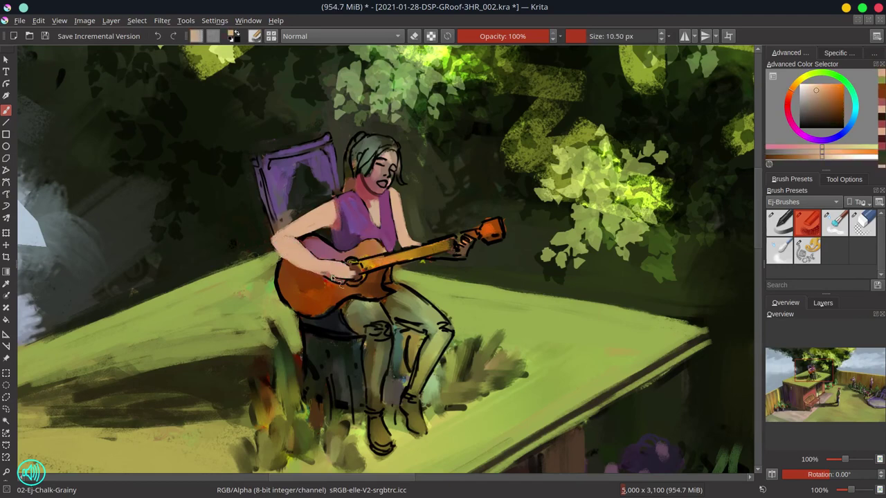
# - Paint the guitarist's face and forehead a lighter skin tone
pyautogui.scroll(3, 406, 133)
pyautogui.press('[')
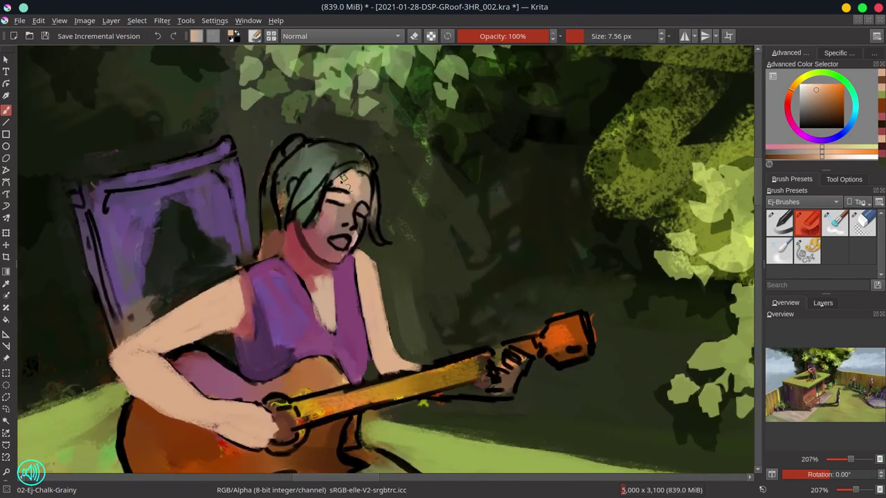
pyautogui.moveTo(342, 179)
pyautogui.mouseDown()
pyautogui.moveTo(365, 193)
pyautogui.moveTo(325, 235)
pyautogui.mouseUp()
pyautogui.press('[')
pyautogui.press('[')
pyautogui.press('[')
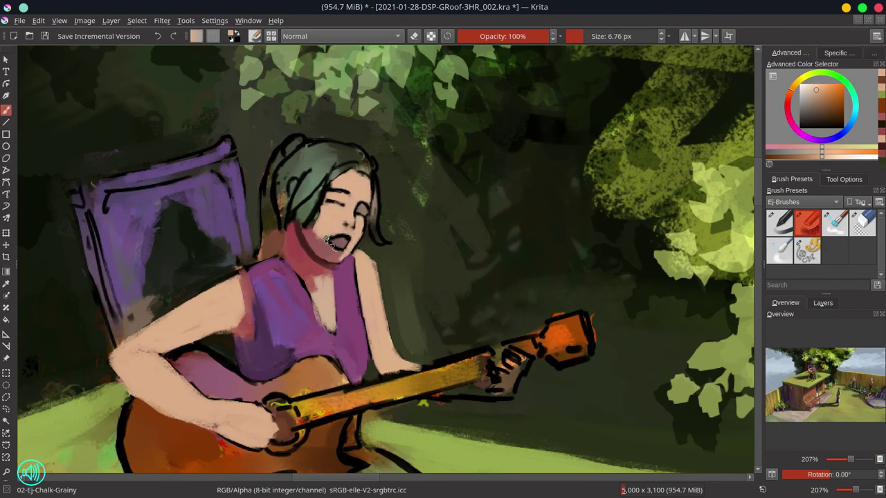
# - Fill the guitarist's open mouth with near-black paint using a small brush
pyautogui.keyDown('ctrl'); pyautogui.click(315, 242); pyautogui.keyUp('ctrl')
pyautogui.press('[')
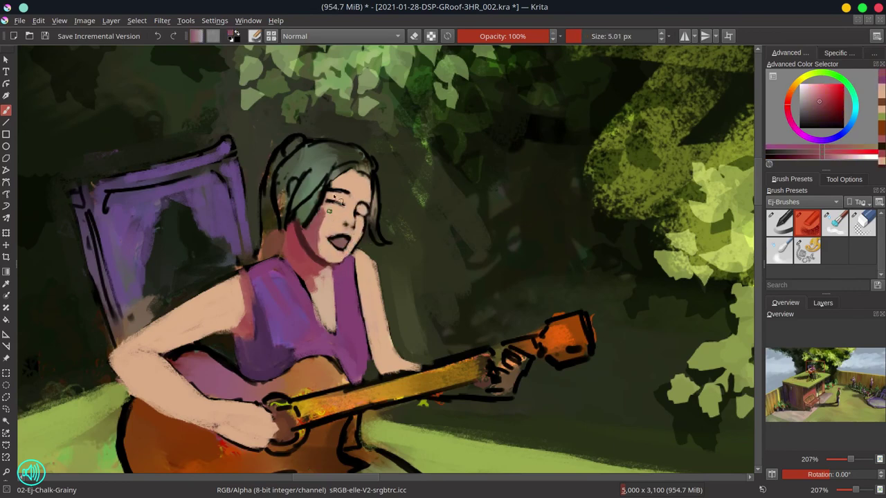
pyautogui.keyDown('ctrl'); pyautogui.click(354, 229); pyautogui.keyUp('ctrl')
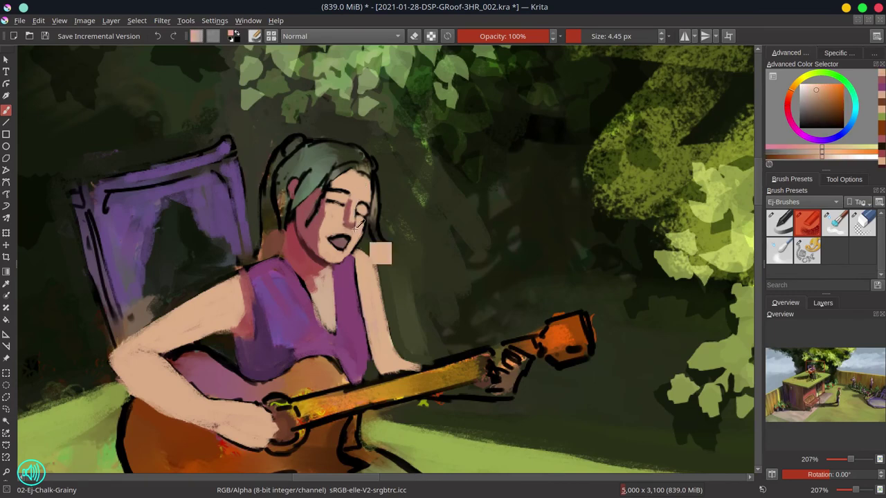
pyautogui.press('[')
pyautogui.press('[')
pyautogui.moveTo(332, 240); pyautogui.dragTo(340, 243)
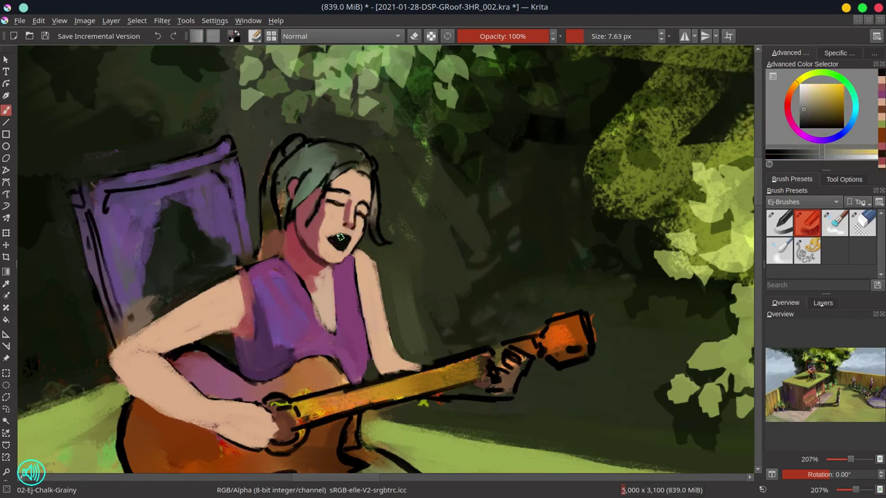
pyautogui.press('[')
pyautogui.press('[')
pyautogui.press('[')
pyautogui.keyDown('ctrl'); pyautogui.click(359, 253); pyautogui.keyUp('ctrl')
pyautogui.keyDown('ctrl'); pyautogui.click(357, 249); pyautogui.keyUp('ctrl')
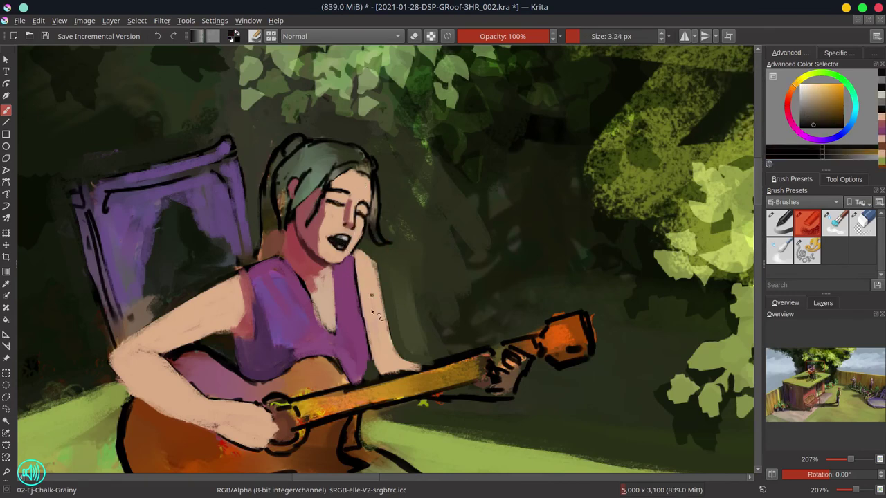
# - Darken the guitarist's hair with a sampled deep purple-blue
pyautogui.scroll(-5, 385, 193)
pyautogui.press(']')
pyautogui.press(']')
pyautogui.keyDown('ctrl'); pyautogui.click(330, 182); pyautogui.keyUp('ctrl')
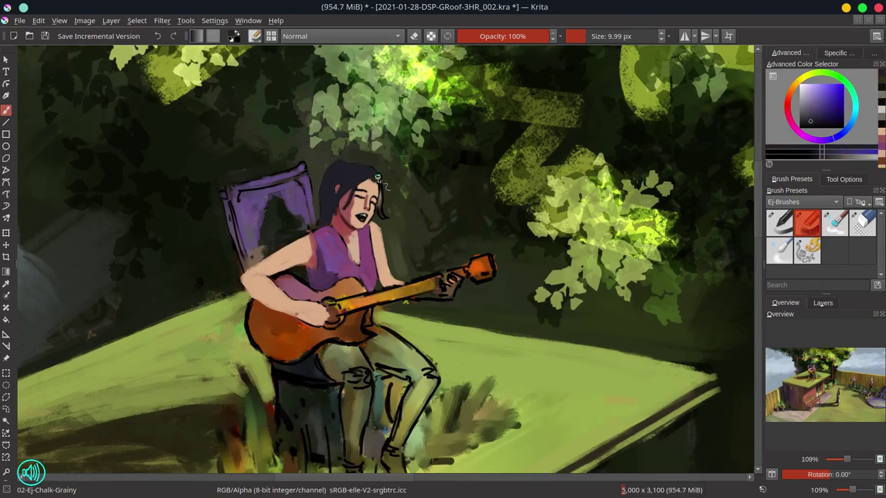
pyautogui.keyDown('ctrl'); pyautogui.click(269, 425); pyautogui.keyUp('ctrl')
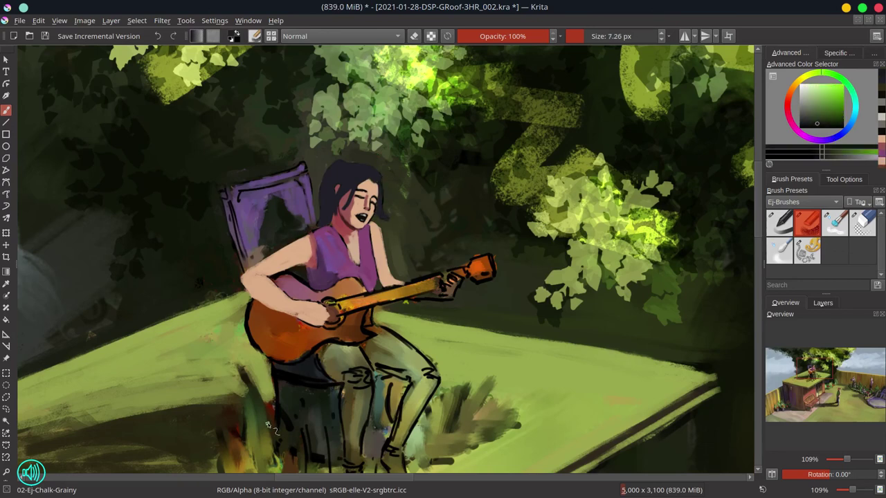
pyautogui.keyDown('ctrl'); pyautogui.click(342, 176); pyautogui.keyUp('ctrl')
pyautogui.press(']')
pyautogui.press(']')
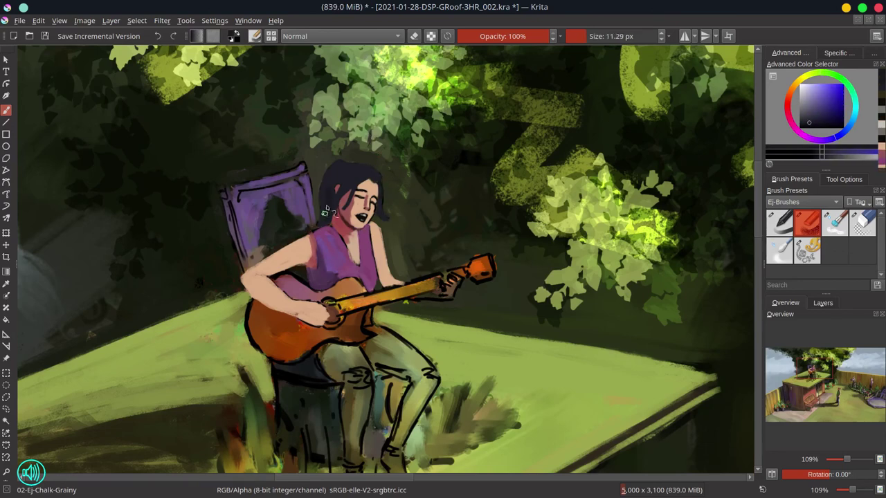
pyautogui.press('[')
pyautogui.press('[')
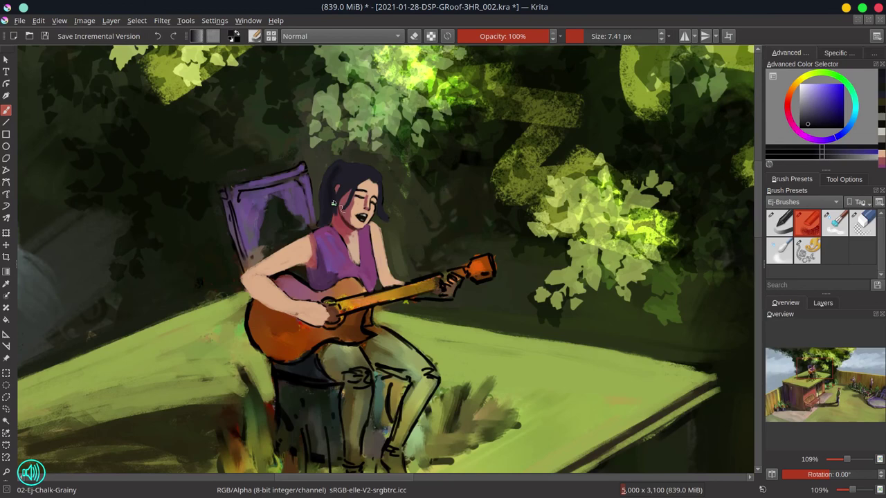
# - Touch up the chair top with a lighter purple
pyautogui.keyDown('ctrl'); pyautogui.click(349, 170); pyautogui.keyUp('ctrl')
pyautogui.press('[')
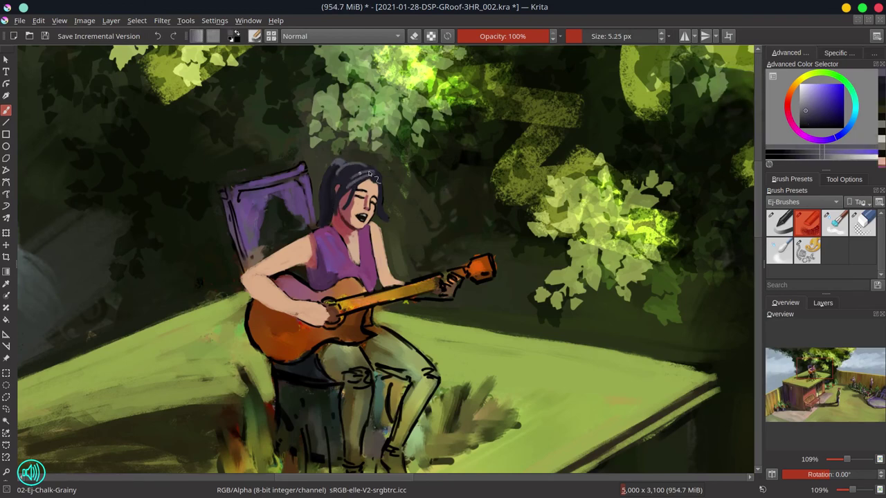
pyautogui.keyDown('ctrl'); pyautogui.click(300, 167); pyautogui.keyUp('ctrl')
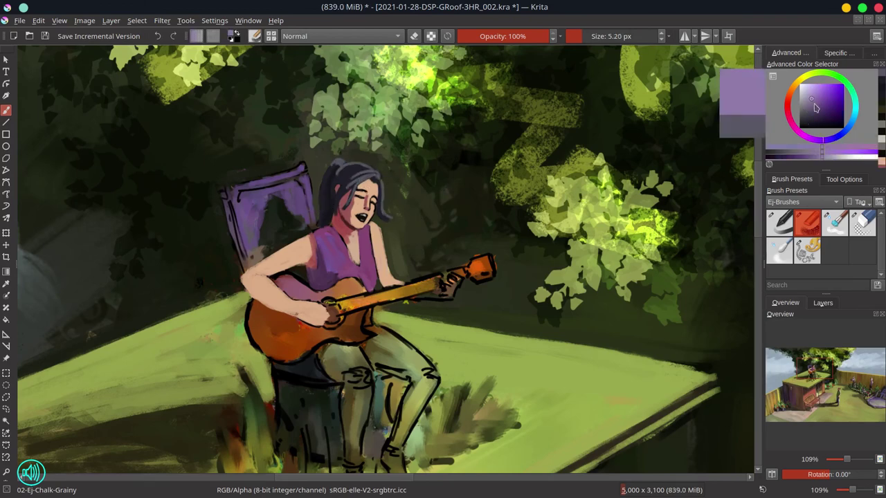
pyautogui.press(']')
pyautogui.press(']')
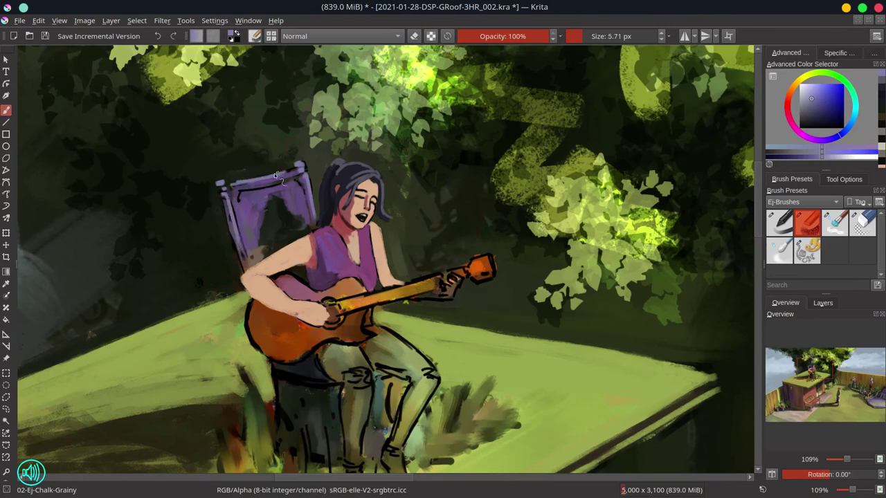
pyautogui.keyDown('ctrl'); pyautogui.click(262, 253); pyautogui.keyUp('ctrl')
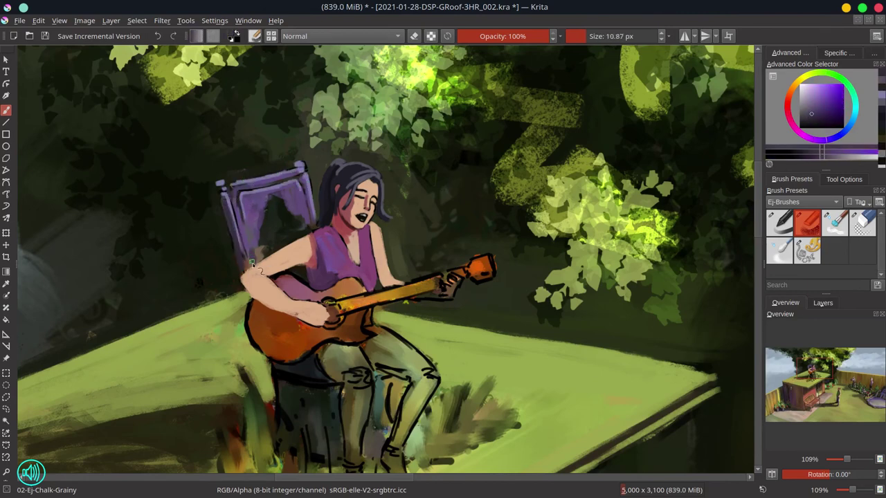
pyautogui.press(']')
pyautogui.press(']')
# - Zoom out to the full scene, save it, and check the layers before returning to Overview
pyautogui.scroll(-10, 483, 224)
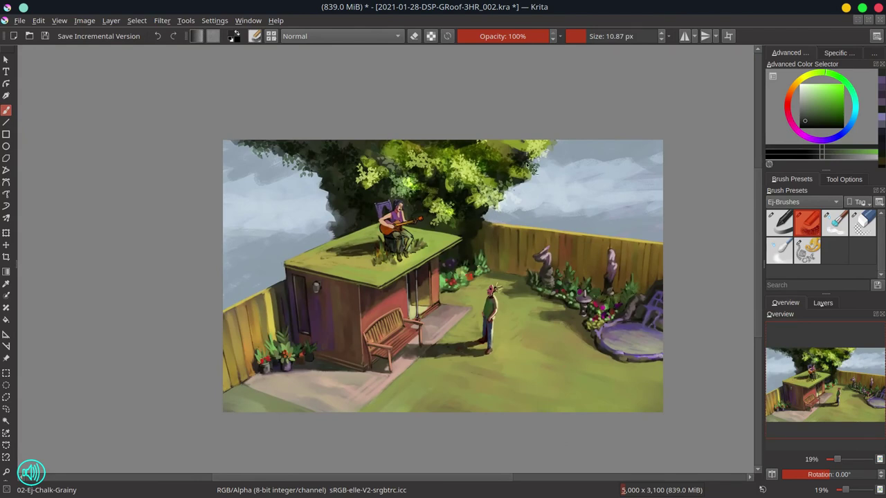
pyautogui.hotkey('ctrl', 's')
pyautogui.click(823, 303)
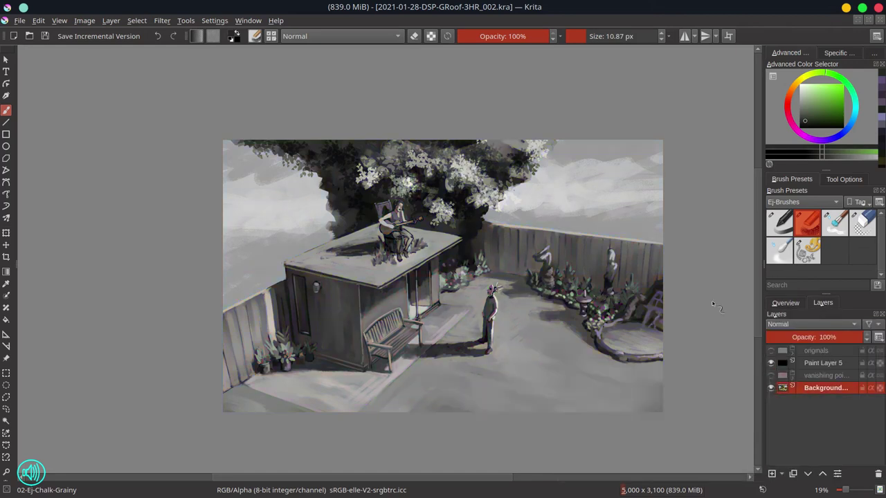
pyautogui.scroll(-1, 702, 288)
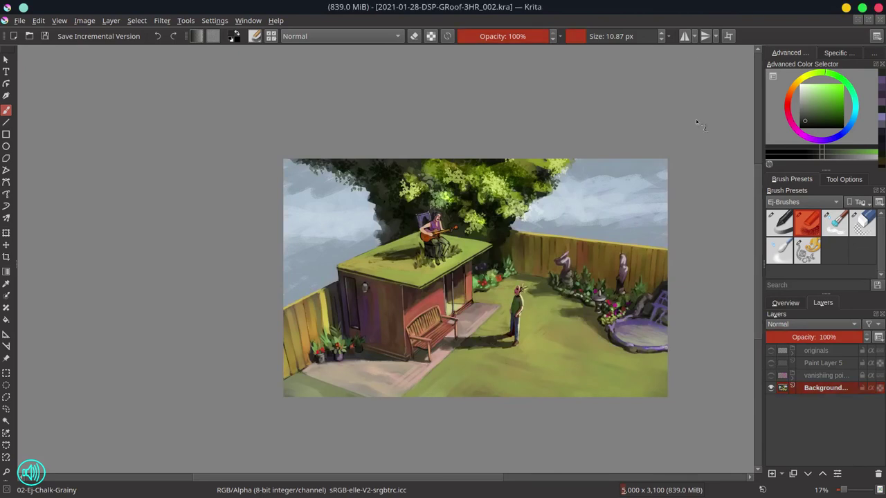
pyautogui.click(784, 303)
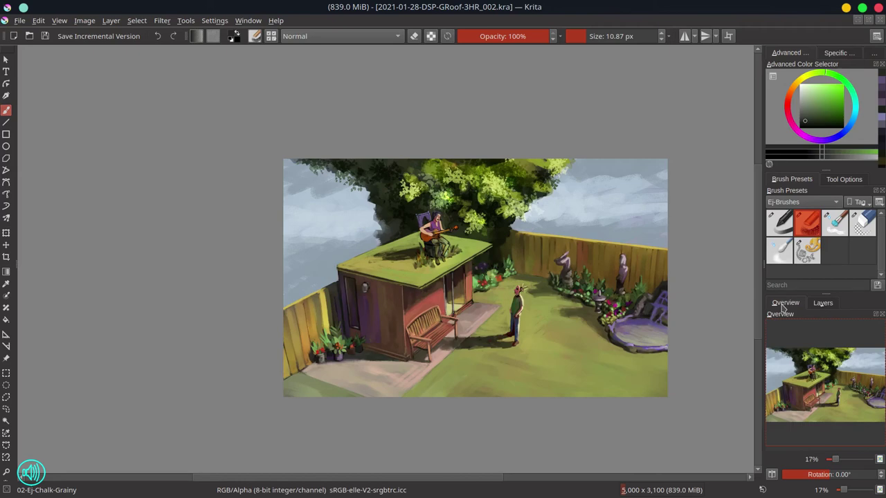
# - Sample orange, orange-brown and olive tones from the guitar and surrounding canvas
pyautogui.scroll(10, 453, 272)
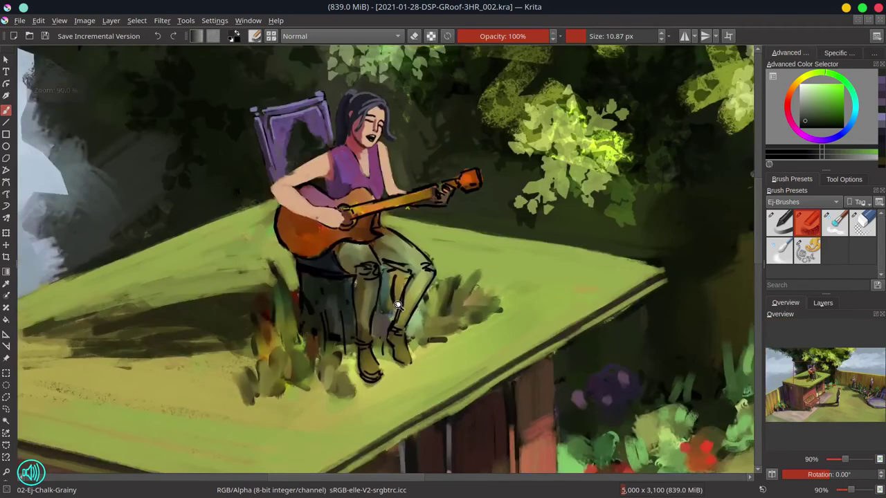
pyautogui.keyDown('ctrl'); pyautogui.click(448, 177); pyautogui.keyUp('ctrl')
pyautogui.keyDown('ctrl'); pyautogui.click(446, 177); pyautogui.keyUp('ctrl')
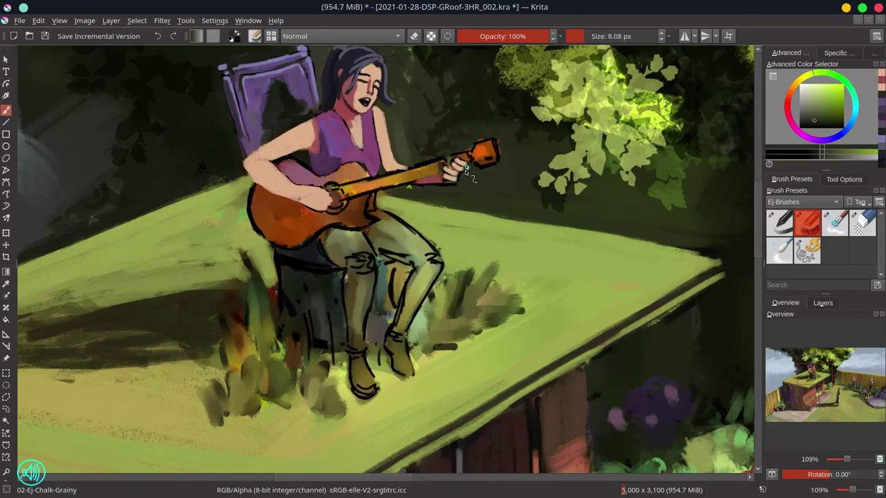
pyautogui.keyDown('ctrl'); pyautogui.click(419, 187); pyautogui.keyUp('ctrl')
pyautogui.keyDown('ctrl'); pyautogui.click(414, 166); pyautogui.keyUp('ctrl')
pyautogui.keyDown('ctrl'); pyautogui.click(443, 165); pyautogui.keyUp('ctrl')
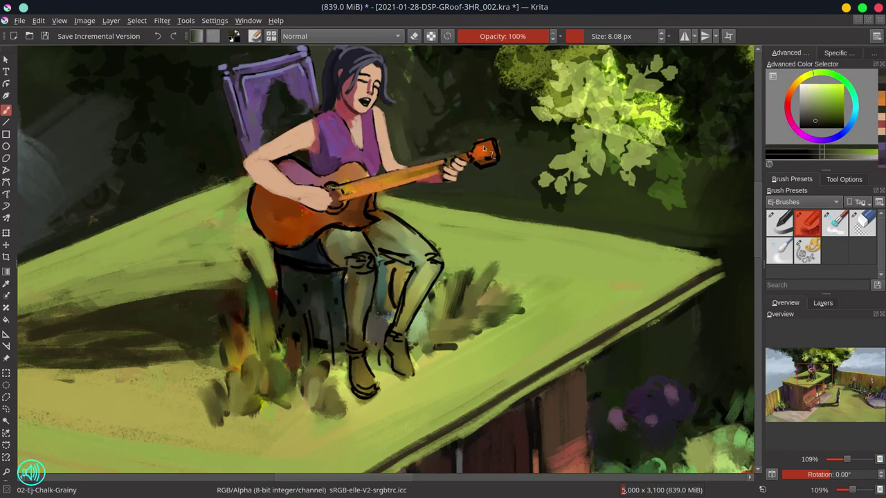
pyautogui.keyDown('ctrl'); pyautogui.click(448, 163); pyautogui.keyUp('ctrl')
pyautogui.keyDown('ctrl'); pyautogui.click(449, 164); pyautogui.keyUp('ctrl')
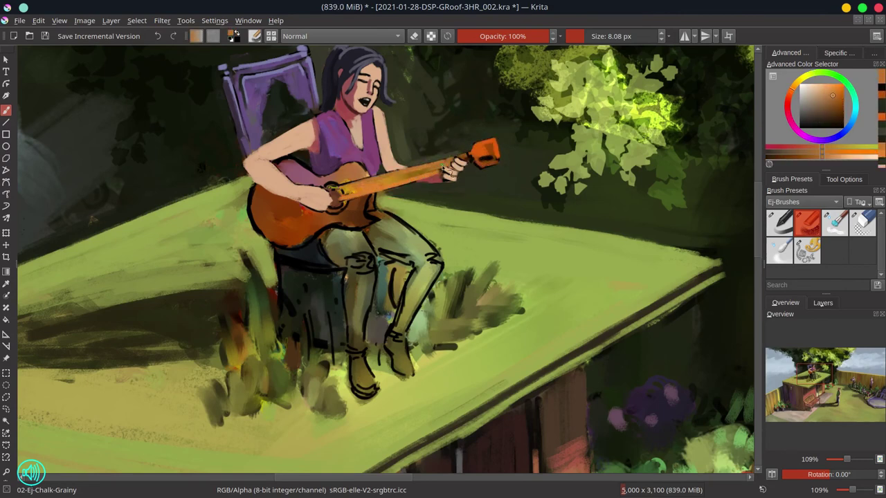
pyautogui.keyDown('ctrl'); pyautogui.click(363, 162); pyautogui.keyUp('ctrl')
pyautogui.keyDown('ctrl'); pyautogui.click(298, 163); pyautogui.keyUp('ctrl')
pyautogui.keyDown('ctrl'); pyautogui.click(320, 148); pyautogui.keyUp('ctrl')
pyautogui.keyDown('ctrl'); pyautogui.click(362, 168); pyautogui.keyUp('ctrl')
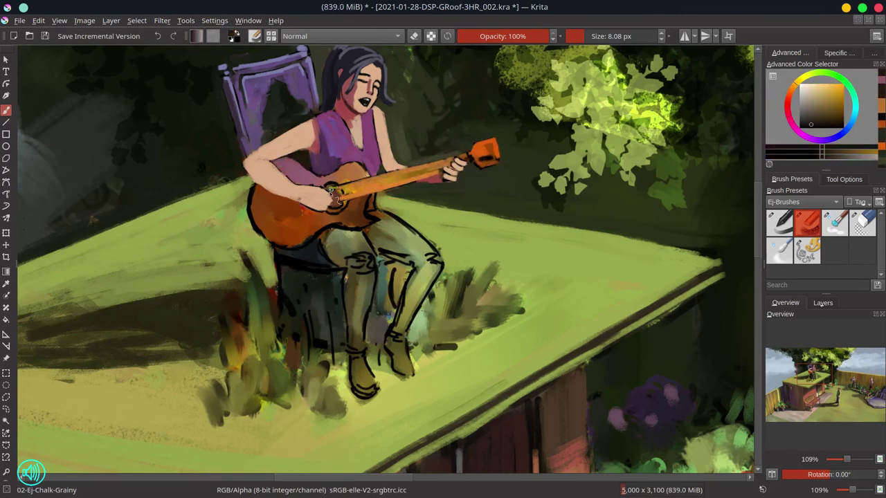
pyautogui.keyDown('ctrl'); pyautogui.click(332, 187); pyautogui.keyUp('ctrl')
pyautogui.keyDown('ctrl'); pyautogui.click(294, 176); pyautogui.keyUp('ctrl')
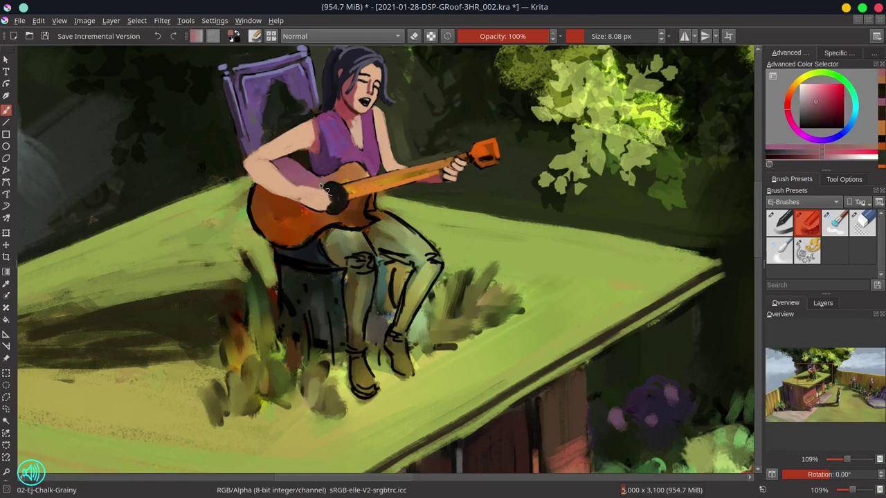
pyautogui.keyDown('ctrl'); pyautogui.click(358, 166); pyautogui.keyUp('ctrl')
pyautogui.keyDown('ctrl'); pyautogui.click(349, 186); pyautogui.keyUp('ctrl')
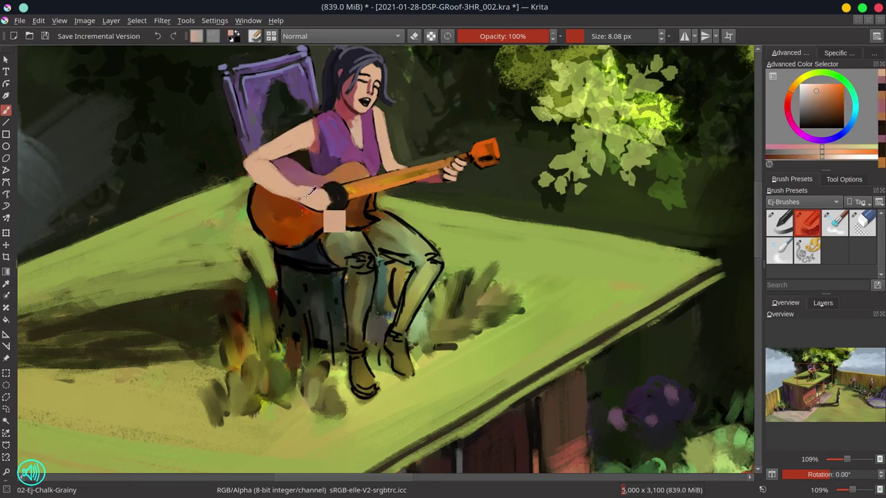
pyautogui.keyDown('ctrl'); pyautogui.click(334, 220); pyautogui.keyUp('ctrl')
pyautogui.keyDown('ctrl'); pyautogui.click(340, 201); pyautogui.keyUp('ctrl')
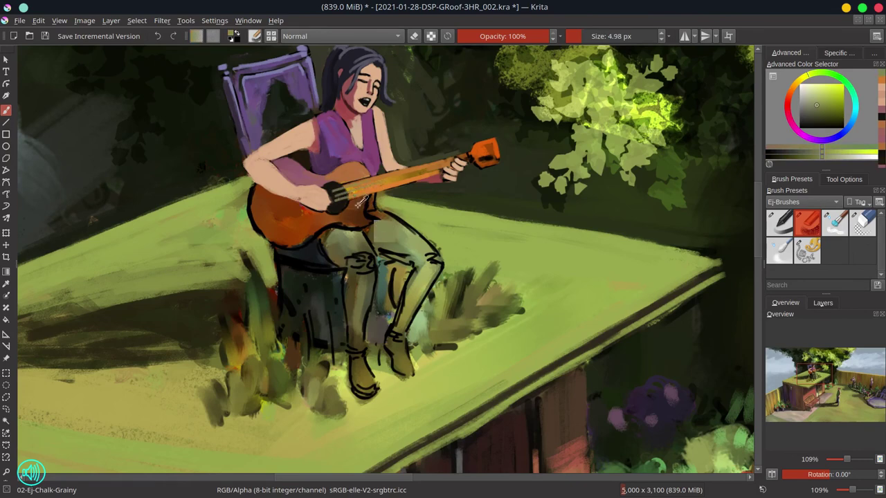
pyautogui.keyDown('ctrl'); pyautogui.click(364, 205); pyautogui.keyUp('ctrl')
pyautogui.keyDown('ctrl'); pyautogui.click(381, 201); pyautogui.keyUp('ctrl')
# - Paint orange strokes and dabs over the guitar body's lower left and lower edge
pyautogui.keyDown('ctrl'); pyautogui.click(385, 173); pyautogui.keyUp('ctrl')
pyautogui.keyDown('ctrl'); pyautogui.click(379, 158); pyautogui.keyUp('ctrl')
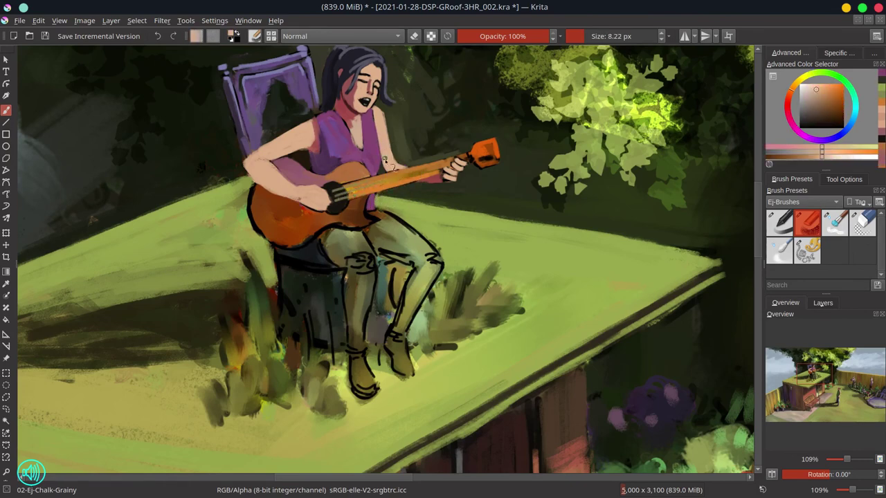
pyautogui.keyDown('ctrl'); pyautogui.click(267, 204); pyautogui.keyUp('ctrl')
pyautogui.moveTo(255, 187)
pyautogui.mouseDown()
pyautogui.moveTo(258, 235)
pyautogui.moveTo(294, 245)
pyautogui.moveTo(344, 227)
pyautogui.moveTo(367, 204)
pyautogui.moveTo(373, 231)
pyautogui.mouseUp()
pyautogui.keyDown('ctrl'); pyautogui.click(263, 228); pyautogui.keyUp('ctrl')
pyautogui.keyDown('ctrl'); pyautogui.click(318, 228); pyautogui.keyUp('ctrl')
pyautogui.keyDown('ctrl'); pyautogui.click(325, 239); pyautogui.keyUp('ctrl')
# - Dab peach onto the legs, then recolour the left leg blue in Color blend mode
pyautogui.keyDown('ctrl'); pyautogui.click(337, 263); pyautogui.keyUp('ctrl')
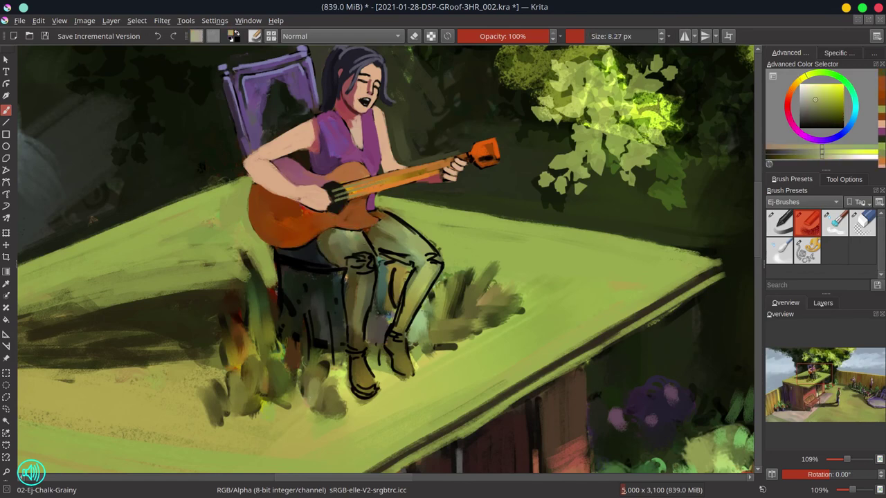
pyautogui.keyDown('ctrl'); pyautogui.click(351, 274); pyautogui.keyUp('ctrl')
pyautogui.moveTo(360, 263); pyautogui.dragTo(377, 280)
pyautogui.click(433, 259)
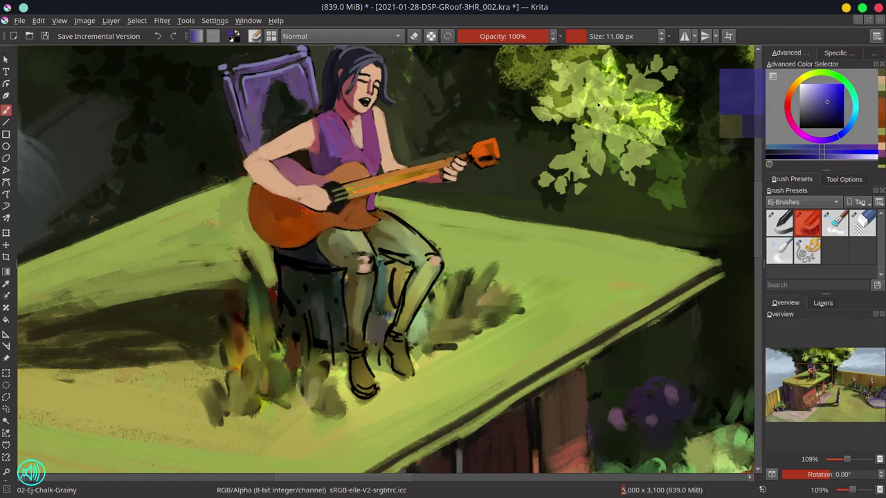
pyautogui.hotkey('alt', 'shift', 'c')
pyautogui.moveTo(353, 249)
pyautogui.mouseDown()
pyautogui.moveTo(363, 315)
pyautogui.moveTo(384, 245)
pyautogui.mouseUp()
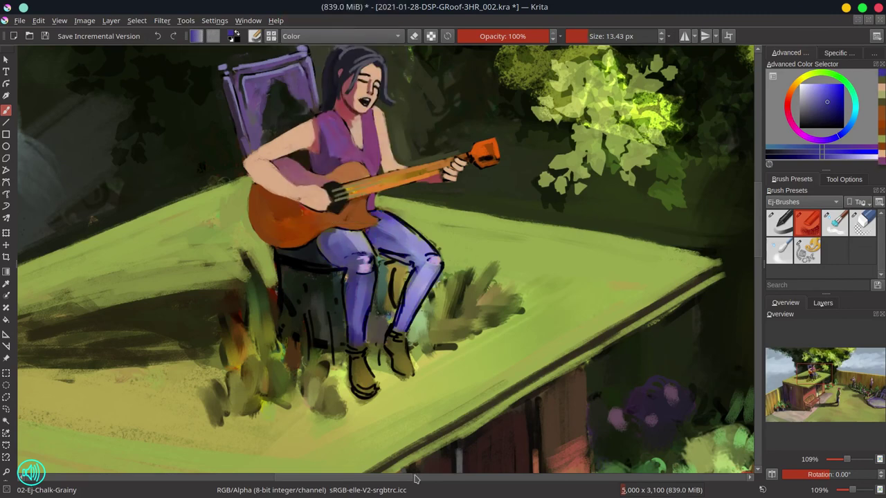
pyautogui.hotkey('alt', 'shift', 'n')
# - Undo a stray olive stroke on the legs and brush sampled dark blue over the jeans
pyautogui.keyDown('ctrl'); pyautogui.click(387, 290); pyautogui.keyUp('ctrl')
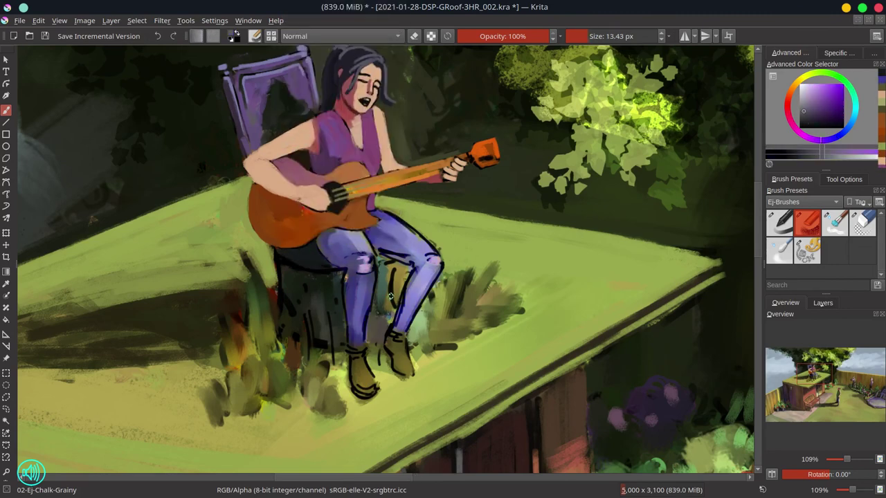
pyautogui.moveTo(377, 343)
pyautogui.mouseDown()
pyautogui.moveTo(388, 297)
pyautogui.moveTo(411, 301)
pyautogui.mouseUp()
pyautogui.hotkey('ctrl', 'z')
pyautogui.keyDown('ctrl'); pyautogui.click(405, 274); pyautogui.keyUp('ctrl')
pyautogui.keyDown('ctrl'); pyautogui.click(385, 266); pyautogui.keyUp('ctrl')
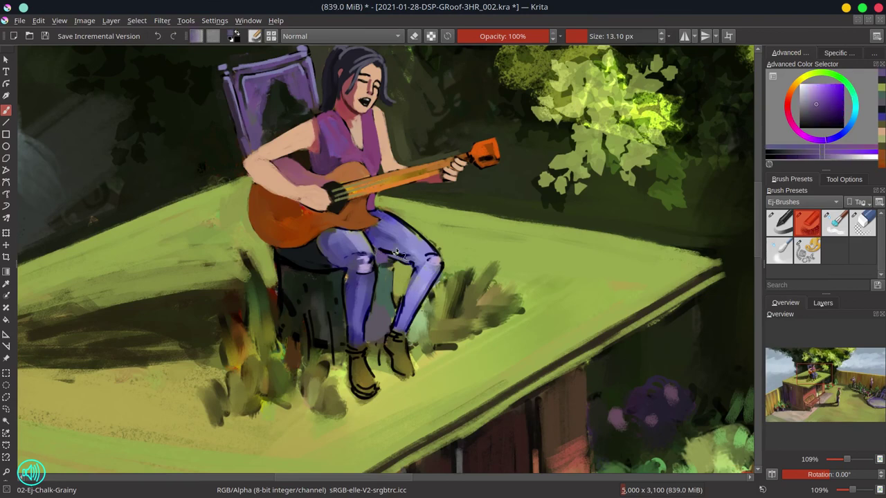
pyautogui.keyDown('ctrl'); pyautogui.click(384, 267); pyautogui.keyUp('ctrl')
pyautogui.keyDown('ctrl'); pyautogui.click(391, 298); pyautogui.keyUp('ctrl')
pyautogui.keyDown('ctrl'); pyautogui.click(315, 285); pyautogui.keyUp('ctrl')
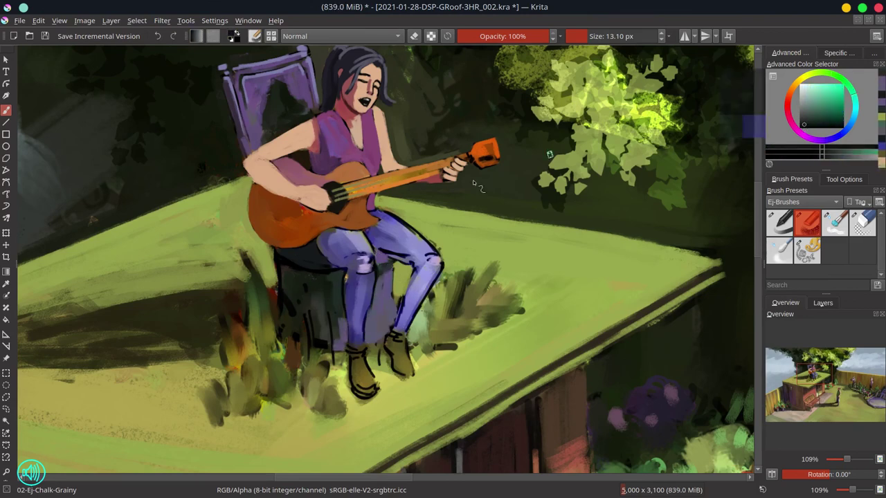
pyautogui.moveTo(297, 270)
pyautogui.mouseDown()
pyautogui.moveTo(287, 298)
pyautogui.moveTo(273, 260)
pyautogui.moveTo(295, 284)
pyautogui.moveTo(267, 132)
pyautogui.moveTo(299, 254)
pyautogui.moveTo(312, 267)
pyautogui.moveTo(289, 252)
pyautogui.moveTo(334, 265)
pyautogui.moveTo(336, 246)
pyautogui.moveTo(319, 242)
pyautogui.moveTo(334, 264)
pyautogui.moveTo(344, 244)
pyautogui.moveTo(334, 270)
pyautogui.moveTo(368, 245)
pyautogui.moveTo(363, 235)
pyautogui.moveTo(373, 288)
pyautogui.moveTo(349, 322)
pyautogui.moveTo(363, 353)
pyautogui.mouseUp()
# - Paint dark blue, light lavender highlights and dark shading strokes on the jeans
pyautogui.keyDown('ctrl'); pyautogui.click(296, 288); pyautogui.keyUp('ctrl')
pyautogui.keyDown('ctrl'); pyautogui.click(296, 288); pyautogui.keyUp('ctrl')
pyautogui.keyDown('ctrl'); pyautogui.click(326, 253); pyautogui.keyUp('ctrl')
pyautogui.keyDown('ctrl'); pyautogui.click(352, 297); pyautogui.keyUp('ctrl')
pyautogui.keyDown('ctrl'); pyautogui.click(352, 297); pyautogui.keyUp('ctrl')
pyautogui.keyDown('ctrl'); pyautogui.click(355, 282); pyautogui.keyUp('ctrl')
pyautogui.moveTo(360, 266); pyautogui.dragTo(354, 290)
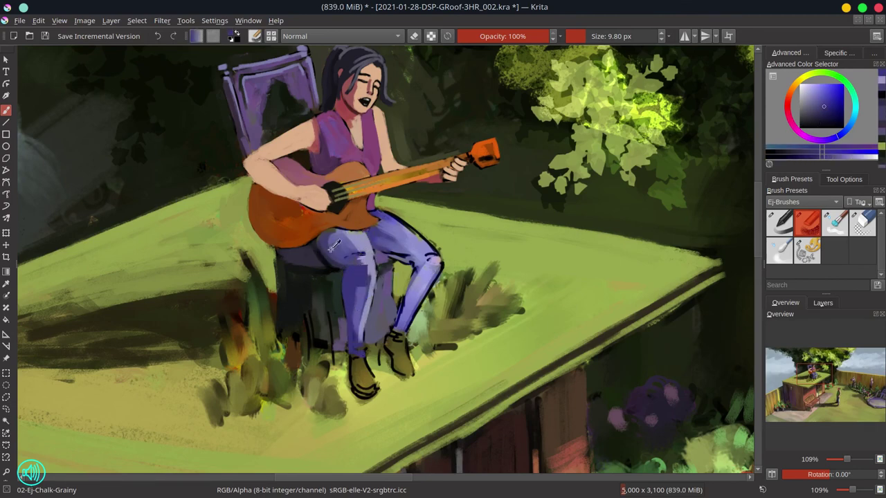
# - Add a light blue-grey stroke on the upper thigh and smooth the shin with blue-violet
pyautogui.keyDown('ctrl'); pyautogui.click(277, 267); pyautogui.keyUp('ctrl')
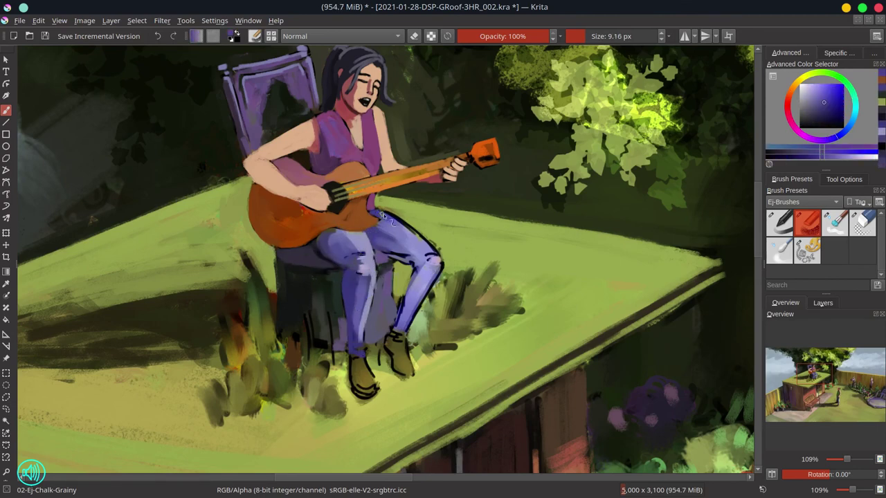
pyautogui.keyDown('ctrl'); pyautogui.click(387, 242); pyautogui.keyUp('ctrl')
pyautogui.moveTo(387, 225); pyautogui.dragTo(415, 238)
pyautogui.keyDown('ctrl'); pyautogui.click(390, 228); pyautogui.keyUp('ctrl')
pyautogui.keyDown('ctrl'); pyautogui.click(384, 235); pyautogui.keyUp('ctrl')
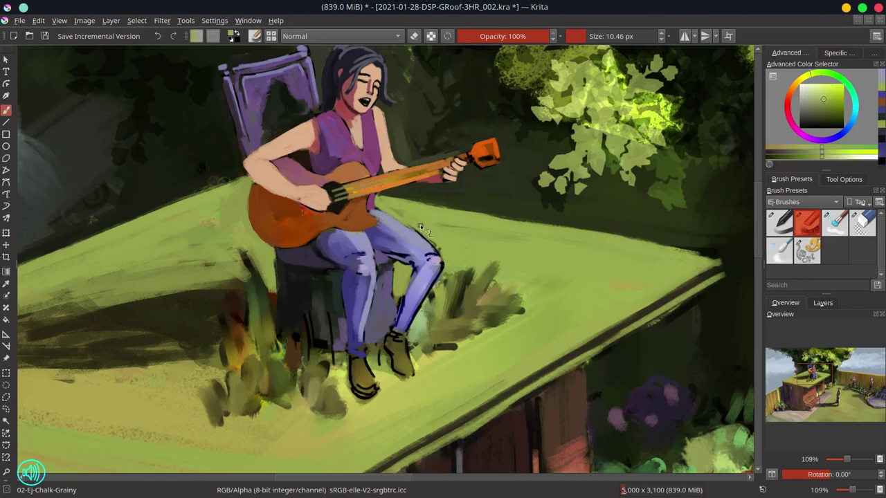
pyautogui.keyDown('ctrl'); pyautogui.click(424, 241); pyautogui.keyUp('ctrl')
pyautogui.keyDown('ctrl'); pyautogui.click(415, 292); pyautogui.keyUp('ctrl')
pyautogui.moveTo(433, 273); pyautogui.dragTo(417, 309)
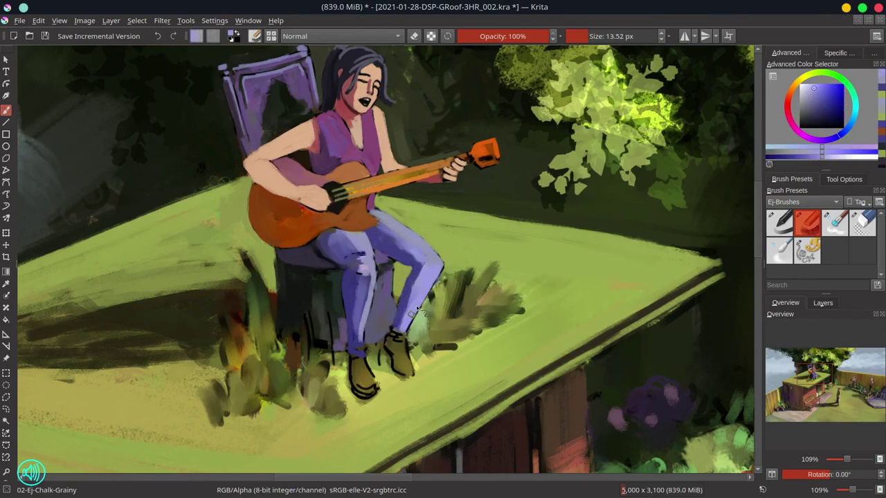
pyautogui.keyDown('ctrl'); pyautogui.click(379, 225); pyautogui.keyUp('ctrl')
pyautogui.keyDown('ctrl'); pyautogui.scroll(-5, 380, 225); pyautogui.keyUp('ctrl')
# - Repaint the jeans along the knee and darken the shoes with a deep reddish tone
pyautogui.keyDown('ctrl'); pyautogui.scroll(4, 380, 225); pyautogui.keyUp('ctrl')
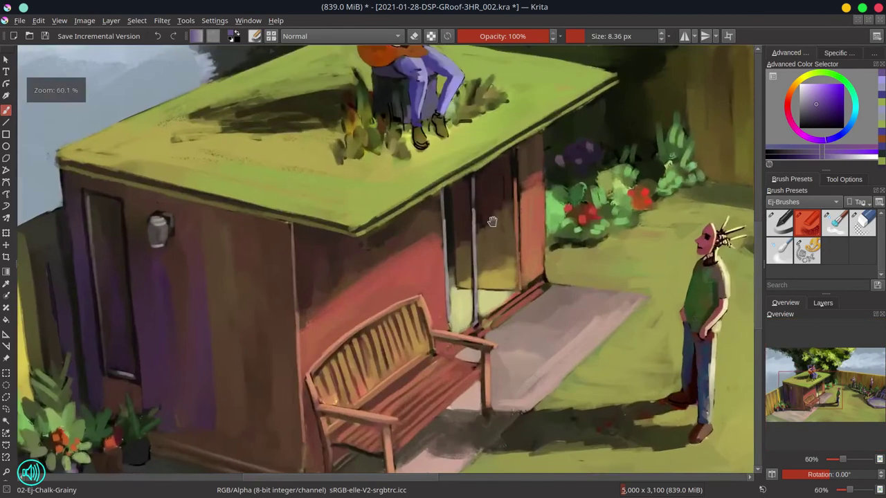
pyautogui.keyDown('ctrl'); pyautogui.click(354, 227); pyautogui.keyUp('ctrl')
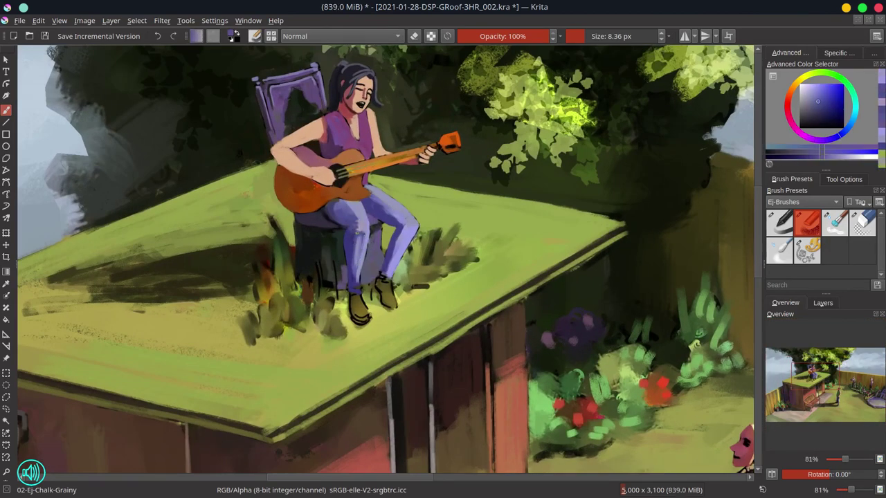
pyautogui.moveTo(364, 227); pyautogui.dragTo(406, 227)
pyautogui.keyDown('ctrl'); pyautogui.click(387, 284); pyautogui.keyUp('ctrl')
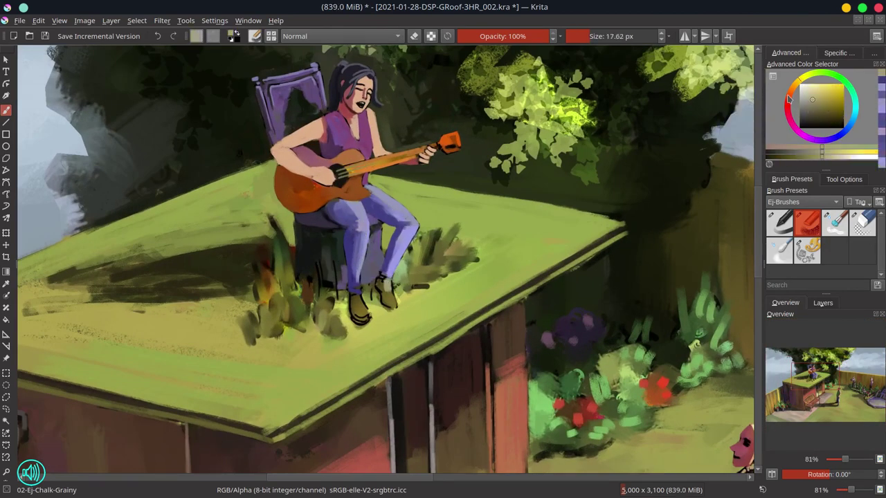
pyautogui.keyDown('ctrl'); pyautogui.click(358, 300); pyautogui.keyUp('ctrl')
pyautogui.scroll(1, 398, 316)
pyautogui.click(818, 117)
pyautogui.moveTo(384, 294)
pyautogui.mouseDown()
pyautogui.moveTo(360, 294)
pyautogui.moveTo(391, 315)
pyautogui.mouseUp()
pyautogui.keyDown('ctrl'); pyautogui.click(351, 318); pyautogui.keyUp('ctrl')
# - Sample a dark orange from the canvas and save the painting
pyautogui.keyDown('ctrl'); pyautogui.click(351, 318); pyautogui.keyUp('ctrl')
pyautogui.scroll(-3, 434, 259)
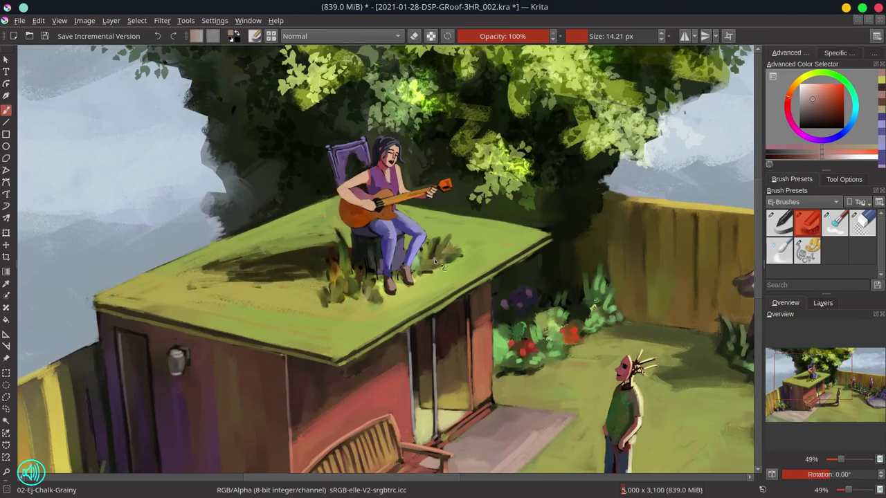
pyautogui.keyDown('ctrl'); pyautogui.click(572, 257); pyautogui.keyUp('ctrl')
pyautogui.hotkey('ctrl', 's')
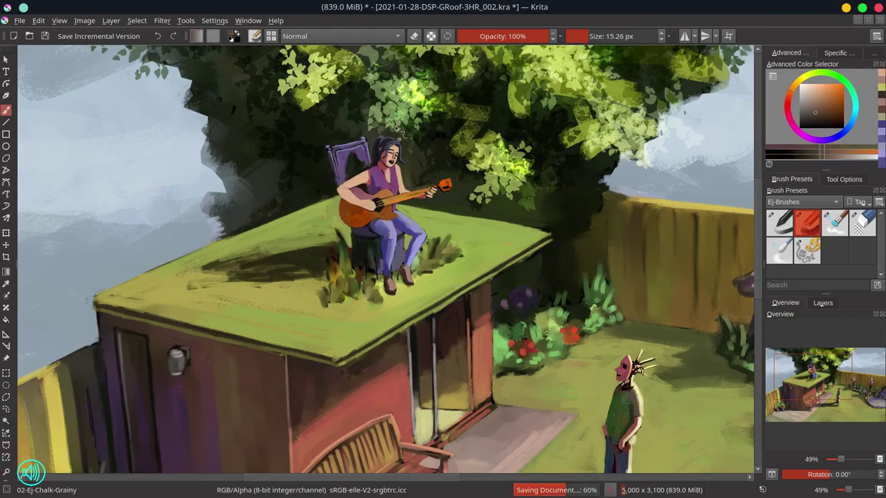
# - Use Color Dodge strokes to brighten the guitarist's face, arms, hand on the guitar neck, and thigh
pyautogui.click(339, 36)
pyautogui.click(397, 187)
pyautogui.scroll(3, 398, 189)
pyautogui.moveTo(399, 104)
pyautogui.mouseDown()
pyautogui.moveTo(387, 142)
pyautogui.moveTo(400, 177)
pyautogui.mouseUp()
pyautogui.moveTo(291, 161); pyautogui.dragTo(329, 135)
pyautogui.moveTo(501, 147); pyautogui.dragTo(477, 178)
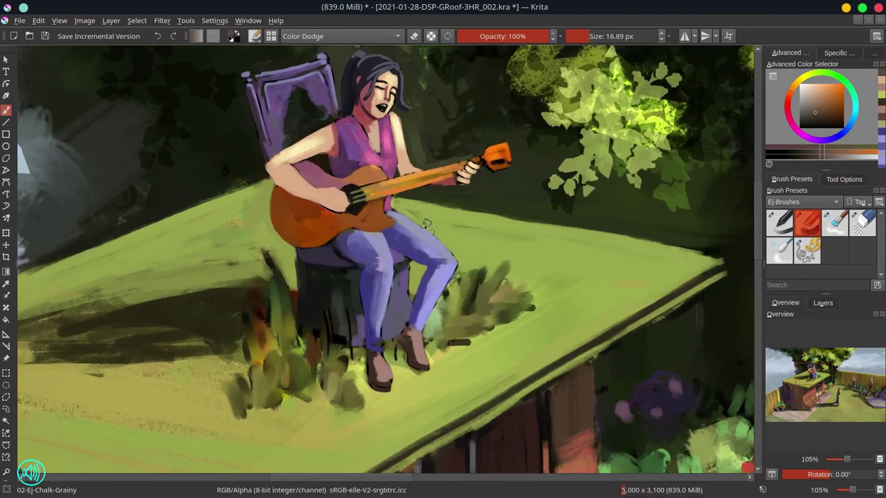
pyautogui.moveTo(426, 225); pyautogui.dragTo(451, 260)
# - Return to normal blending and paint dark and light green grass blades in both clumps near the chair
pyautogui.click(349, 82)
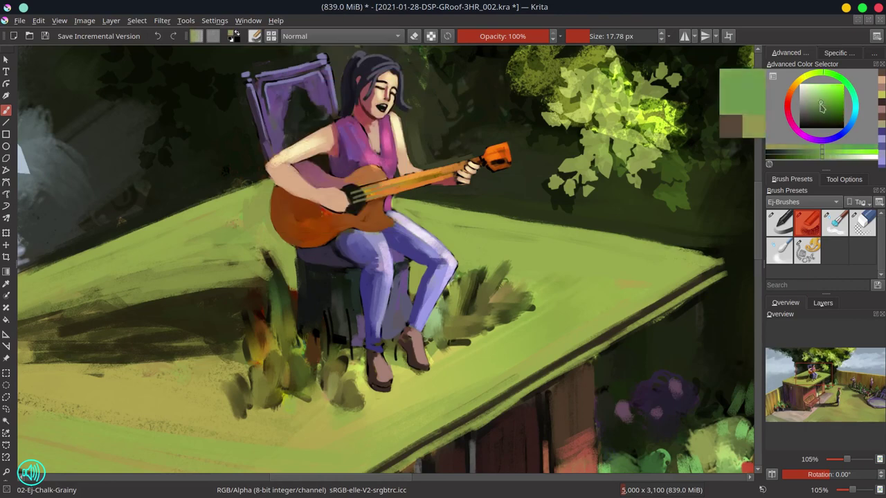
pyautogui.moveTo(326, 308); pyautogui.dragTo(340, 378)
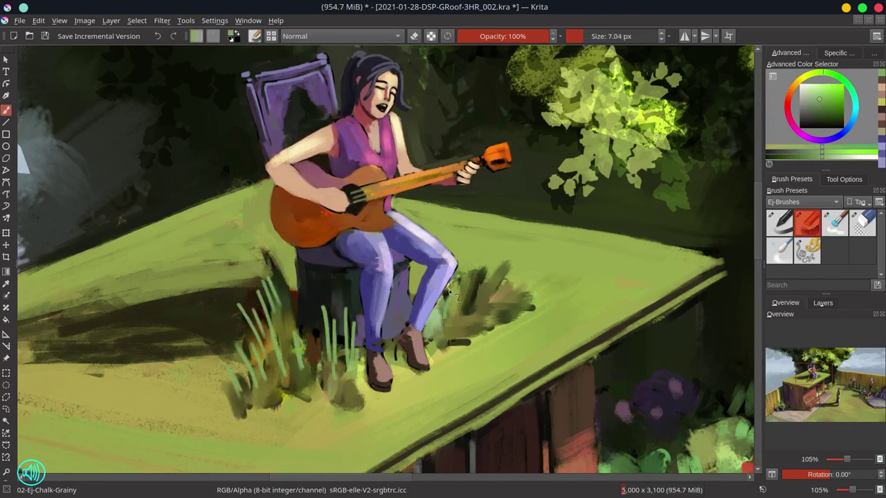
pyautogui.keyDown('ctrl'); pyautogui.click(488, 309); pyautogui.keyUp('ctrl')
pyautogui.keyDown('ctrl'); pyautogui.click(436, 339); pyautogui.keyUp('ctrl')
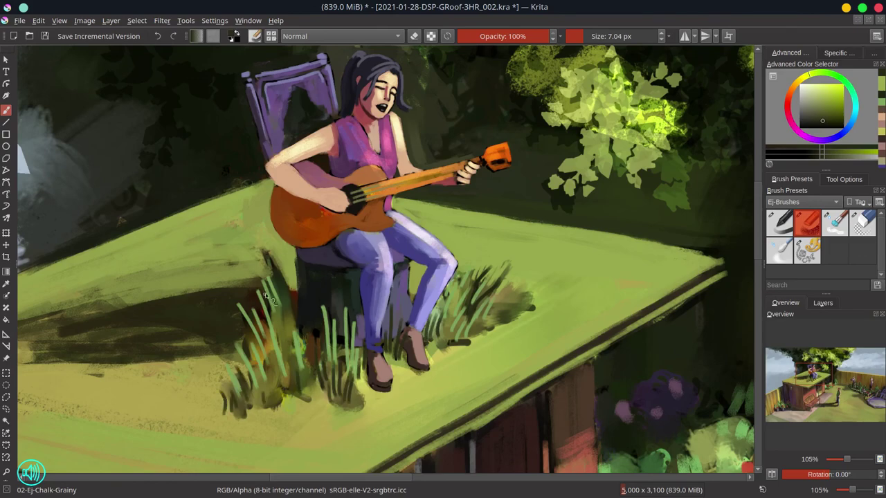
pyautogui.keyDown('ctrl'); pyautogui.click(498, 305); pyautogui.keyUp('ctrl')
pyautogui.moveTo(493, 309); pyautogui.dragTo(509, 289)
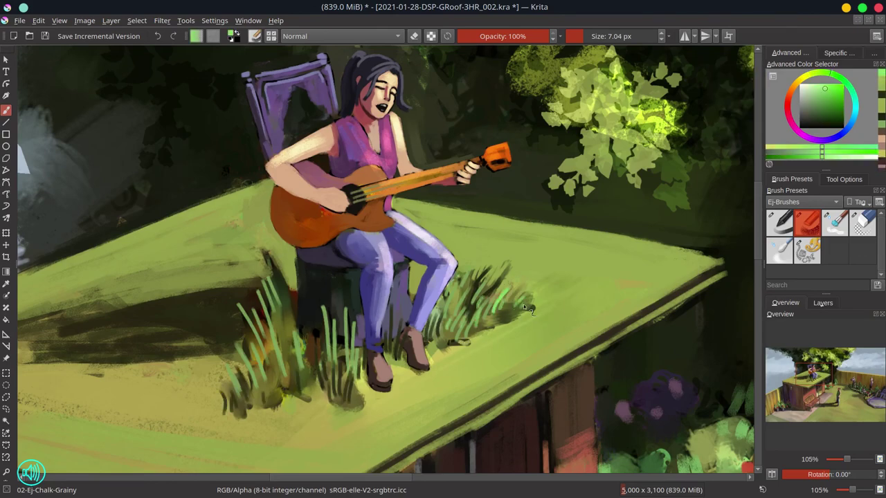
pyautogui.press('2')
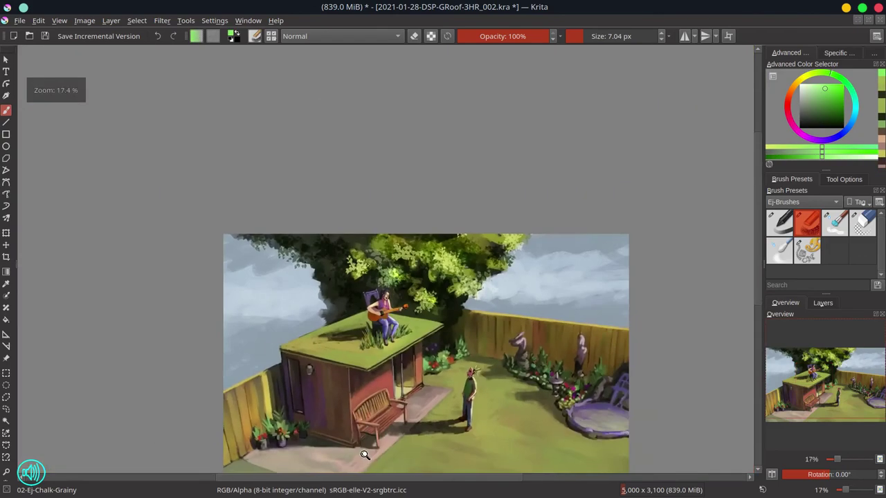
pyautogui.scroll(6, 443, 349)
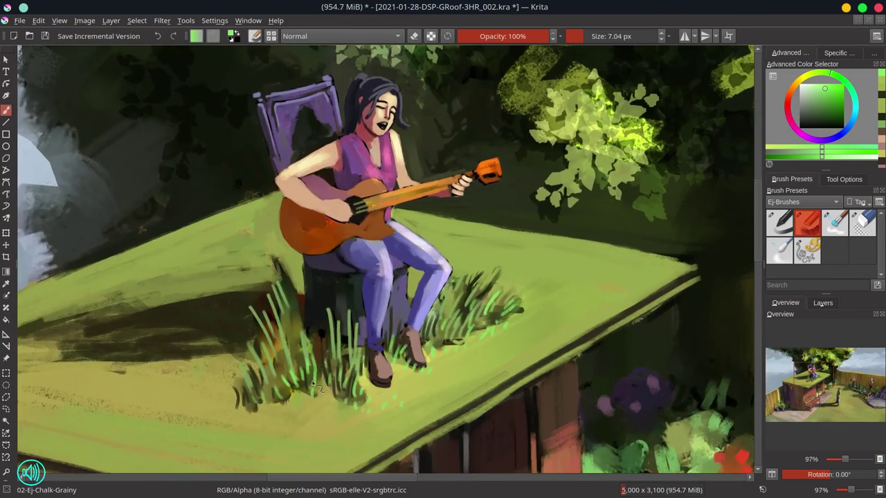
pyautogui.keyDown('ctrl'); pyautogui.click(206, 386); pyautogui.keyUp('ctrl')
pyautogui.moveTo(208, 397); pyautogui.dragTo(236, 368)
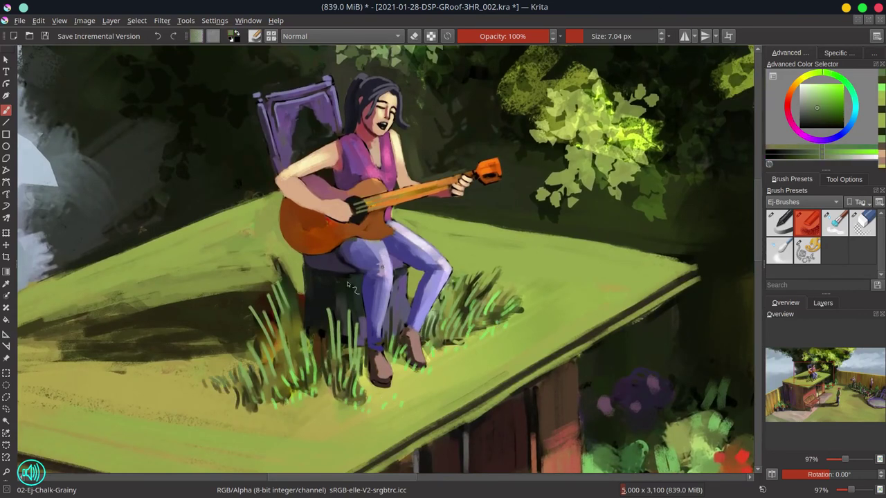
# - Dab red-orange and pinkish red trial flowers into the left and right grass clumps with a smaller brush
pyautogui.keyDown('ctrl'); pyautogui.click(299, 358); pyautogui.keyUp('ctrl')
pyautogui.press('[')
pyautogui.click(275, 374)
pyautogui.click(786, 119)
pyautogui.click(460, 296)
pyautogui.click(482, 315)
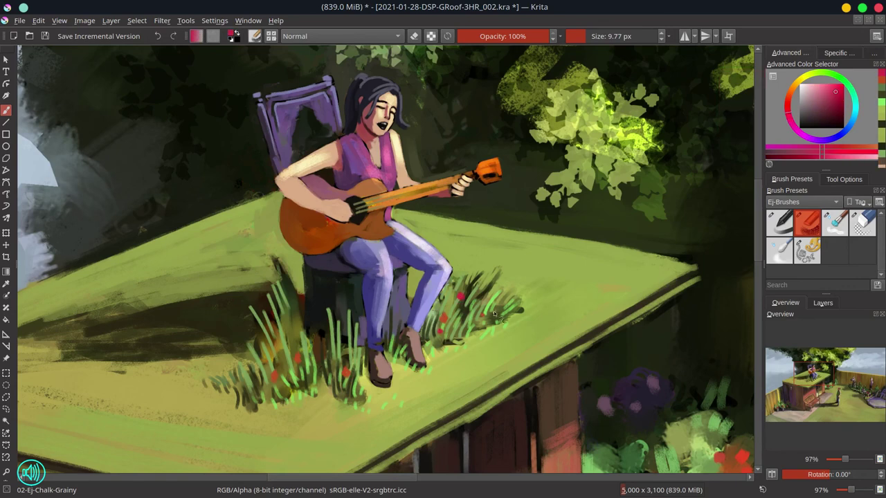
# - Add a small green grass mark, undo the red flower dabs, and save the painting
pyautogui.keyDown('ctrl'); pyautogui.click(277, 405); pyautogui.keyUp('ctrl')
pyautogui.press('[')
pyautogui.click(278, 406)
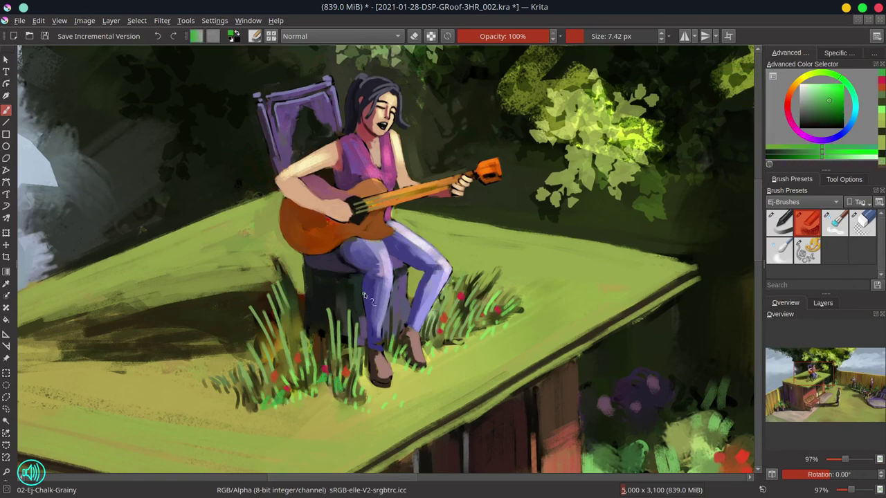
pyautogui.hotkey('ctrl', 'z')
pyautogui.hotkey('ctrl', 'z')
pyautogui.hotkey('ctrl', 'z')
pyautogui.hotkey('ctrl', 'z')
pyautogui.hotkey('ctrl', 'z')
pyautogui.hotkey('ctrl', 'z')
pyautogui.hotkey('ctrl', 'z')
pyautogui.hotkey('ctrl', 's')
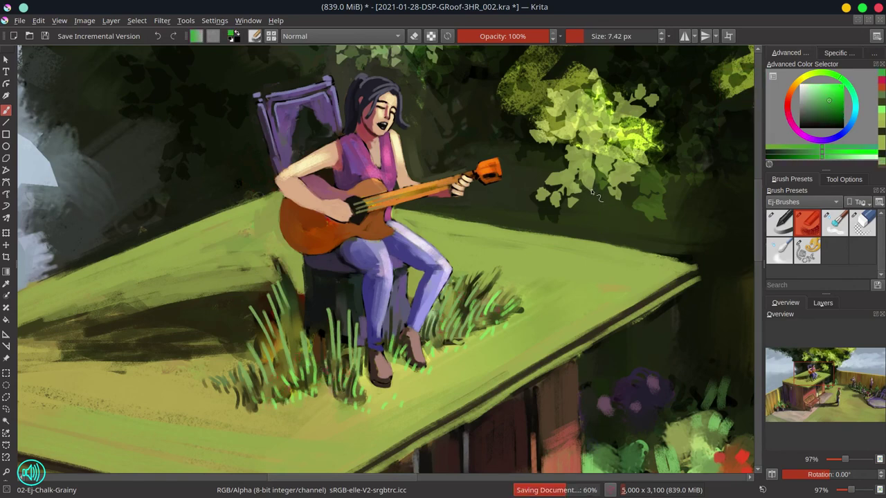
pyautogui.scroll(-3, 801, 202)
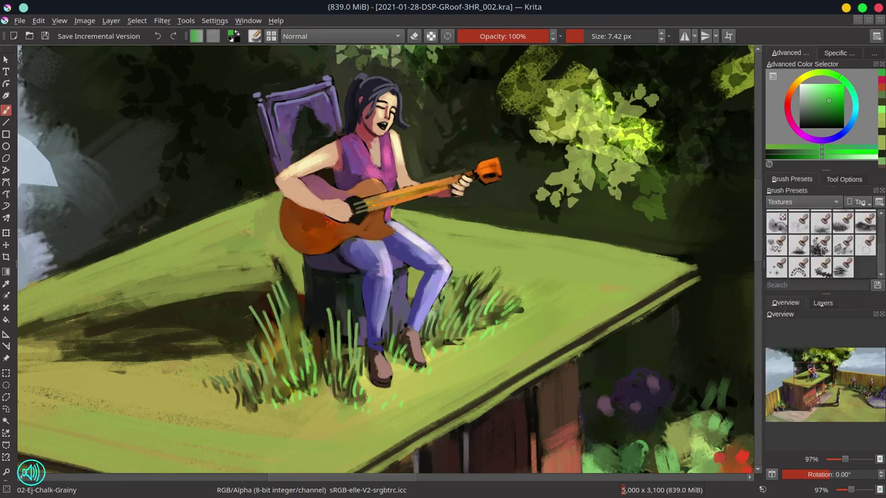
# - Set up a larger Stamp Herbals brush, save, and stamp a reddish-brown dab in the grass
pyautogui.click(798, 245)
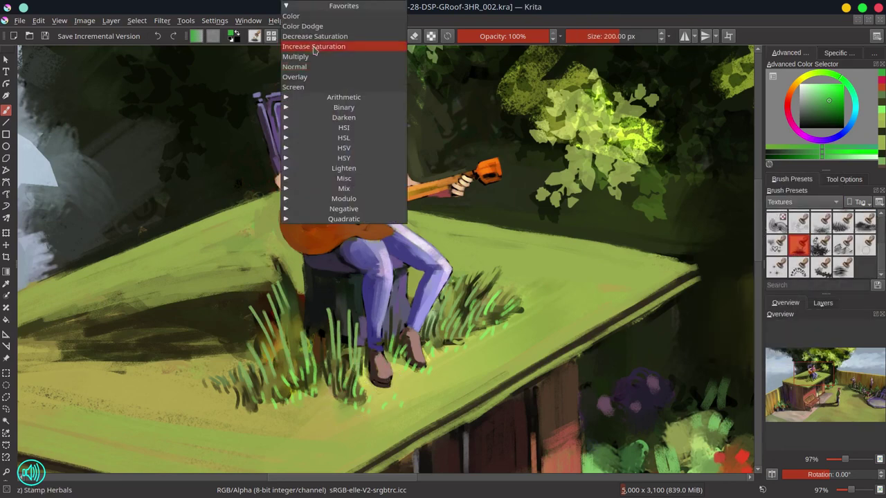
pyautogui.keyDown('ctrl'); pyautogui.click(415, 155); pyautogui.keyUp('ctrl')
pyautogui.hotkey('alt', 'shift', 's')
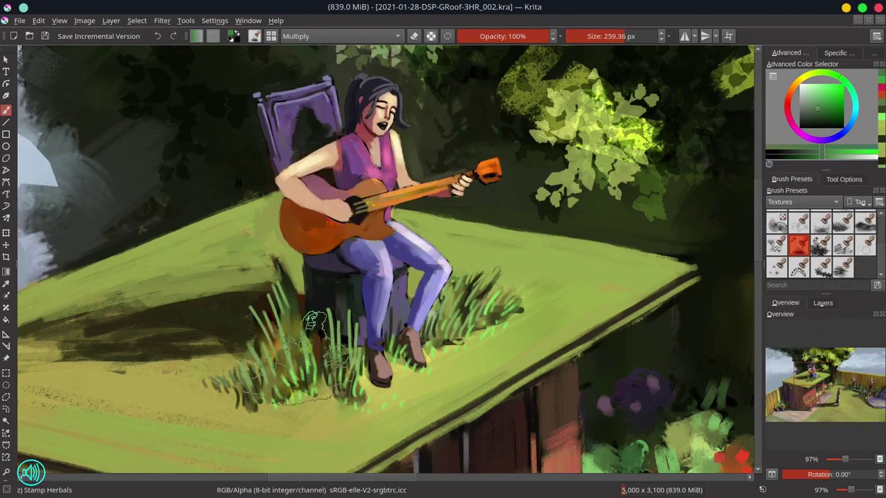
pyautogui.moveTo(290, 298); pyautogui.dragTo(305, 297)
pyautogui.hotkey('alt', 'shift', 'm')
pyautogui.keyDown('ctrl'); pyautogui.click(274, 228); pyautogui.keyUp('ctrl')
pyautogui.hotkey('ctrl', 's')
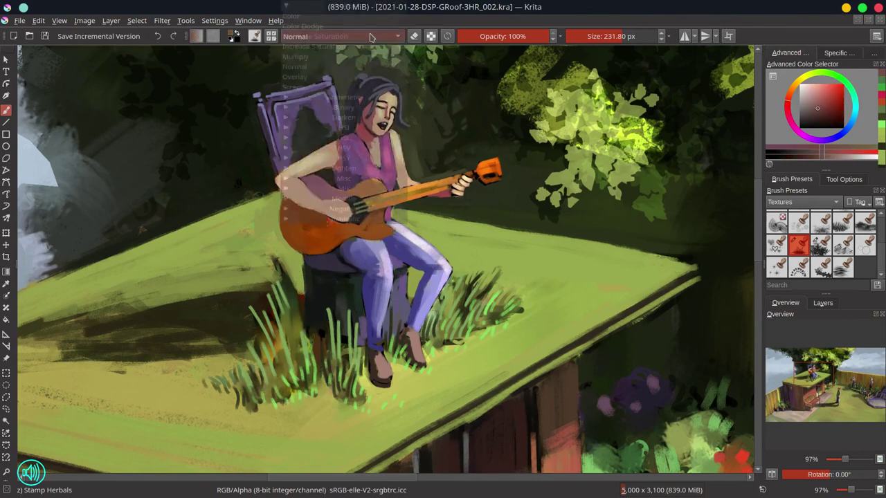
pyautogui.click(261, 377)
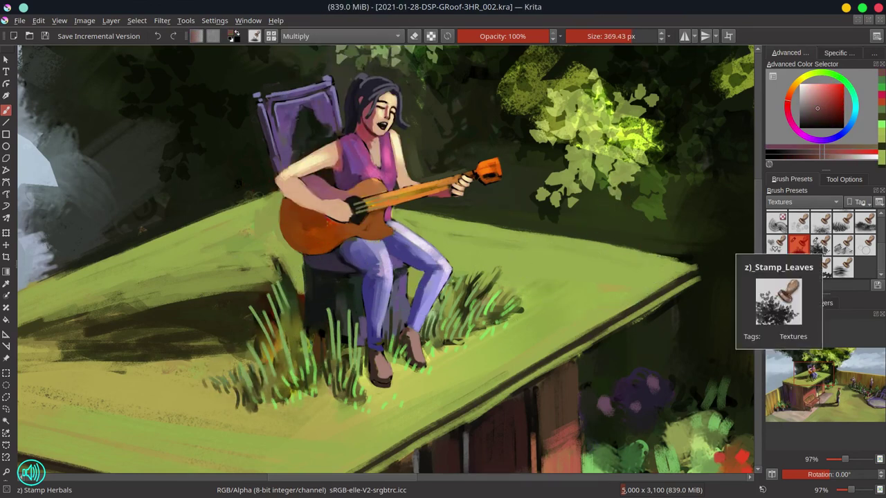
# - Stamp dark green grass tufts around the guitarist's feet and across the roof with Stamp Vegetal
pyautogui.click(820, 267)
pyautogui.keyDown('ctrl'); pyautogui.click(740, 104); pyautogui.keyUp('ctrl')
pyautogui.moveTo(256, 398); pyautogui.dragTo(308, 359)
pyautogui.press('[')
pyautogui.press('[')
pyautogui.press('[')
pyautogui.moveTo(291, 394)
pyautogui.mouseDown()
pyautogui.moveTo(311, 359)
pyautogui.moveTo(332, 350)
pyautogui.mouseUp()
pyautogui.moveTo(387, 353); pyautogui.dragTo(495, 291)
# - Stamp lighter green leafy tufts into the grass clumps with the Stamp Stylised Tree brush
pyautogui.press('/')
pyautogui.keyDown('ctrl'); pyautogui.click(533, 277); pyautogui.keyUp('ctrl')
pyautogui.moveTo(433, 332); pyautogui.dragTo(470, 315)
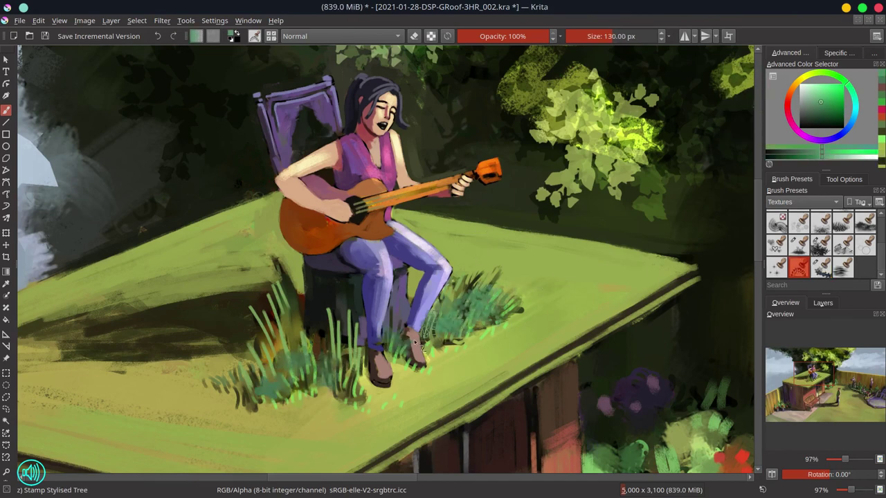
pyautogui.moveTo(394, 353); pyautogui.dragTo(415, 341)
pyautogui.moveTo(481, 311); pyautogui.dragTo(509, 294)
pyautogui.moveTo(332, 343); pyautogui.dragTo(322, 379)
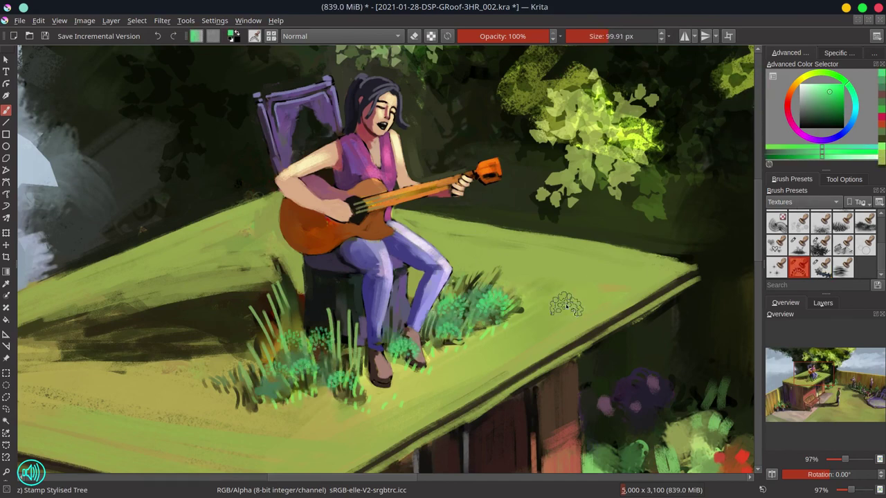
# - Undo the leafy tree stamps and restore some of the grass stamps
pyautogui.hotkey('ctrl', 'z')
pyautogui.hotkey('ctrl', 'z')
pyautogui.hotkey('ctrl', 'z')
pyautogui.hotkey('ctrl', 'z')
pyautogui.press('/')
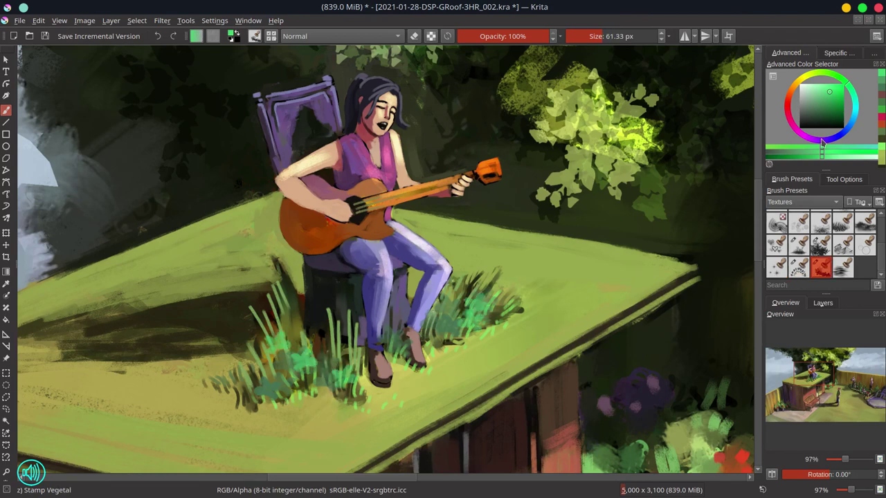
pyautogui.hotkey('ctrl', 'z')
pyautogui.hotkey('ctrl', 'z')
pyautogui.hotkey('ctrl', 'z')
pyautogui.hotkey('ctrl', 'z')
pyautogui.hotkey('ctrl', 'shift', 'z')
pyautogui.hotkey('ctrl', 'shift', 'z')
pyautogui.hotkey('ctrl', 'shift', 'z')
pyautogui.press('/')
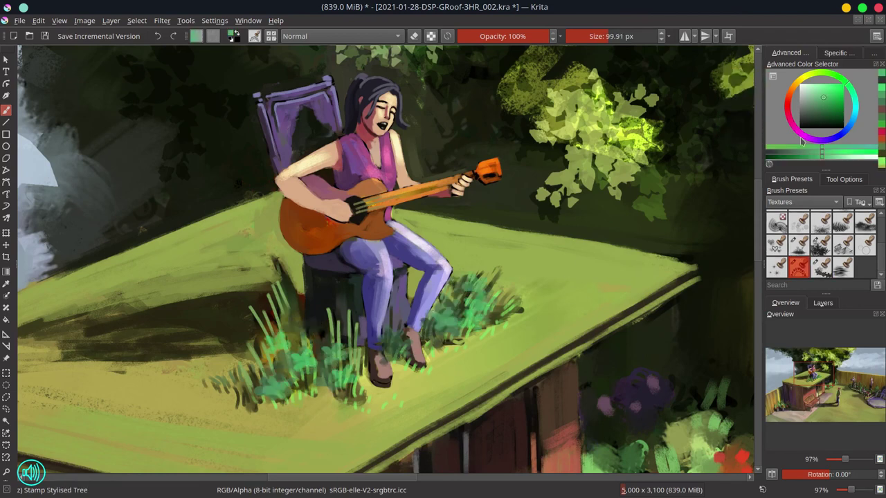
# - Stamp pink flowers beside the guitarist's legs and red flowers in the lower left clump
pyautogui.click(462, 298)
pyautogui.click(501, 297)
pyautogui.click(320, 374)
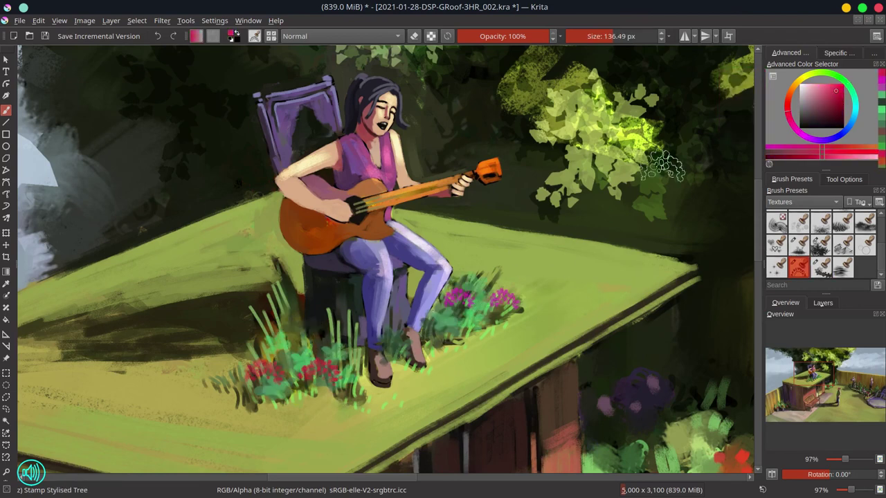
pyautogui.scroll(-5, 662, 165)
pyautogui.scroll(3, 525, 250)
# - Switch to the Ej-Brushes tag and choose the Ej Chalk Grainy preset
pyautogui.scroll(-3, 525, 251)
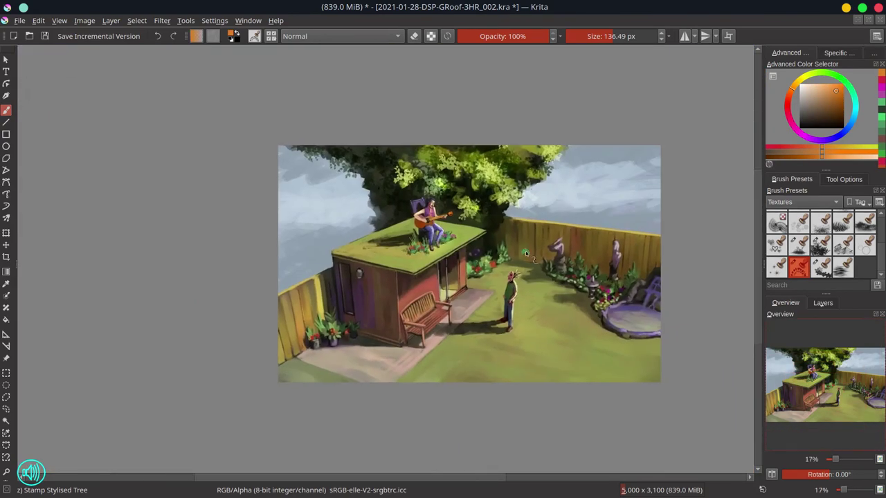
pyautogui.scroll(2, 525, 250)
pyautogui.click(789, 202)
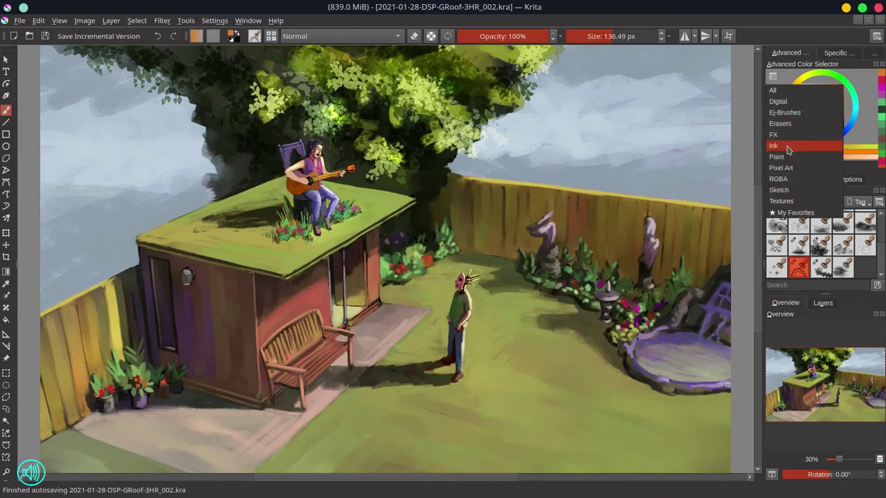
pyautogui.click(784, 112)
pyautogui.click(806, 223)
# - Sample yellow-green and light yellow from the roof, enlarge the brush, save, and check the mirrored view
pyautogui.scroll(3, 325, 200)
pyautogui.keyDown('ctrl'); pyautogui.click(318, 185); pyautogui.keyUp('ctrl')
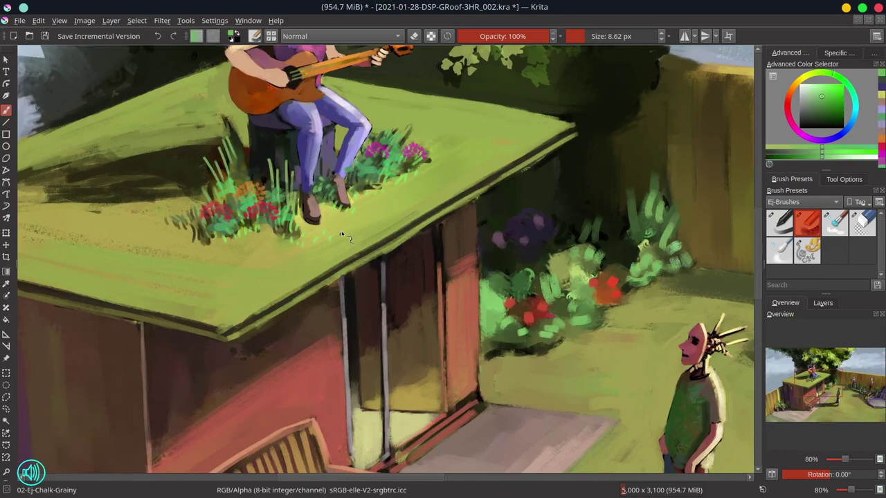
pyautogui.scroll(-5, 456, 220)
pyautogui.press(']')
pyautogui.press(']')
pyautogui.press(']')
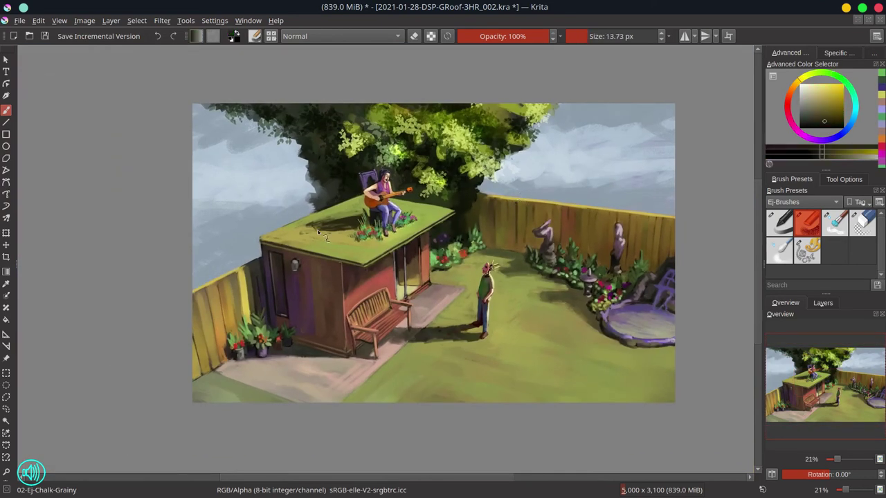
pyautogui.keyDown('ctrl'); pyautogui.click(309, 224); pyautogui.keyUp('ctrl')
pyautogui.hotkey('ctrl', 's')
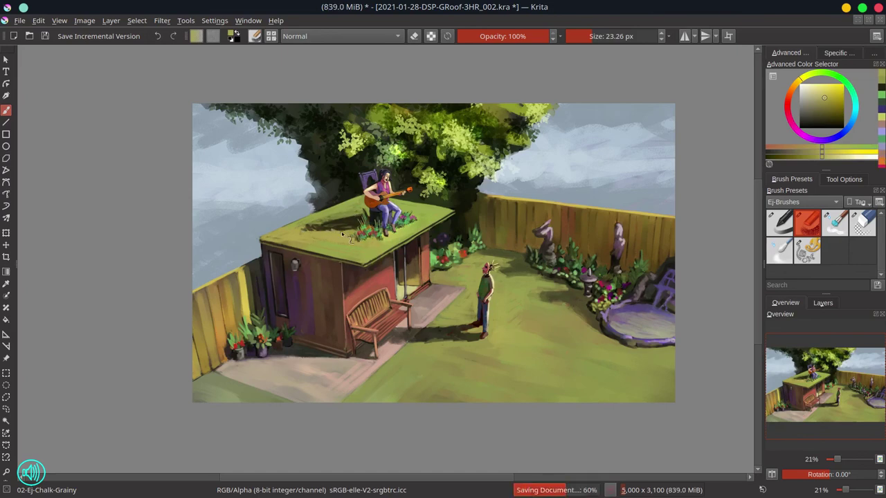
pyautogui.click(771, 475)
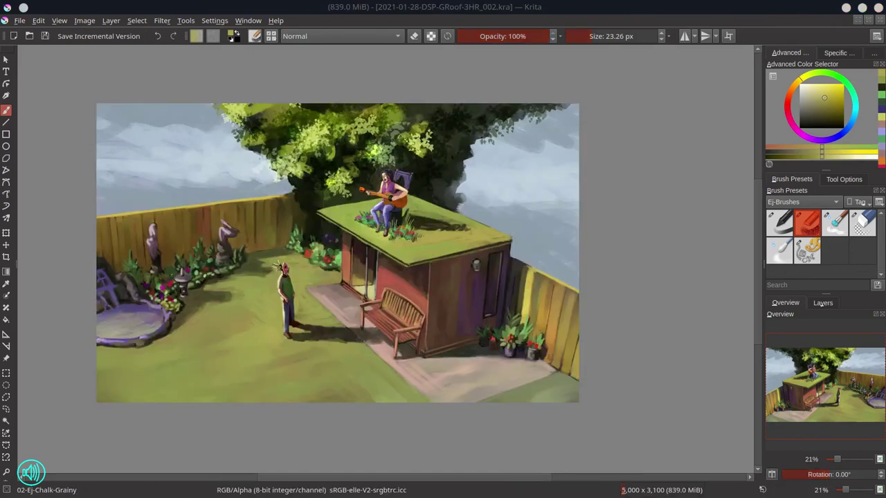
pyautogui.press('m')
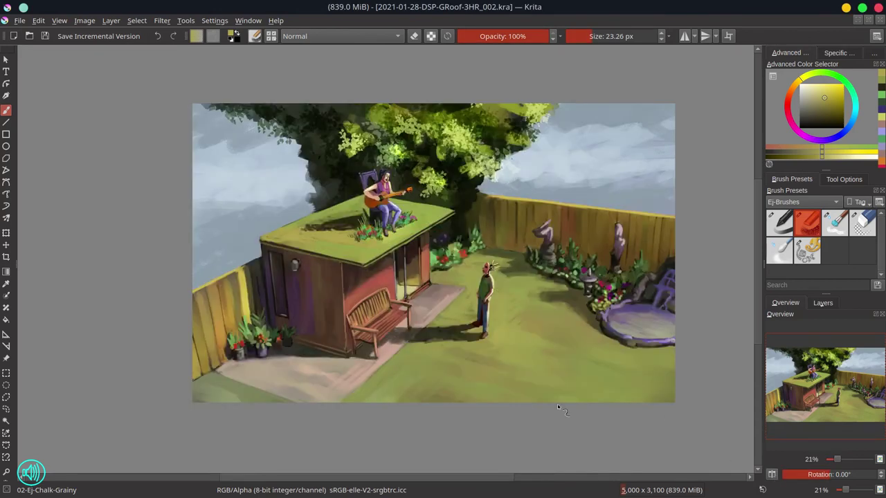
# - Zoom in on the guitarist and paint a blue-violet and pale lilac highlight on the jeans
pyautogui.moveTo(557, 404); pyautogui.dragTo(490, 139)
pyautogui.keyDown('ctrl'); pyautogui.click(395, 166); pyautogui.keyUp('ctrl')
pyautogui.moveTo(377, 135); pyautogui.dragTo(404, 170)
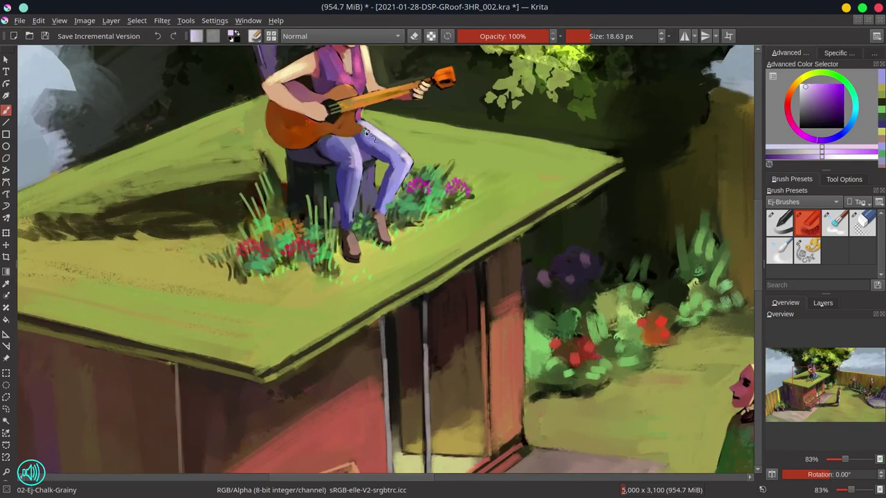
pyautogui.scroll(-8, 396, 170)
pyautogui.scroll(8, 373, 207)
pyautogui.keyDown('ctrl'); pyautogui.click(391, 170); pyautogui.keyUp('ctrl')
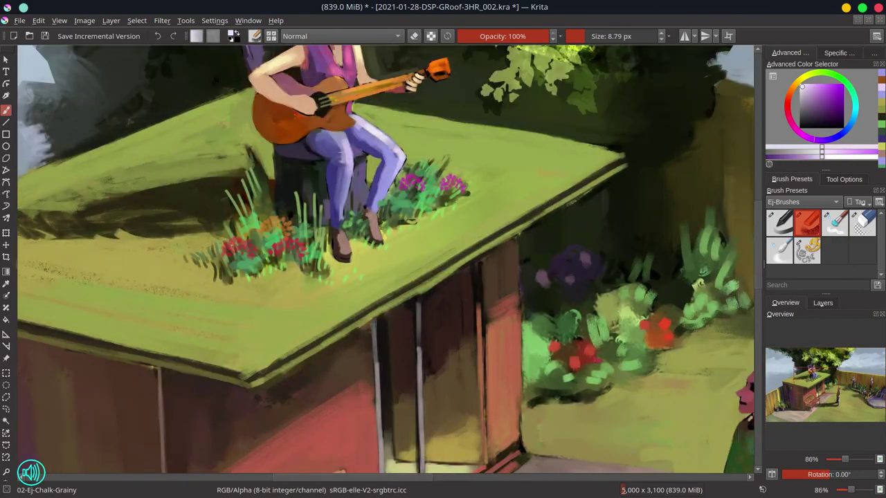
pyautogui.press('[')
# - Sample a green, save the painting, and mirror the view with M to check the composition
pyautogui.scroll(-6, 423, 211)
pyautogui.scroll(5, 395, 205)
pyautogui.keyDown('ctrl'); pyautogui.click(415, 194); pyautogui.keyUp('ctrl')
pyautogui.press(']')
pyautogui.scroll(-6, 485, 173)
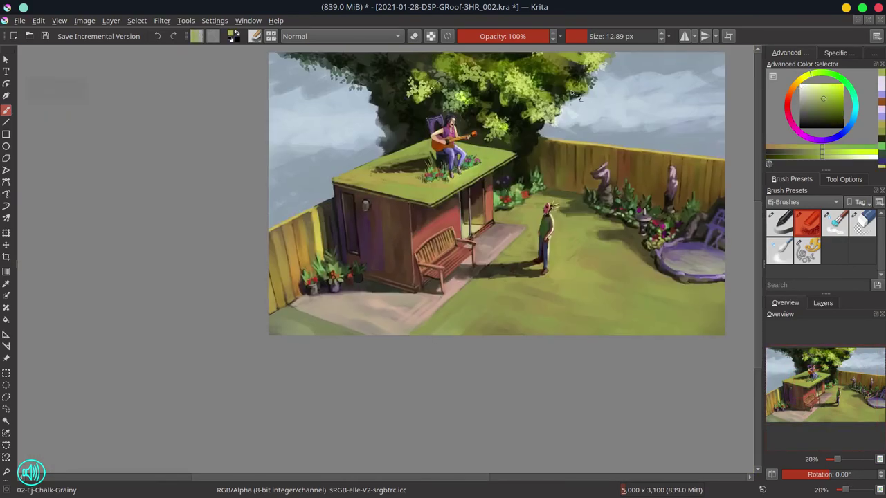
pyautogui.hotkey('ctrl', 's')
pyautogui.scroll(-1, 575, 95)
pyautogui.press('m')
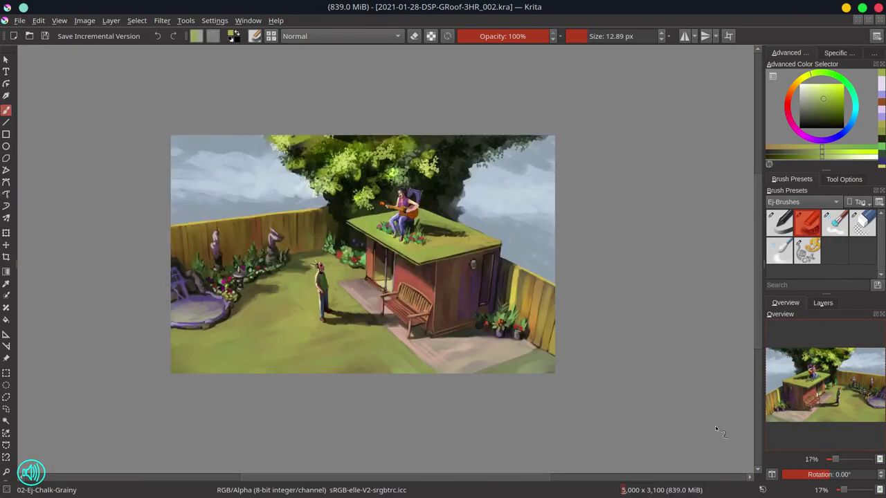